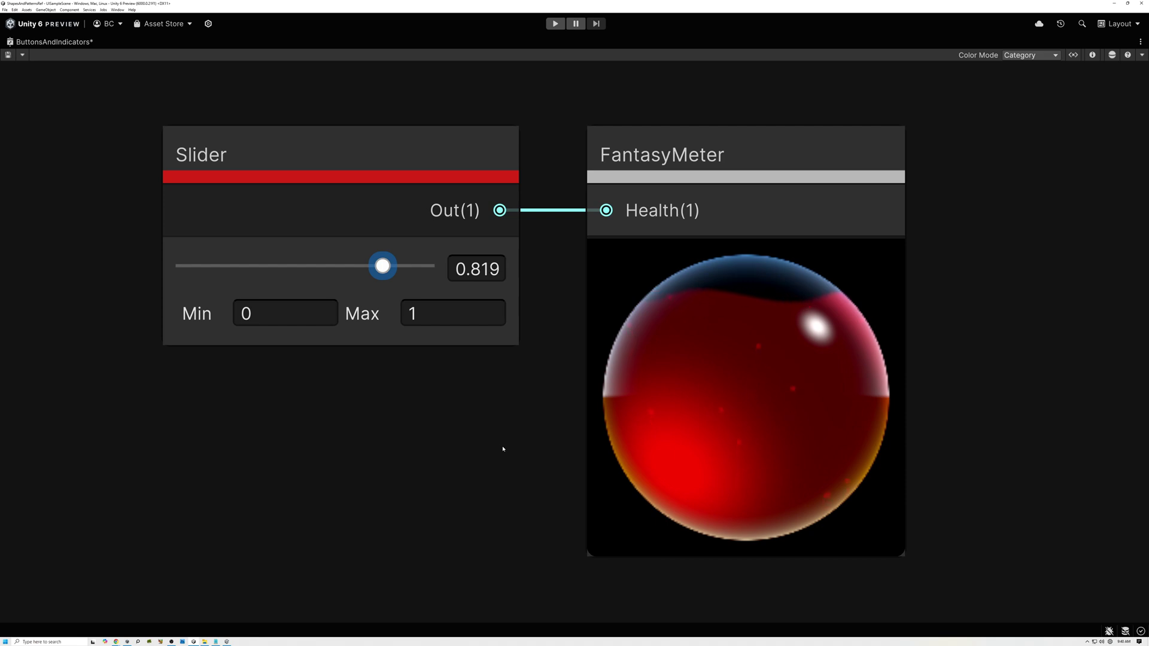
Look through the custom subgraph library, from the Gradients and Helpers groups to Patterns, SDFs and Time.
click(638, 164)
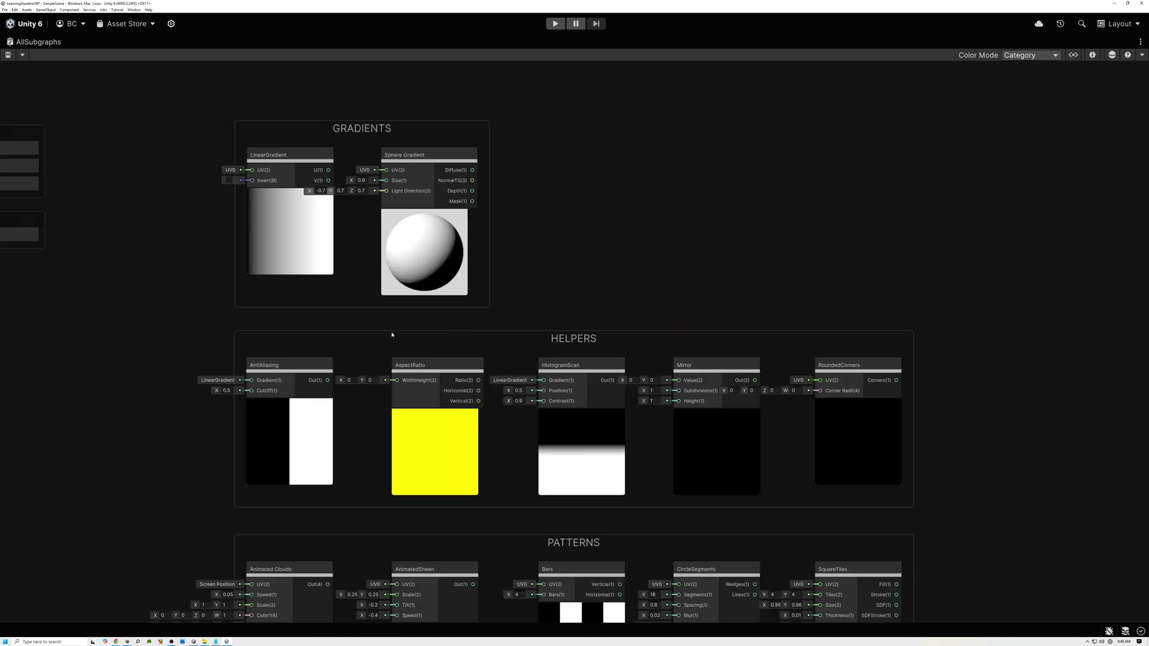
middle_drag(190, 517, 231, 143)
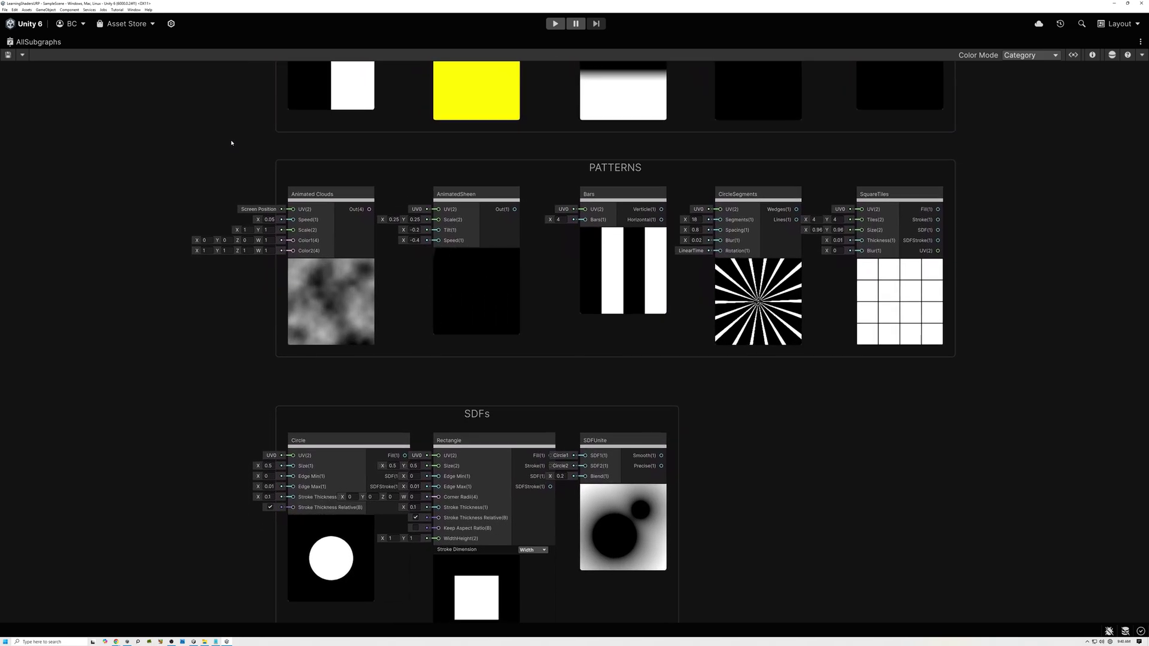
middle_drag(241, 404, 244, 365)
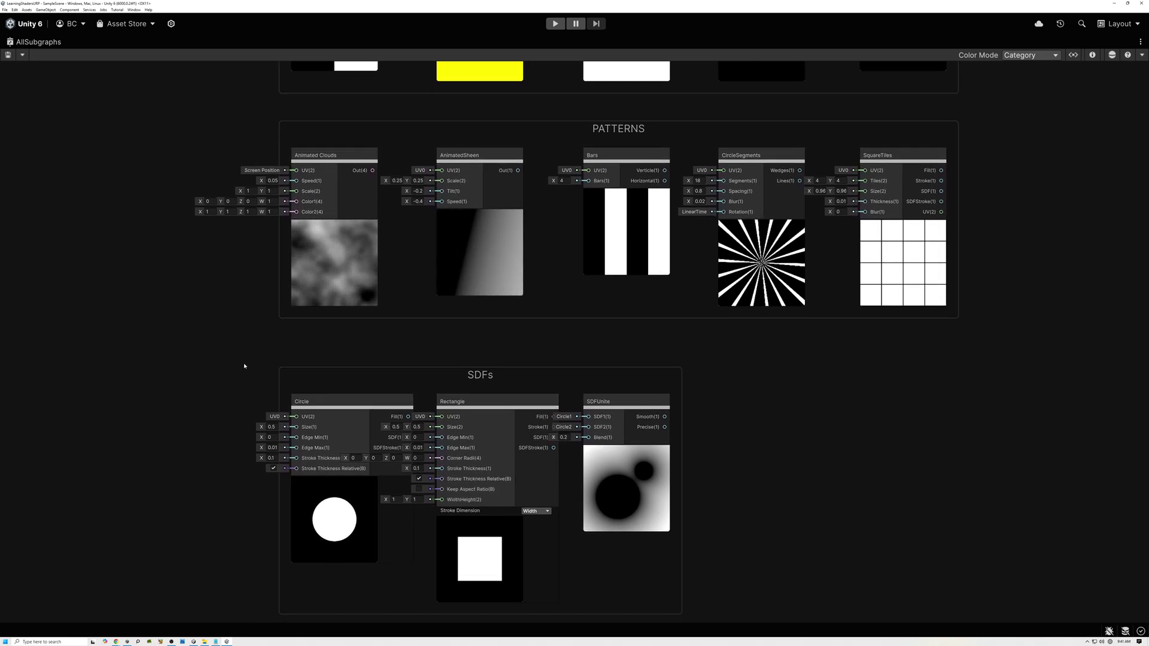
middle_drag(245, 366, 267, 163)
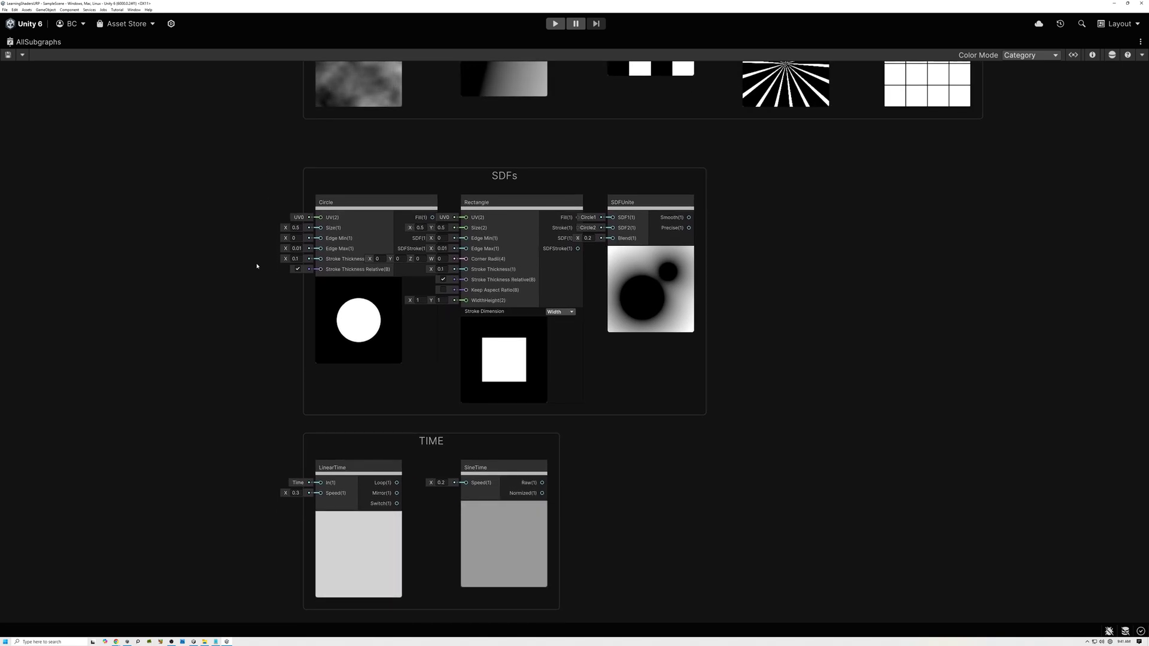
middle_drag(261, 463, 264, 454)
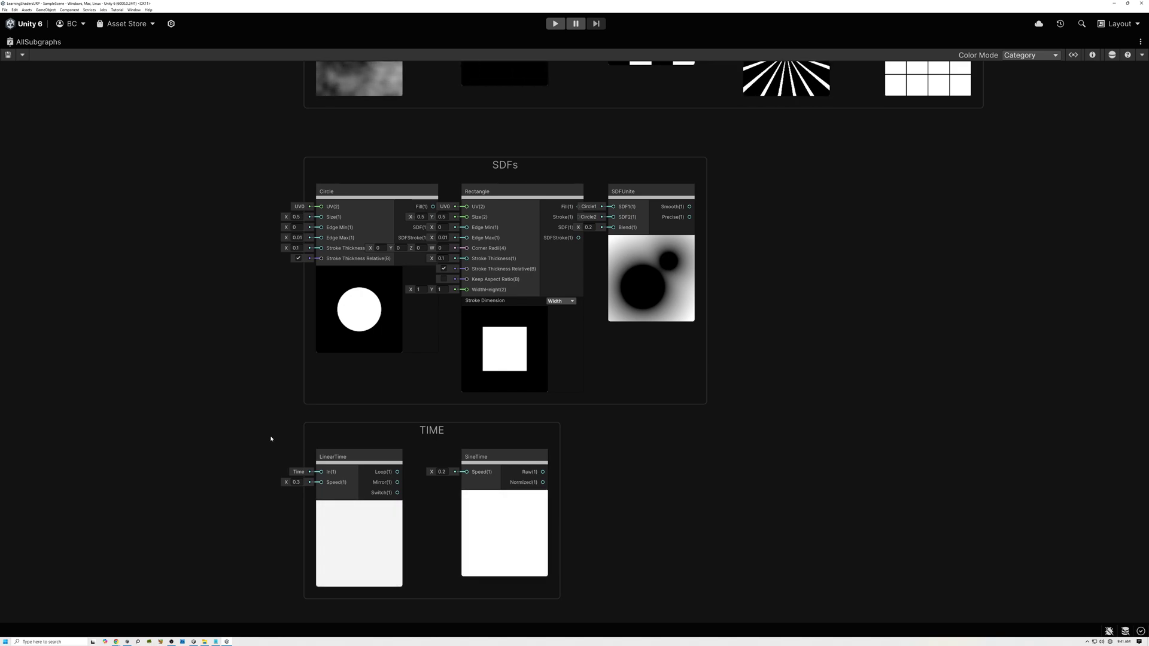
scroll(256, 280, down, 3)
middle_drag(259, 236, 326, 426)
scroll(267, 295, down, 2)
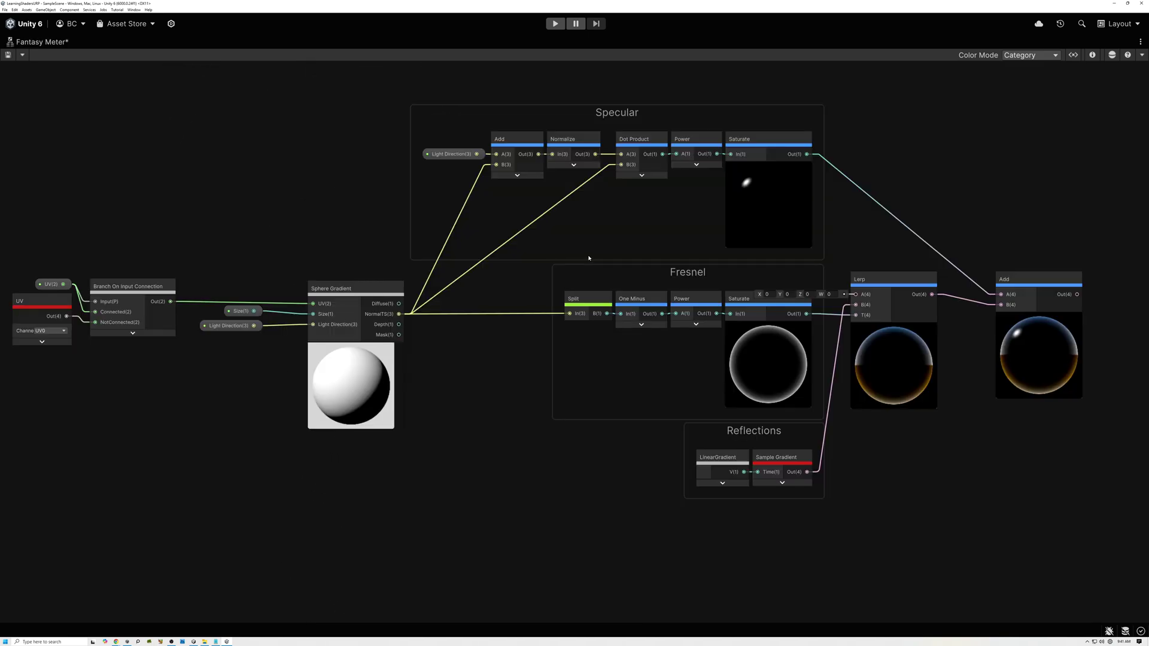
Examine the existing Fantasy Meter graph, from the Sphere Gradient to the Lerp and final Add node previews.
middle_drag(858, 251, 563, 257)
scroll(729, 347, up, 7)
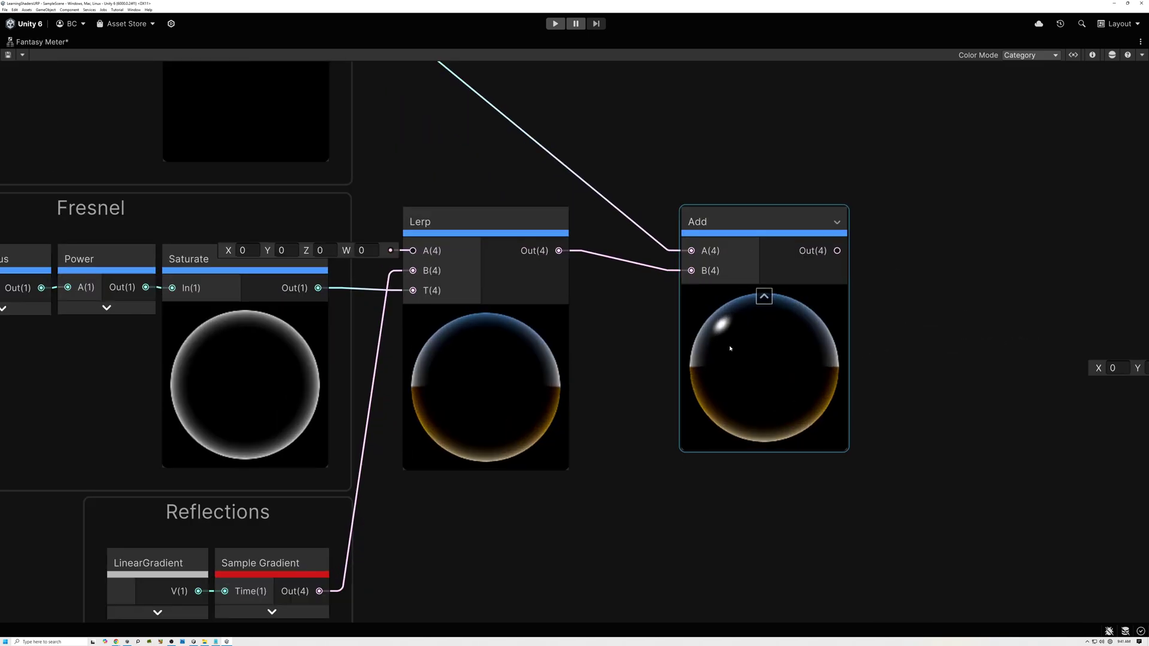
scroll(735, 338, up, 2)
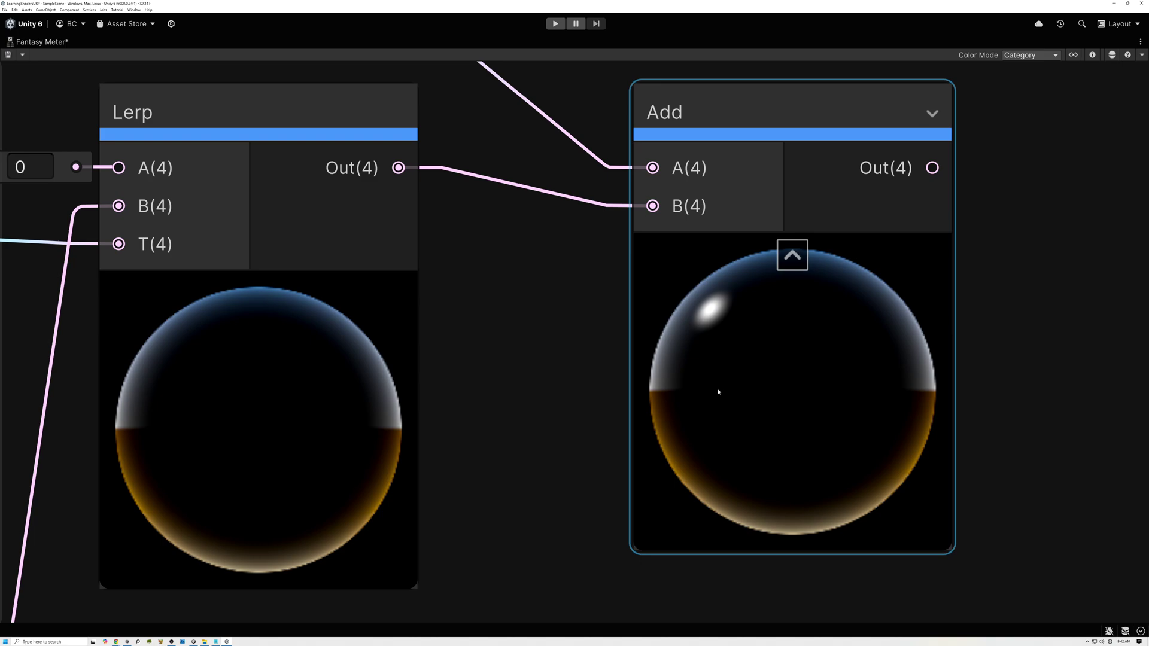
scroll(479, 392, down, 5)
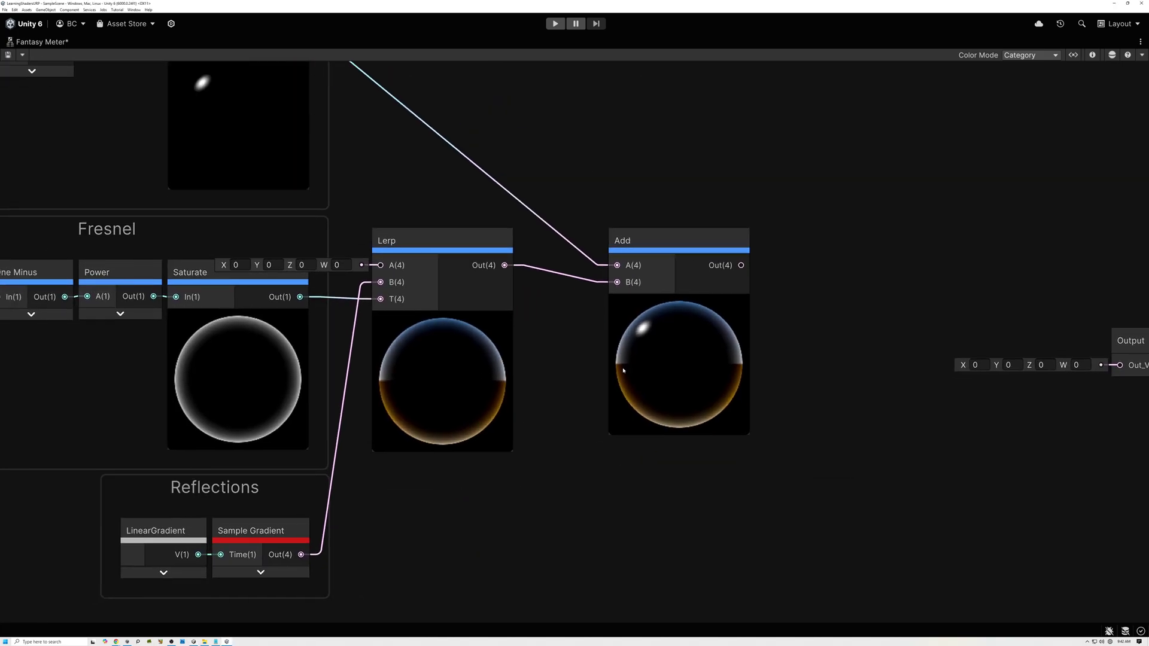
middle_drag(456, 458, 611, 374)
scroll(611, 374, down, 3)
middle_drag(572, 412, 863, 402)
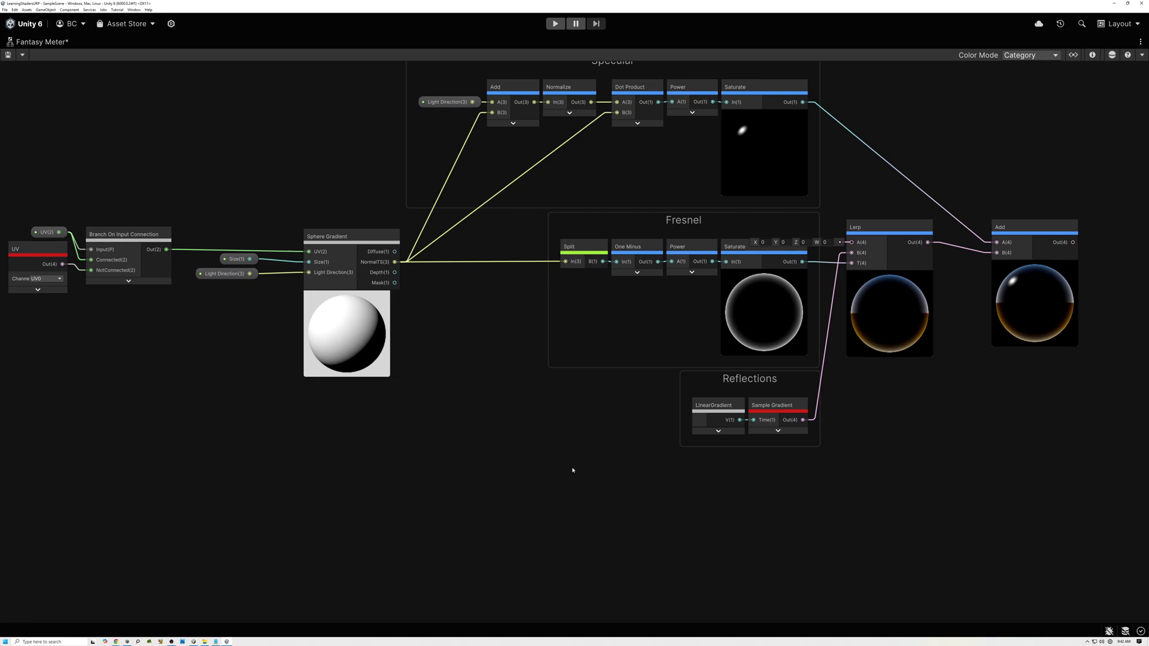
Add a HistogramScan node in the empty area of the graph below the Fresnel and Reflections groups.
middle_drag(572, 471, 589, 436)
key(space)
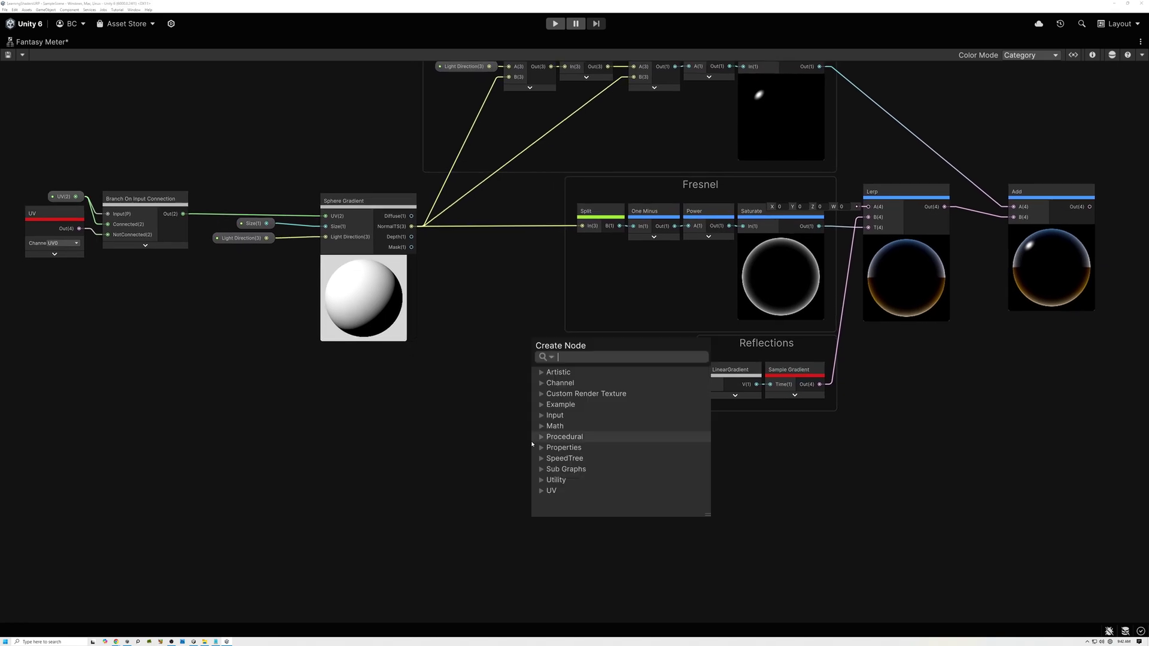
text(hist)
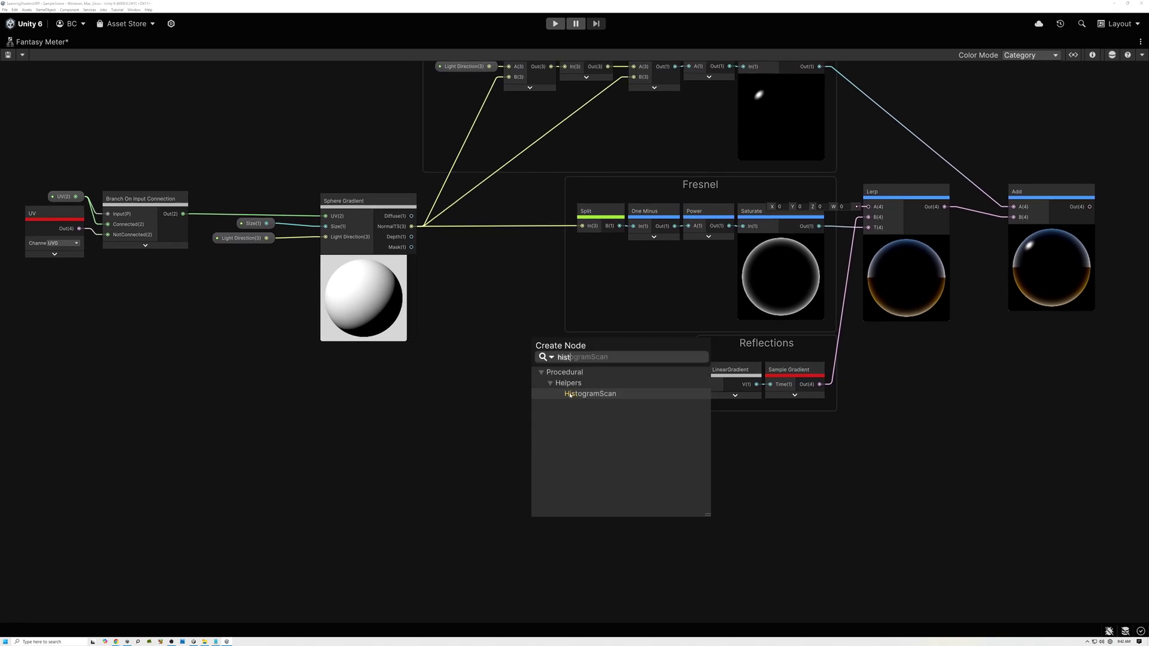
click(590, 394)
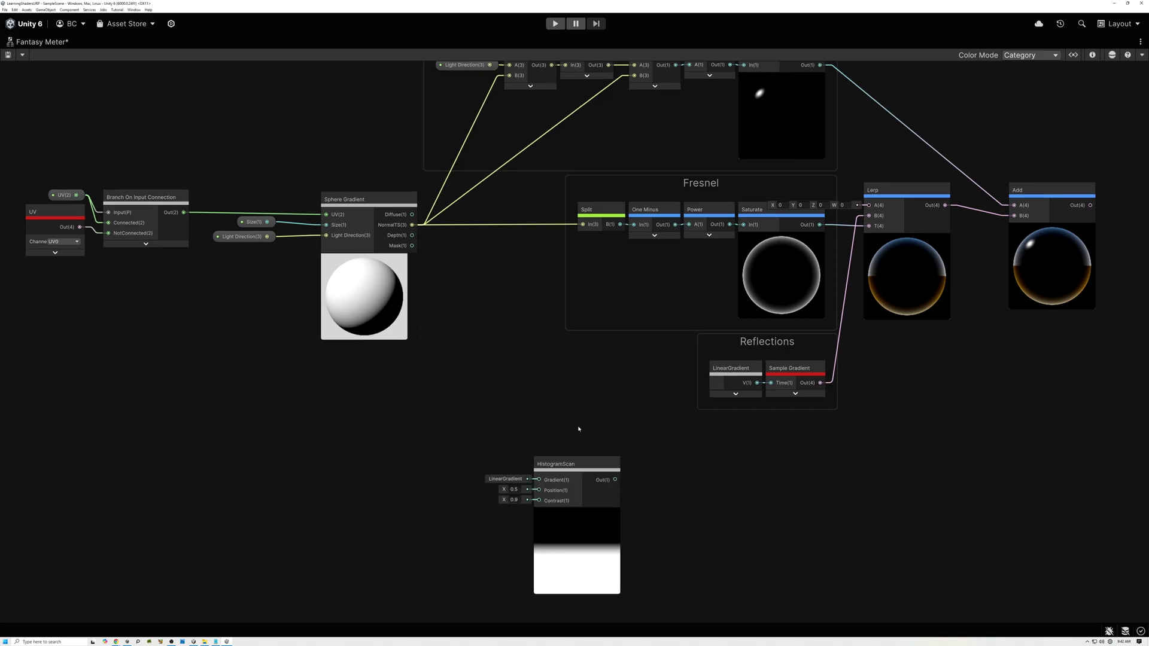
middle_drag(577, 442, 590, 393)
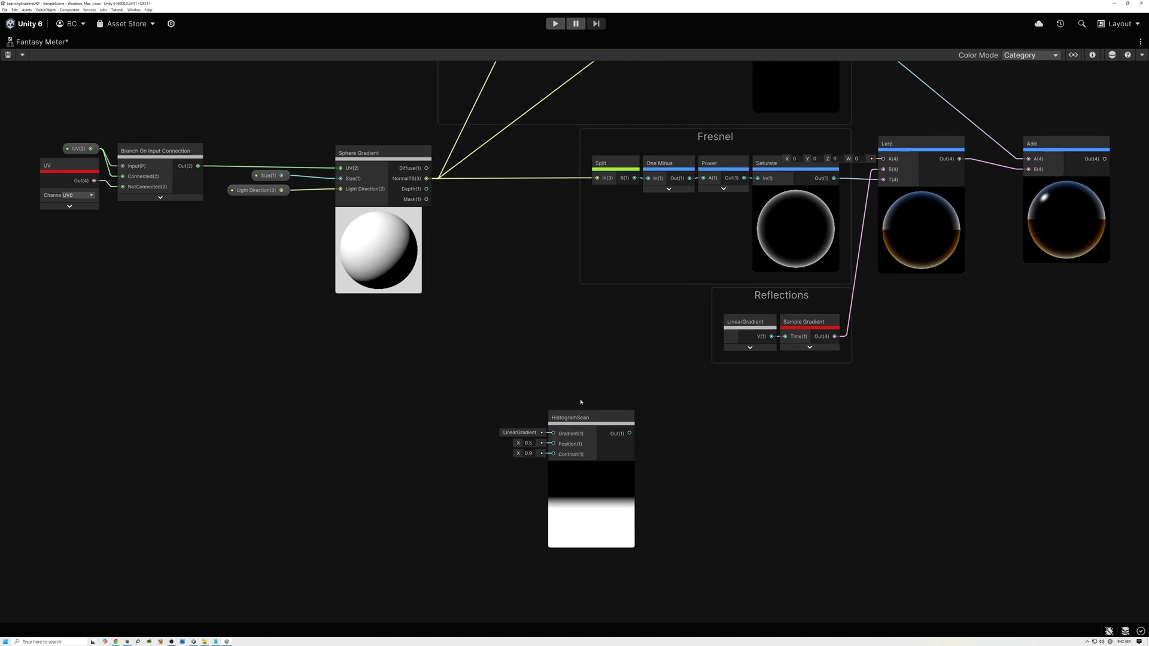
click(585, 417)
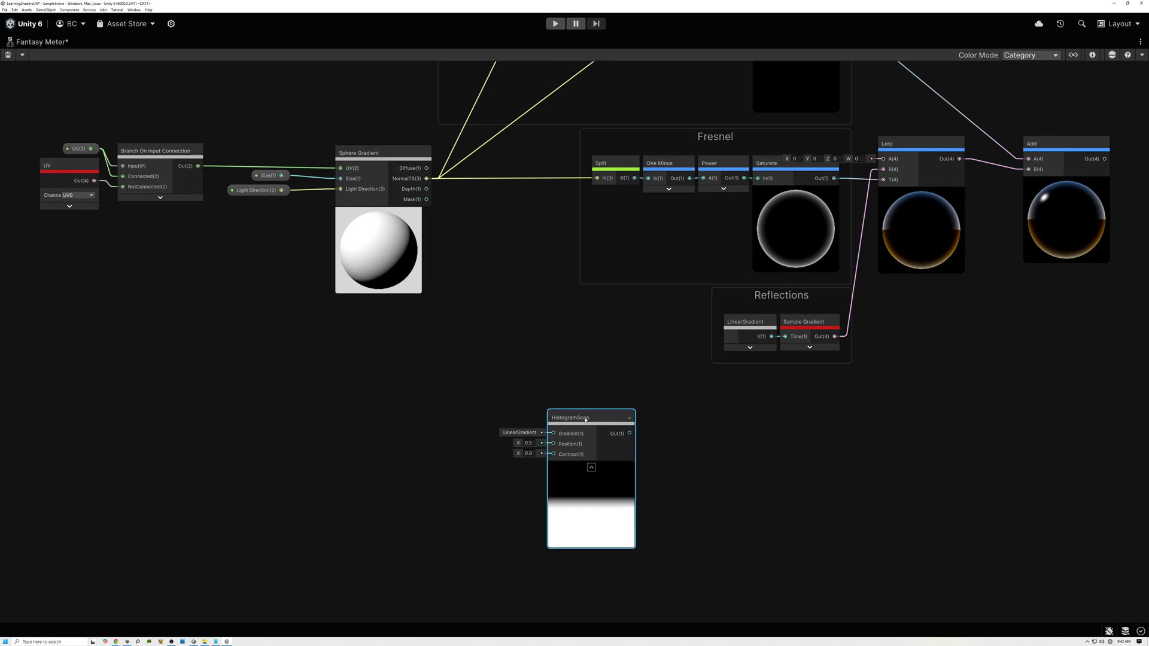
Add a LinearGradient node beside HistogramScan and connect its V output to the Gradient input.
scroll(580, 436, up, 3)
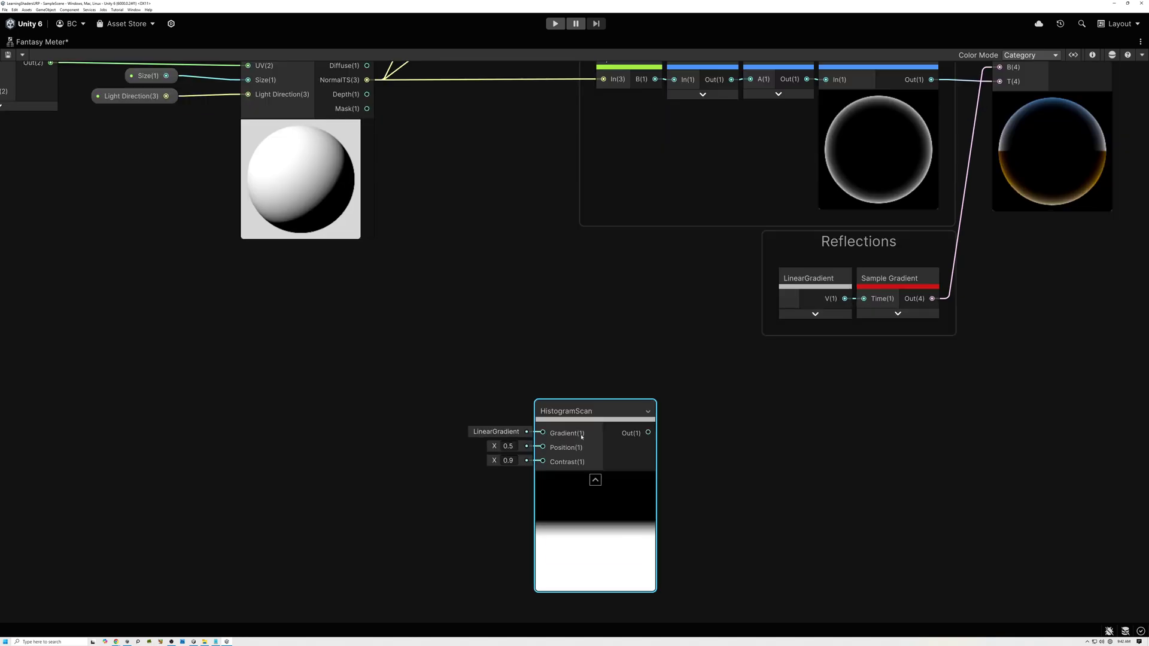
middle_drag(588, 441, 601, 329)
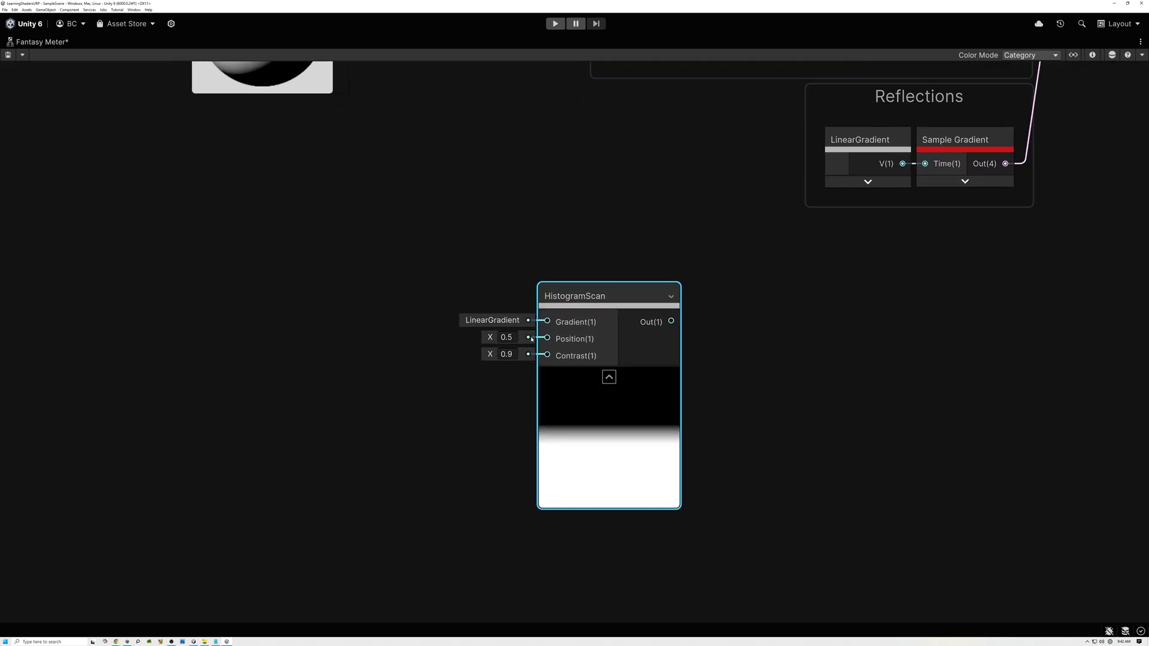
middle_drag(310, 313, 372, 318)
key(space)
text(line)
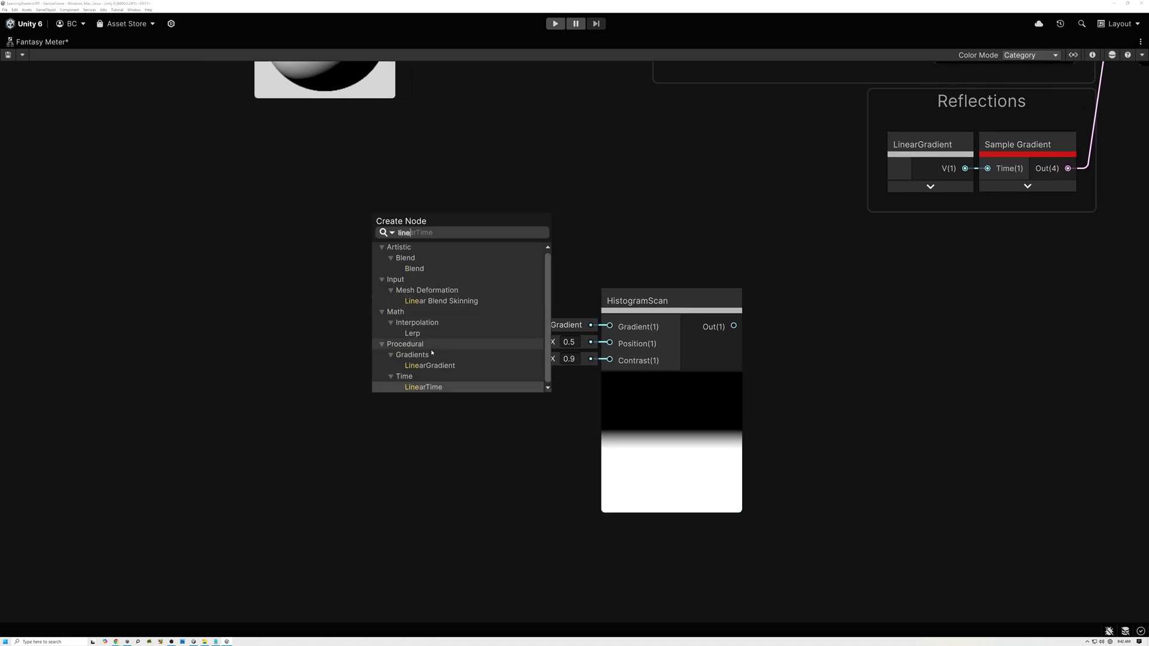
click(423, 364)
drag(507, 390, 610, 327)
drag(449, 349, 385, 283)
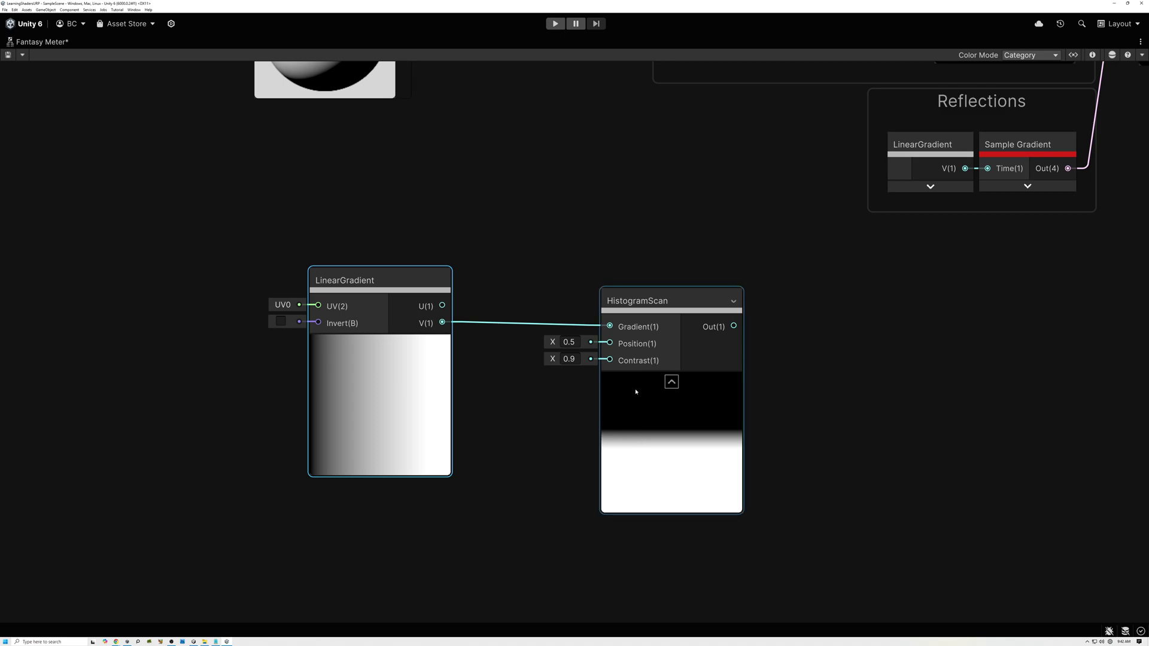
Add a Slider node below the LinearGradient node and connect its output to HistogramScan's Position input.
click(397, 505)
key(space)
text(slider)
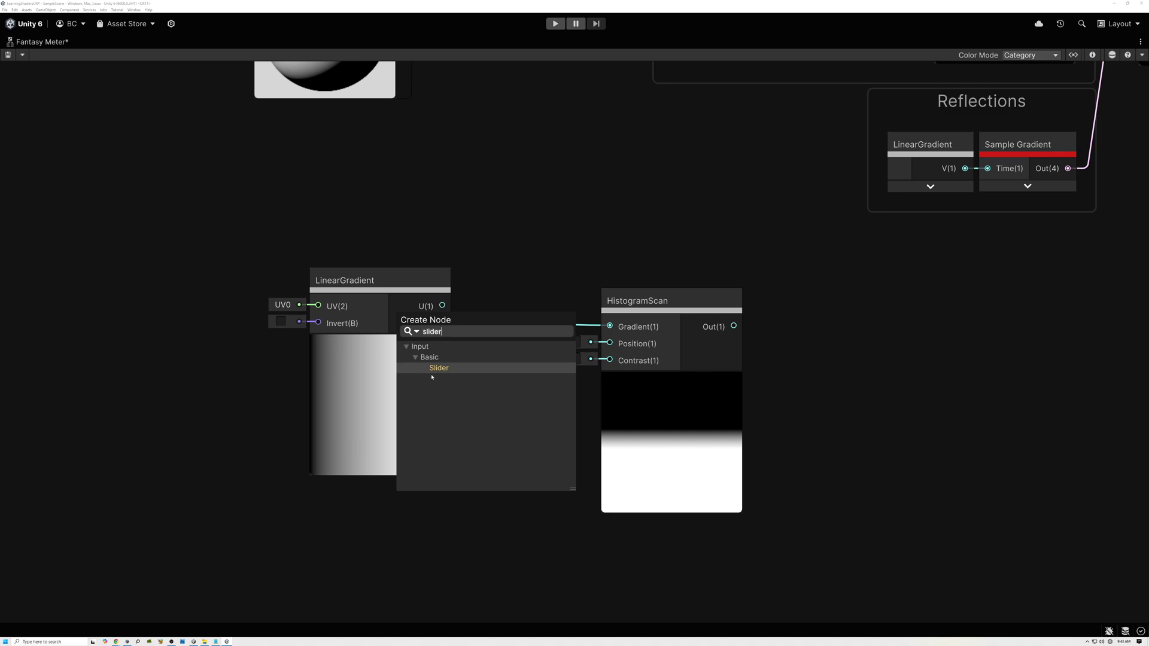
double_click(437, 369)
drag(461, 540, 412, 510)
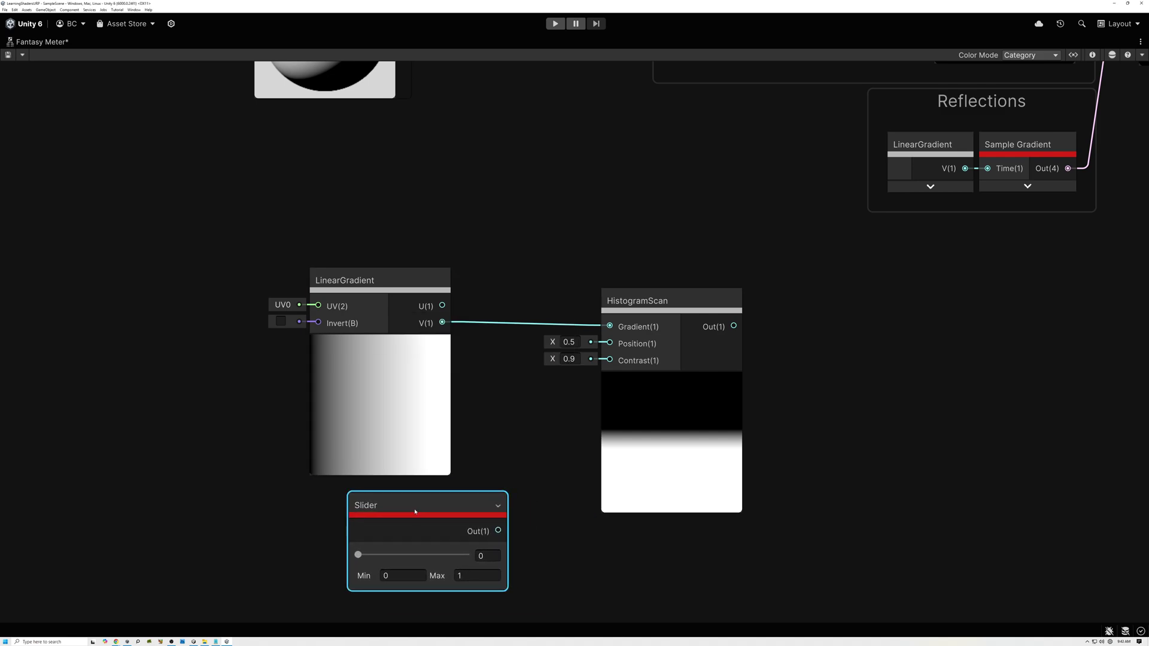
drag(498, 531, 611, 343)
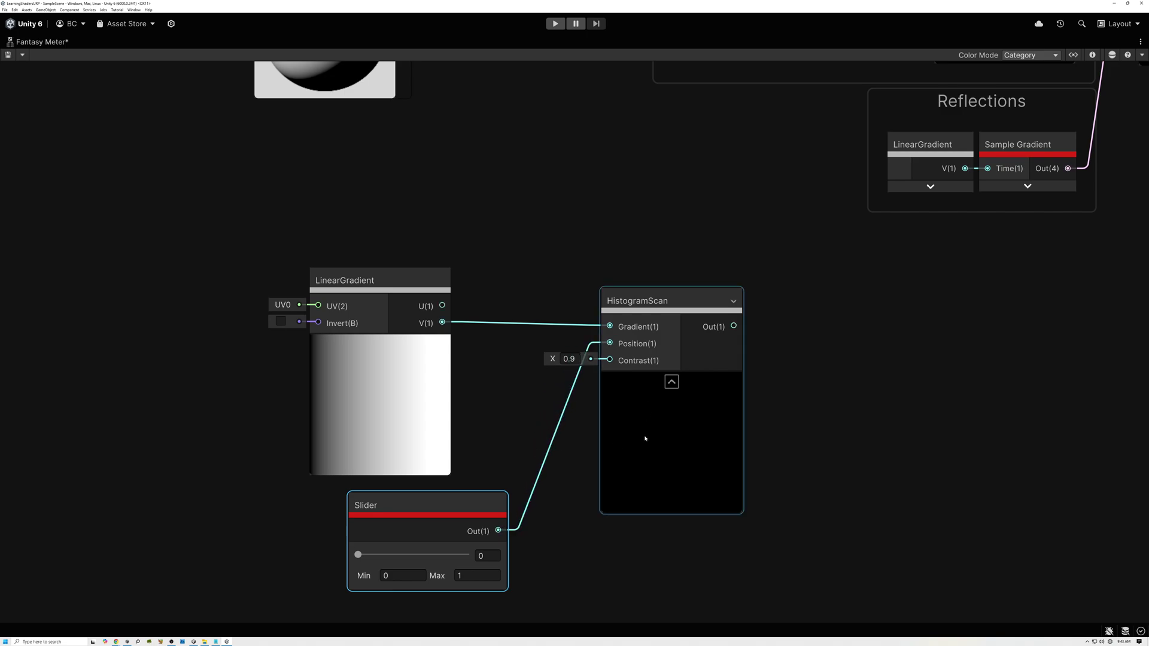
Set the Slider node's value to about 0.288 and HistogramScan's Contrast to 0.99.
scroll(647, 439, up, 3)
middle_drag(688, 439, 699, 260)
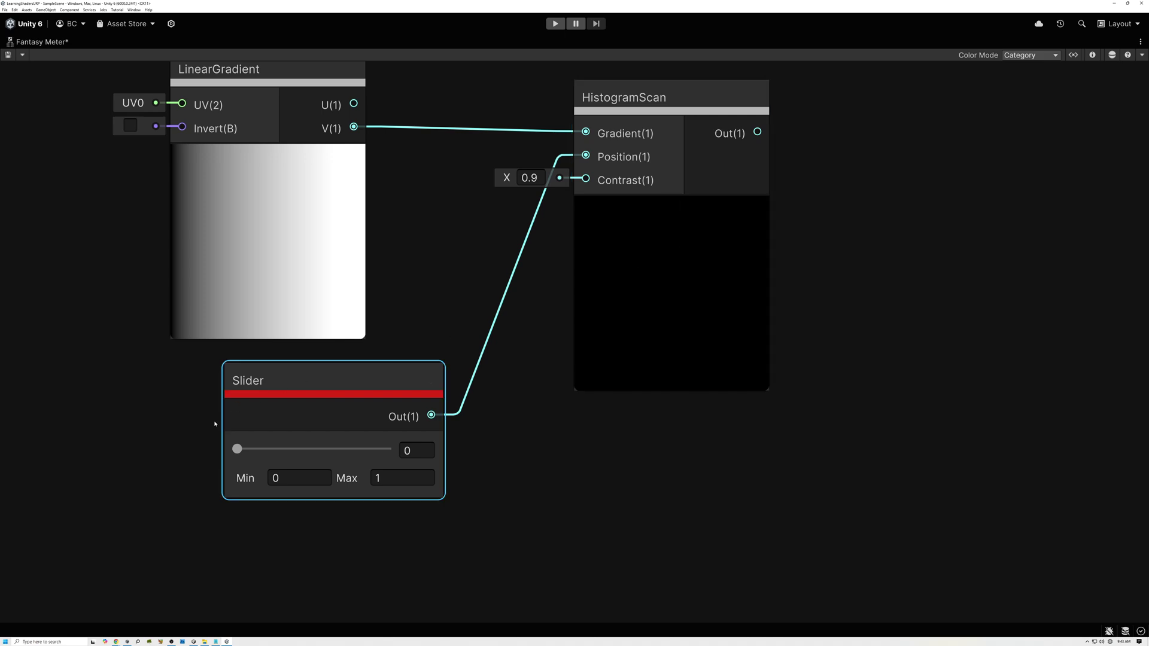
drag(237, 450, 281, 449)
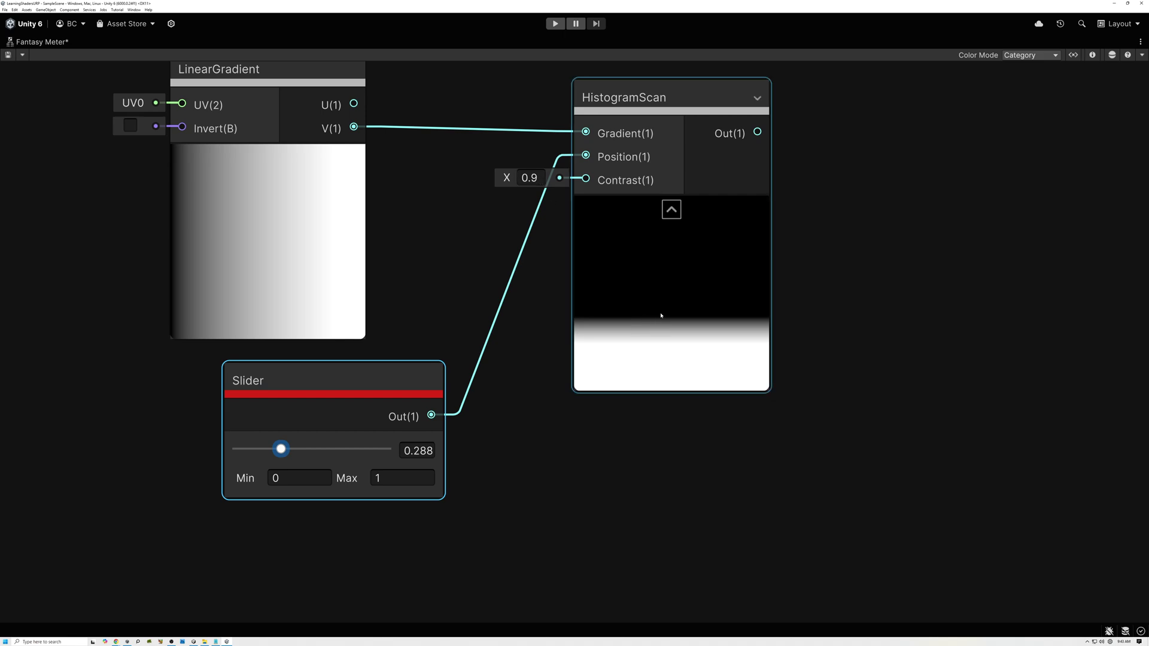
click(538, 178)
click(538, 177)
text(9)
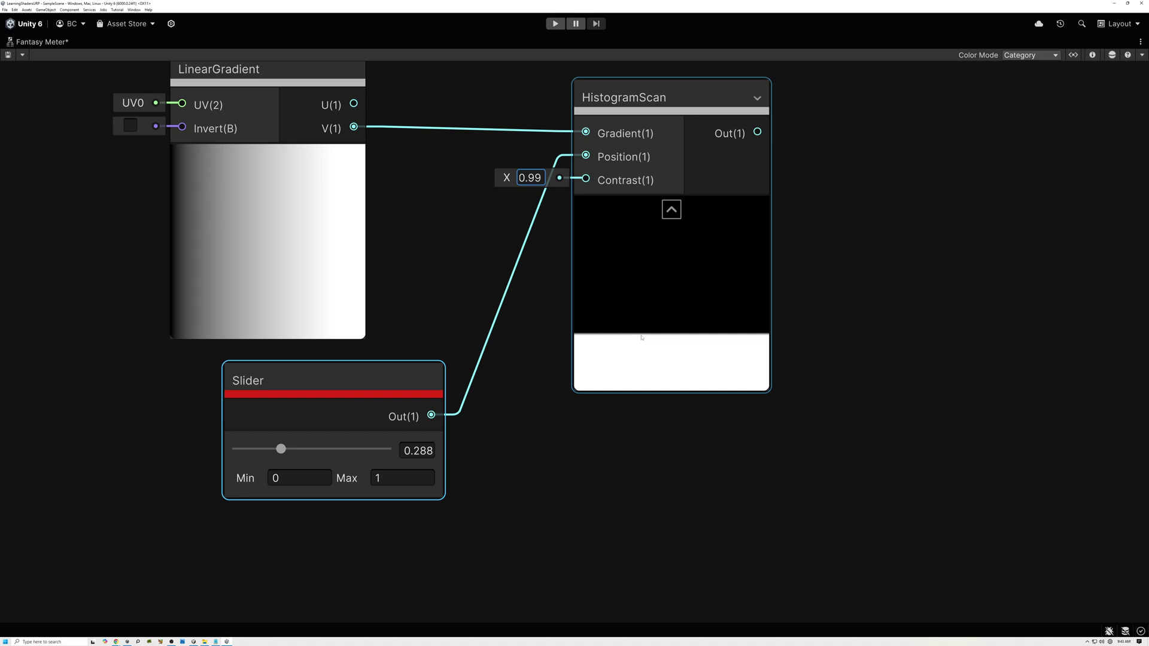
Shift the Slider node slightly toward HistogramScan and set its value to about 0.485.
drag(281, 449, 318, 449)
drag(351, 380, 387, 378)
mouse_move(354, 447)
mouse_down()
mouse_move(278, 449)
mouse_move(424, 449)
mouse_move(347, 448)
mouse_up()
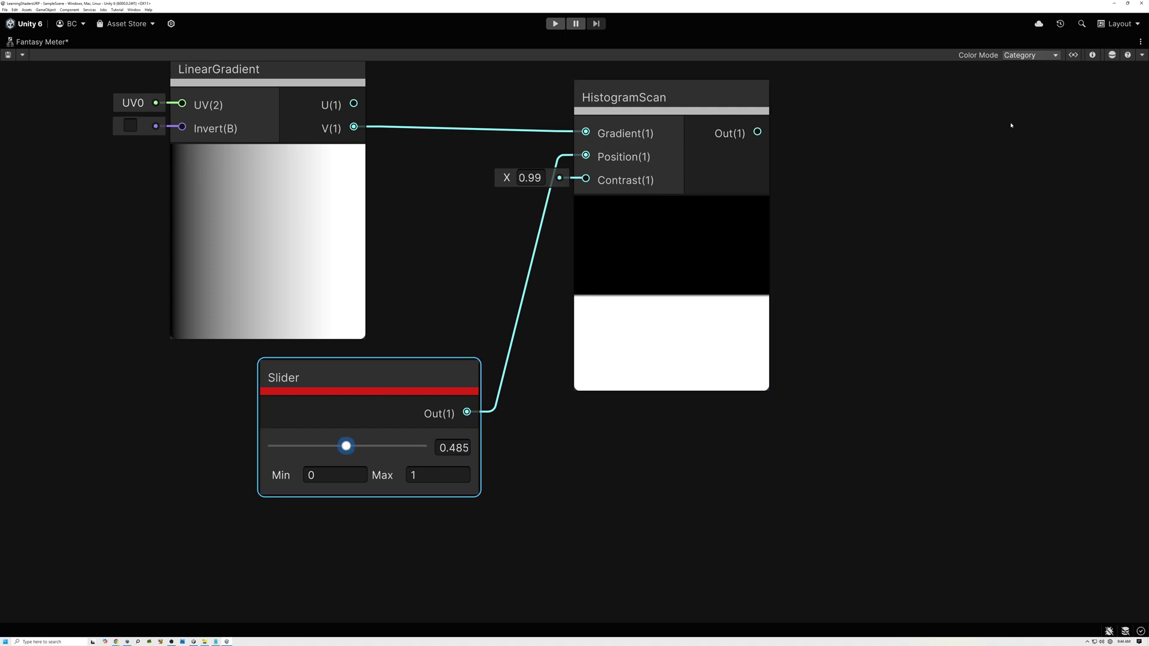
Add a Float property named Health to the Fantasy Meter subgraph.
click(1074, 55)
click(1093, 55)
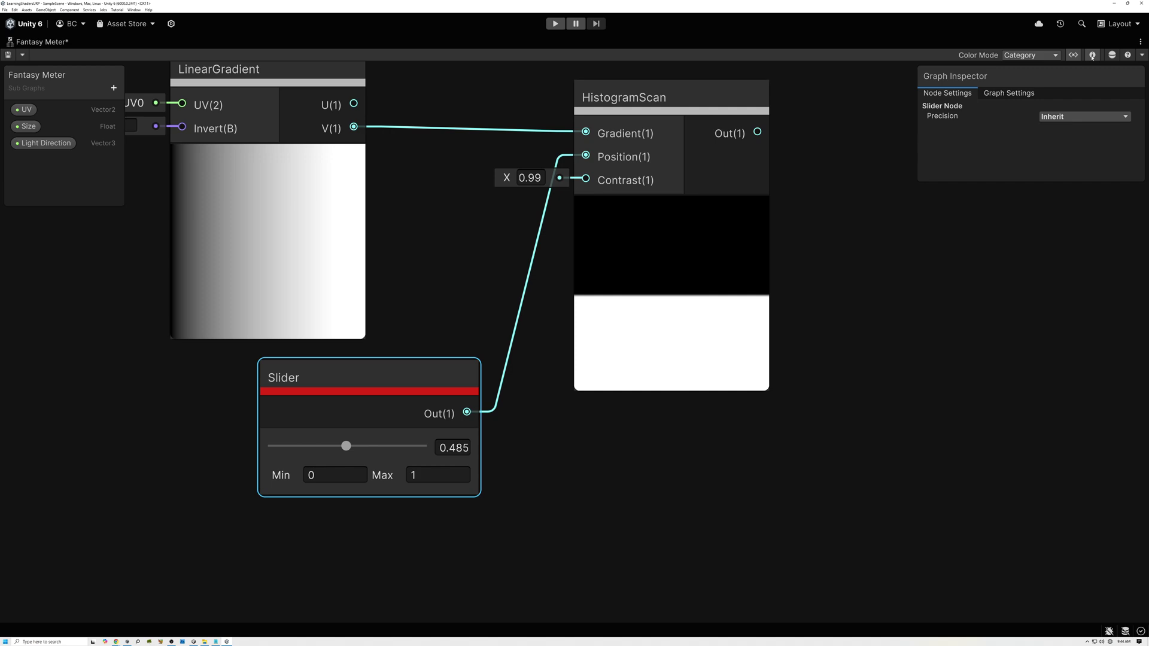
click(114, 88)
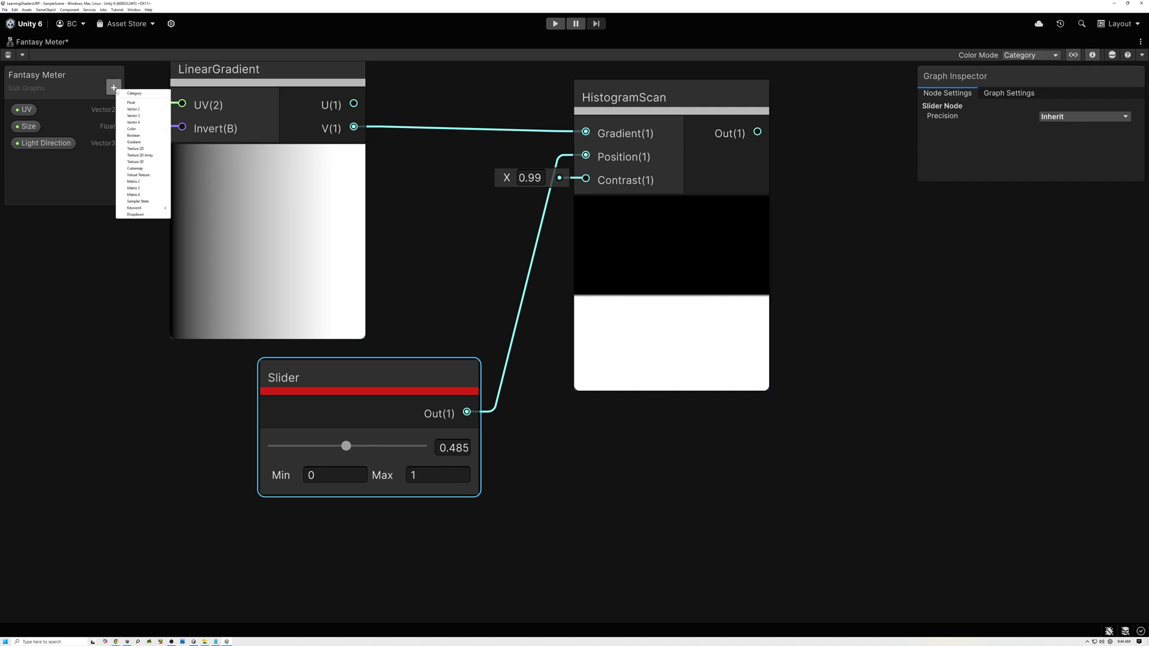
click(131, 103)
text(He)
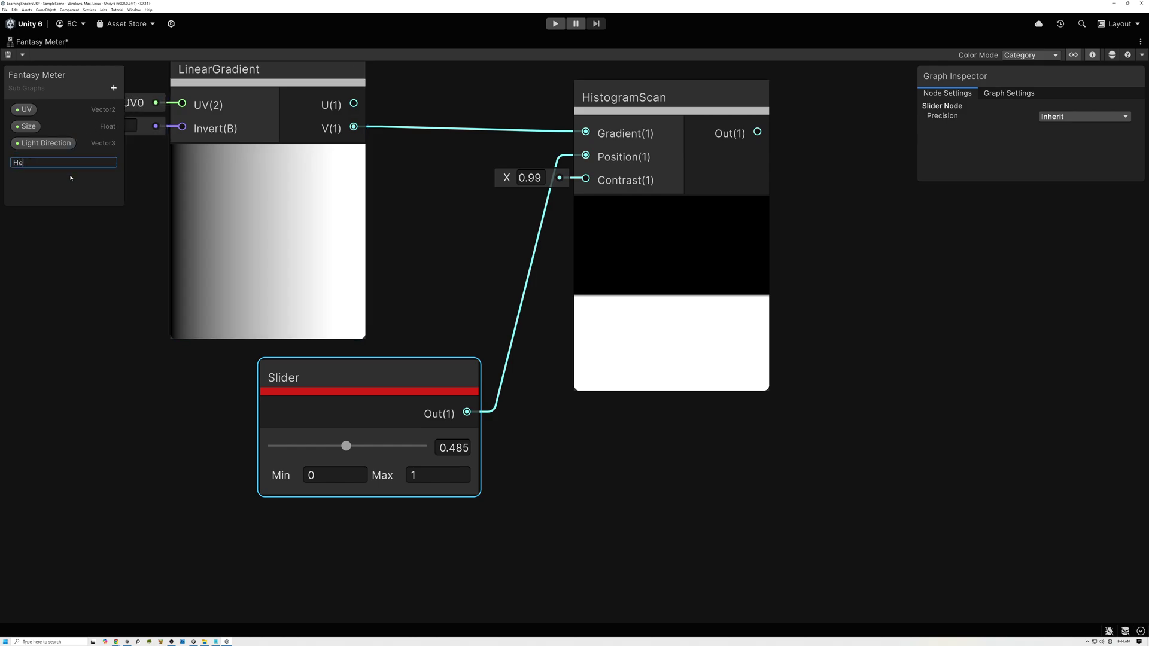
text(alth)
key(Return)
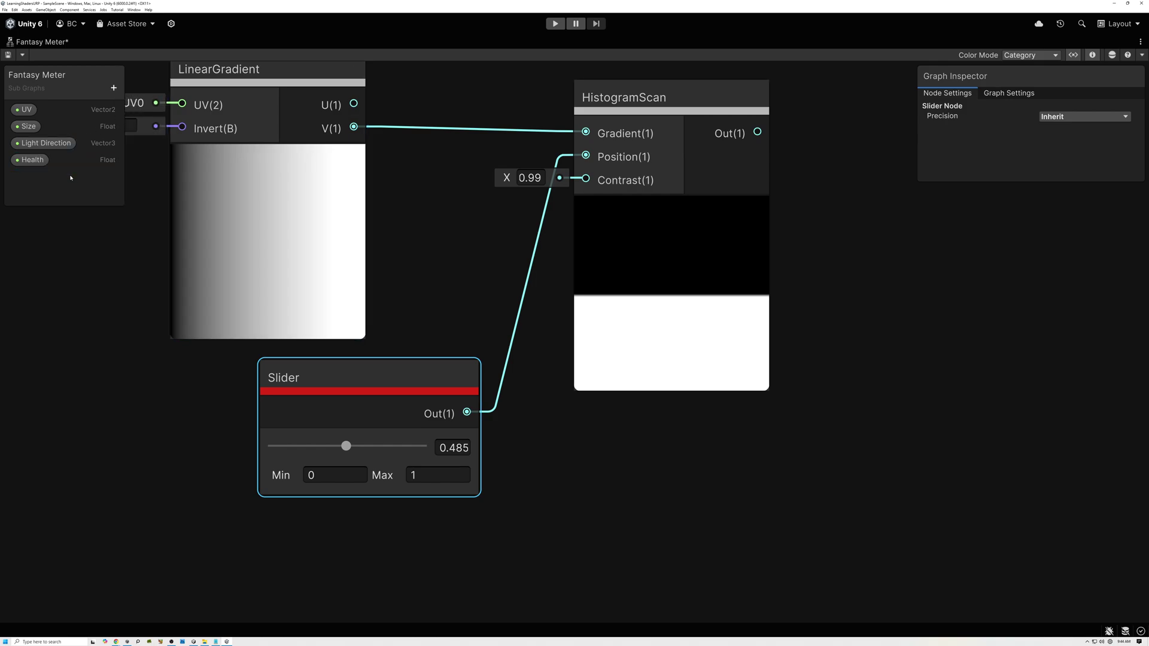
Set the Health property's default value to 0.5.
click(30, 160)
click(1063, 157)
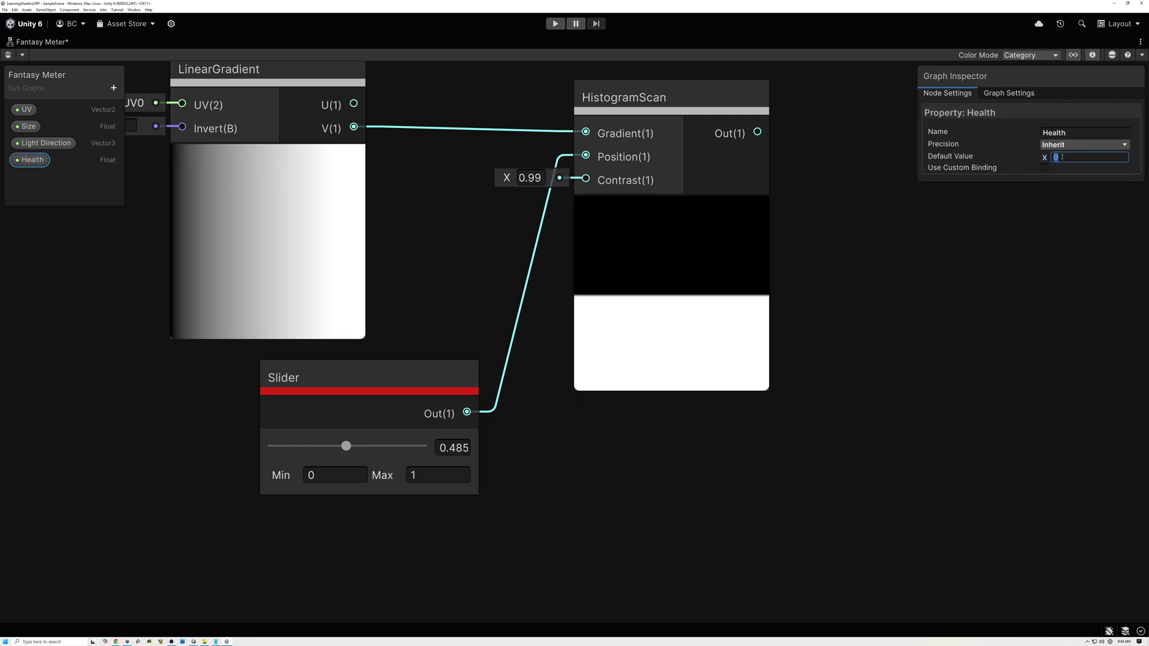
text(0.5)
Place the Health property above the Slider node and connect it to HistogramScan's Position input in place of the Slider.
drag(40, 161, 51, 180)
drag(431, 281, 432, 282)
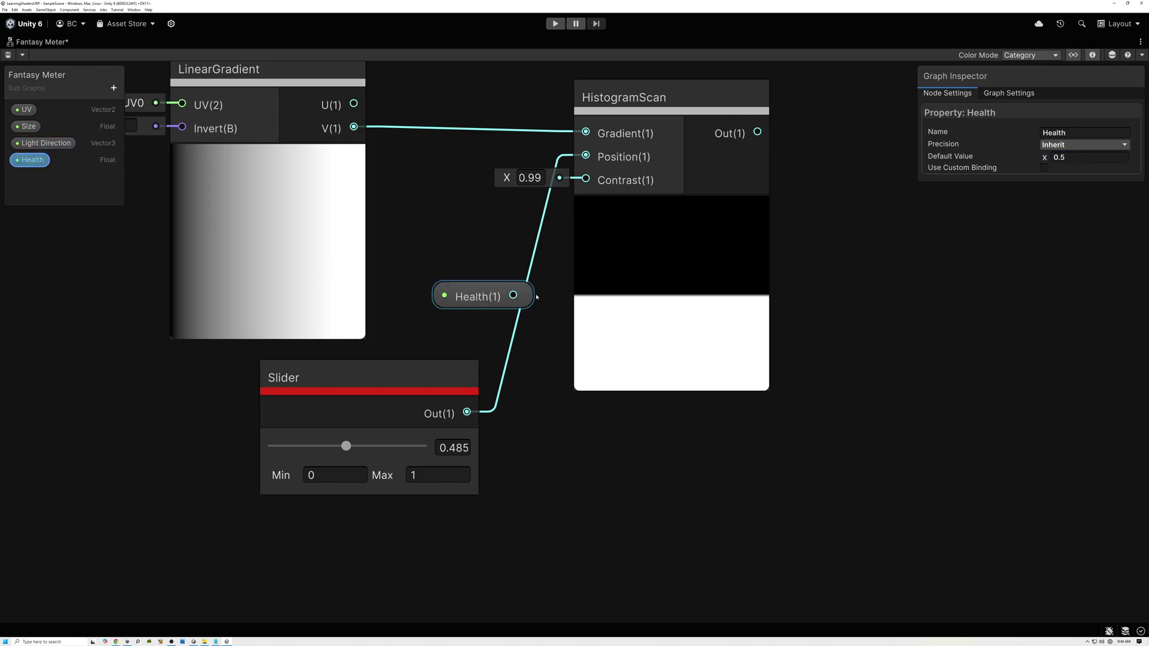
drag(514, 295, 586, 156)
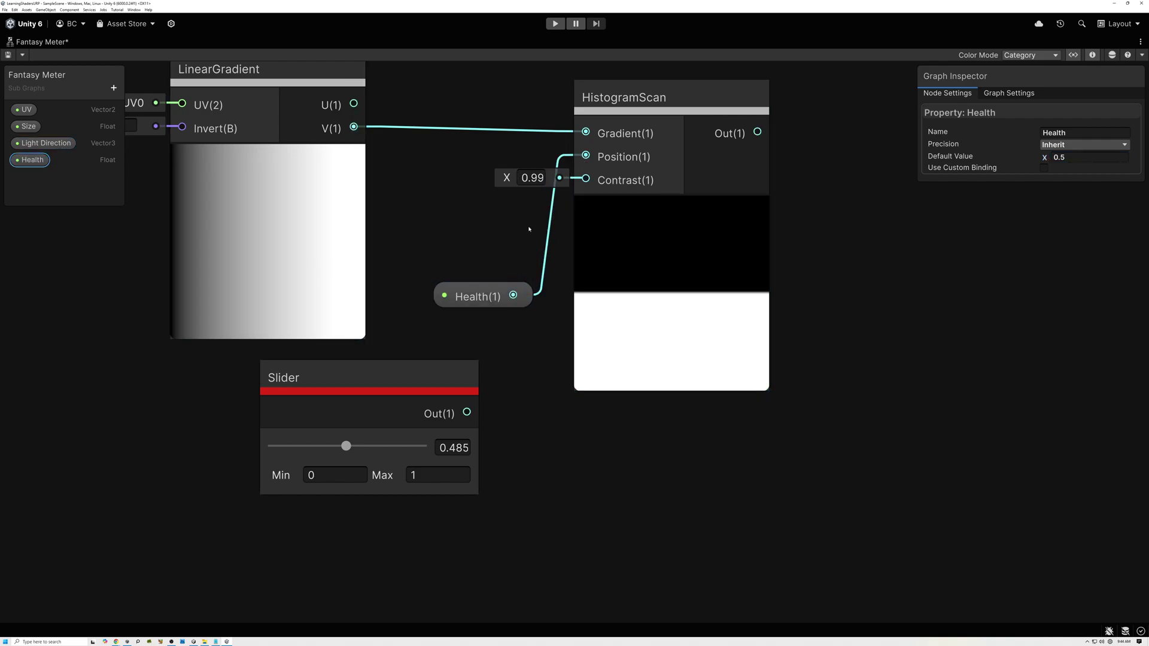
drag(481, 296, 486, 277)
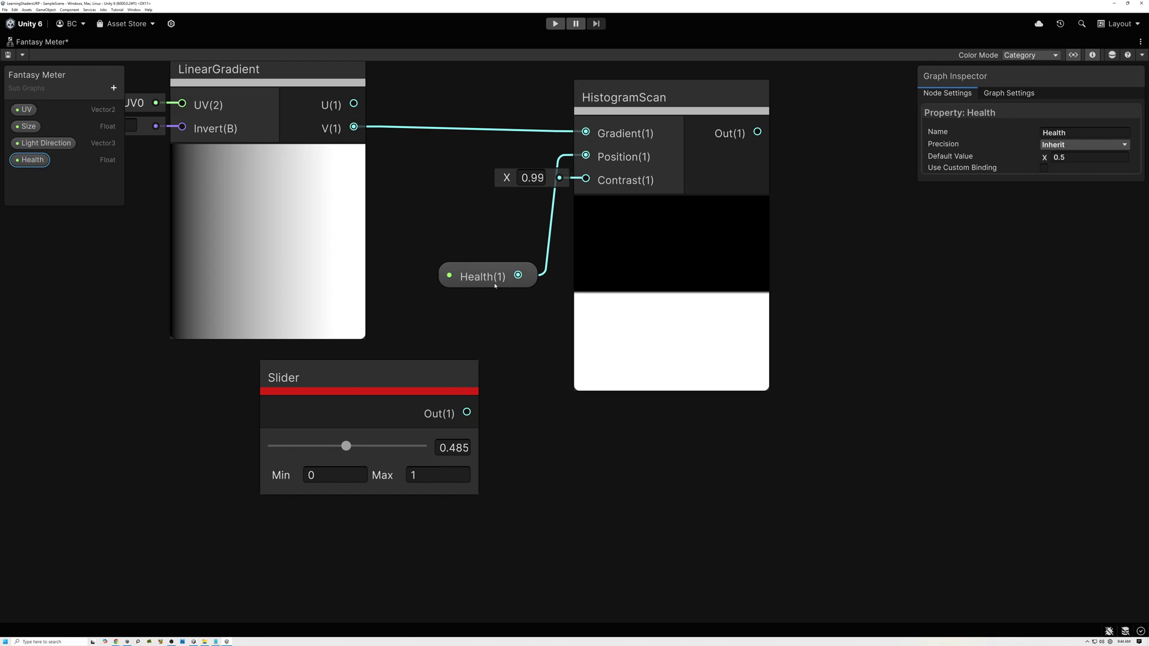
click(484, 282)
click(503, 382)
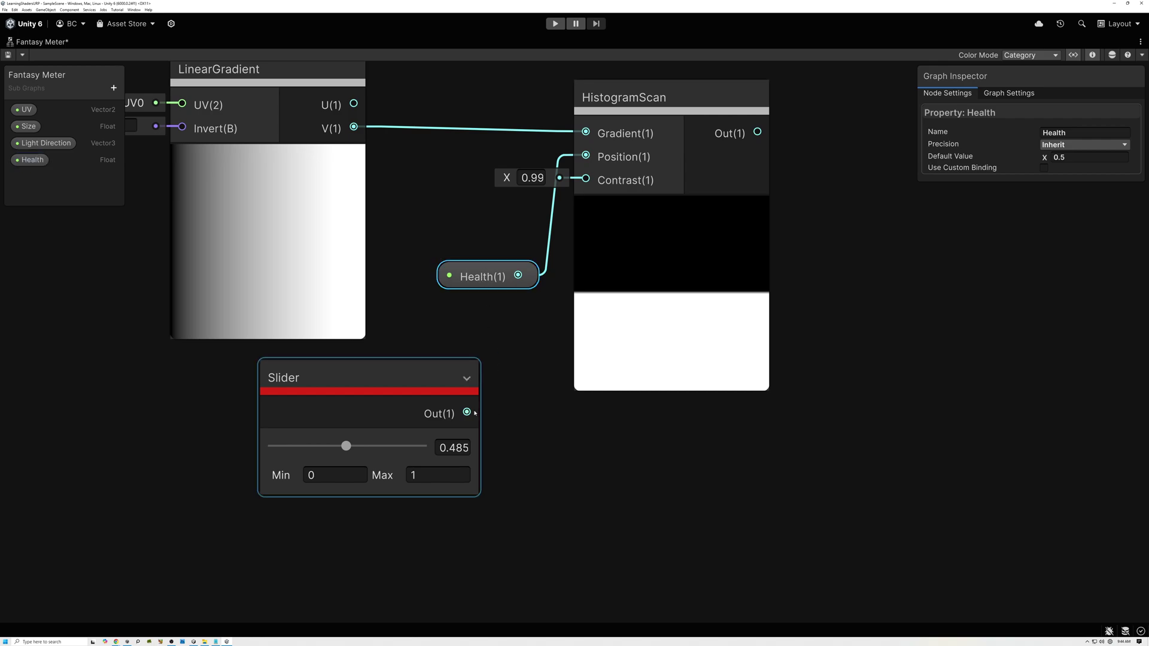
Reconnect the Slider to HistogramScan's Position input in place of Health, and set the Slider's value to 0.29.
drag(467, 413, 586, 156)
drag(346, 446, 317, 452)
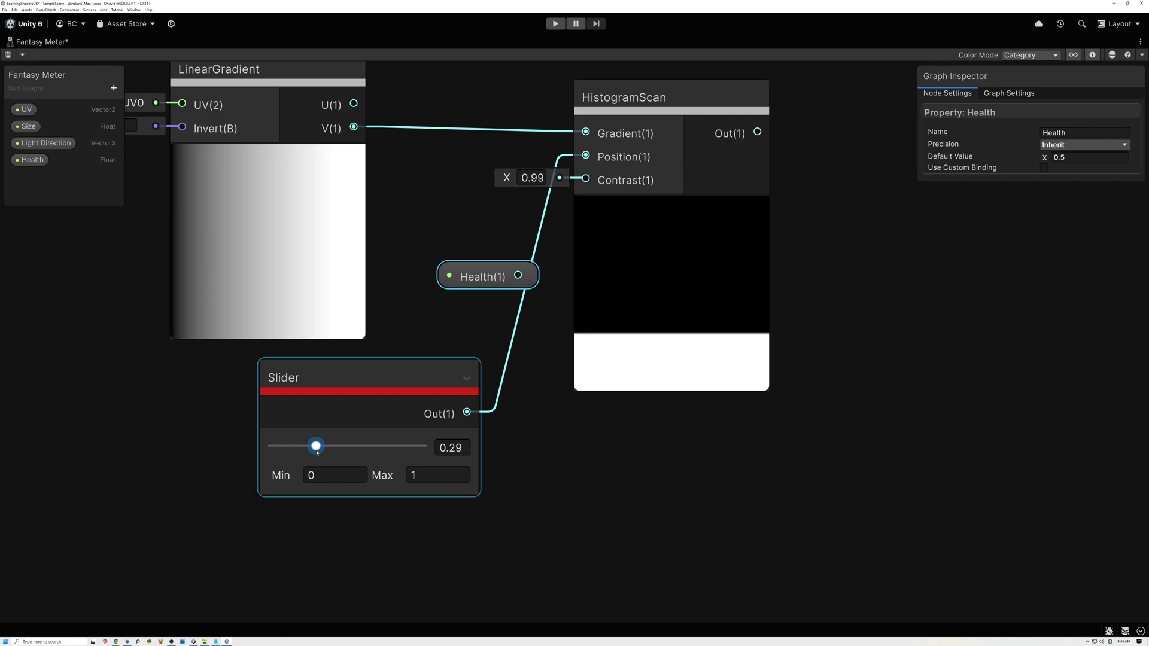
scroll(362, 396, down, 3)
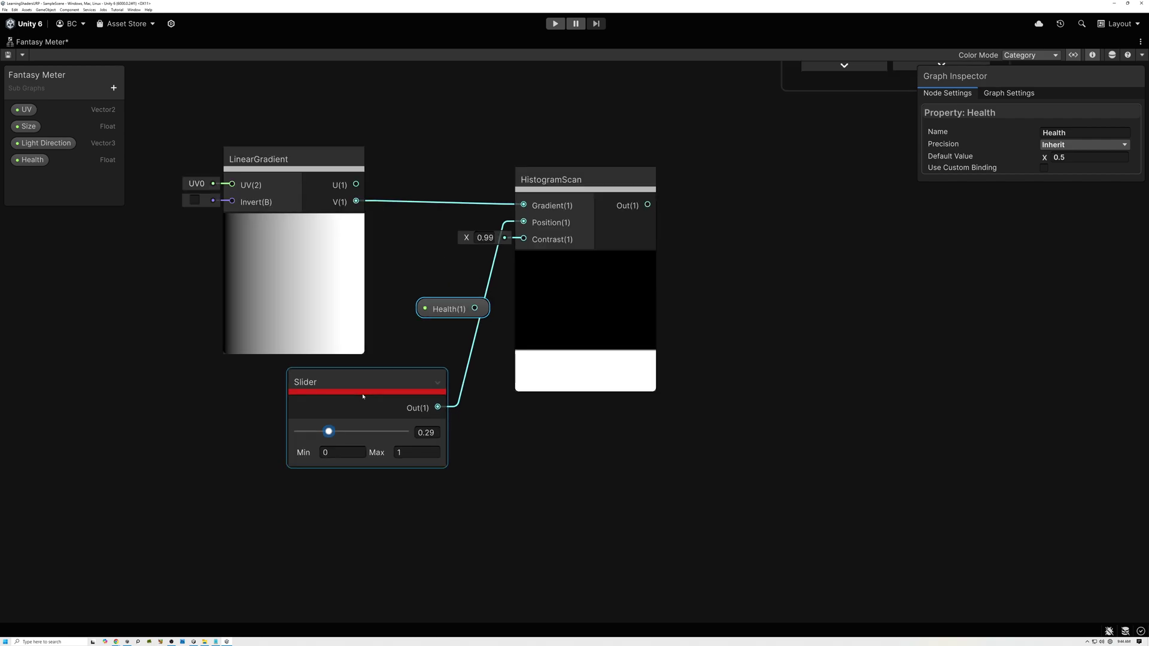
middle_drag(440, 387, 356, 371)
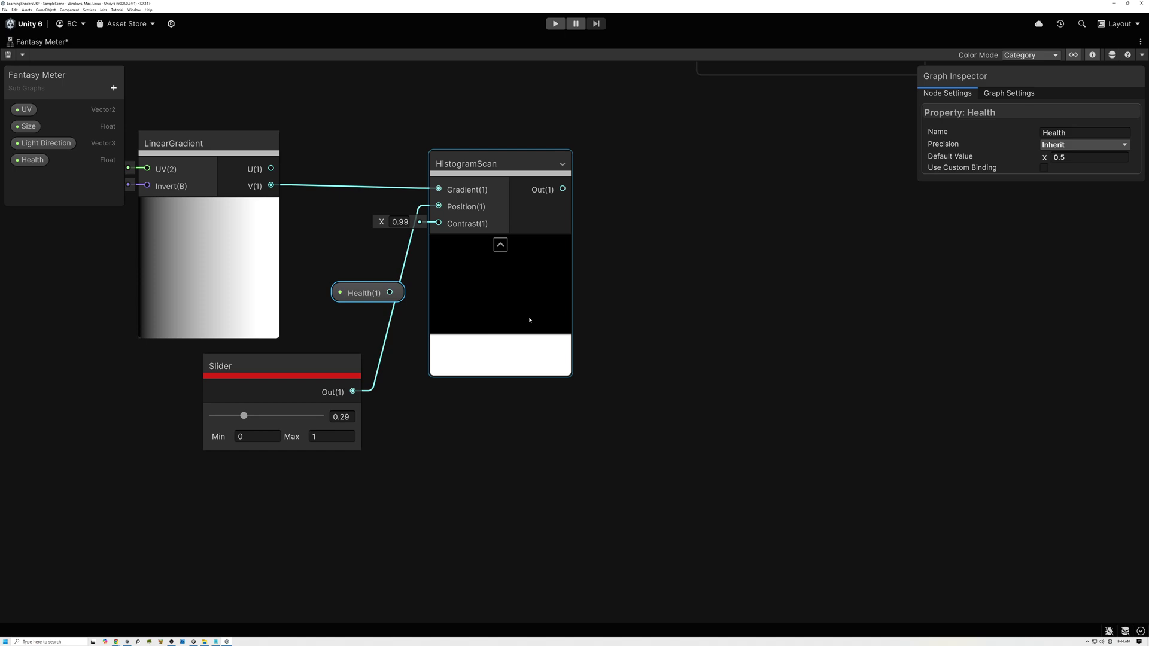
Add a Color property named Liquid Color to the Fantasy Meter subgraph.
click(114, 88)
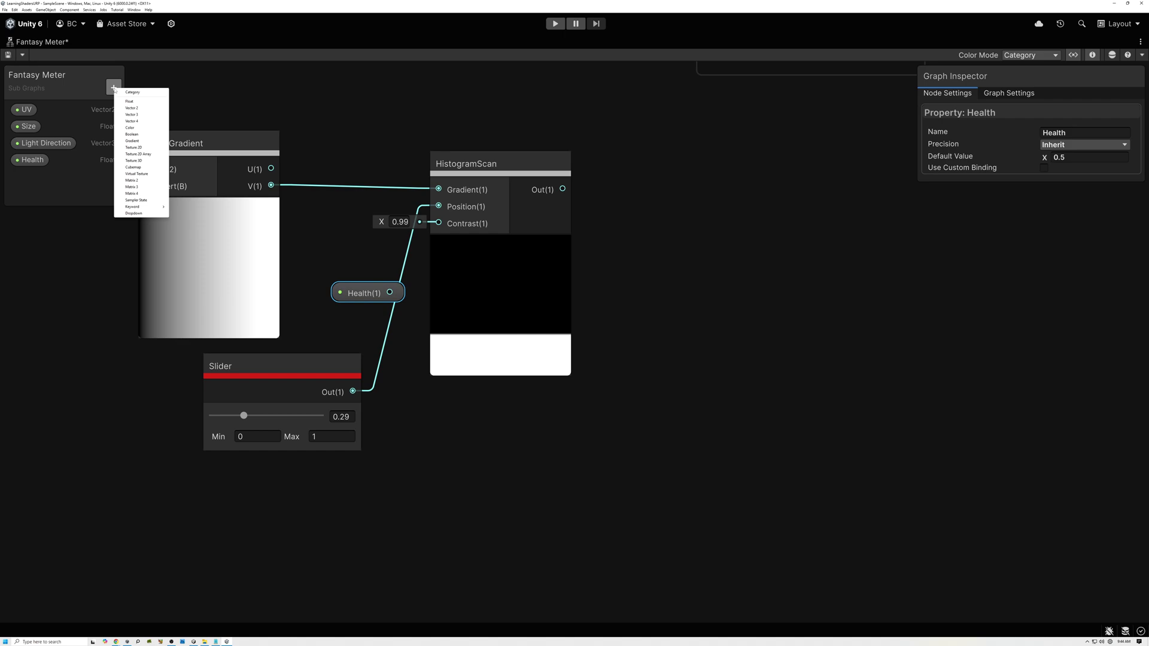
click(138, 128)
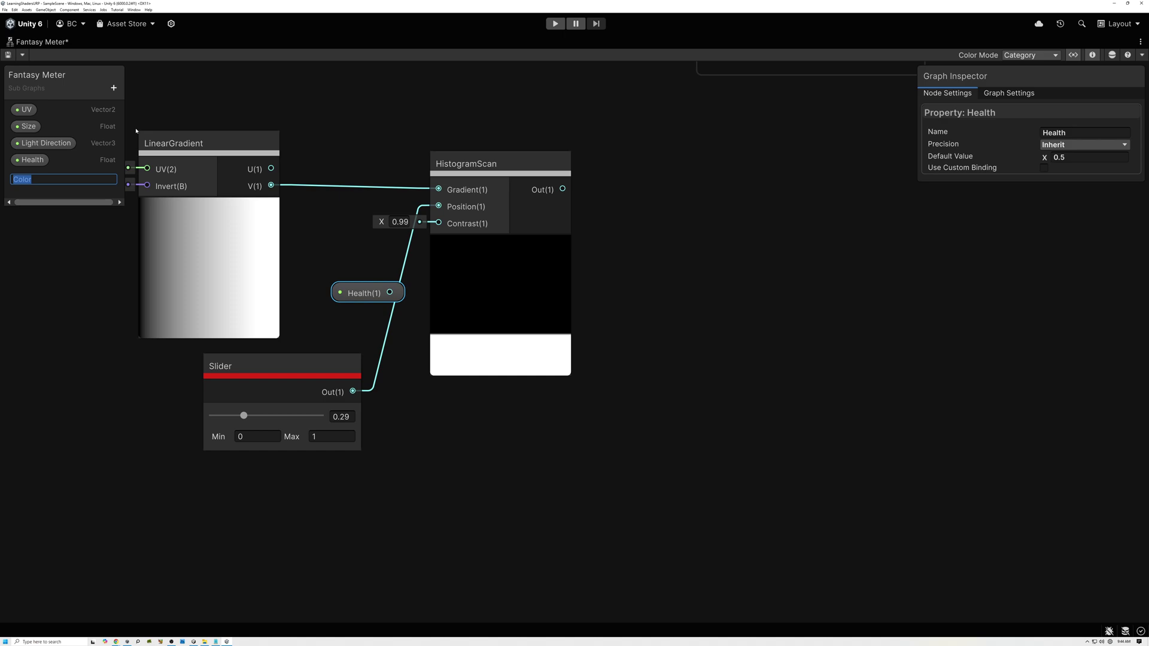
text(Liquid Color)
key(Return)
Set the Liquid Color property's default value to pure red (FF0000).
click(42, 176)
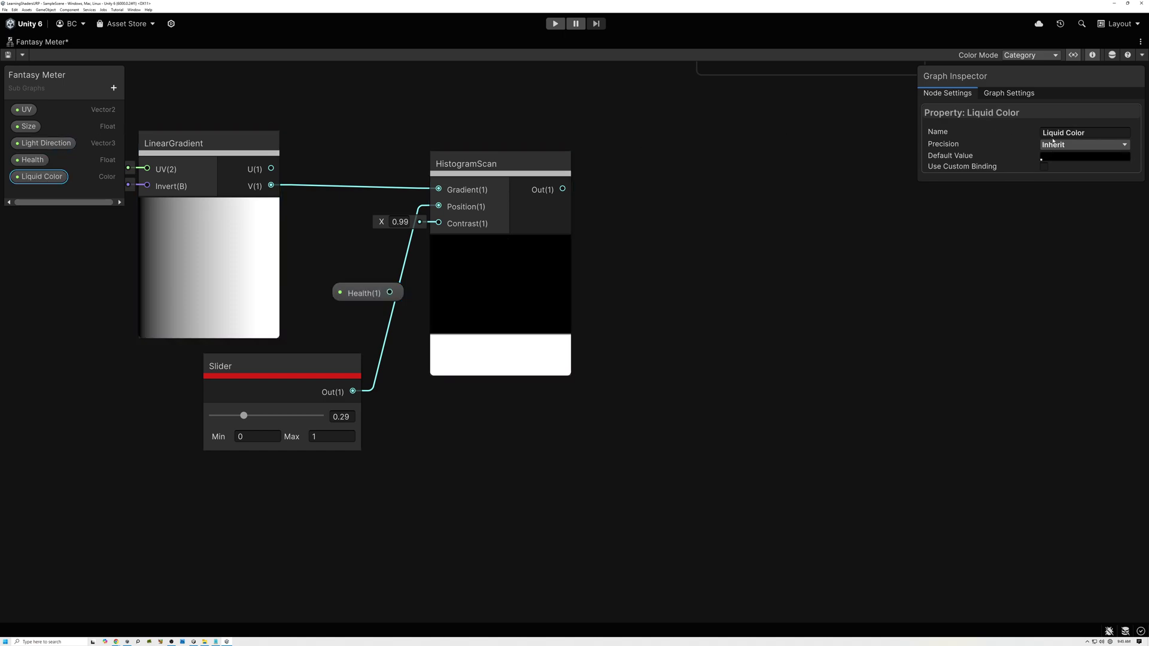
click(1084, 157)
drag(1060, 154, 602, 168)
drag(622, 257, 686, 207)
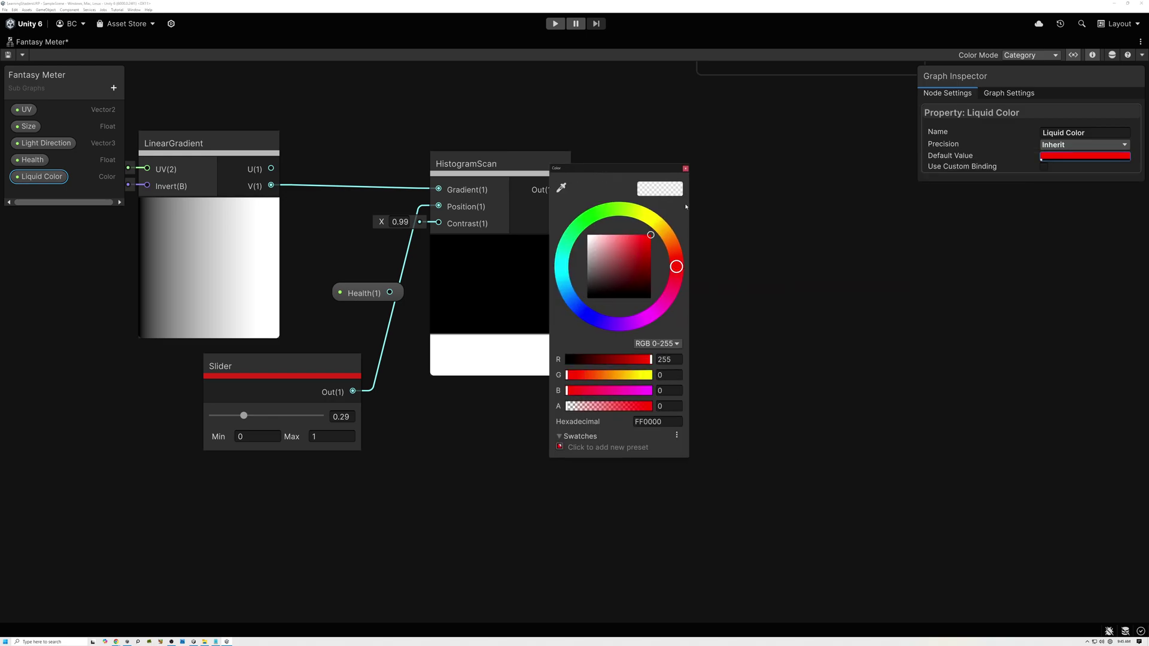
click(685, 168)
Place Liquid Color below HistogramScan and add a Multiply node combining HistogramScan's output in A with Liquid Color in B.
drag(135, 258, 433, 449)
key(space)
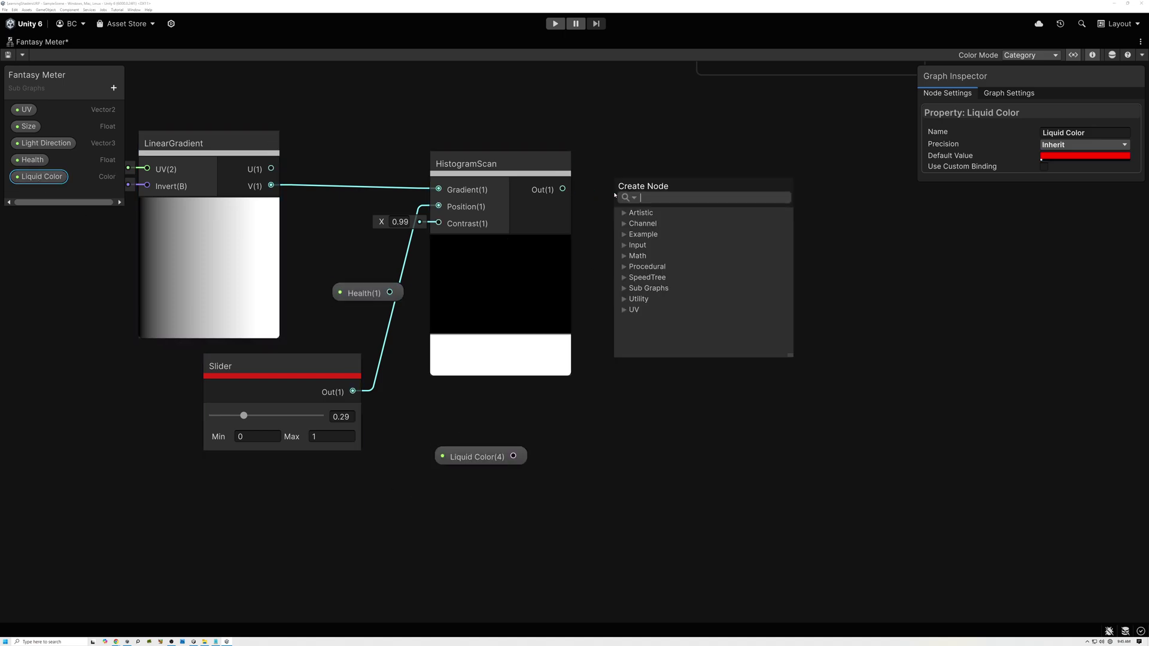
text(multiply)
click(674, 301)
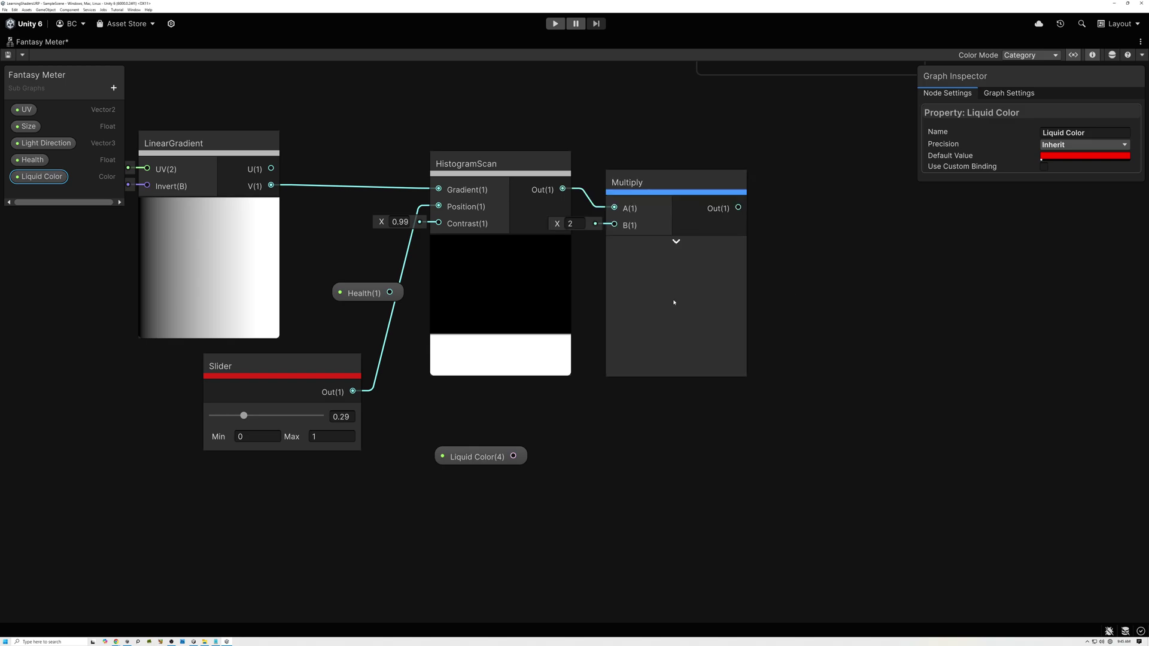
drag(674, 303, 702, 281)
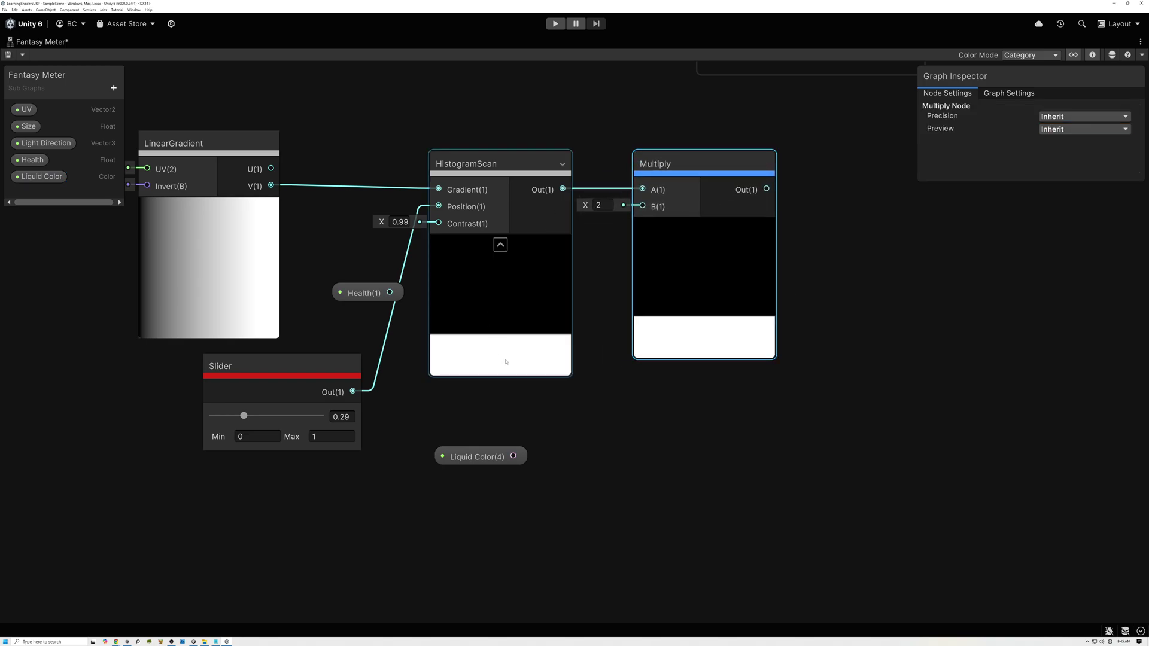
drag(513, 456, 642, 207)
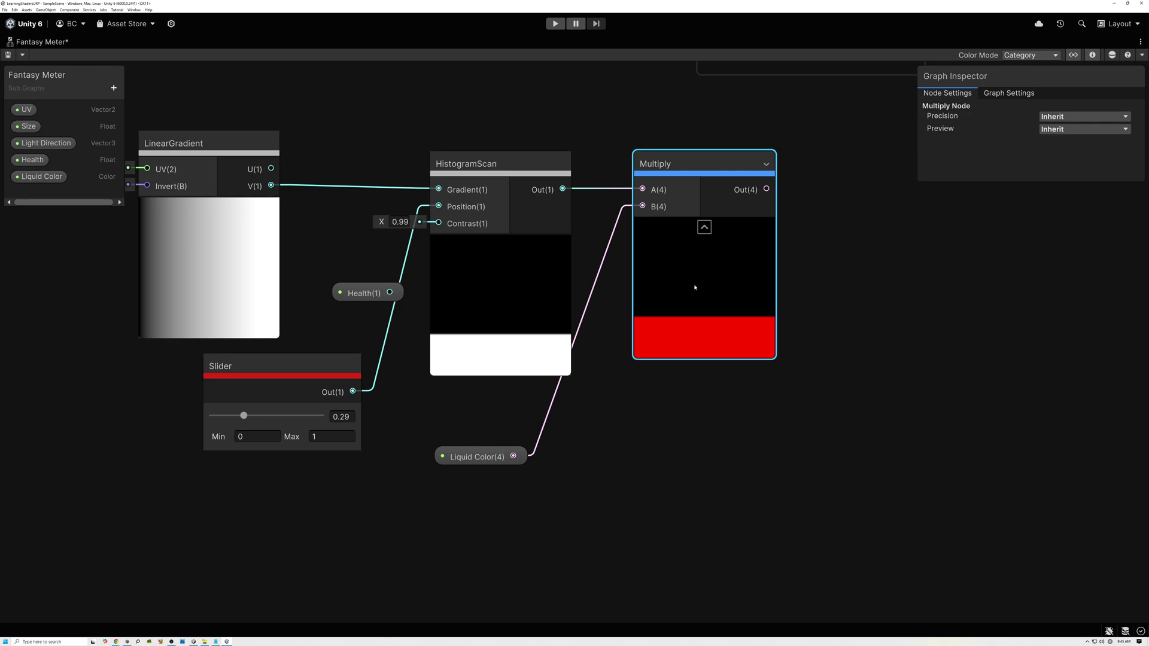
Create a second Multiply node beside the first, with Sphere Gradient's Mask output feeding its A input.
scroll(695, 287, down, 3)
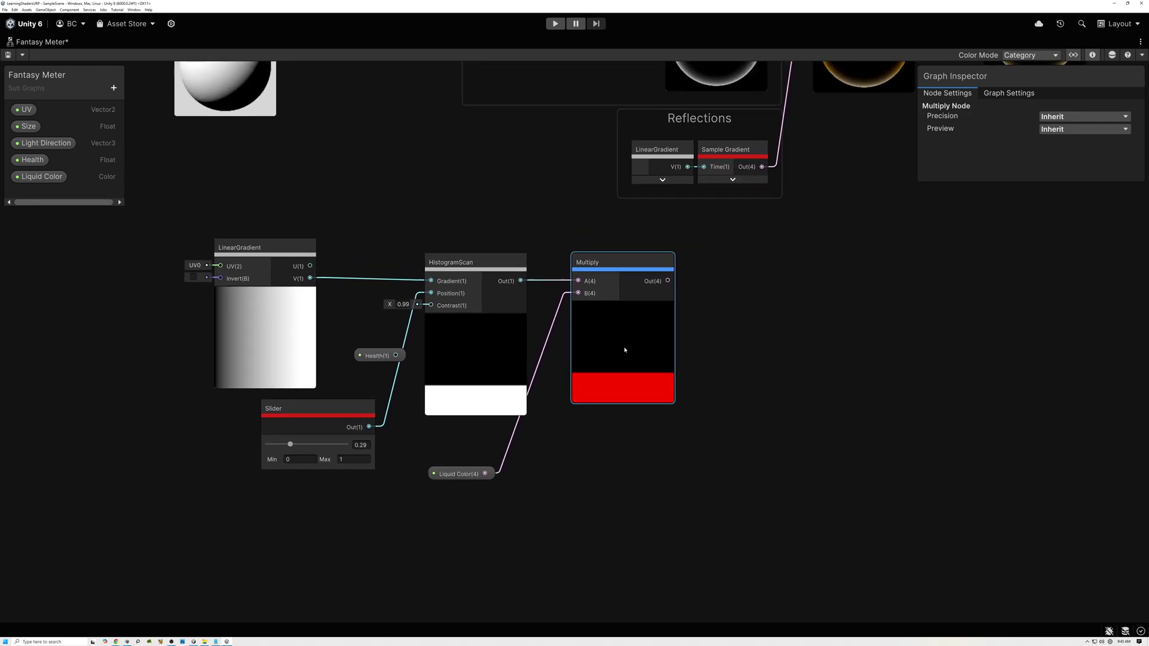
scroll(625, 347, down, 3)
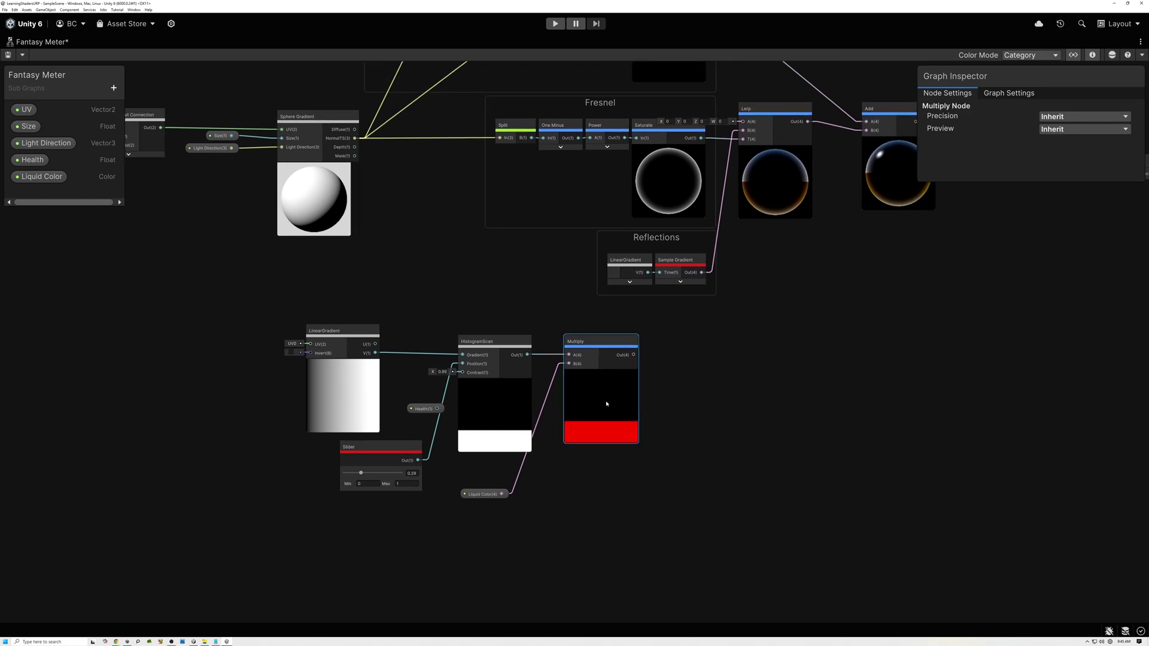
middle_drag(602, 400, 645, 438)
click(356, 159)
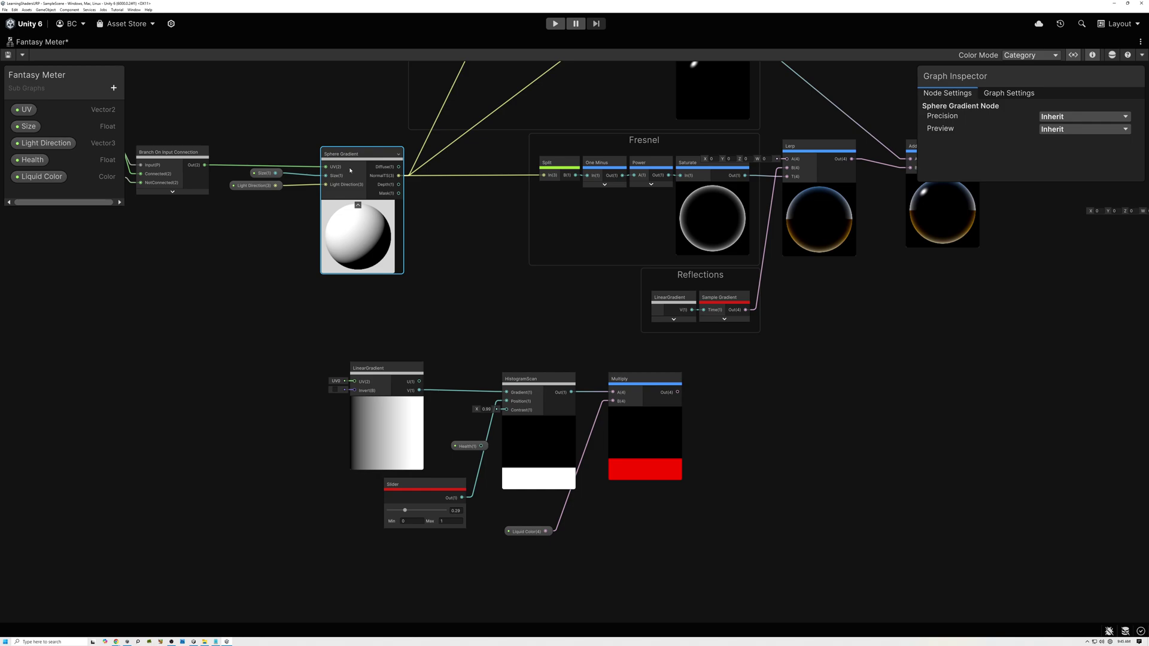
drag(398, 193, 721, 376)
text(mul)
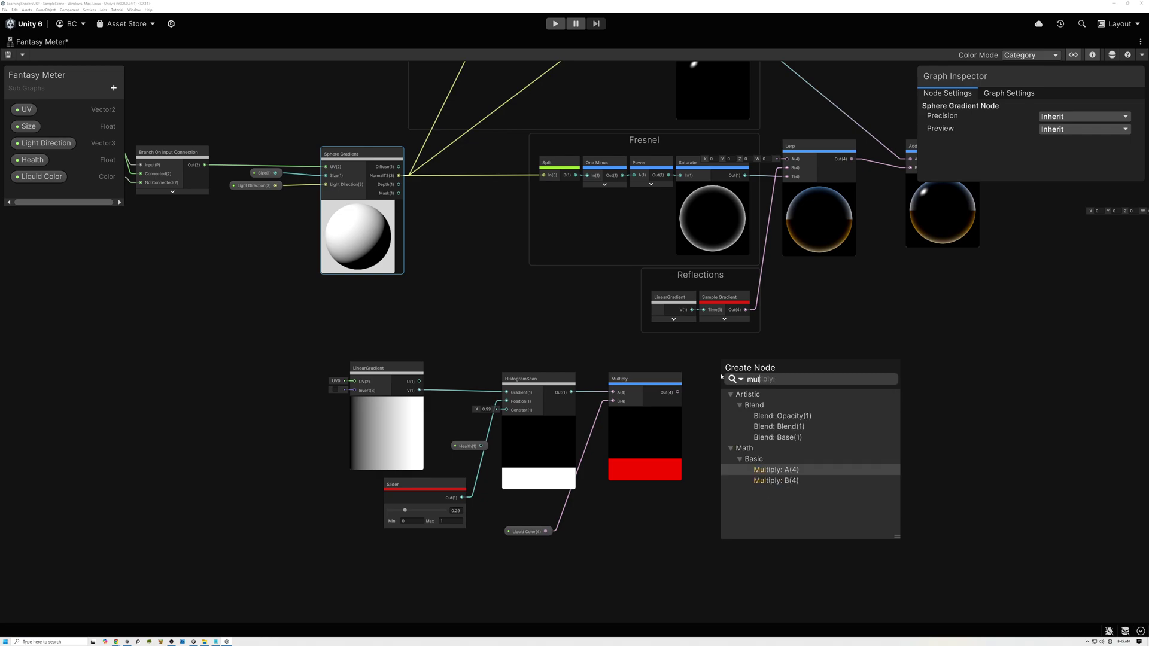
click(777, 470)
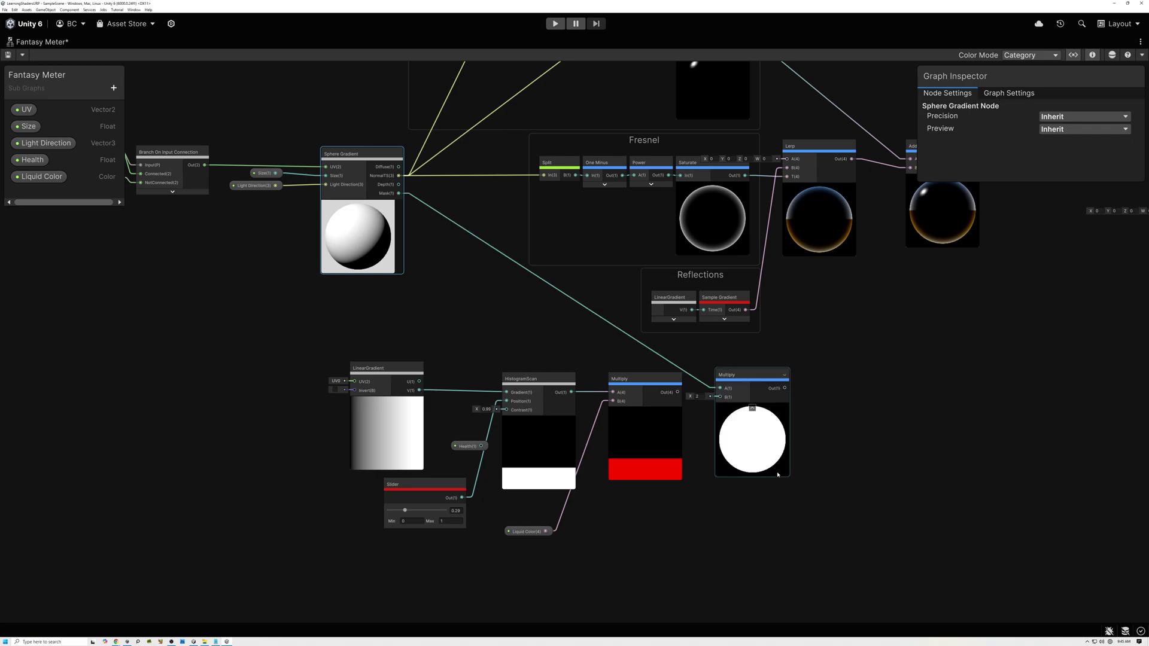
Try different fill levels with the Slider, ending at a value of about 0.523.
drag(402, 512, 428, 512)
scroll(687, 415, up, 5)
middle_drag(603, 460, 693, 354)
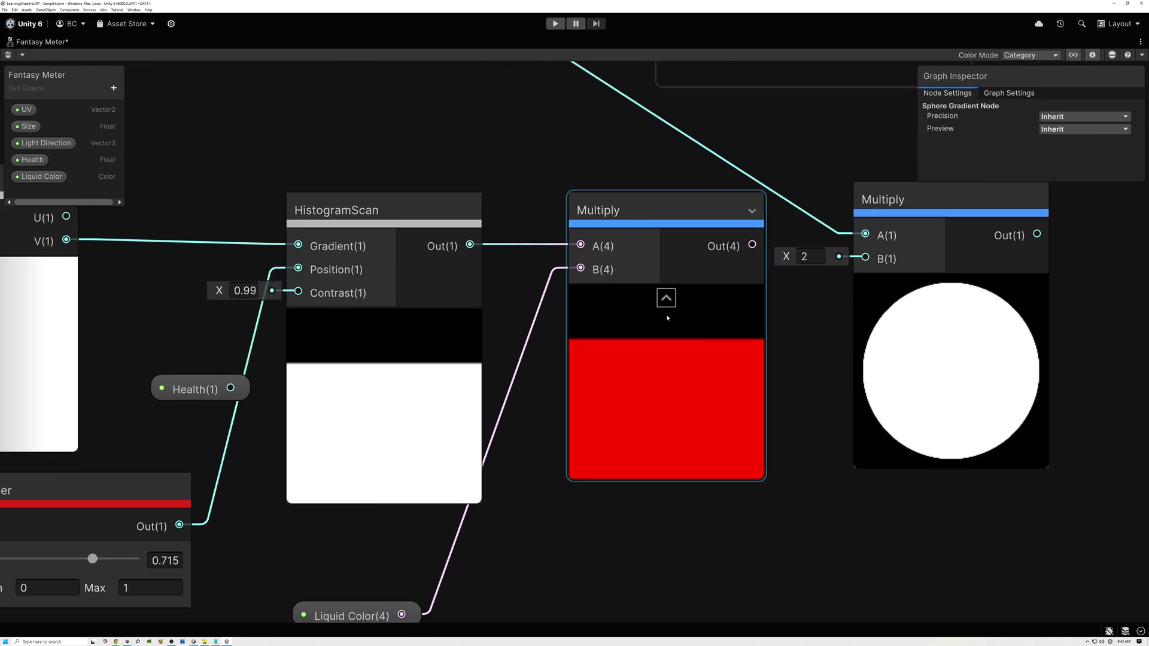
drag(92, 558, 64, 559)
Connect the red Multiply node's output to the mask Multiply's B input, and shift the mask Multiply closer to it.
middle_drag(785, 367, 612, 405)
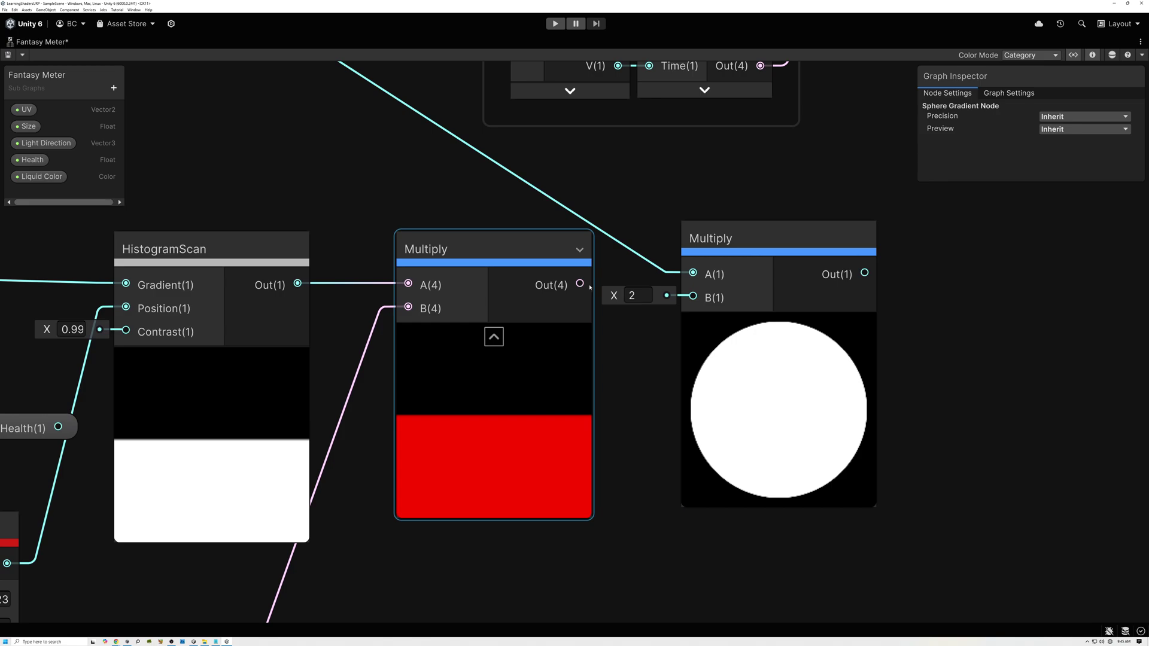
drag(580, 284, 693, 296)
middle_drag(638, 408, 538, 362)
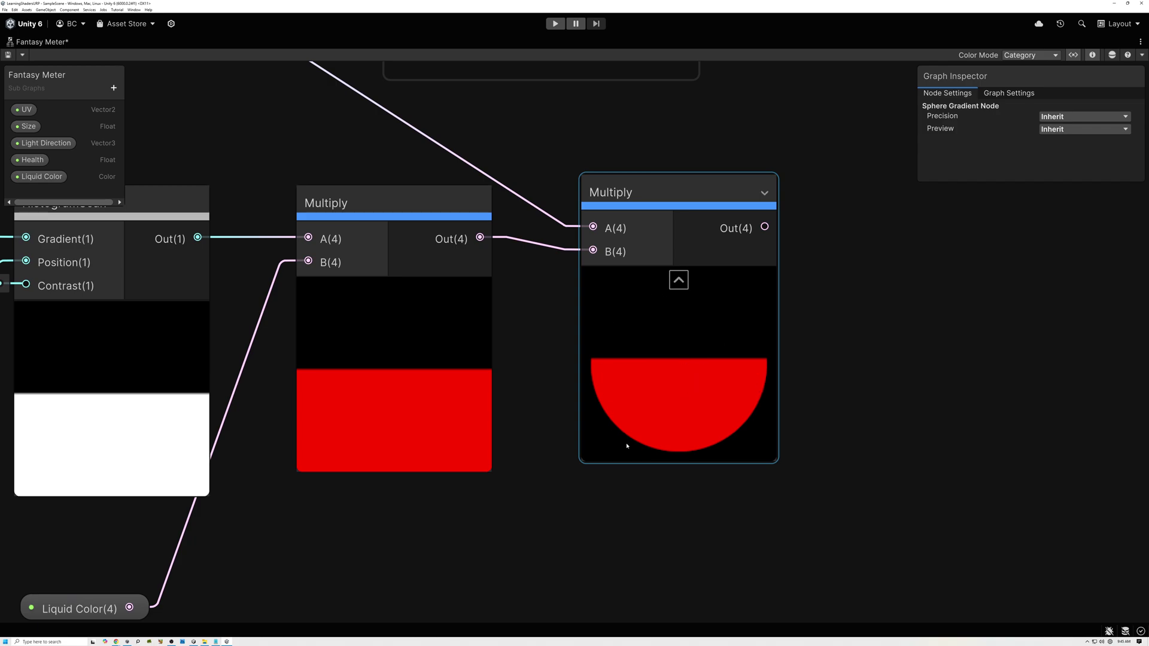
scroll(683, 369, down, 5)
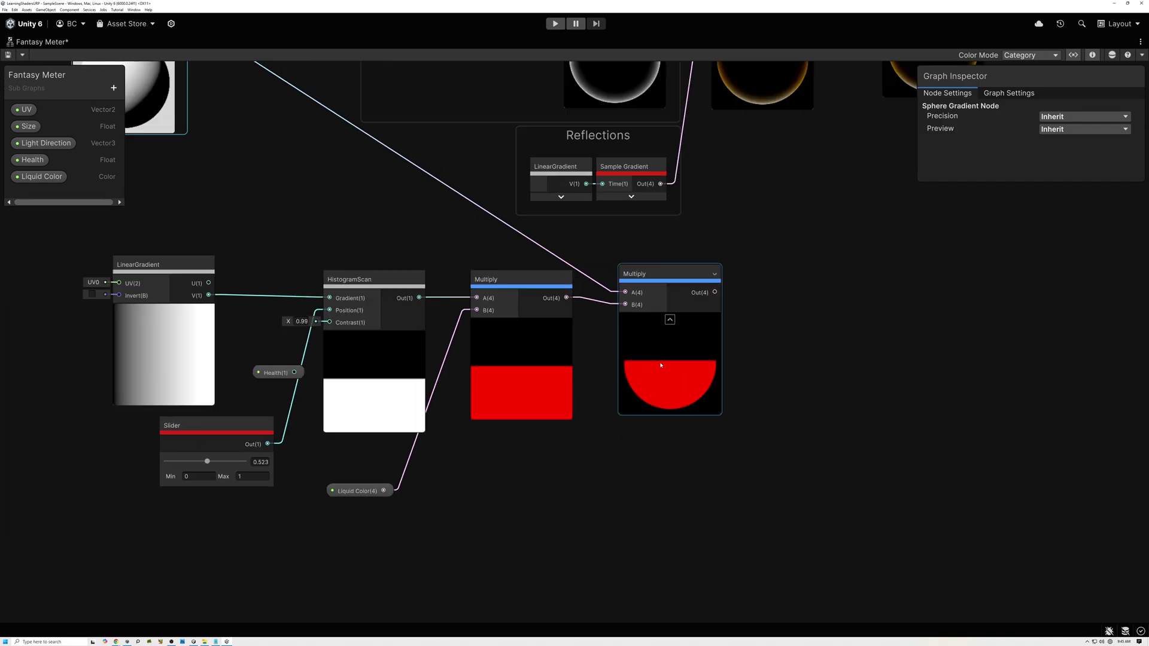
click(655, 343)
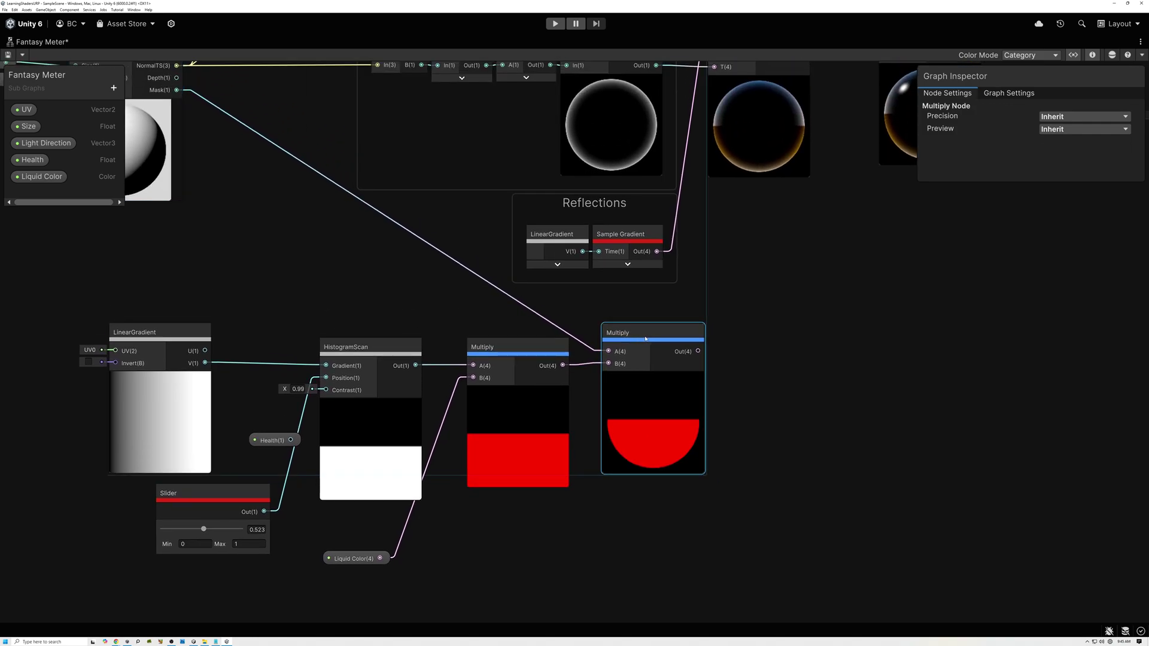
Connect the masked liquid Multiply's output to the A input of the Lerp node beside the Fresnel group.
middle_drag(661, 327, 542, 405)
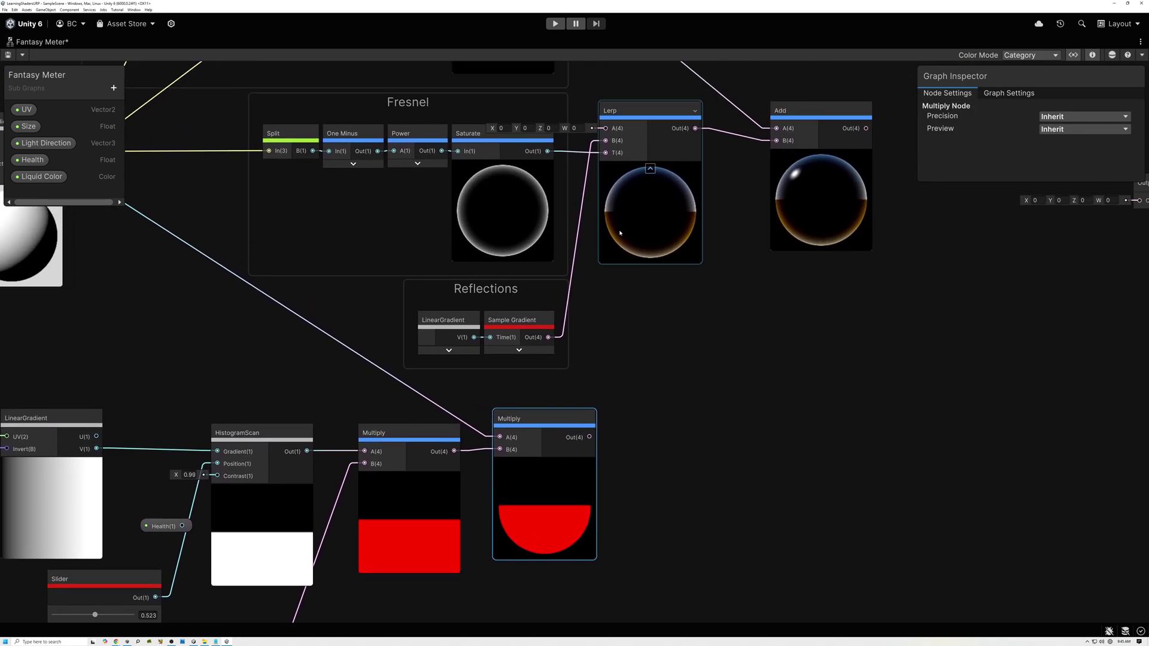
middle_drag(623, 190, 569, 297)
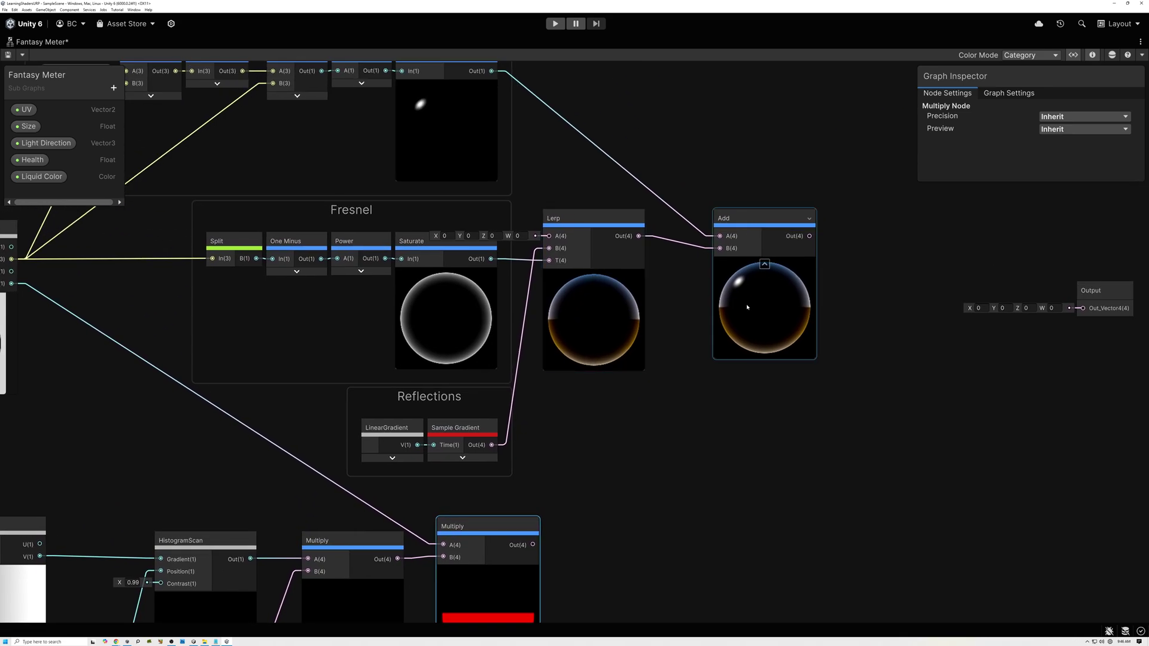
middle_drag(627, 371, 655, 300)
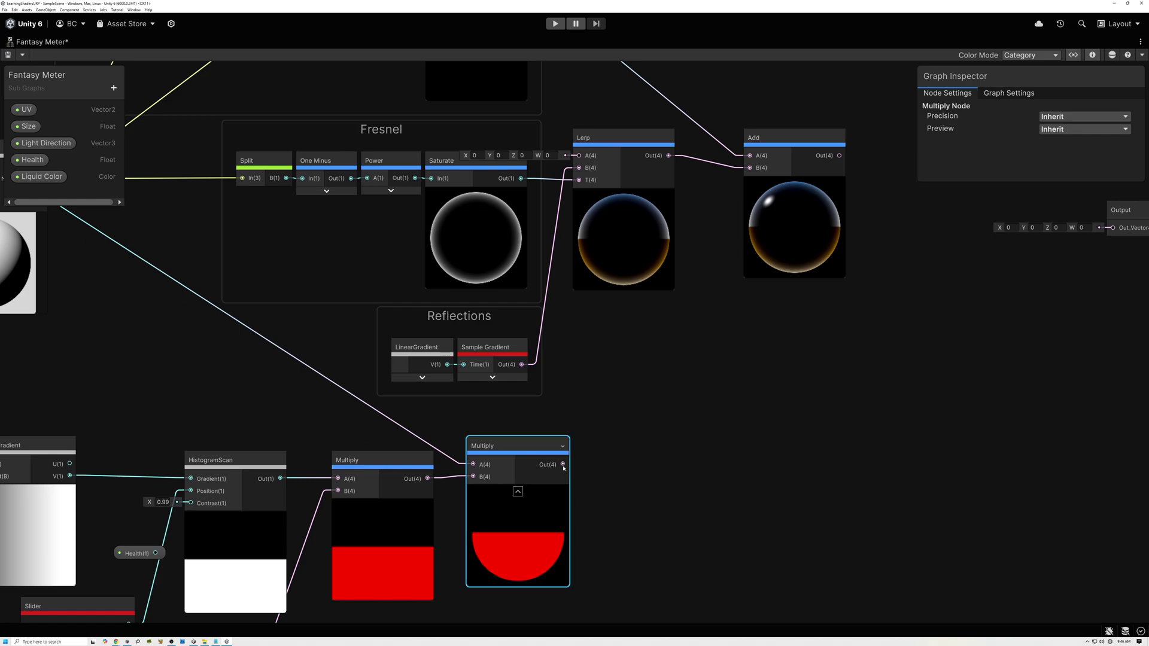
click(602, 135)
middle_drag(553, 178, 613, 179)
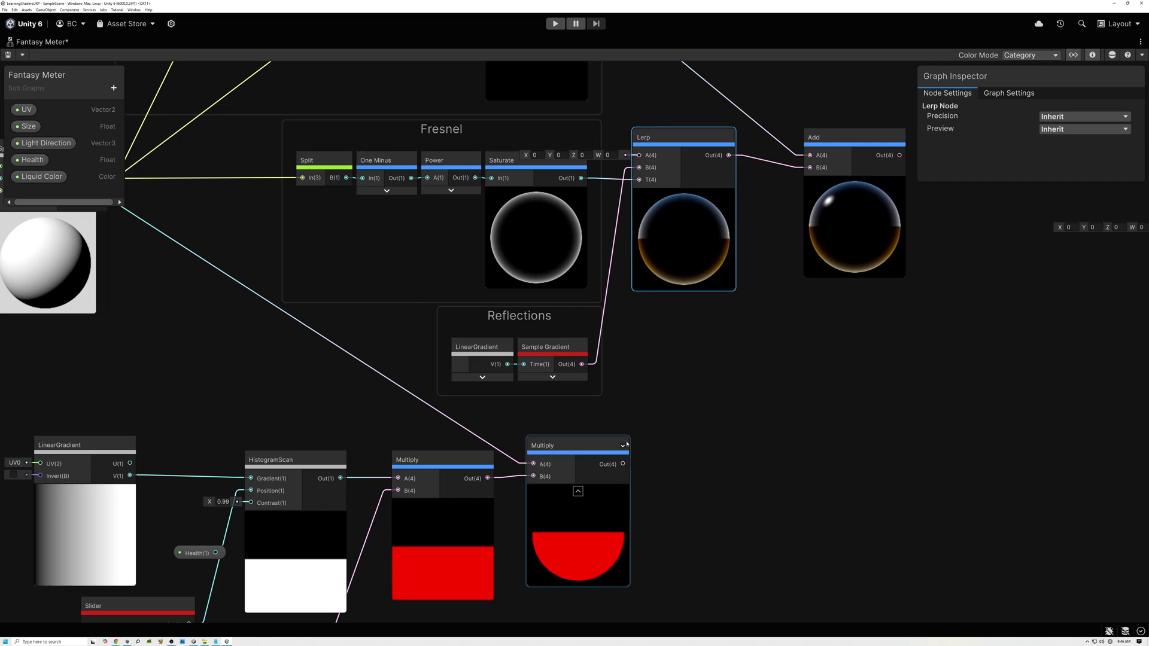
drag(623, 463, 677, 144)
middle_drag(804, 231, 594, 261)
scroll(646, 242, up, 6)
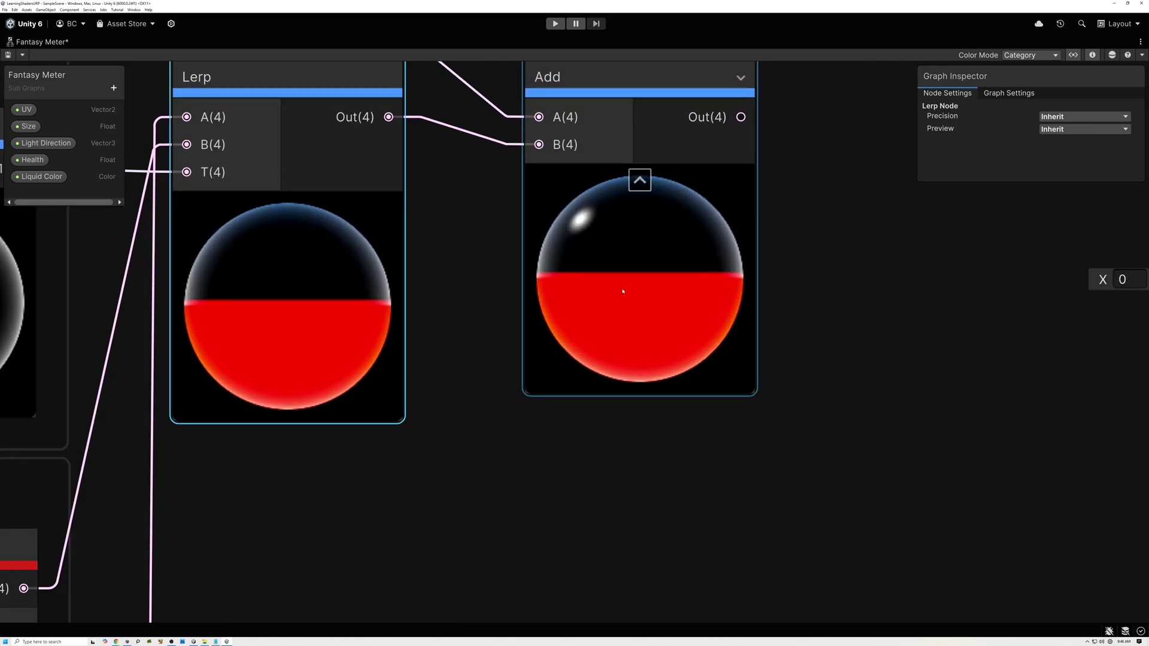
Move the Slider node beneath the Add node and test the fill by lowering its value to 0.069, then raising it to 0.83.
scroll(602, 302, down, 4)
middle_drag(602, 302, 658, 185)
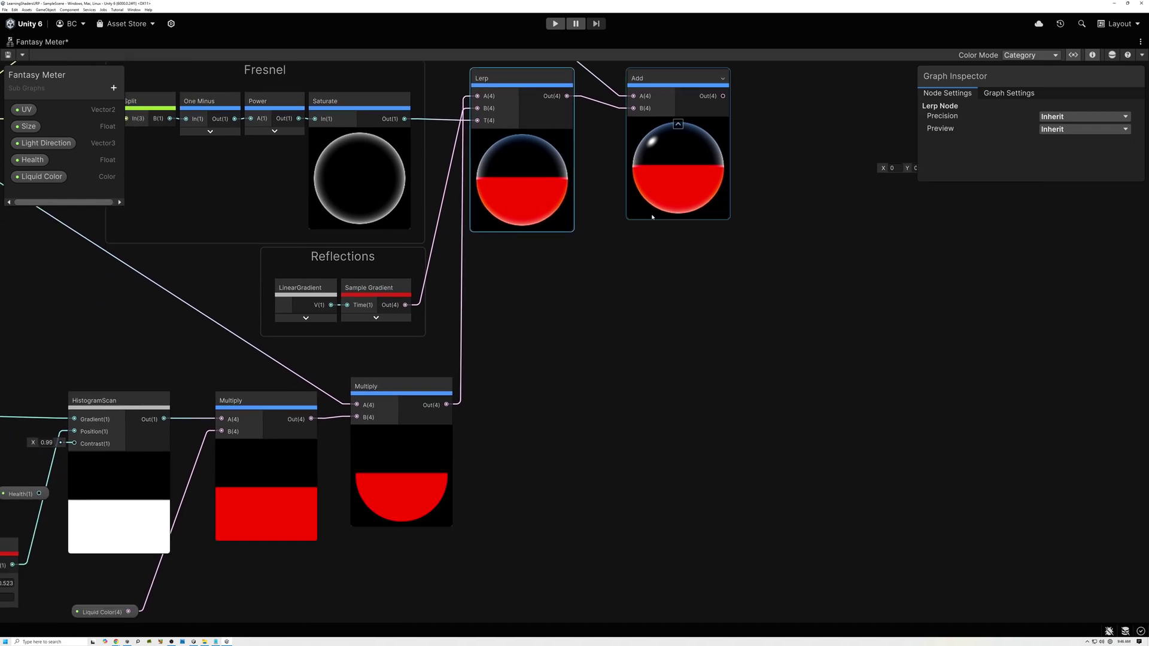
scroll(658, 185, down, 2)
drag(150, 456, 665, 231)
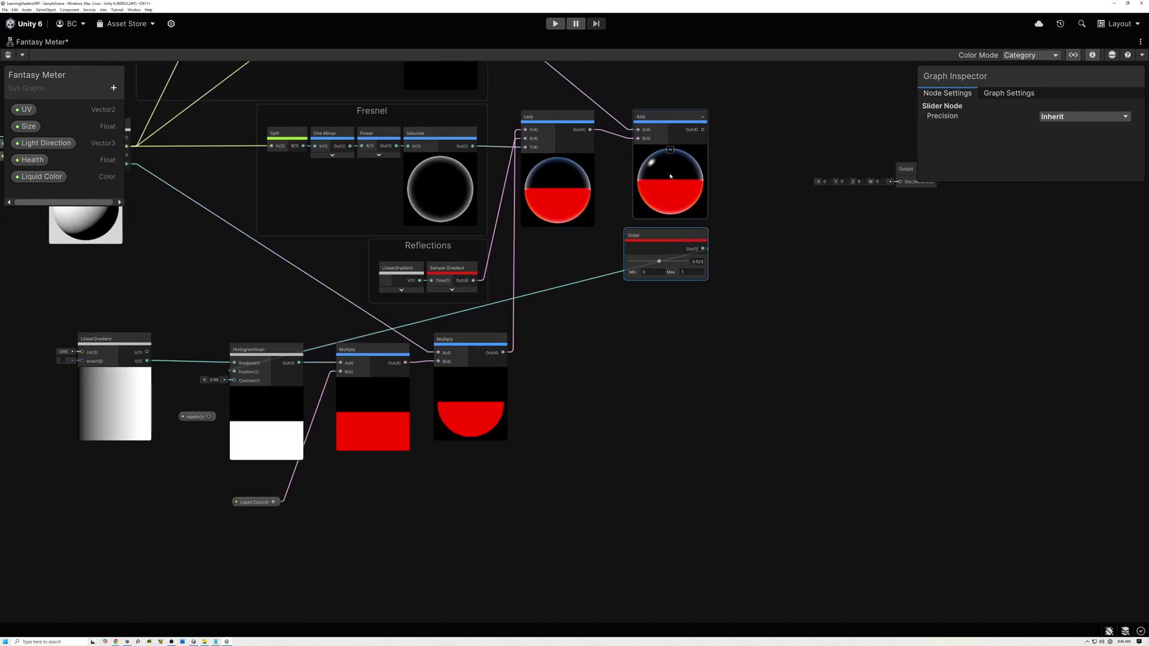
scroll(665, 185, up, 5)
drag(567, 520, 500, 520)
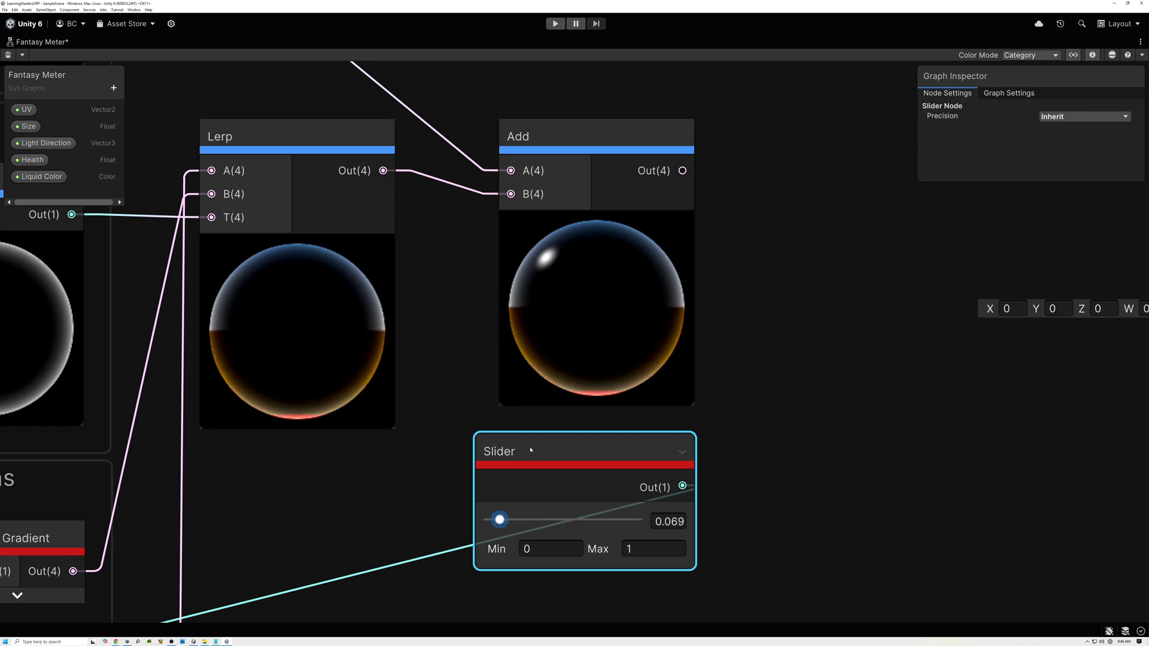
drag(500, 520, 613, 520)
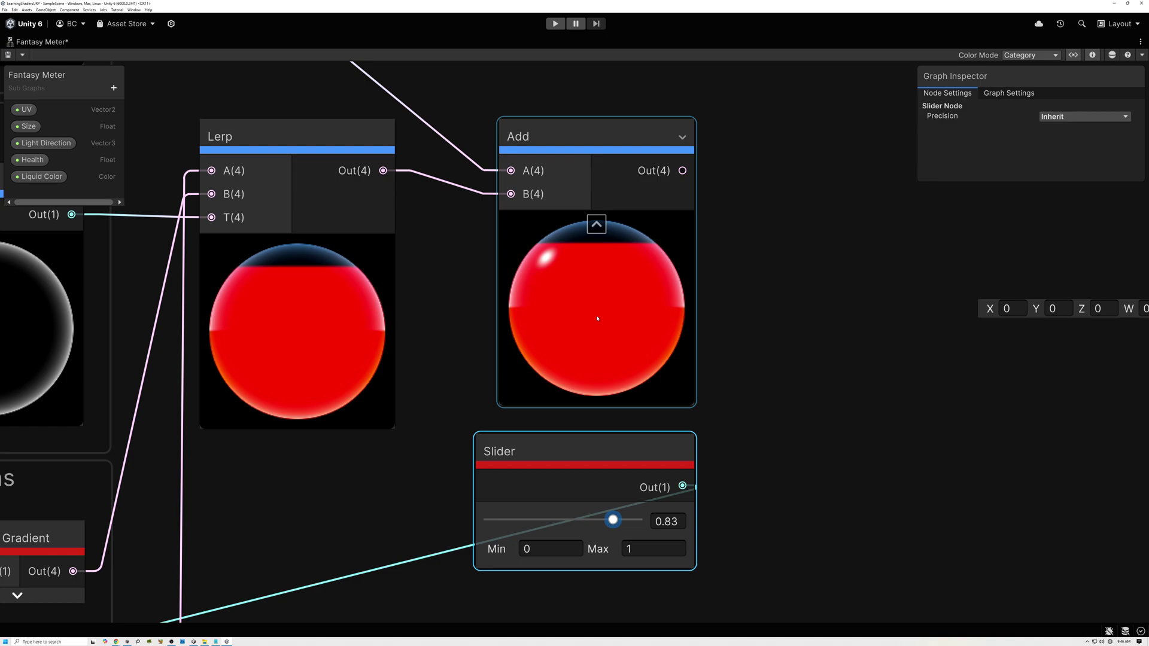
Move the Slider node back beneath the LinearGradient node that feeds HistogramScan.
scroll(598, 318, down, 5)
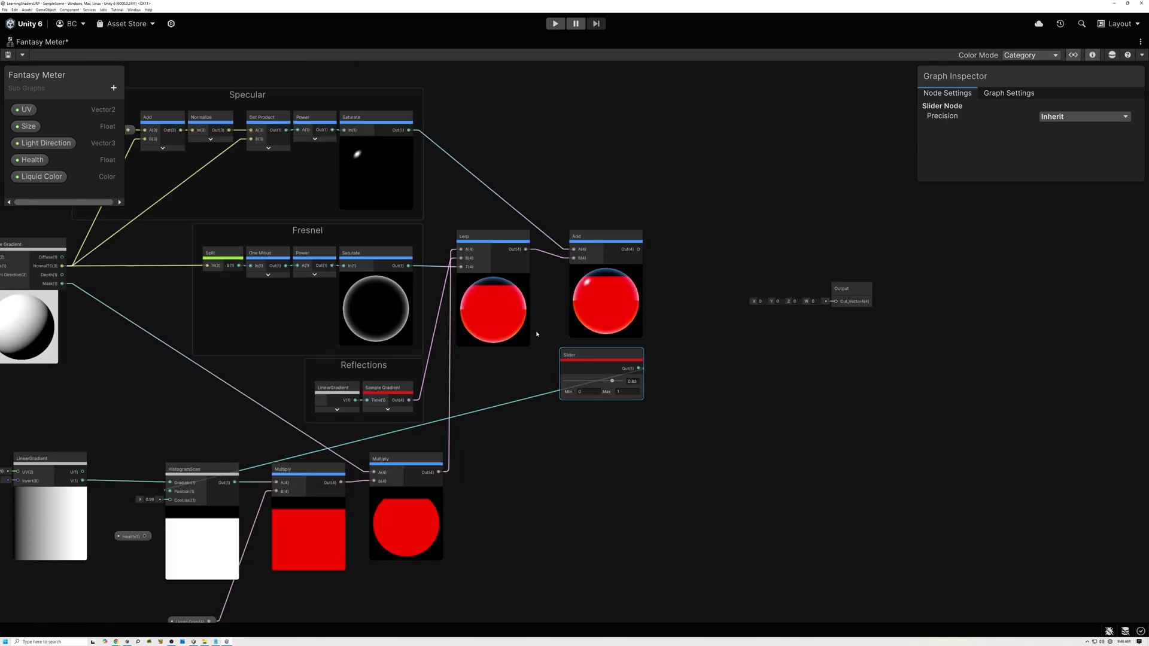
middle_drag(604, 358, 822, 255)
drag(823, 255, 320, 480)
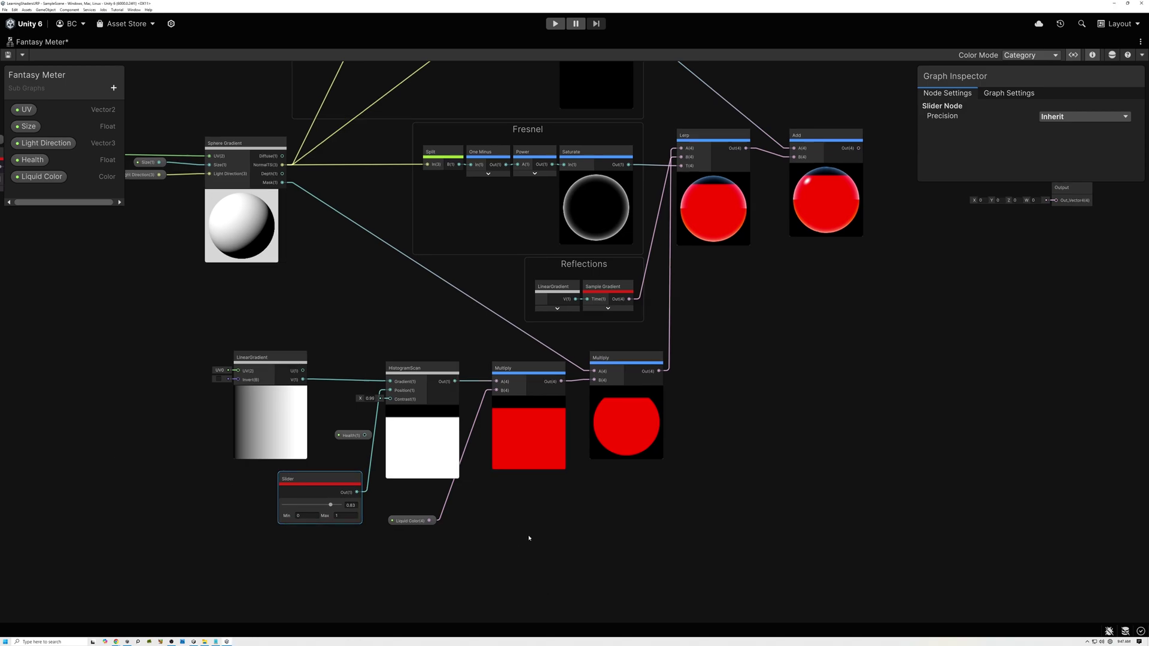
middle_drag(526, 522, 598, 488)
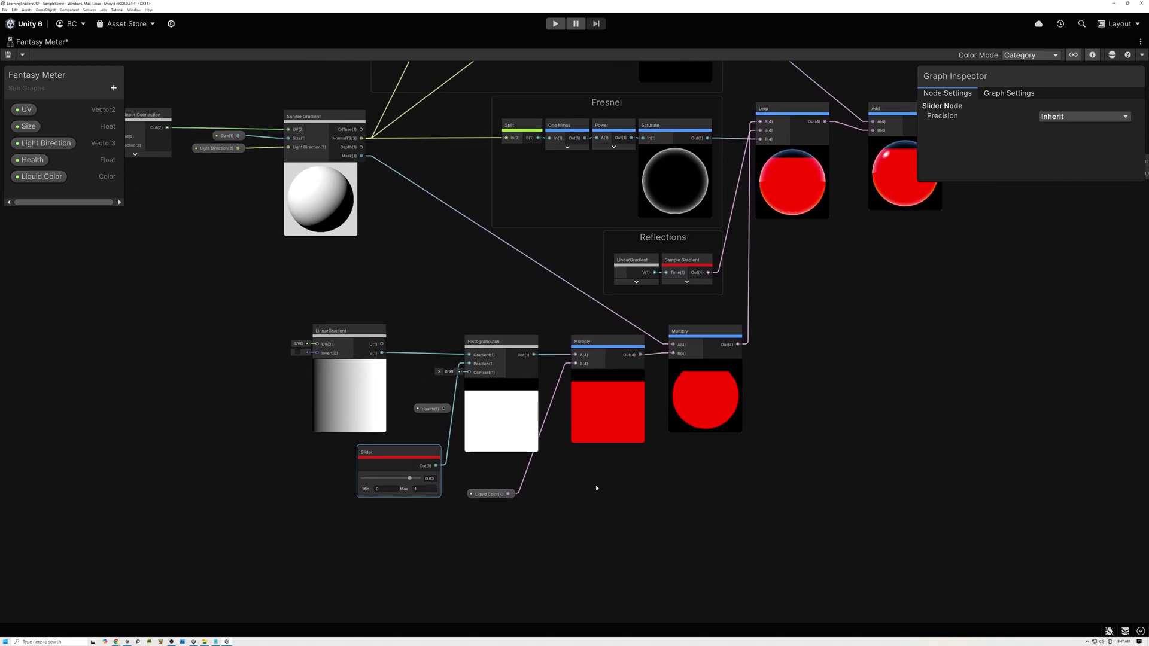
scroll(380, 186, up, 4)
click(285, 140)
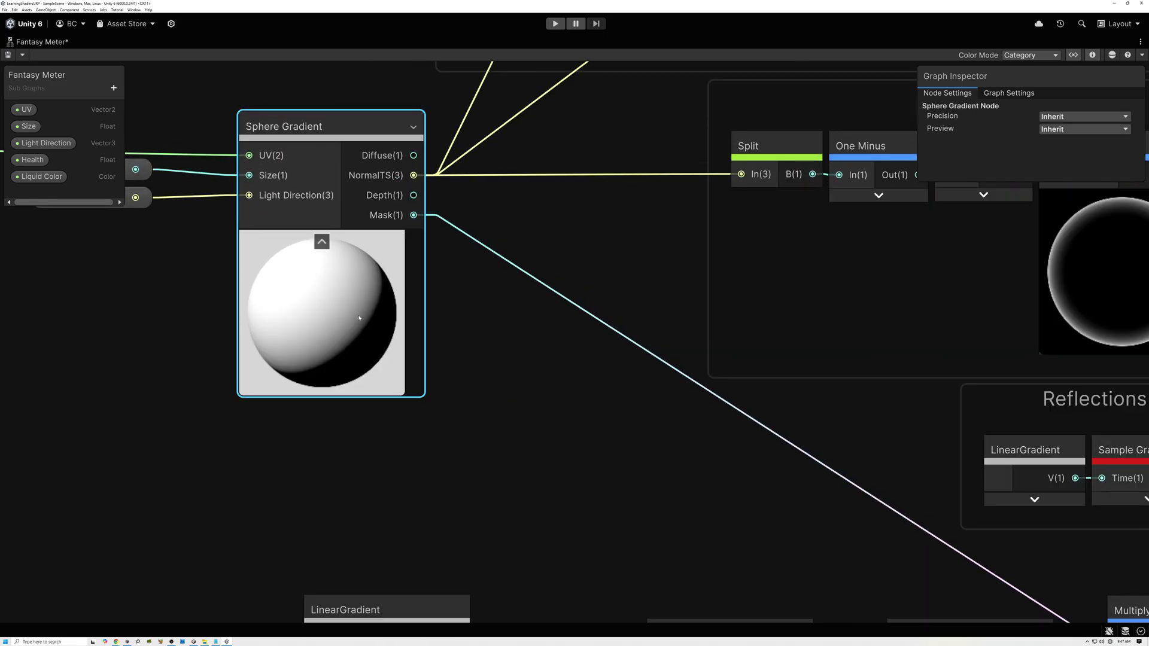
scroll(359, 318, down, 5)
middle_drag(416, 286, 373, 155)
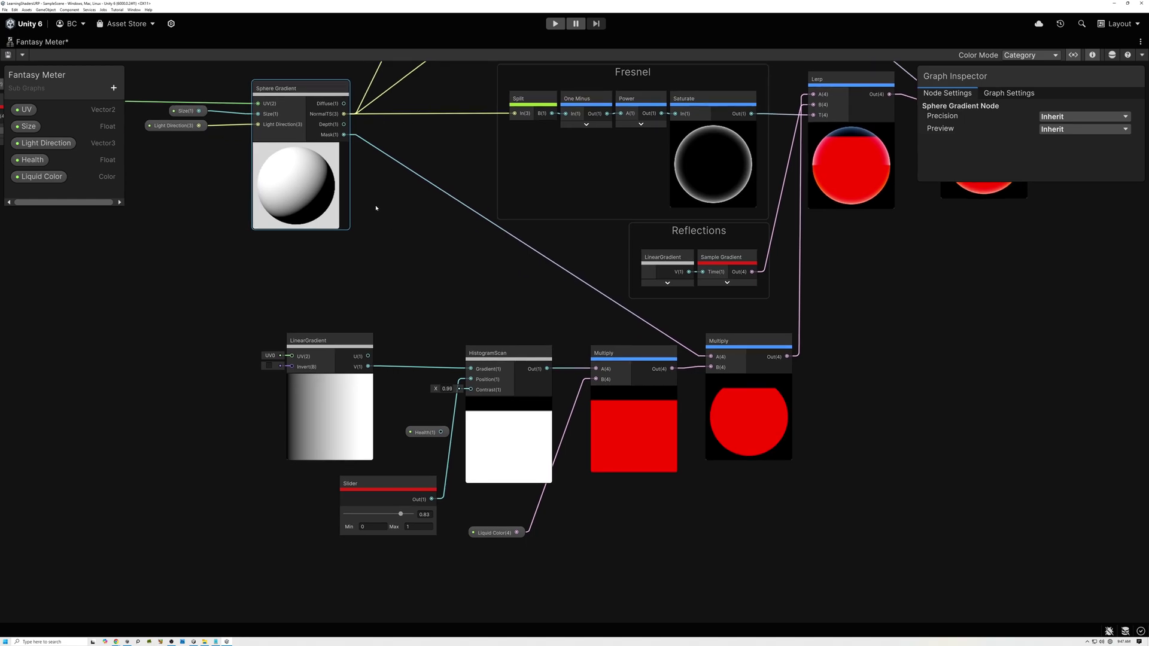
Add a Flip node fed by the Sphere Gradient's NormalTS output and enable its Red and Green channels.
middle_drag(395, 241, 393, 231)
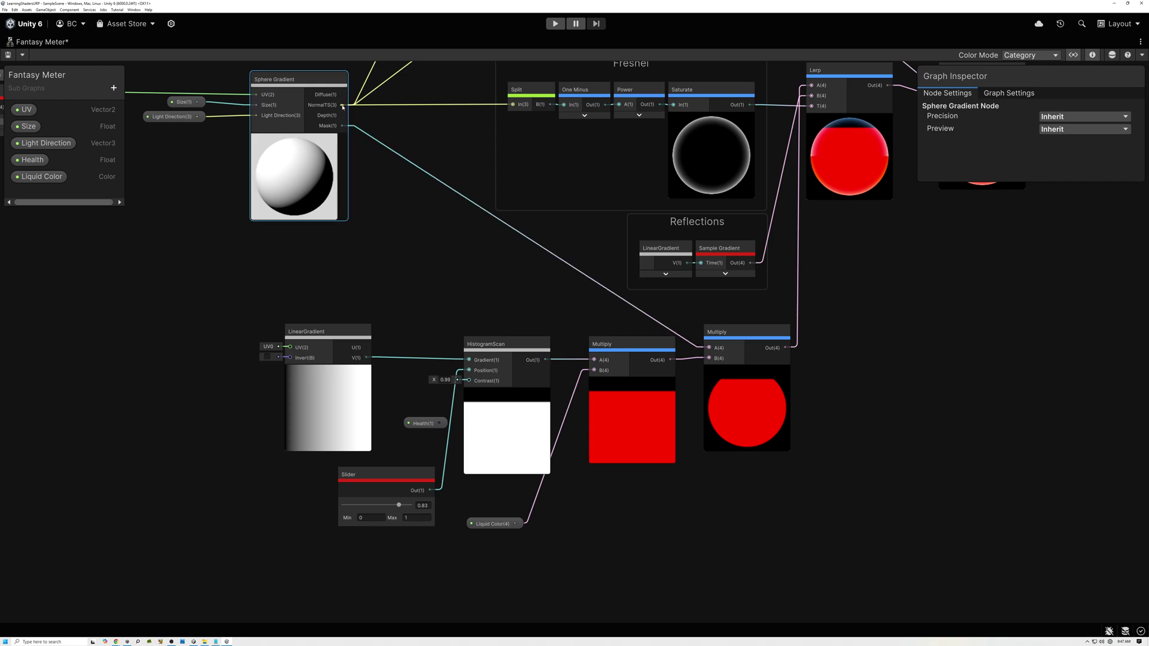
key(space)
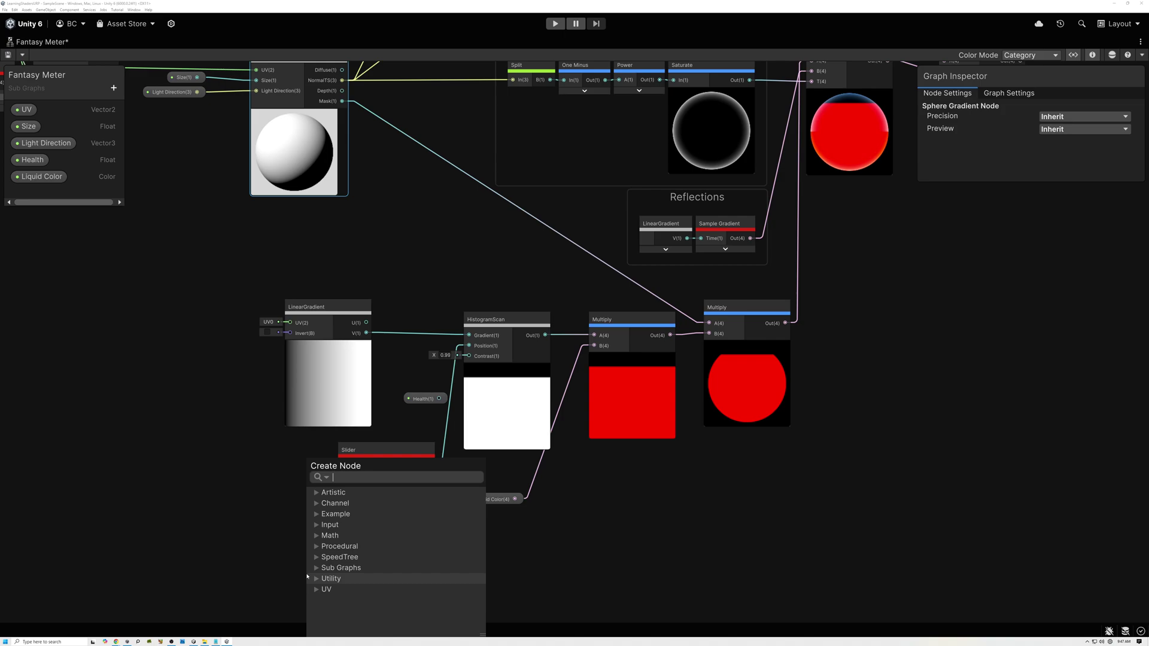
text(flip)
key(Return)
middle_drag(392, 535, 461, 304)
scroll(443, 381, up, 6)
middle_drag(425, 389, 460, 281)
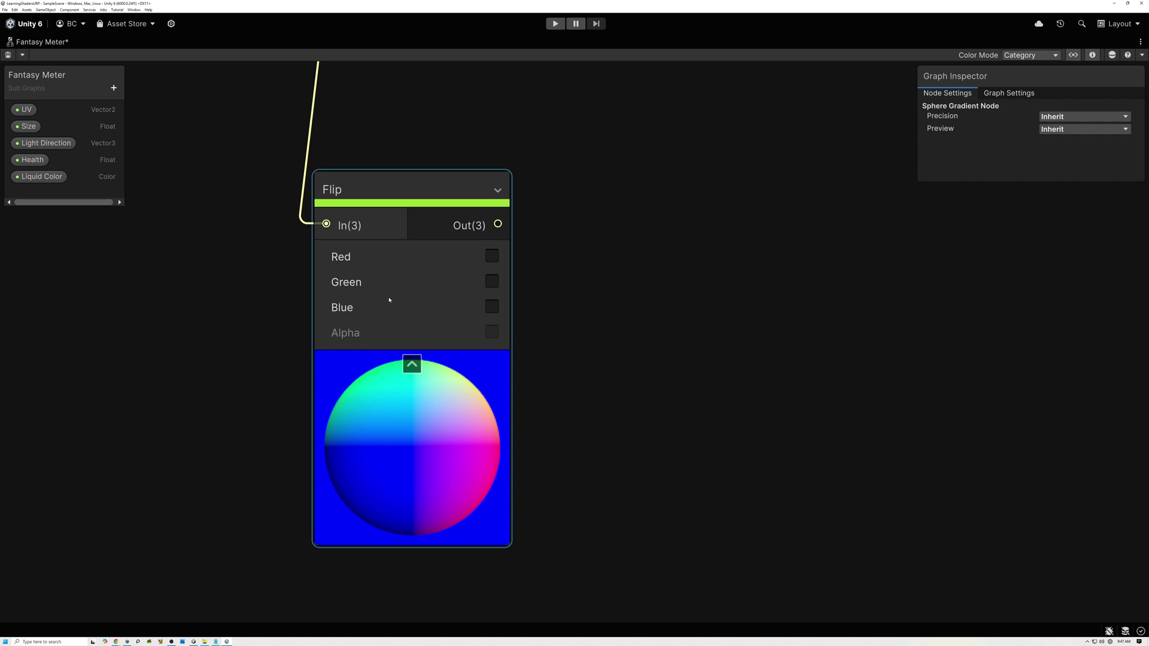
click(490, 259)
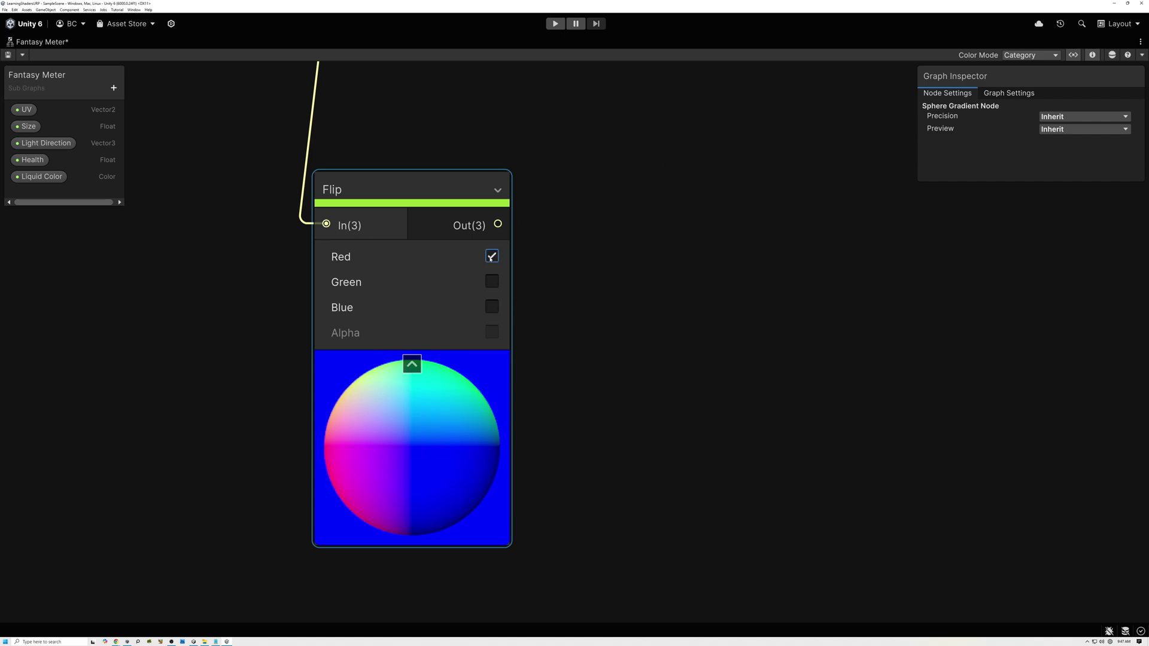
click(492, 283)
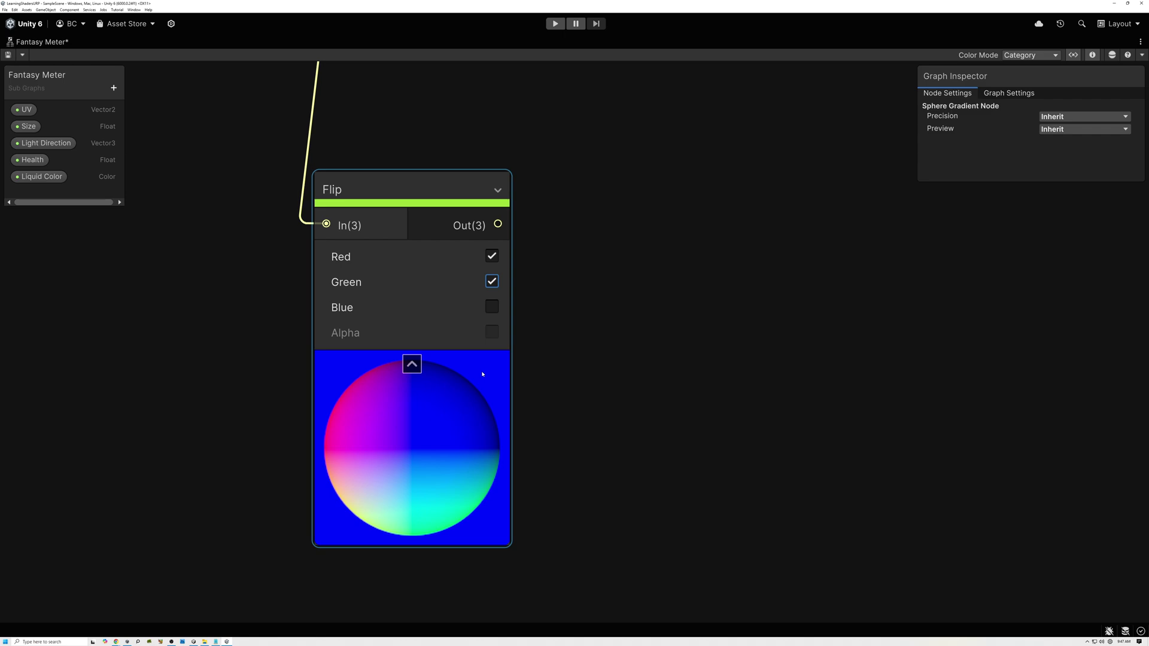
Place the Light Direction property above Flip and add an Add node with Light Direction in A and Flip's output in B.
middle_drag(550, 256, 530, 307)
drag(41, 144, 440, 183)
drag(539, 198, 594, 244)
text(dd)
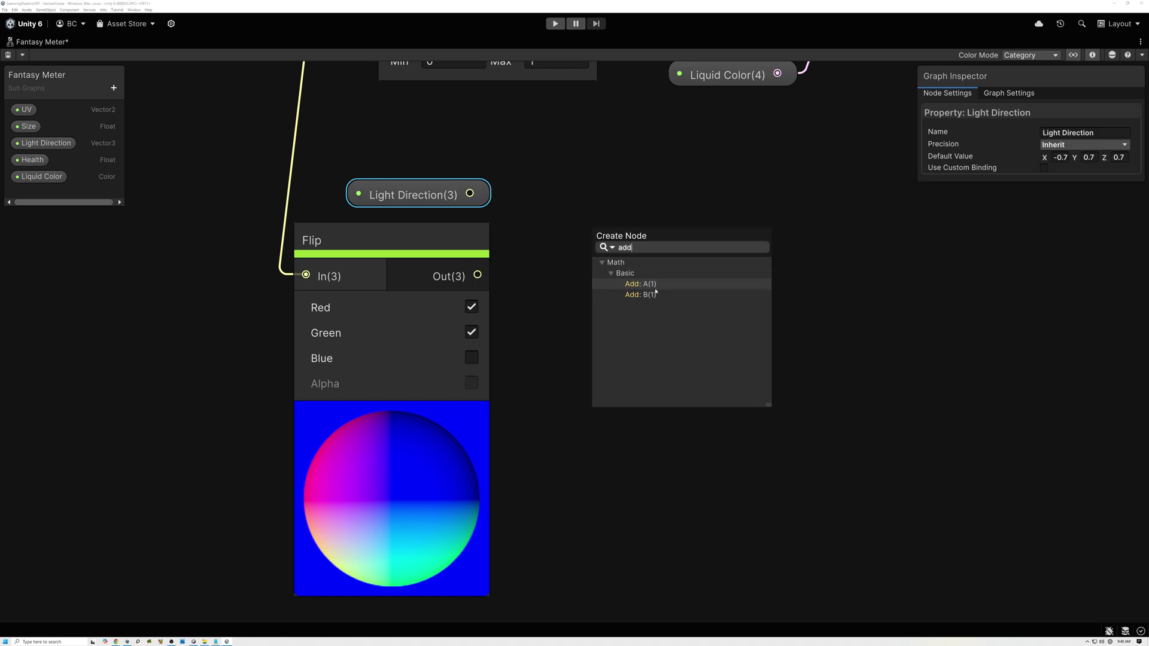
click(646, 284)
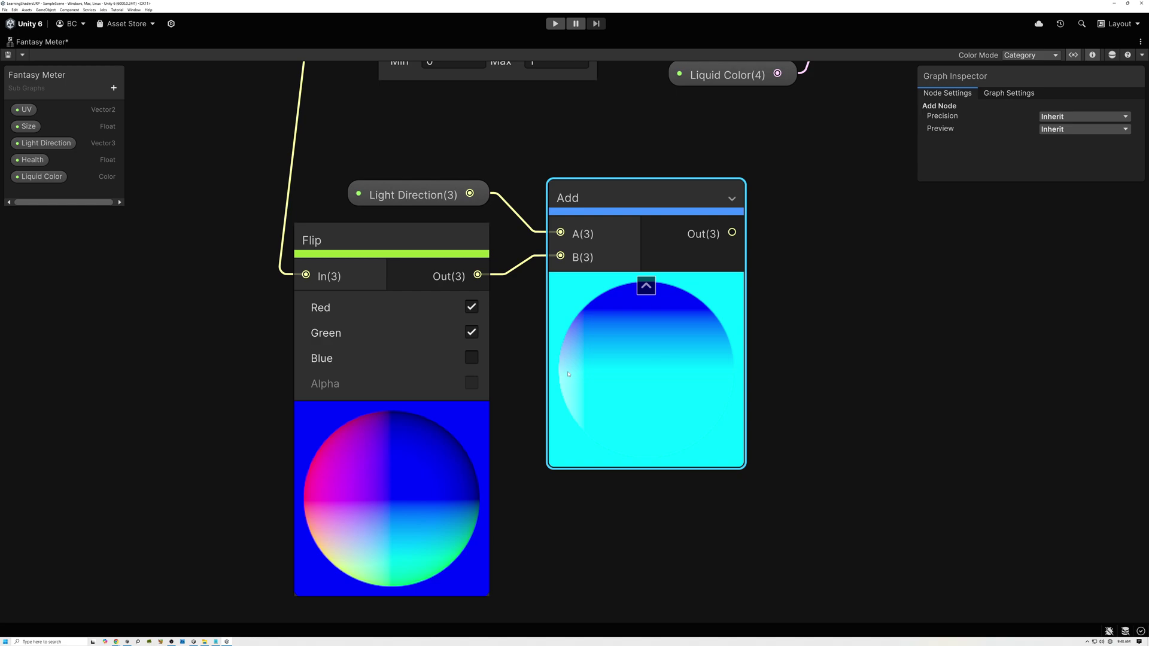
Add a Normalize node fed by the new Add node's output and align it beside that node.
middle_drag(616, 382, 470, 387)
drag(587, 238, 652, 243)
text(nor)
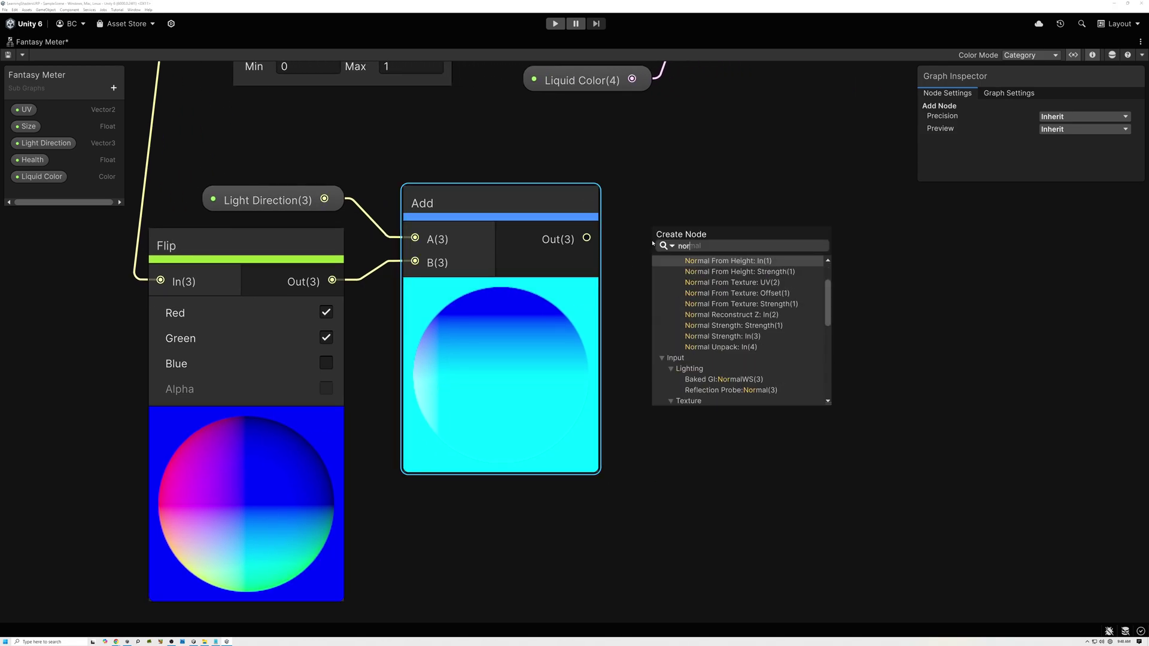
text(malize)
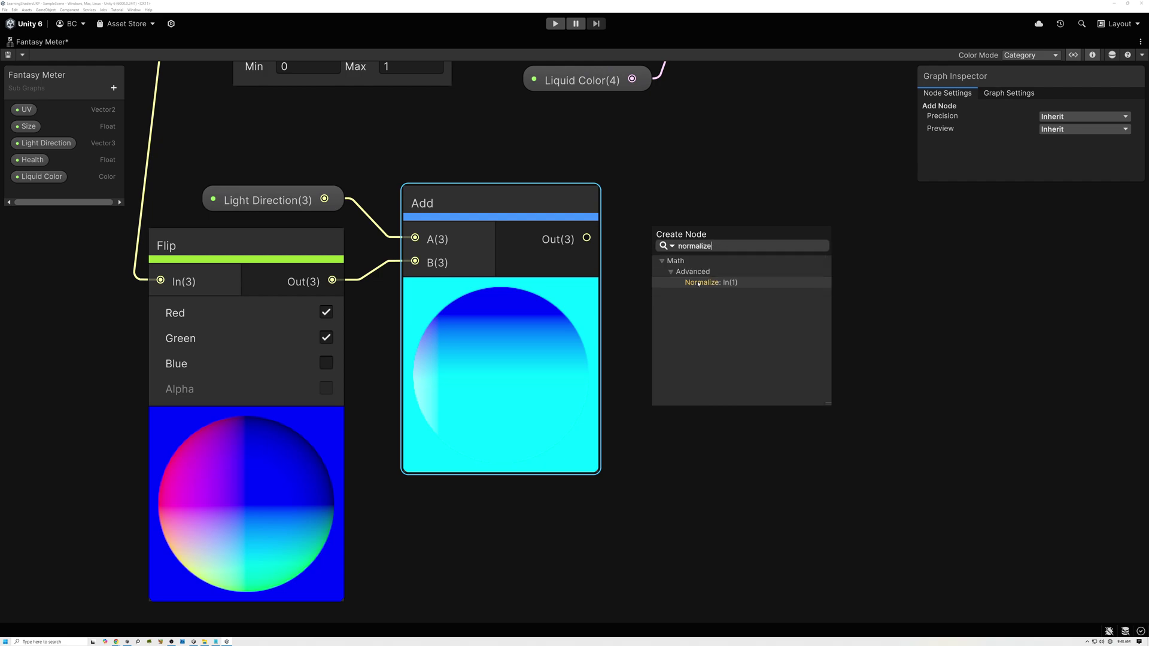
double_click(721, 283)
drag(679, 228, 650, 210)
middle_drag(650, 211, 534, 212)
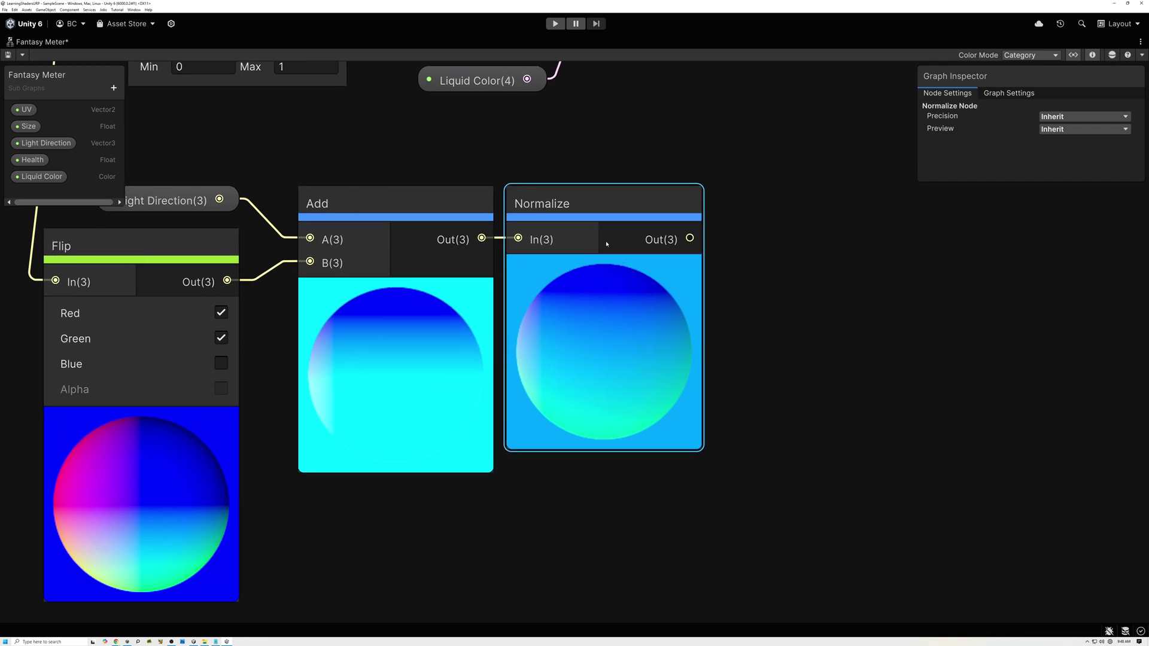
Add a Dot Product node with Normalize's output in A and Flip's output in B, aligned beside Normalize.
key(space)
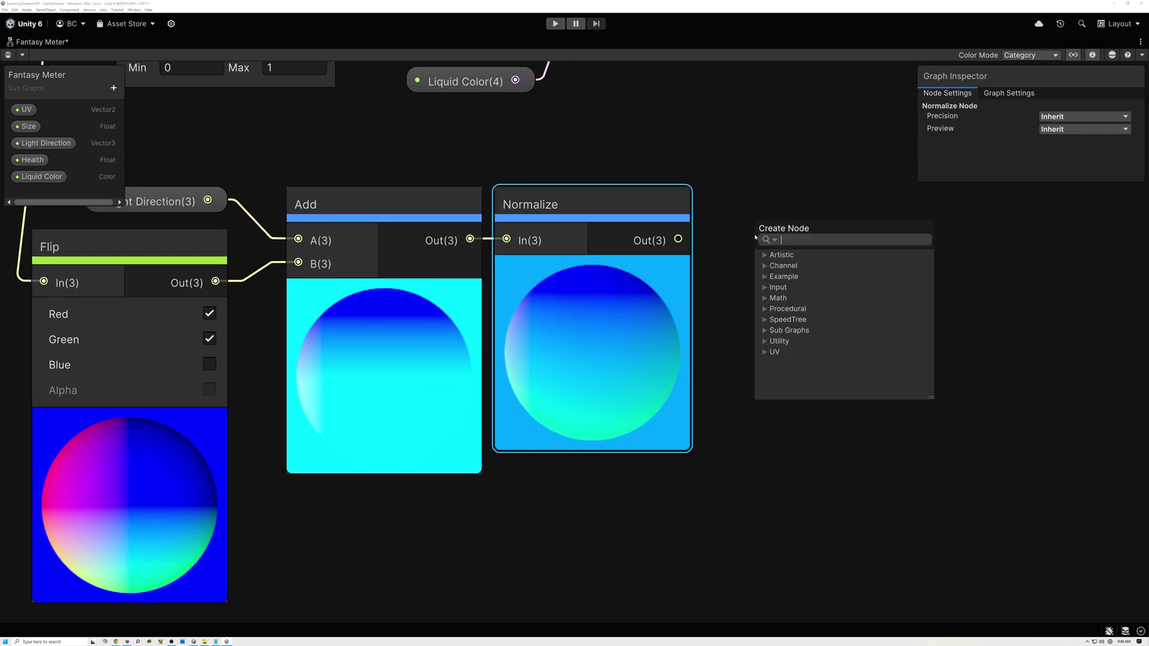
text(dot)
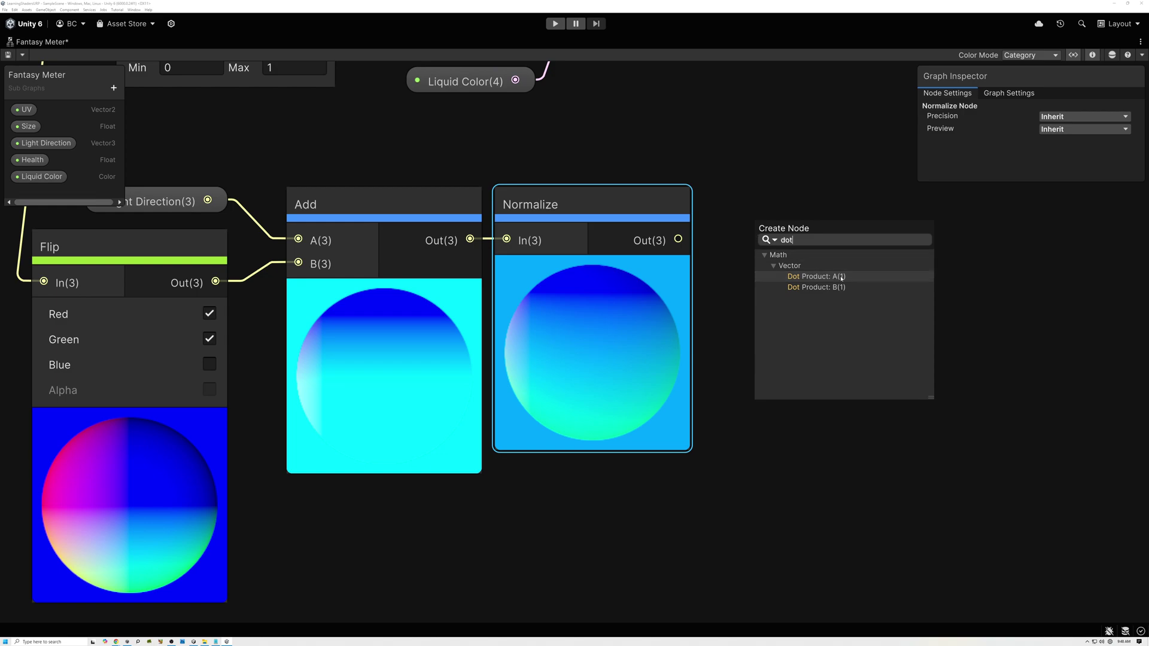
double_click(817, 277)
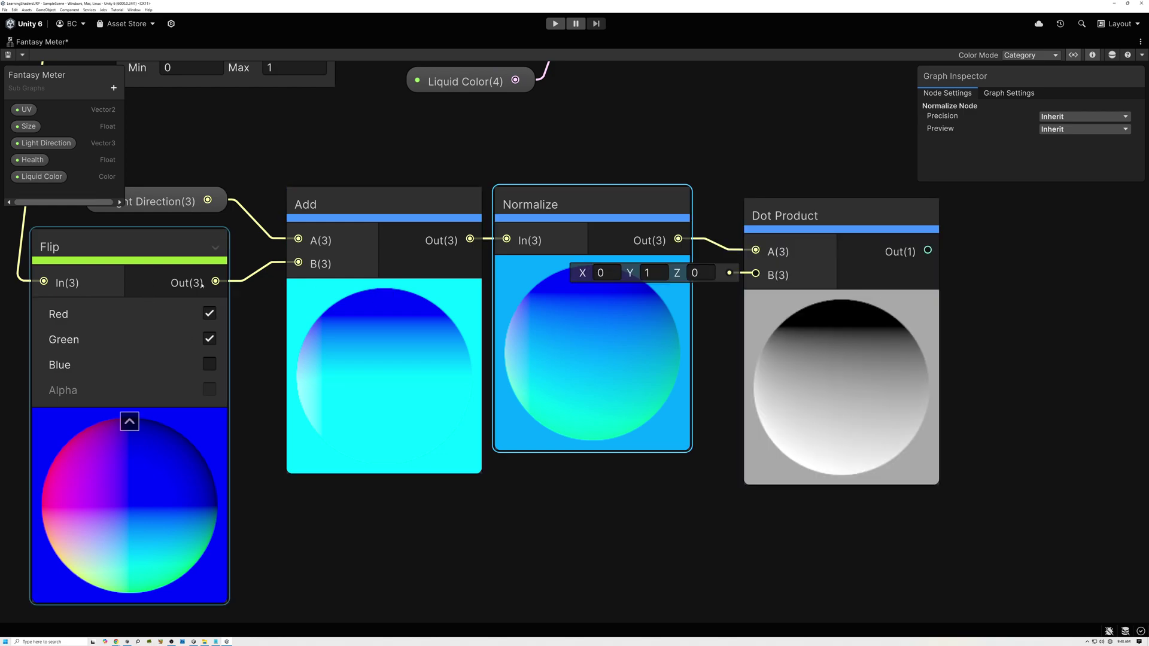
drag(218, 282, 756, 274)
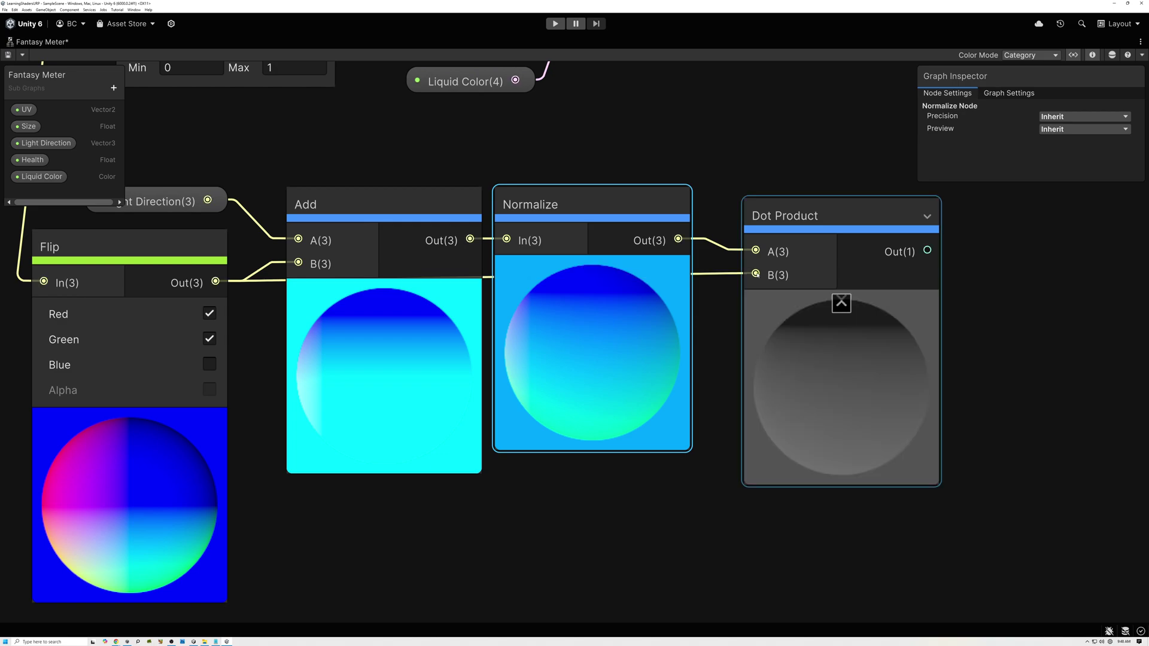
drag(763, 205, 742, 193)
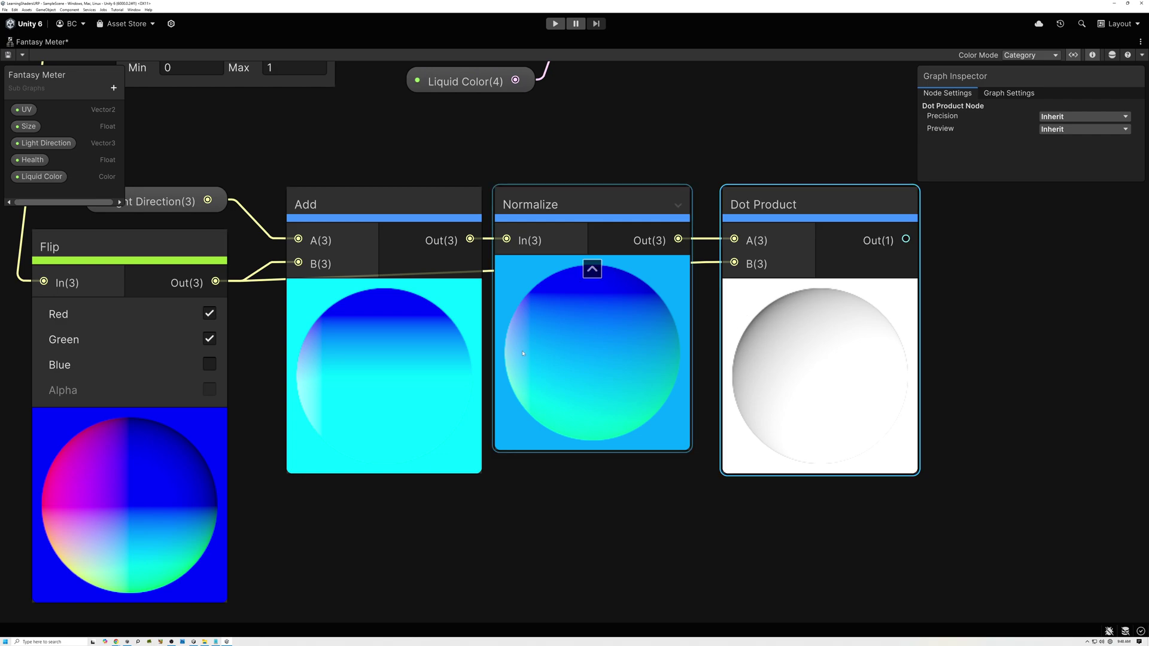
Collapse the Add, Normalize and Flip previews and move Normalize and Dot Product closer to the Add node.
click(149, 317)
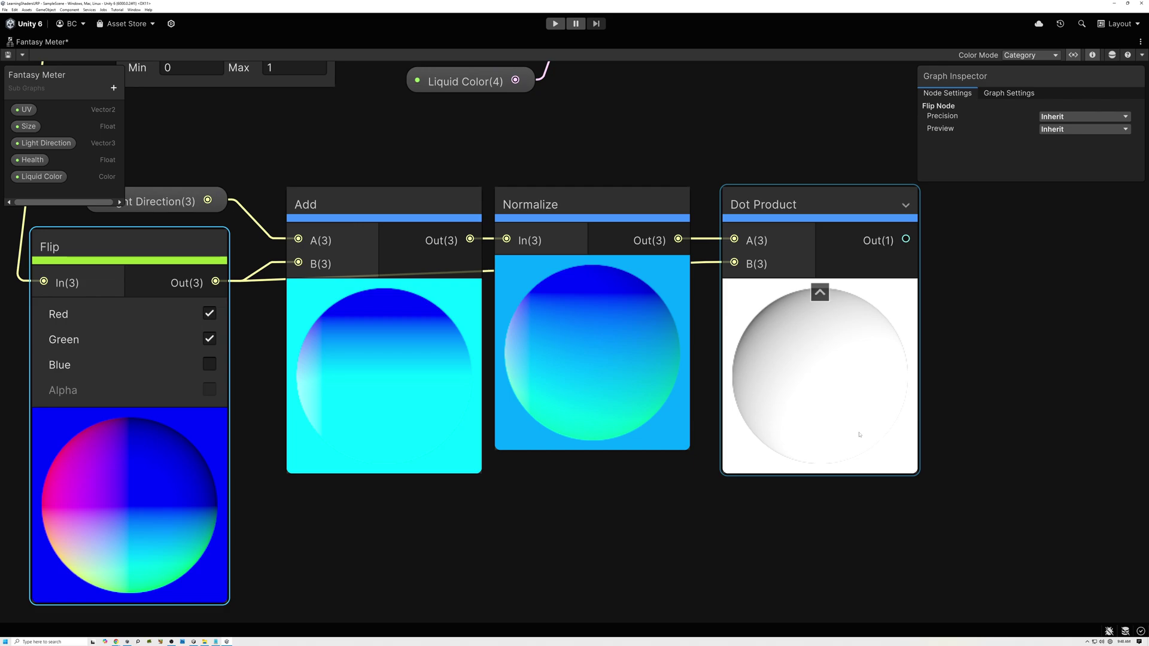
click(384, 291)
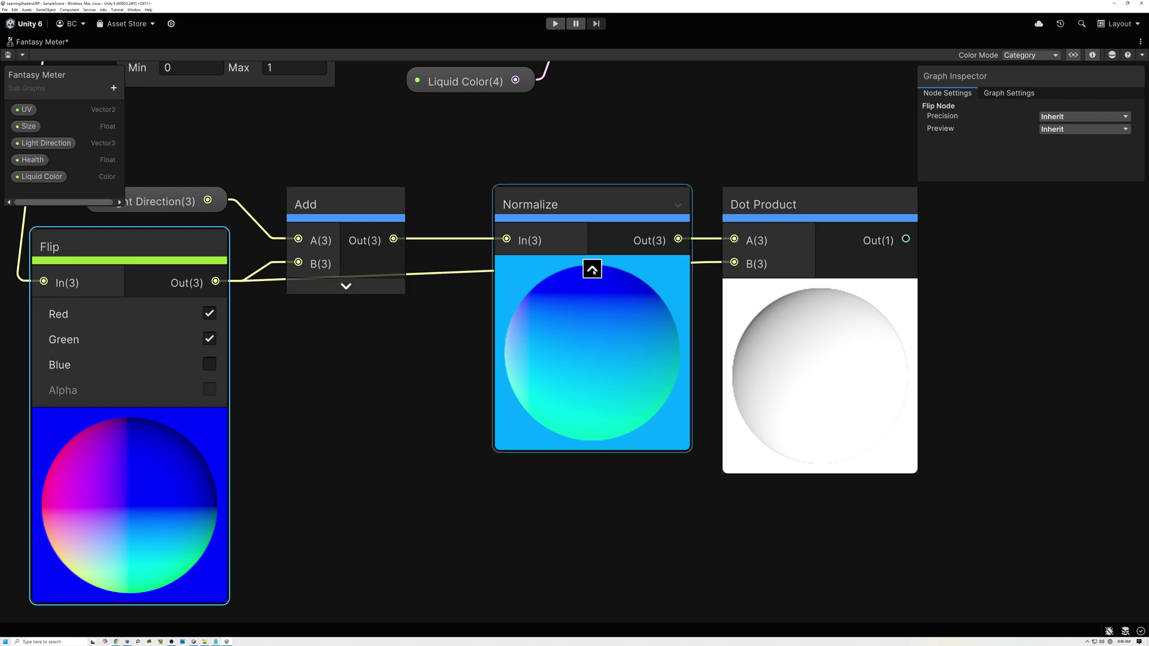
click(593, 265)
drag(549, 241, 468, 241)
drag(766, 201, 592, 199)
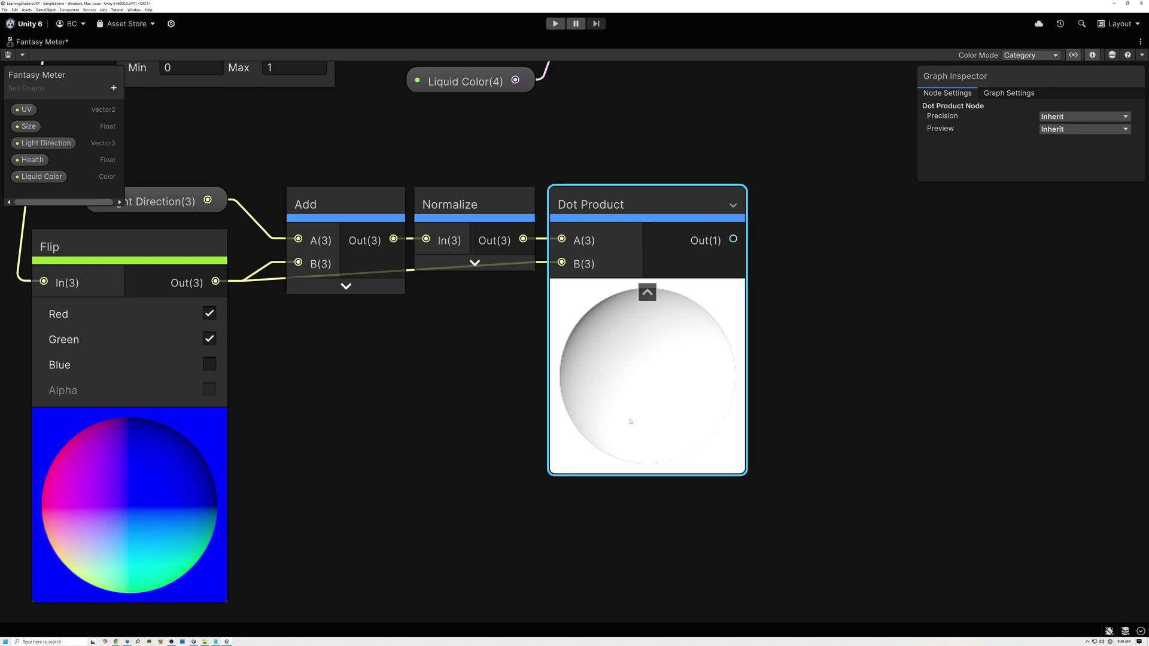
scroll(674, 390, down, 3)
middle_drag(675, 390, 559, 395)
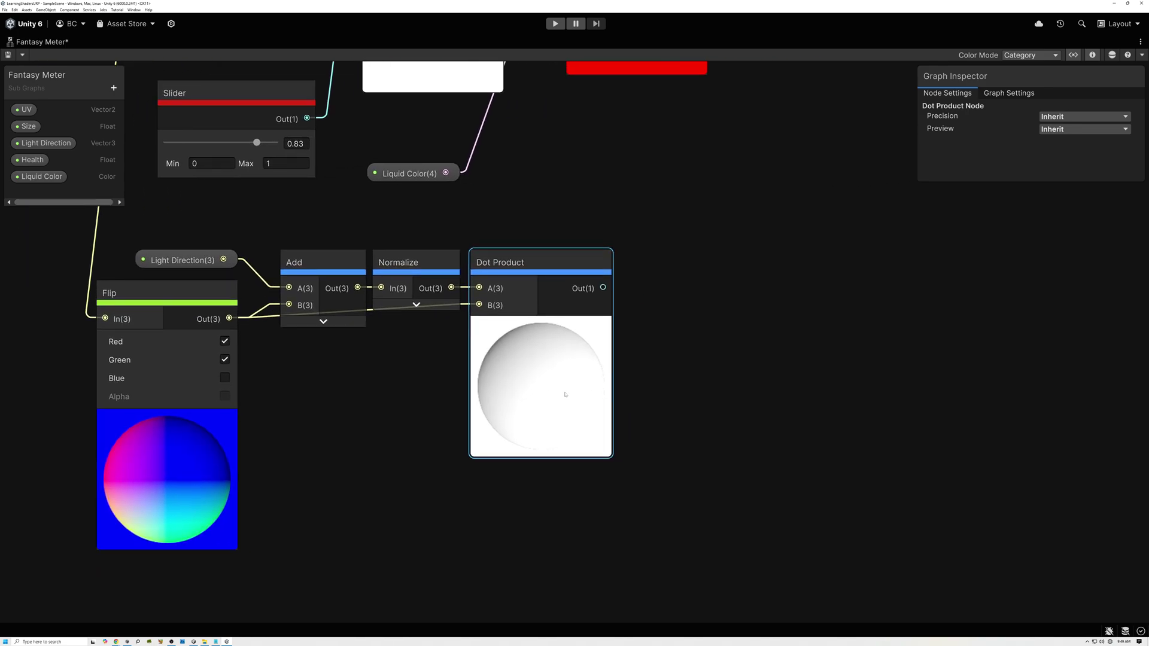
click(167, 419)
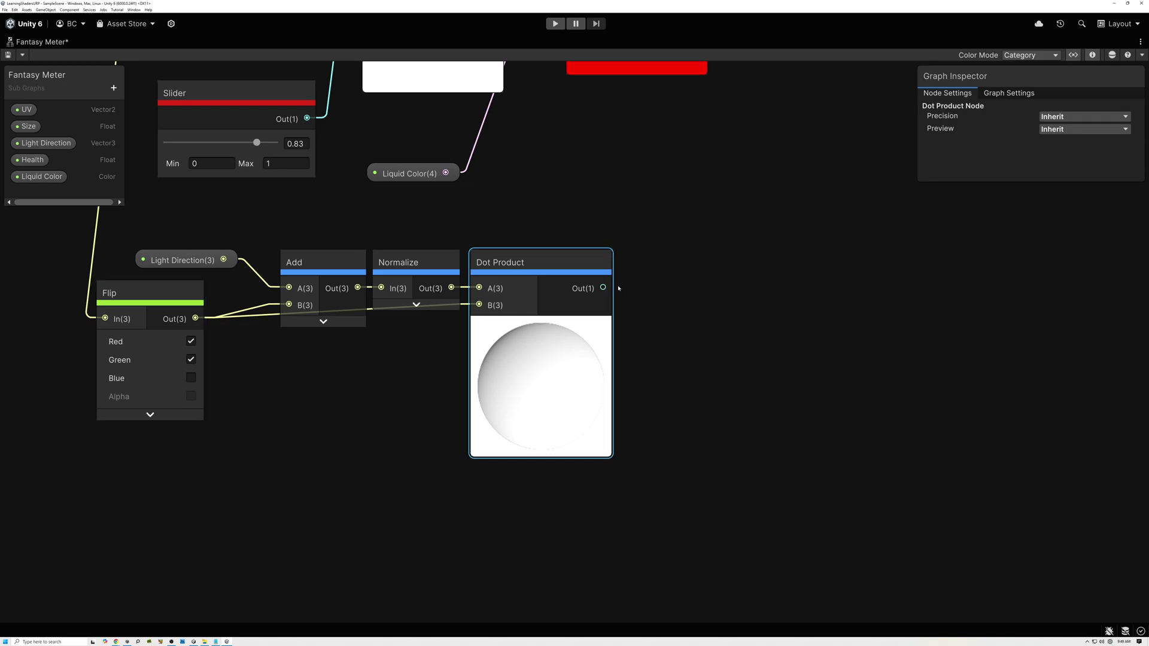
Add a Power node with the Dot Product's output in A and set its B value to 24.
key(space)
text(power)
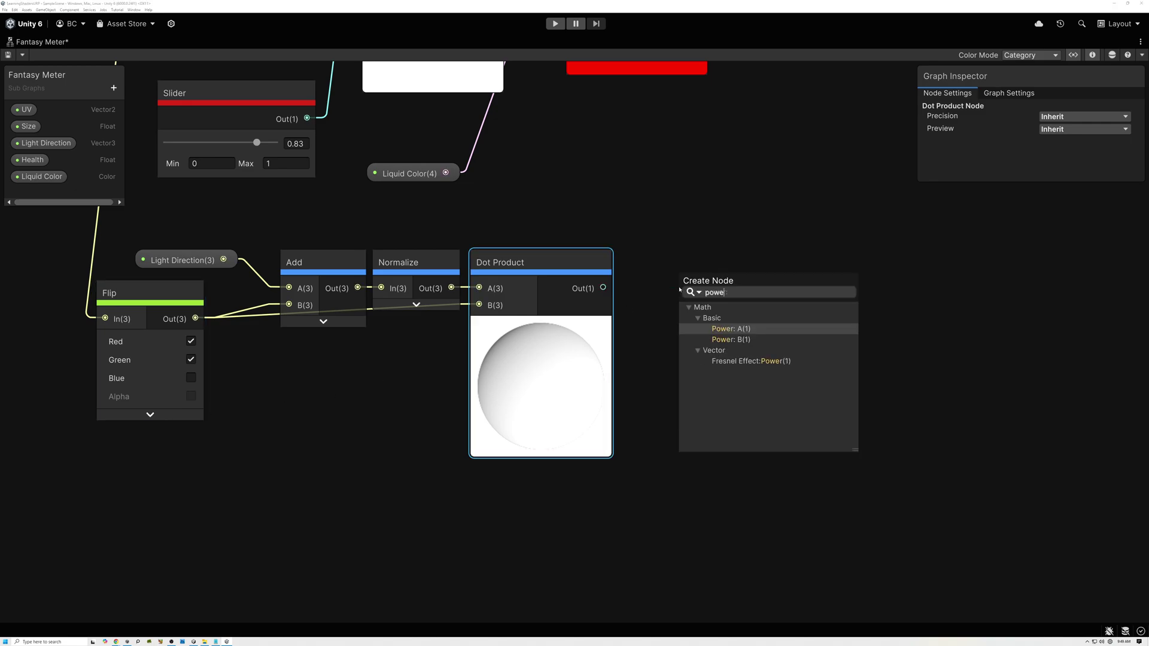
click(727, 329)
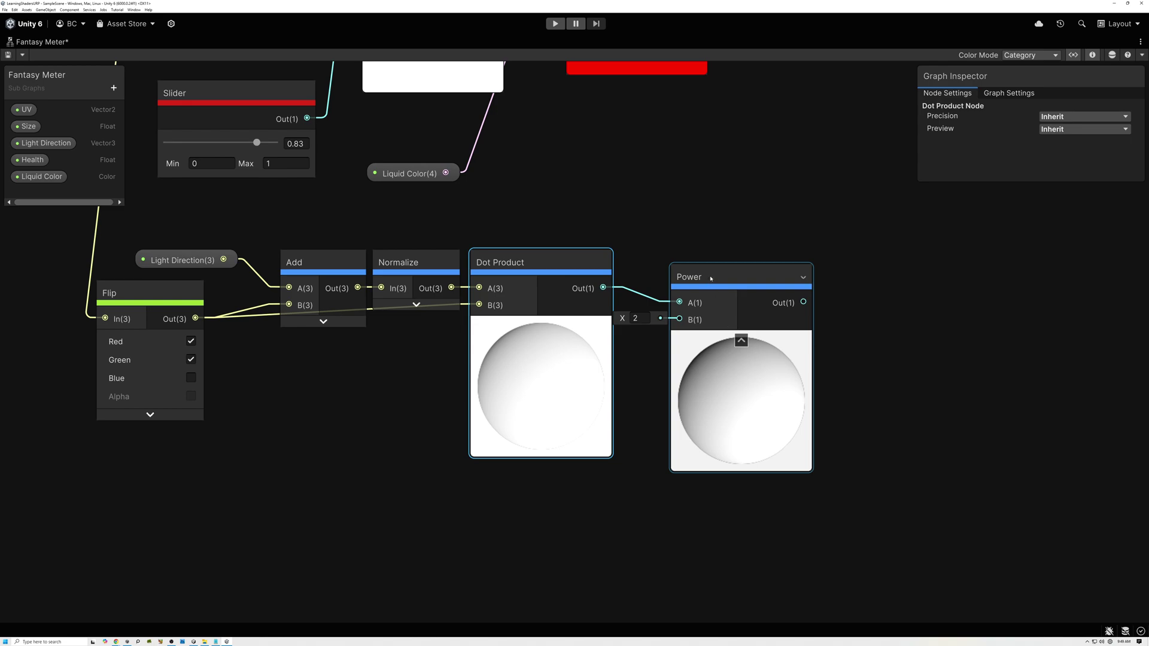
drag(728, 330, 756, 315)
click(669, 303)
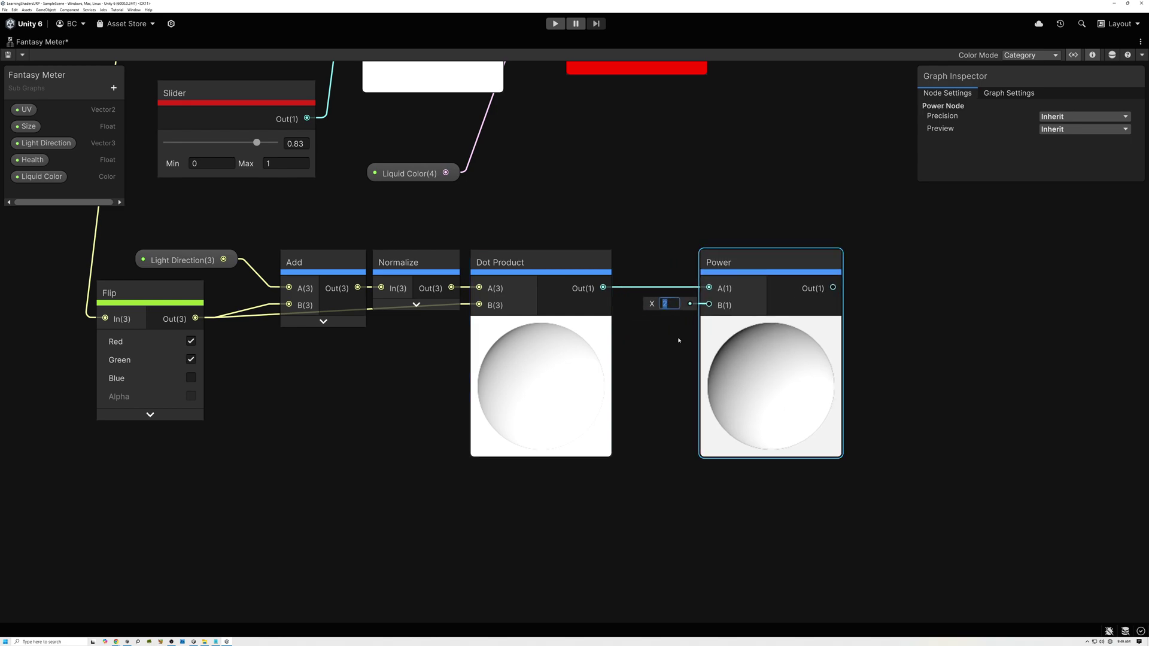
text(24)
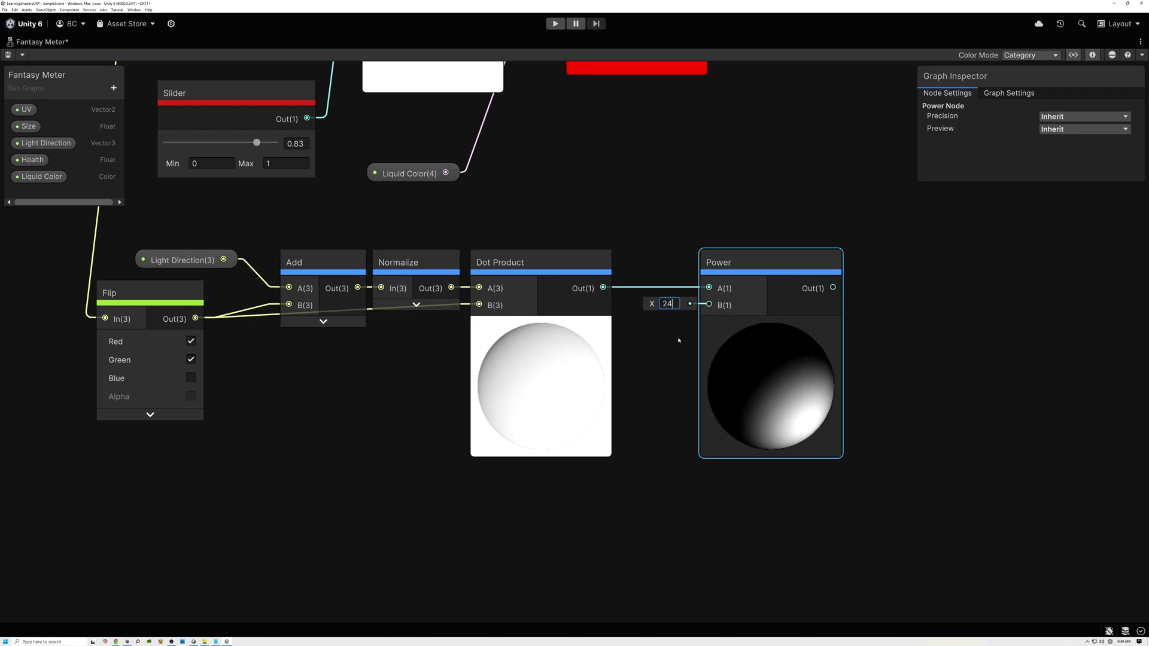
Collapse the Dot Product preview and move the Power node closer to the Dot Product.
middle_drag(742, 397, 609, 369)
scroll(657, 373, up, 3)
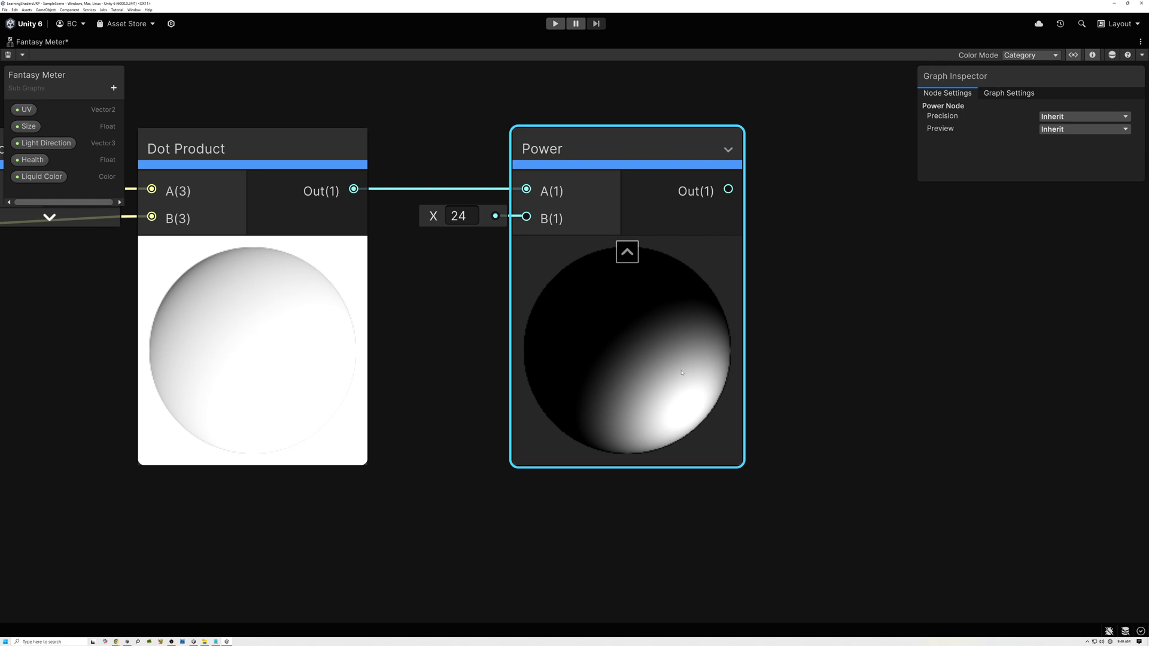
scroll(680, 377, down, 4)
click(418, 295)
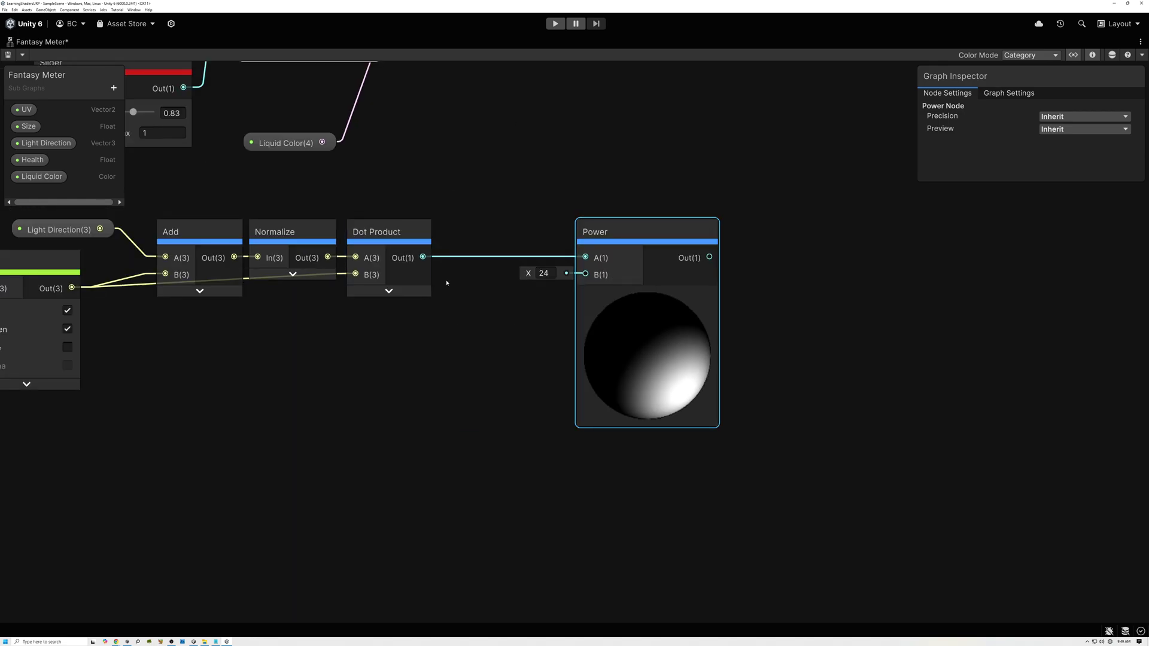
drag(617, 318, 513, 318)
middle_drag(513, 319, 574, 300)
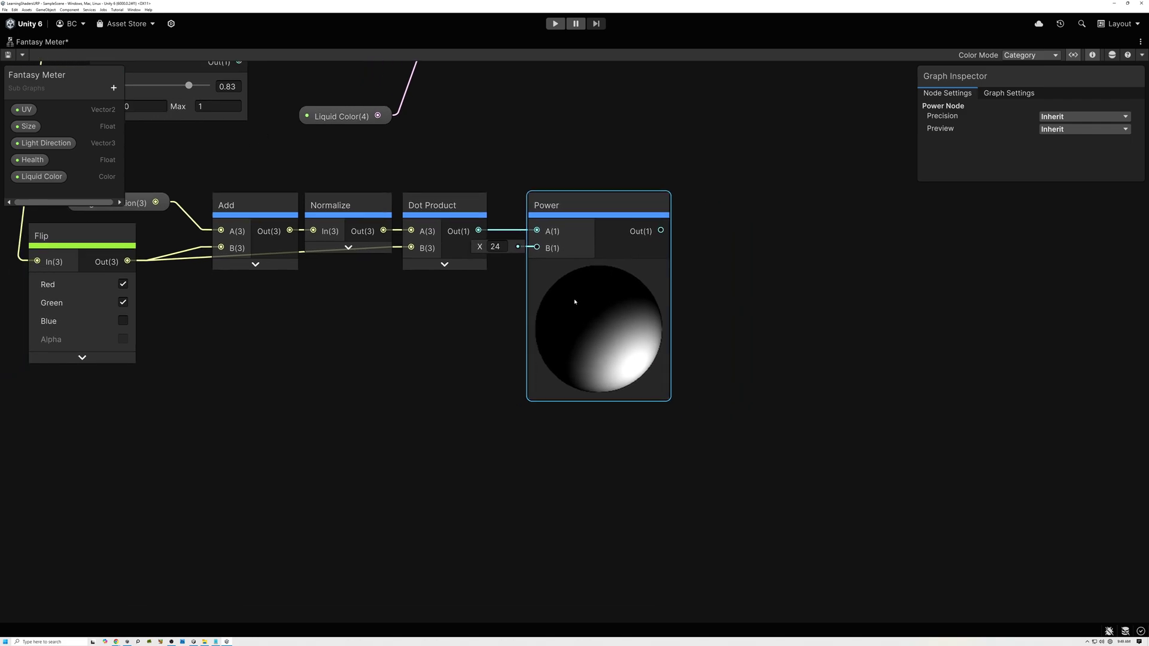
scroll(582, 301, up, 4)
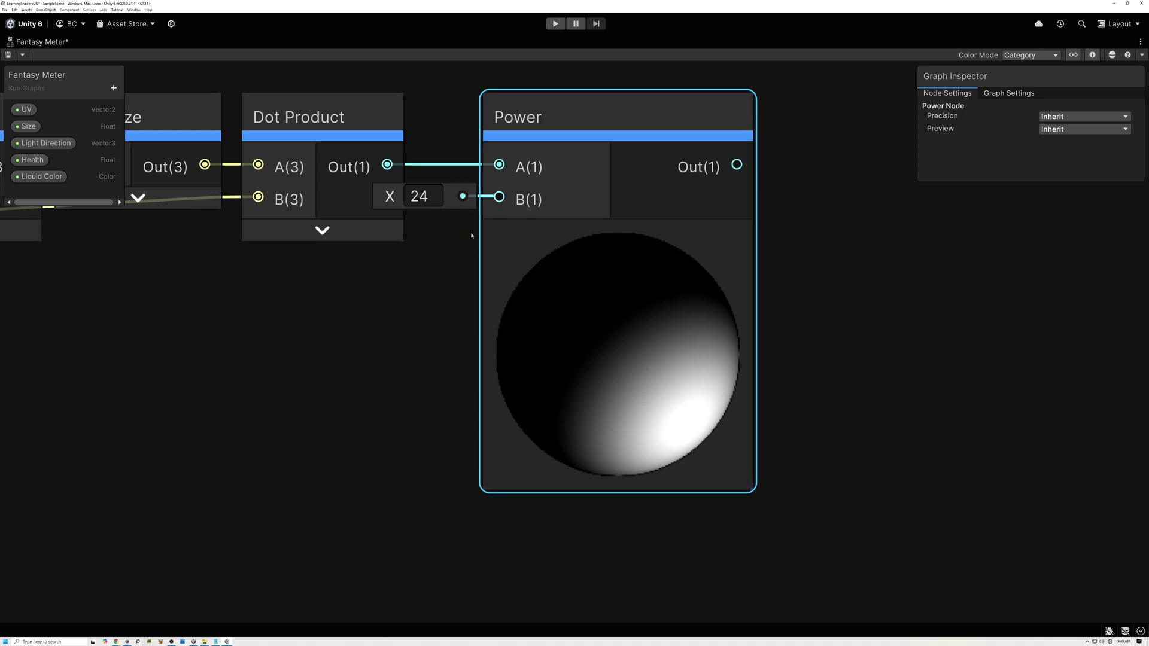
scroll(558, 295, down, 5)
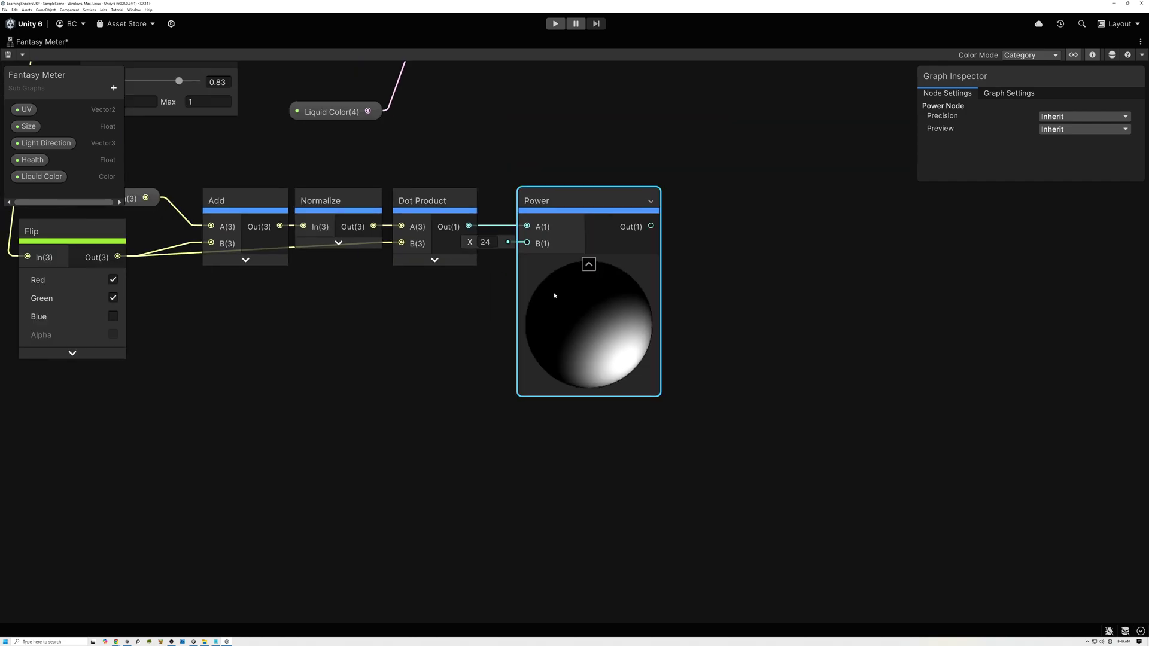
Place a second Light Direction property below Flip and add a Dot Product there with Flip's output in A and Light Direction in B.
middle_drag(555, 295, 719, 310)
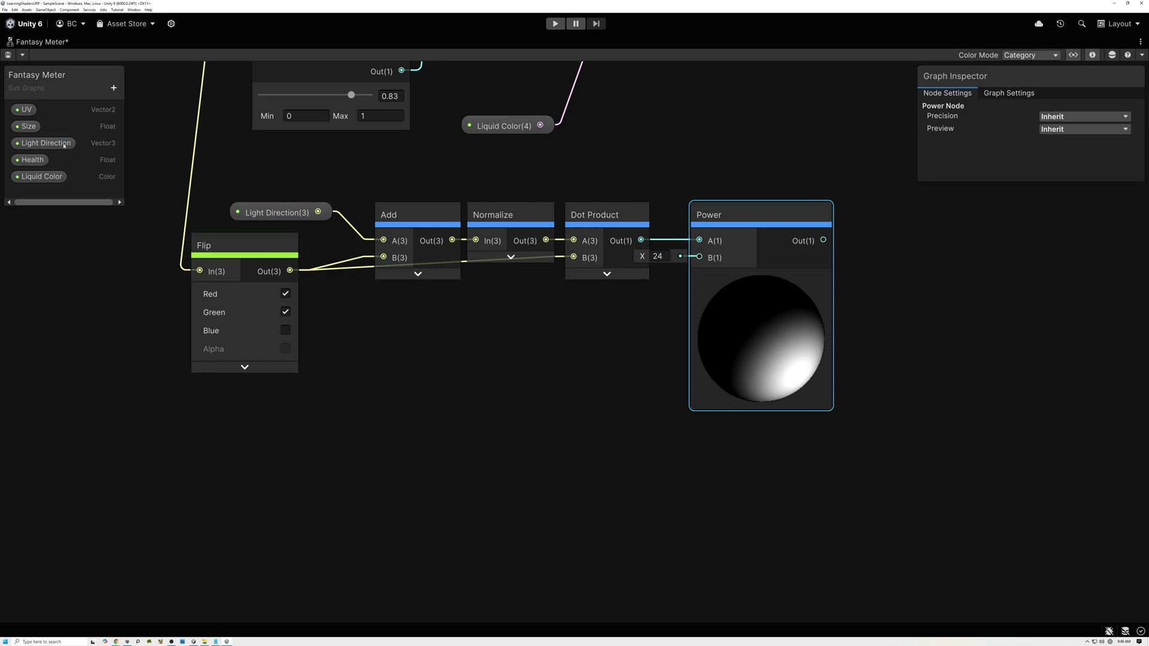
click(277, 213)
drag(238, 402, 258, 419)
drag(289, 270, 379, 359)
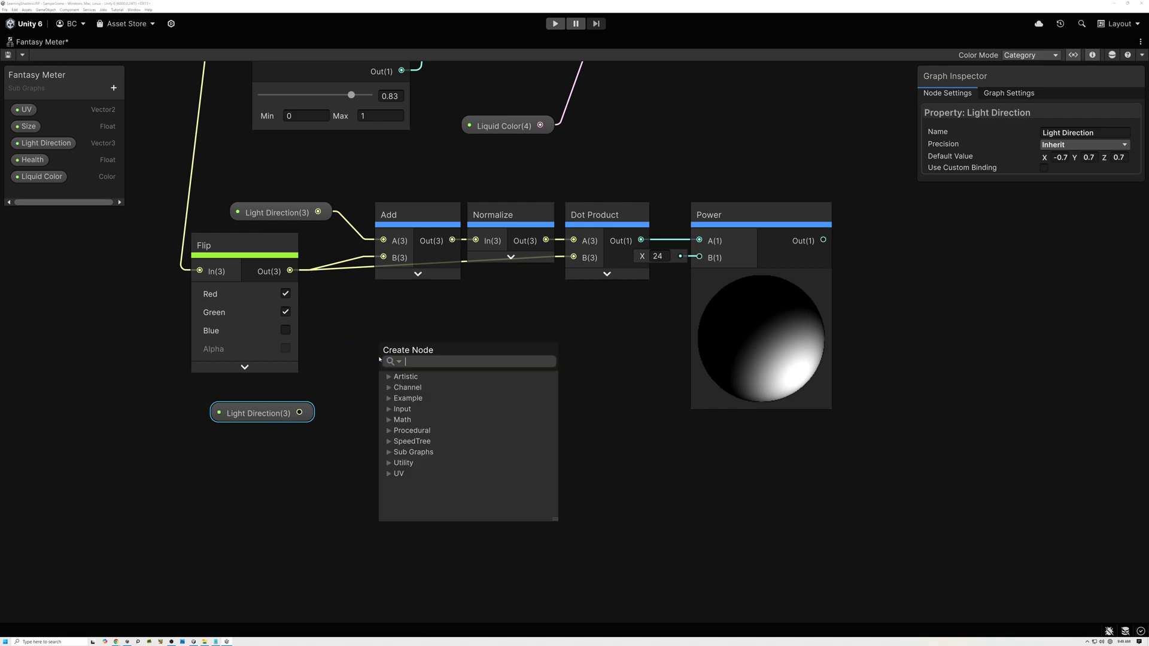
text(dot)
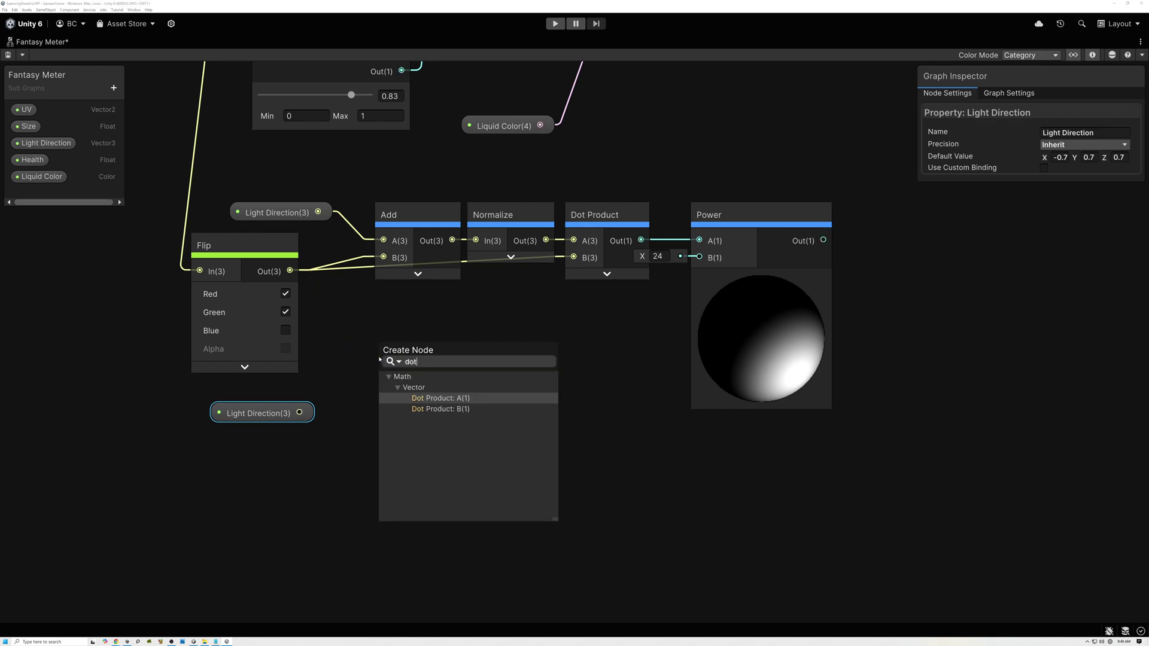
click(443, 398)
drag(299, 413, 390, 390)
drag(417, 348, 404, 322)
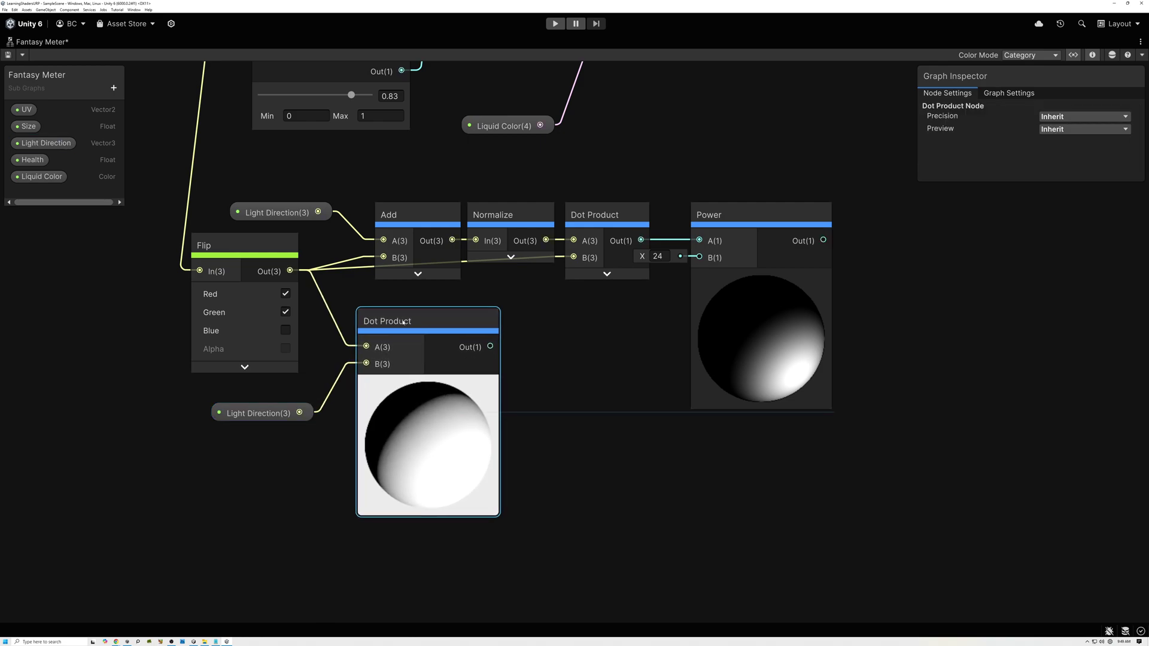
click(233, 246)
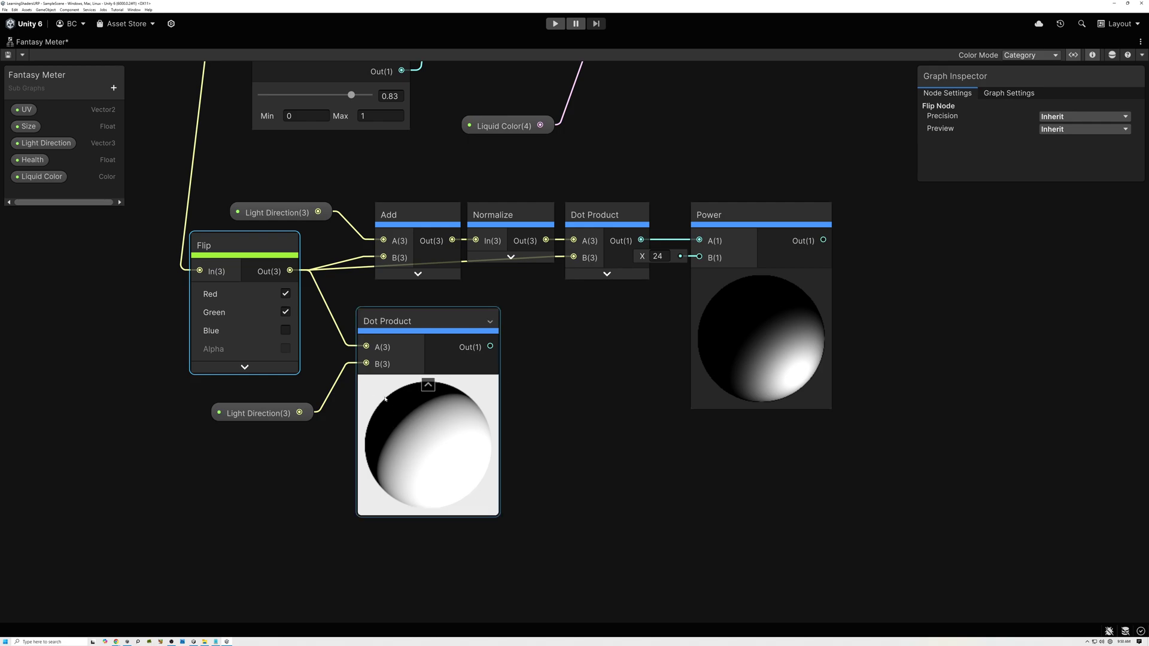
drag(440, 325, 419, 326)
Add a HistogramScan node beside the lower Dot Product and feed that Dot Product's output into its Gradient input.
click(569, 395)
key(space)
text(histom)
key(BackSpace)
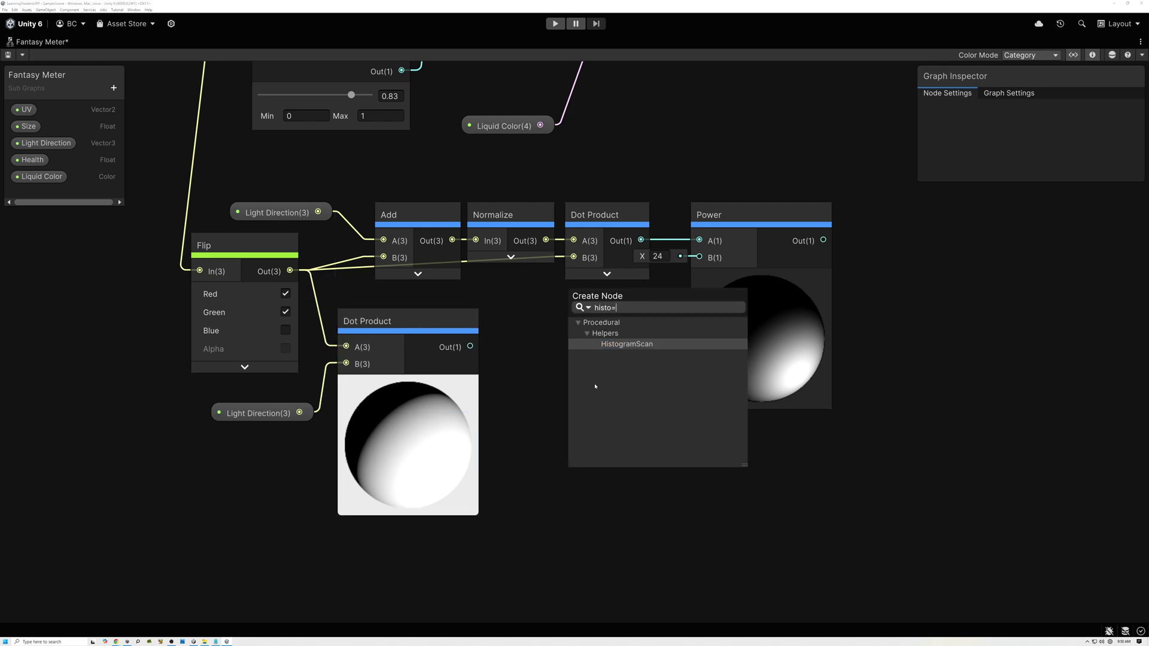
key(Return)
drag(600, 418, 573, 372)
middle_drag(563, 353, 521, 567)
middle_drag(603, 357, 577, 167)
click(455, 138)
middle_drag(542, 376, 549, 305)
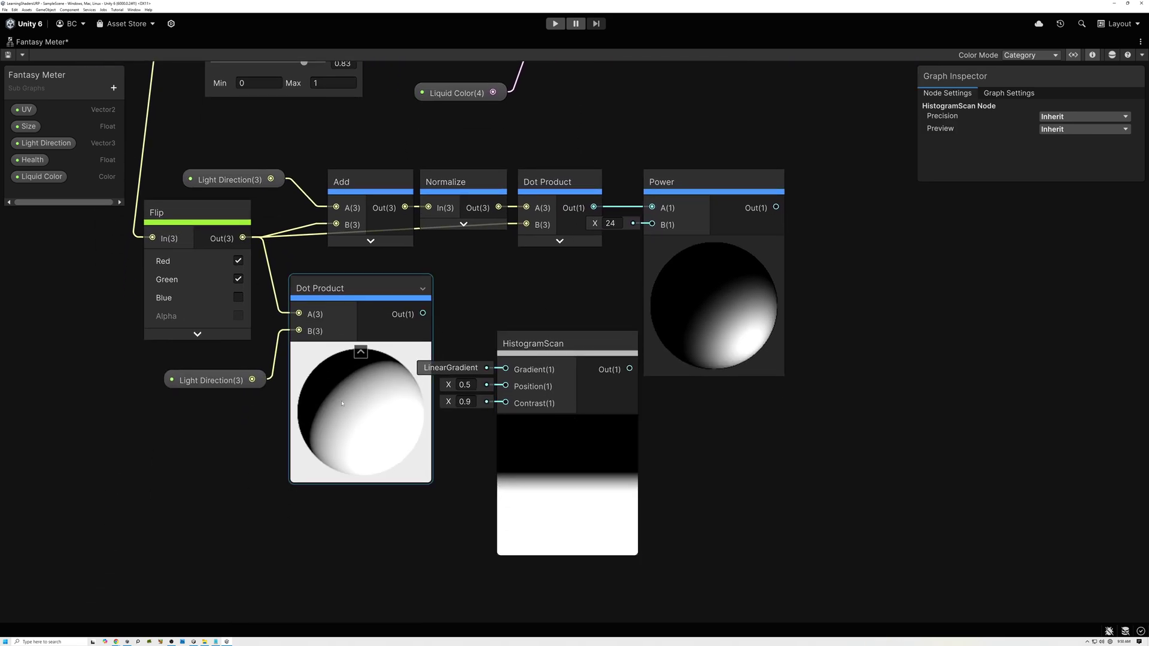
click(423, 314)
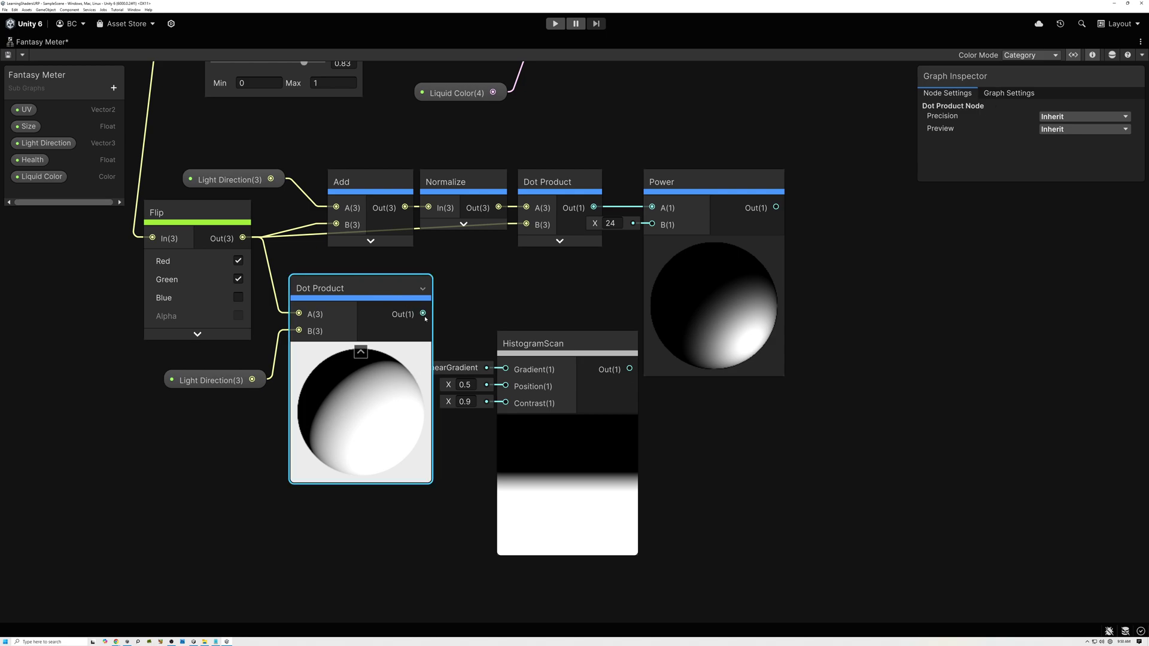
drag(423, 314, 527, 297)
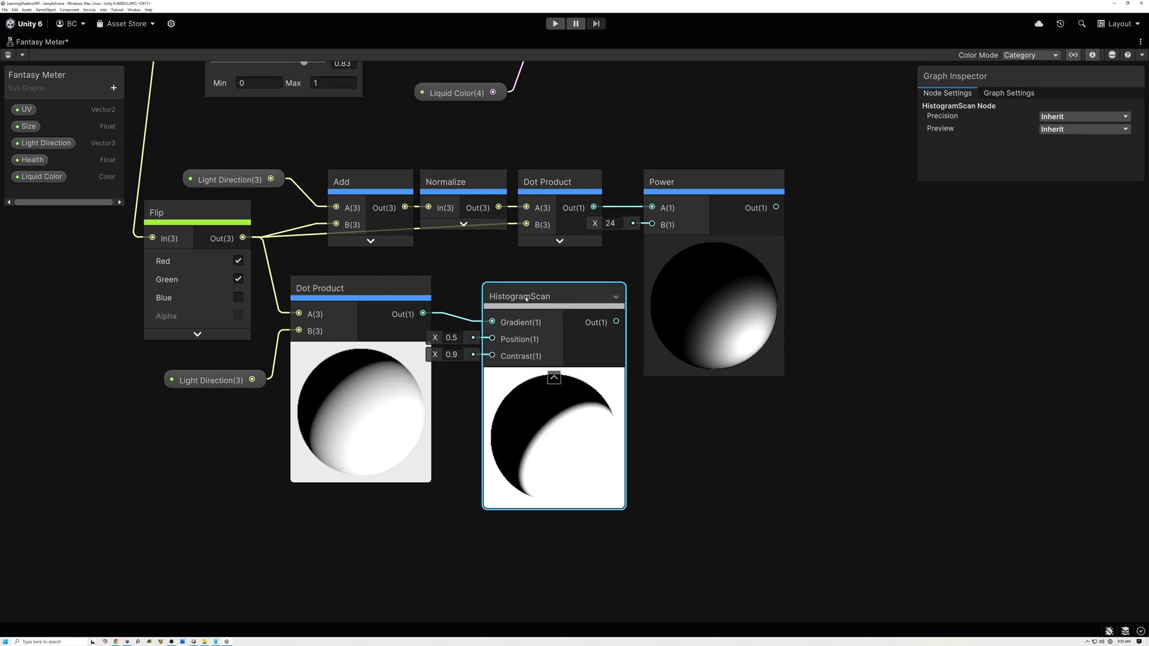
Set HistogramScan's Position to 1.1 and Contrast to 0.1, and move it close to the Dot Product with its preview collapsed.
click(460, 338)
text(1.1)
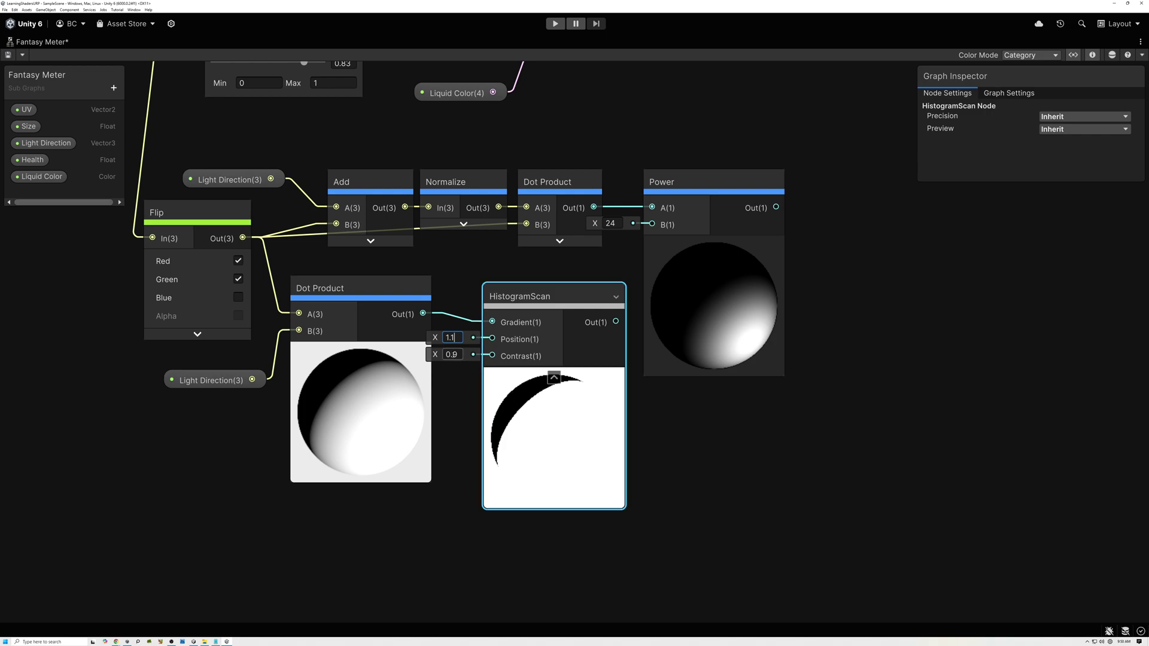
click(461, 354)
text(0.1)
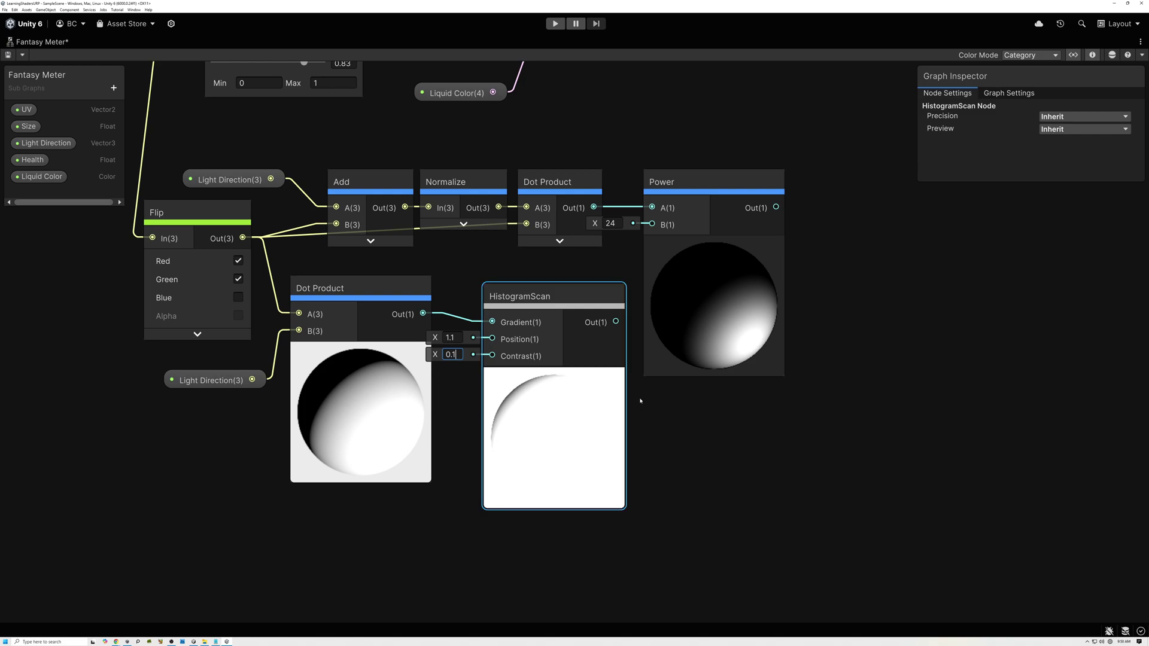
click(363, 352)
drag(519, 296, 441, 288)
Add a One Minus node fed by HistogramScan's output and place it beside the collapsed HistogramScan.
key(space)
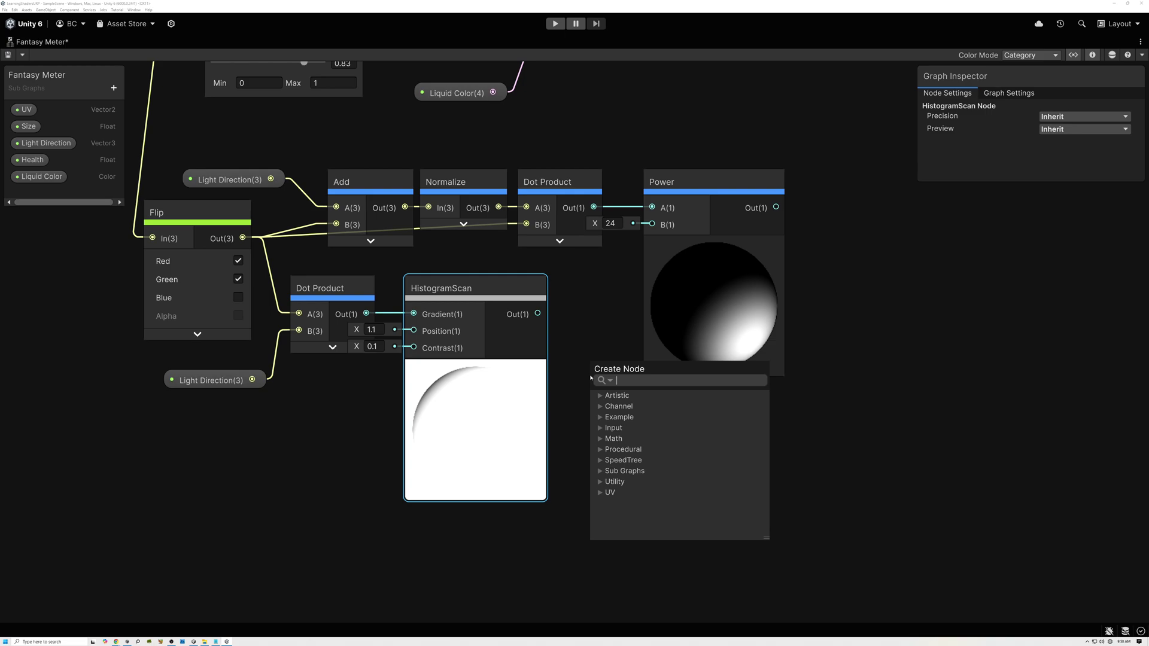
text(one)
click(638, 417)
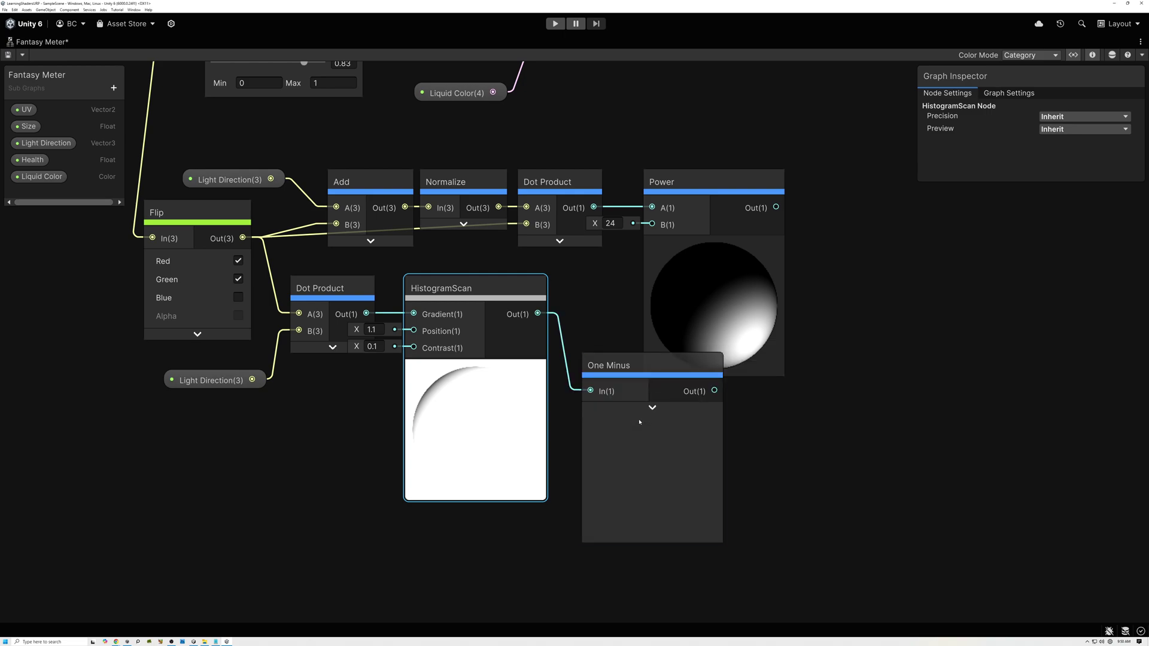
click(476, 368)
click(506, 288)
drag(628, 368, 570, 290)
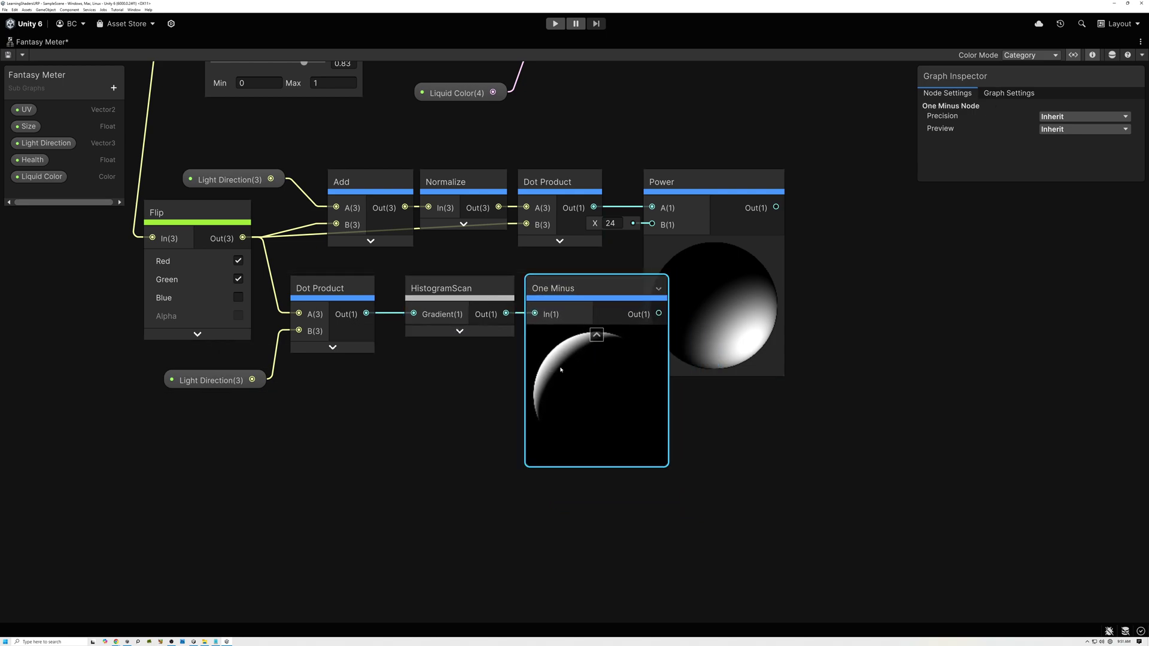
Move Power clear of One Minus and add a Maximum node with Power's output in A and One Minus's output in B.
scroll(561, 373, down, 3)
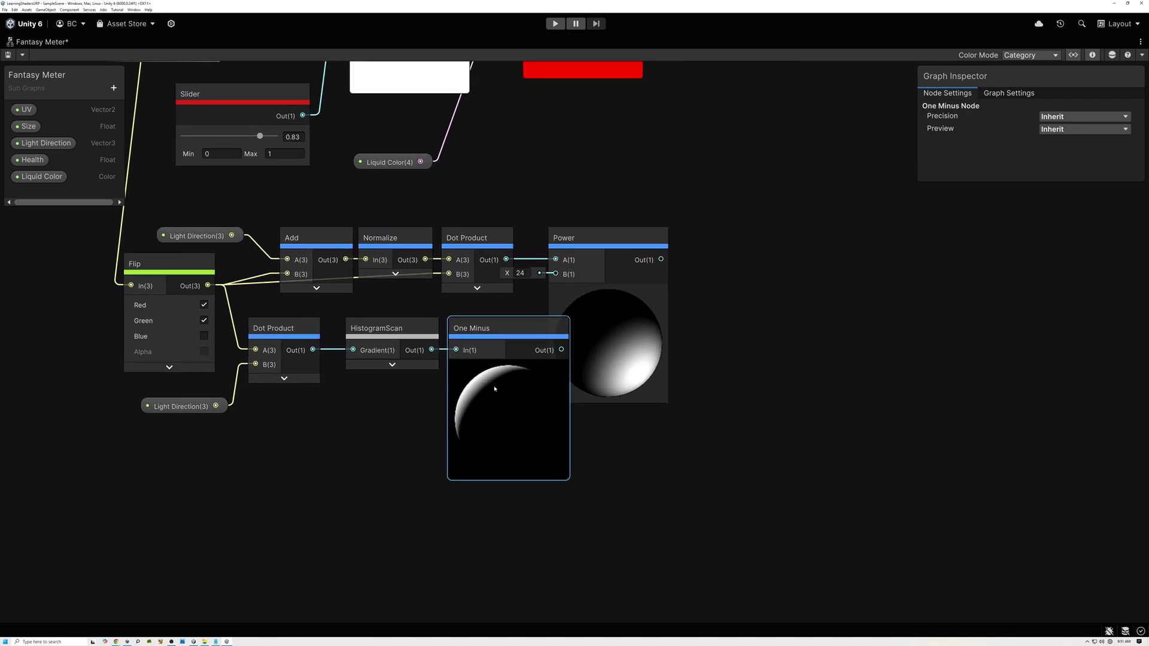
drag(612, 333, 598, 259)
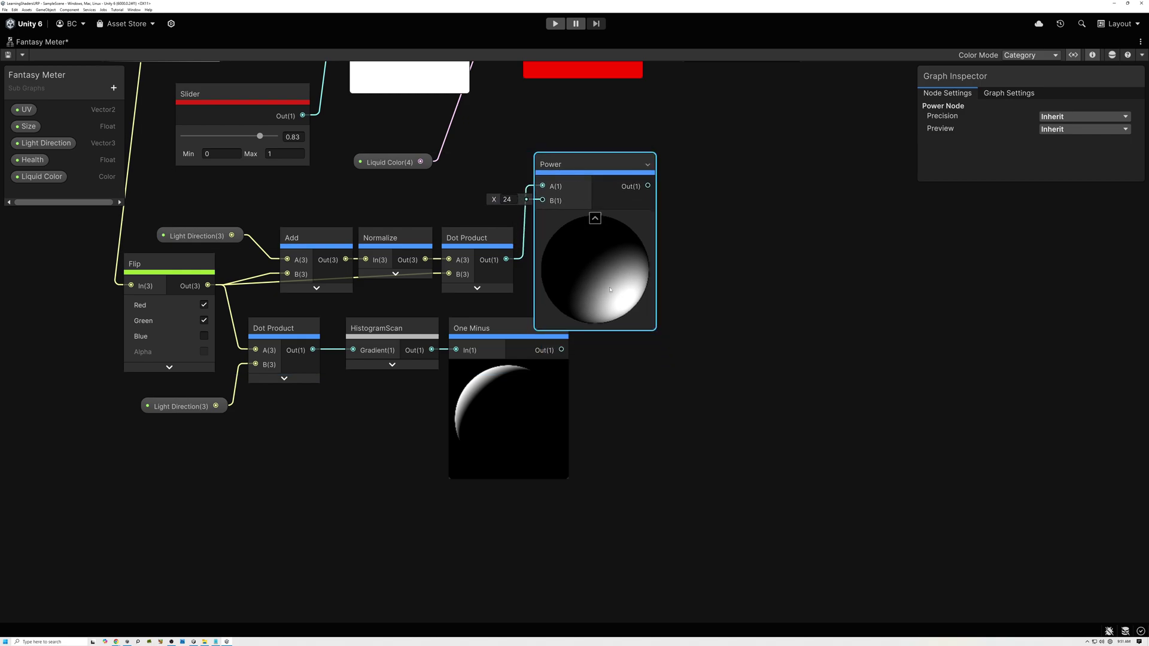
click(487, 328)
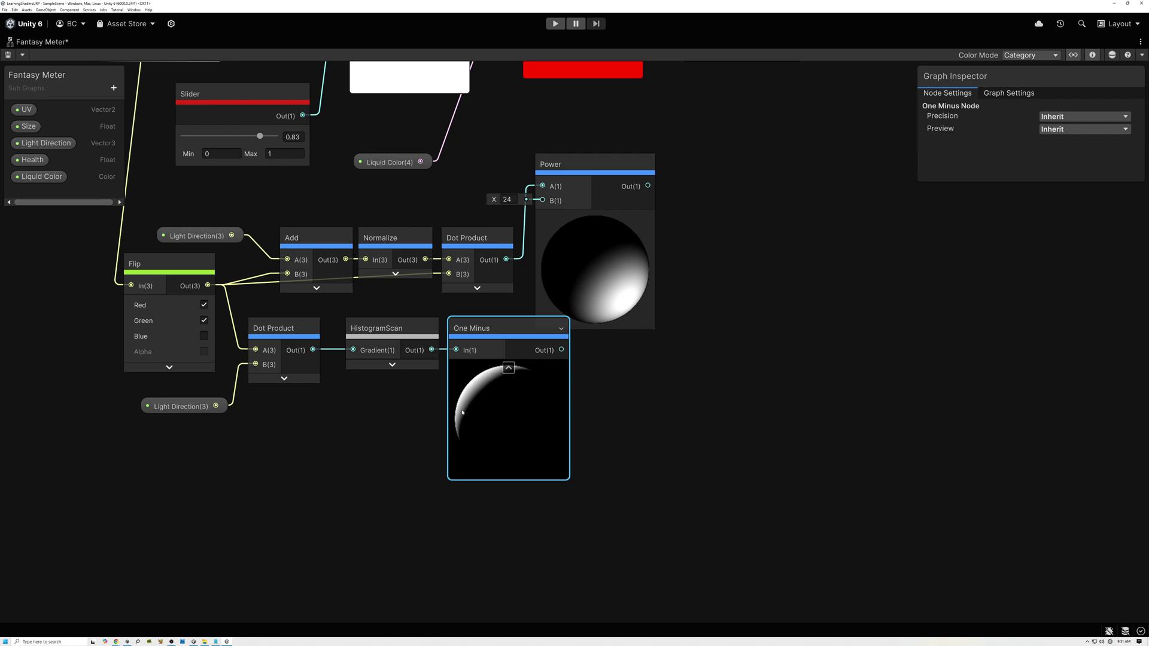
drag(648, 186, 737, 321)
text(max)
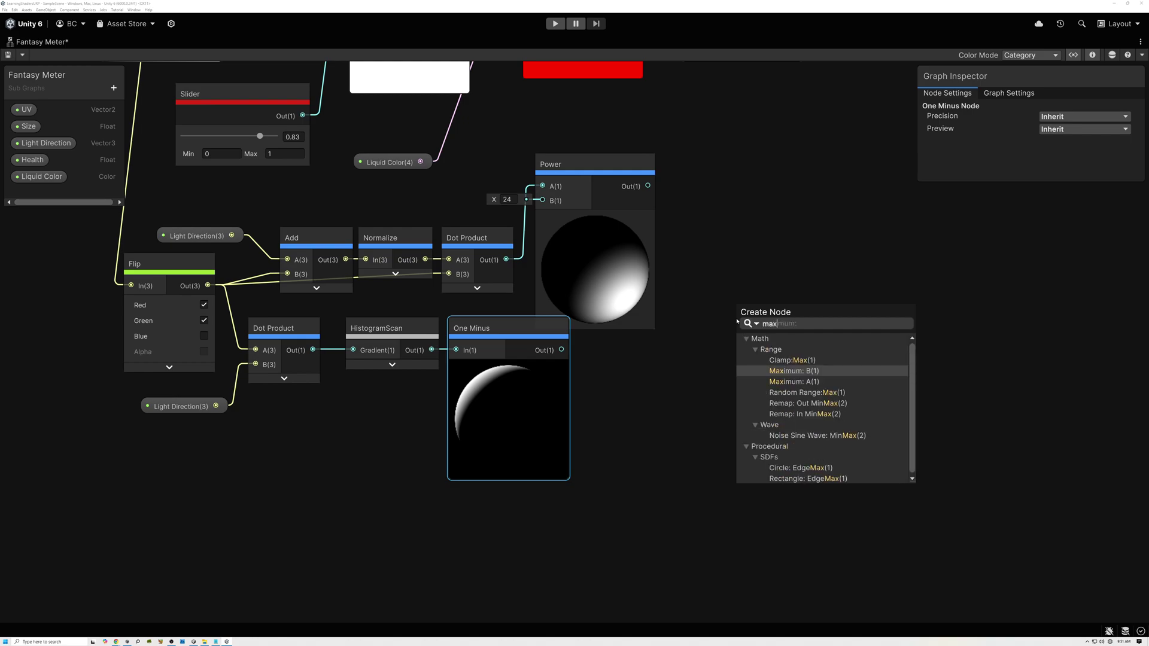
click(792, 383)
click(578, 164)
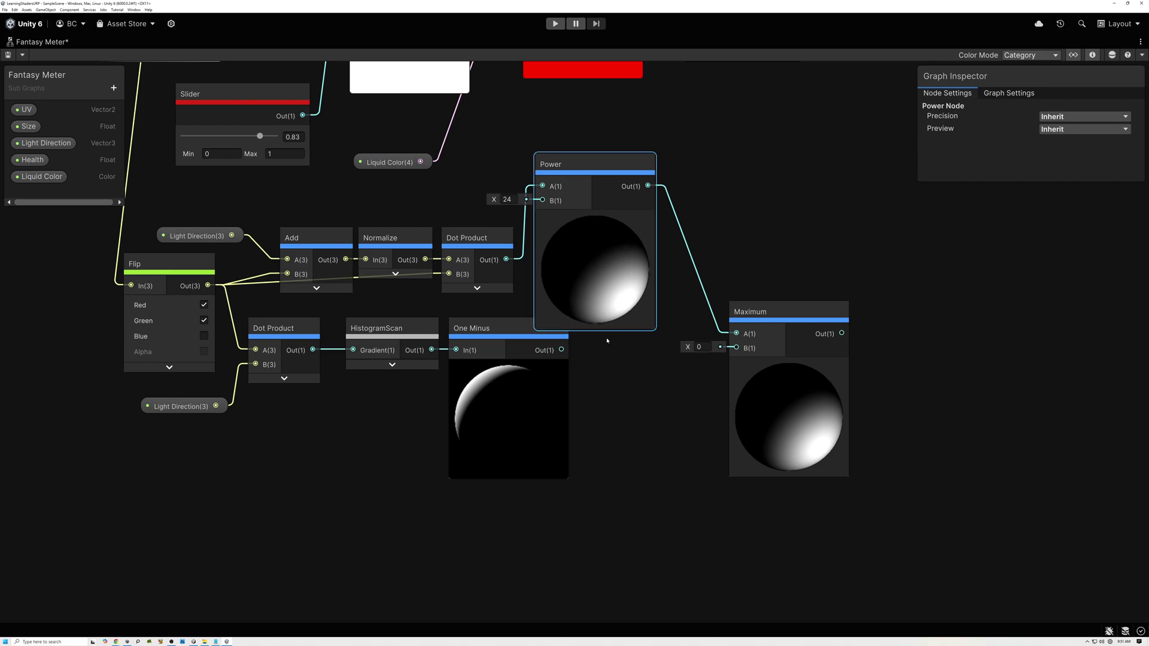
drag(561, 350, 703, 357)
drag(740, 348, 740, 348)
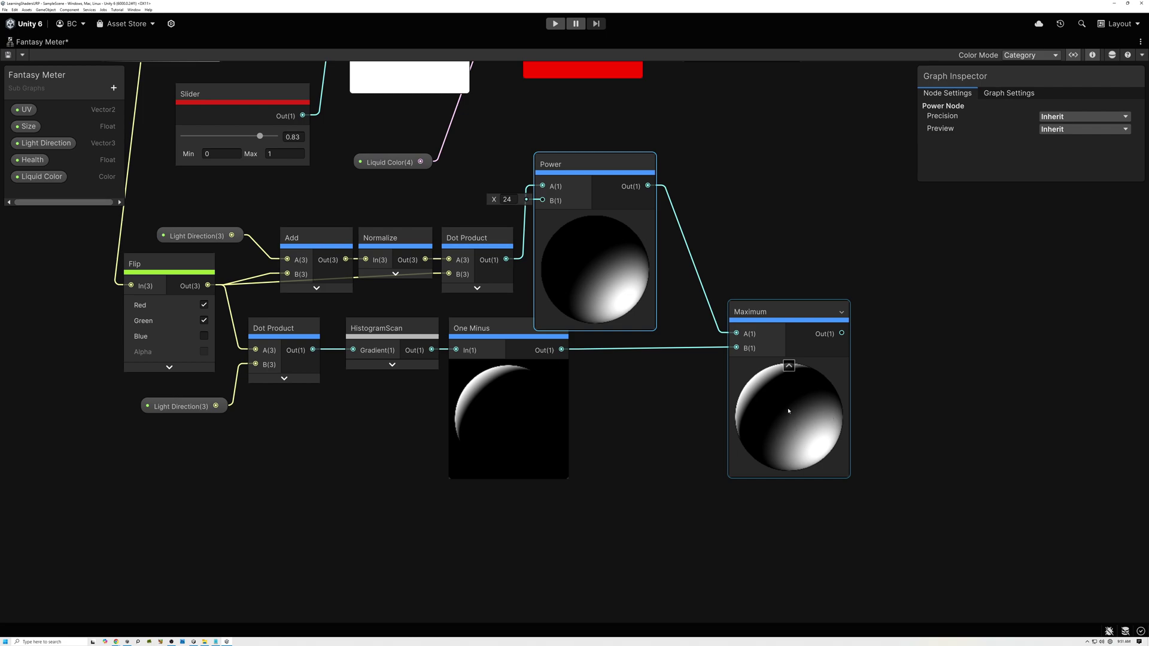
Collapse the One Minus and Power nodes, line Power up with its Dot Product, and move Maximum closer to them.
scroll(822, 428, up, 5)
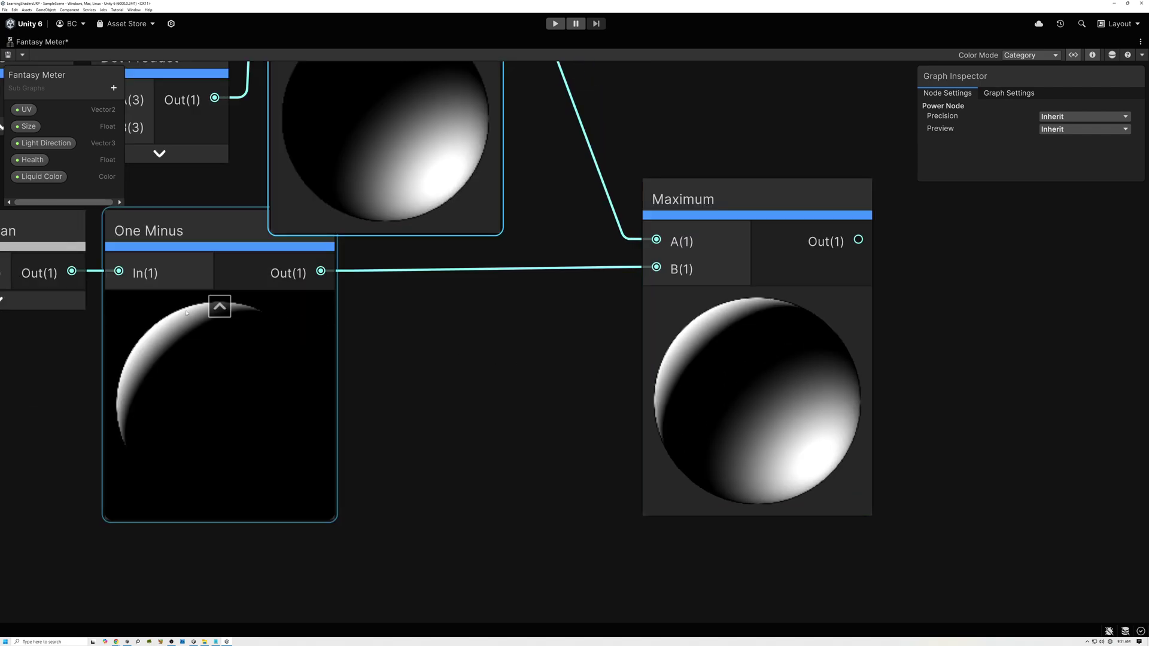
scroll(233, 303, down, 8)
middle_drag(383, 350, 524, 478)
click(502, 296)
click(505, 241)
drag(476, 270, 458, 343)
drag(656, 390, 537, 319)
Select the whole inner lighting node group from Flip to Maximum and shift it to the left.
scroll(539, 312, down, 5)
middle_drag(580, 208, 536, 293)
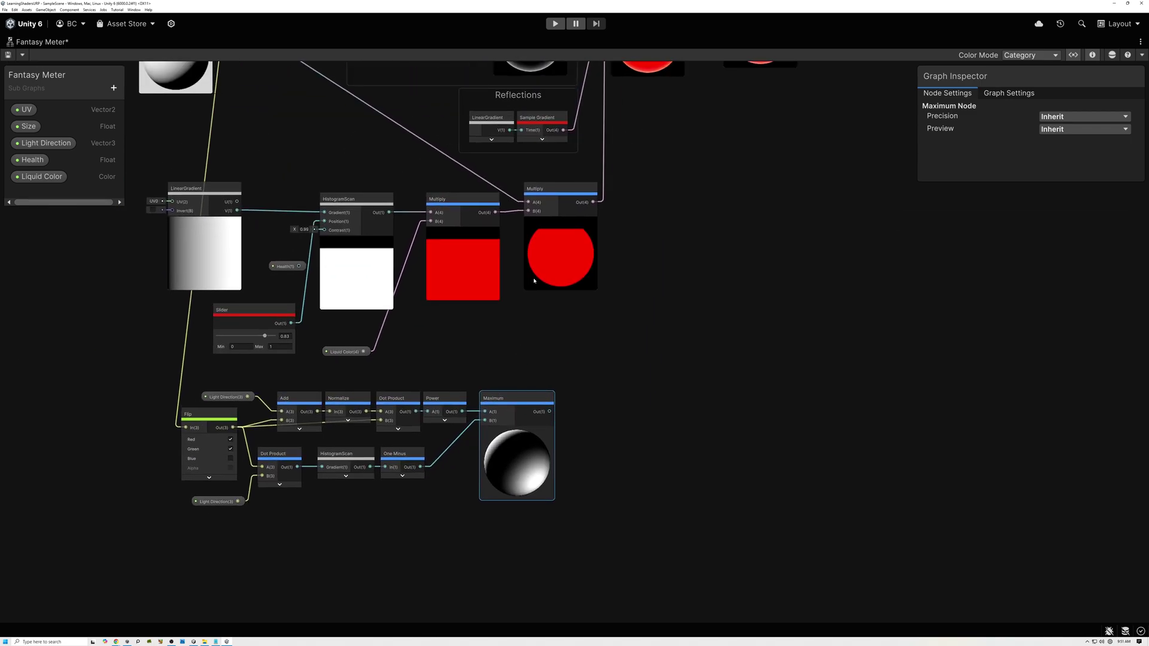
drag(196, 387, 577, 551)
drag(527, 467, 382, 476)
Add a Lerp node above Maximum with Liquid Color in B and Maximum's output in T, and reposition the Liquid Color property.
scroll(360, 351, up, 3)
scroll(359, 351, up, 2)
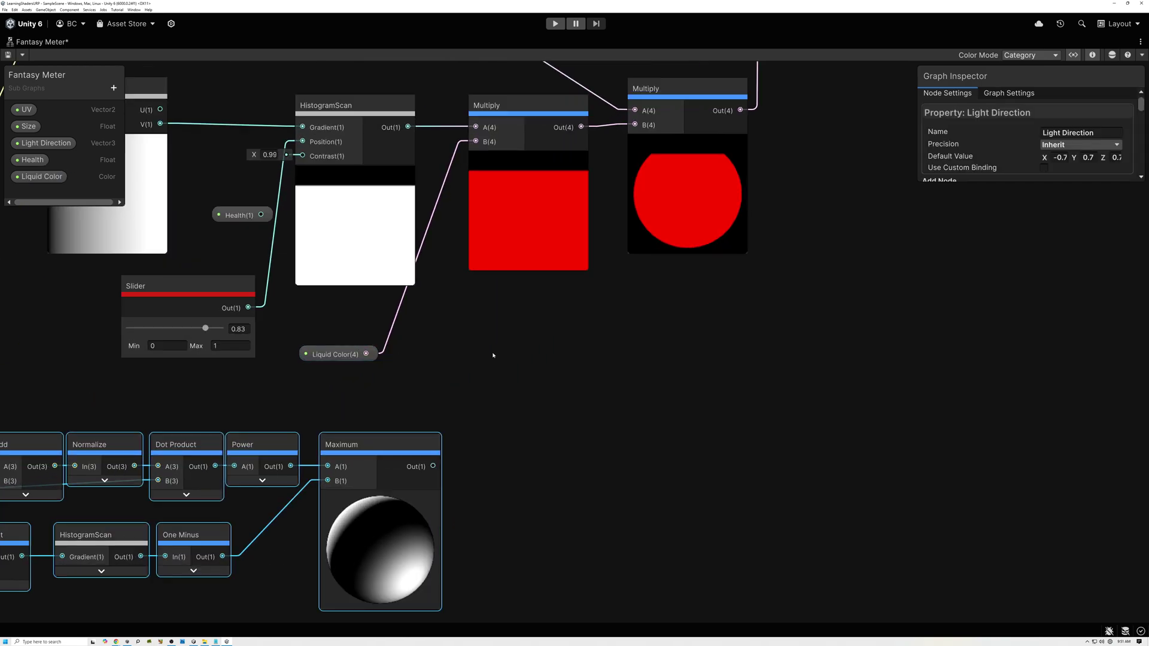
key(space)
text(lerp)
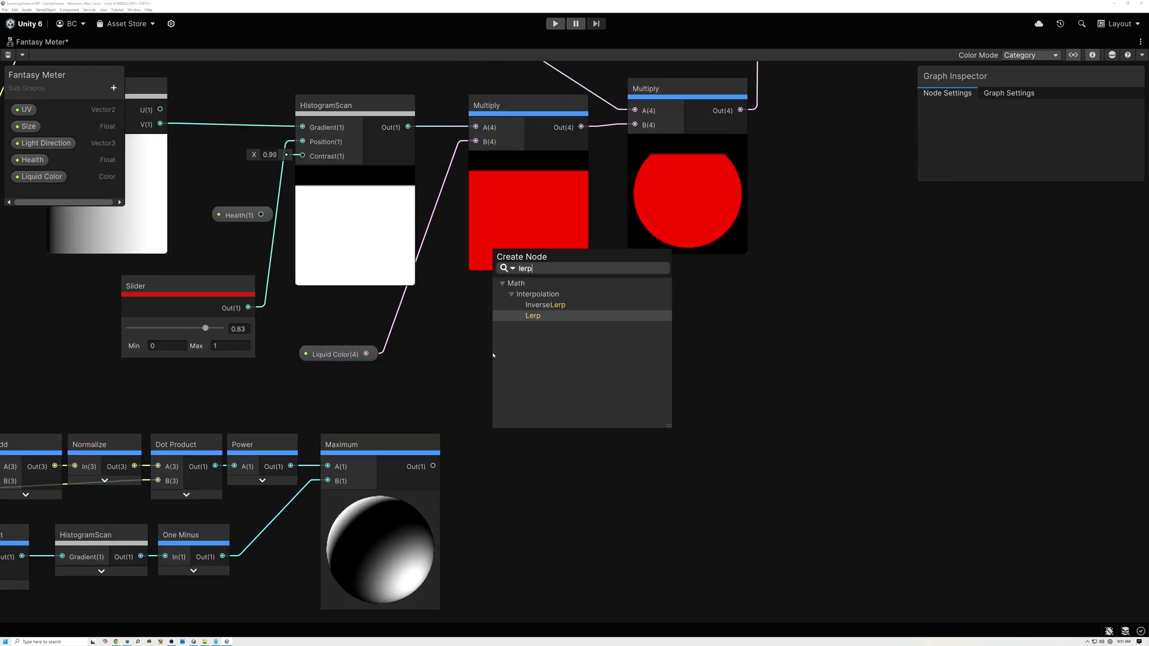
click(535, 317)
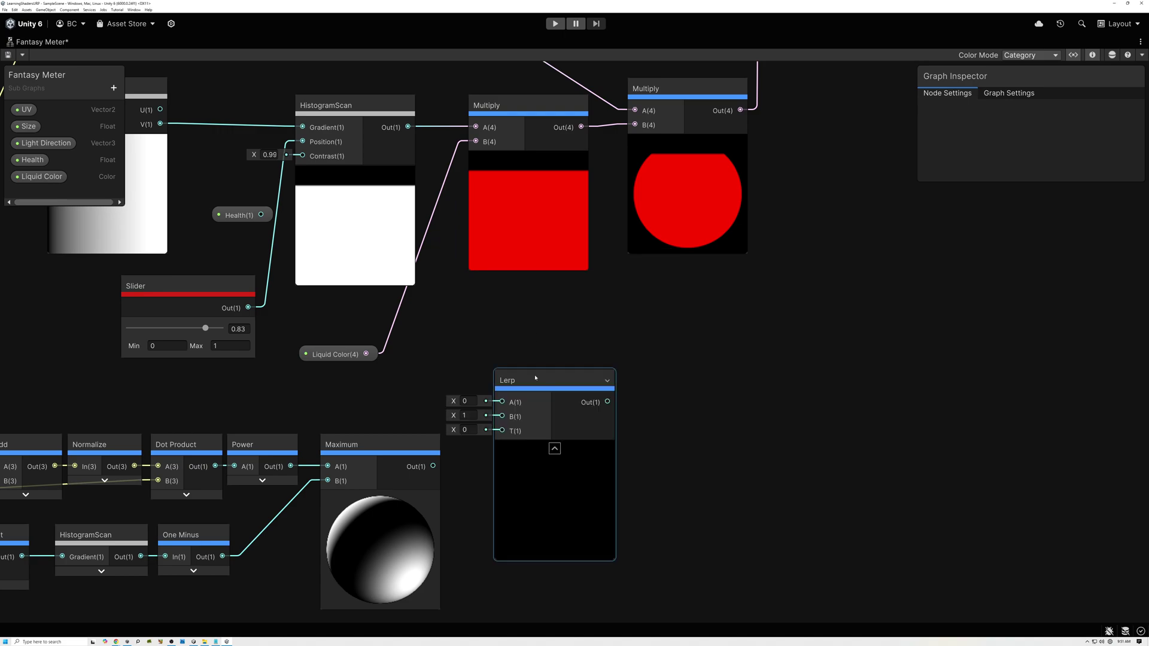
drag(433, 466, 510, 371)
drag(367, 353, 511, 356)
drag(343, 361, 329, 386)
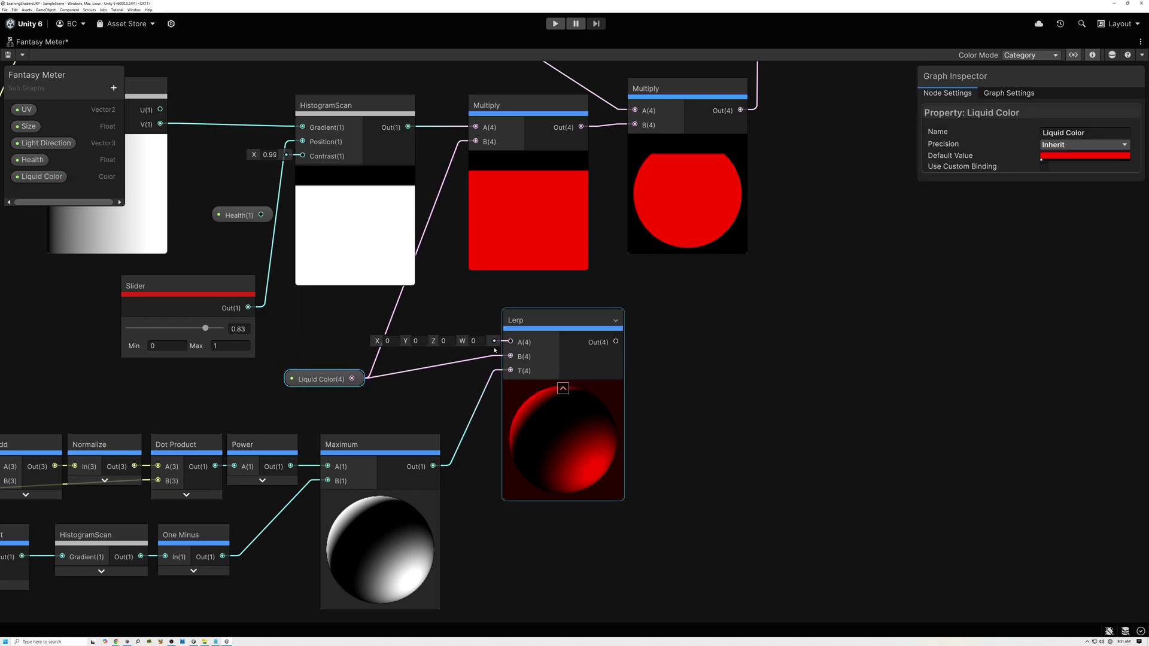
Set the X, Y and Z values of the Lerp's A input to 0.1.
scroll(564, 448, up, 3)
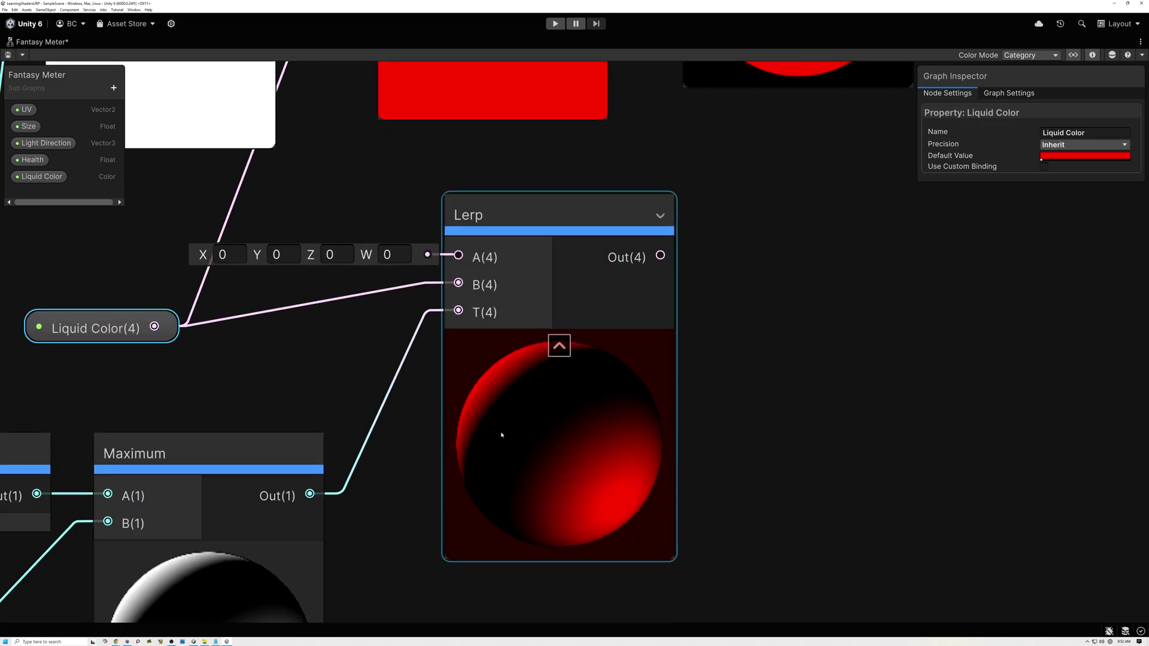
click(238, 254)
text(0.1)
click(285, 254)
text(0.1)
click(336, 255)
text(0.1)
key(Return)
Add a Multiply node between Liquid Color and Lerp with Liquid Color in B, and collapse its preview.
middle_drag(272, 342, 415, 345)
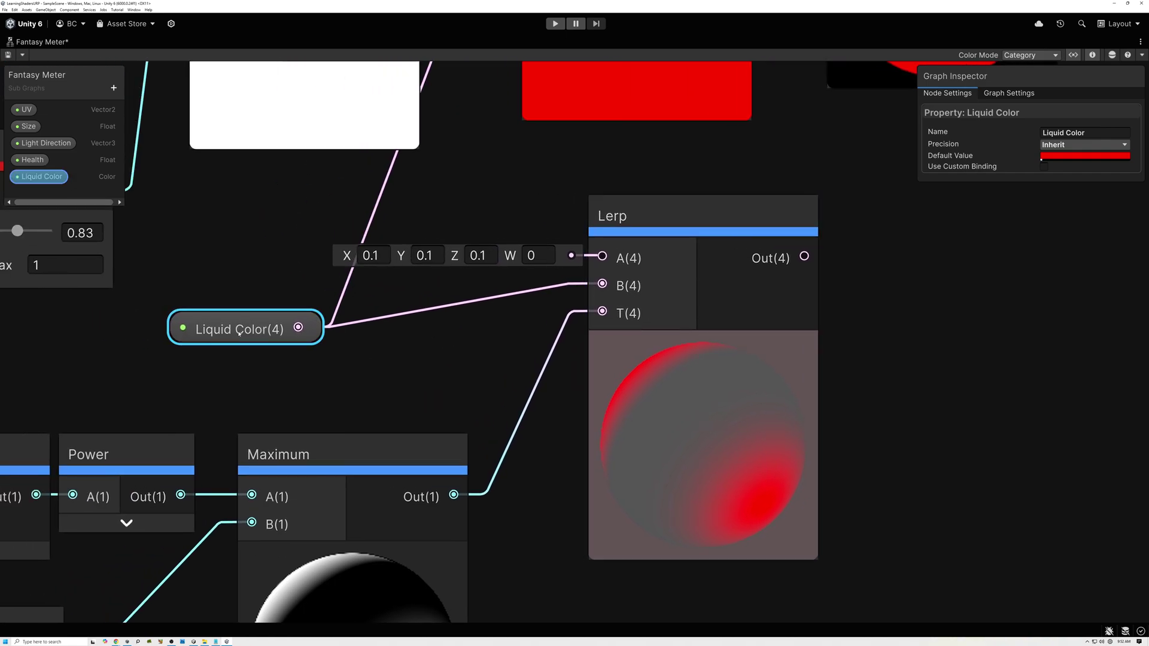
drag(256, 328, 176, 385)
click(334, 304)
key(space)
text(mul)
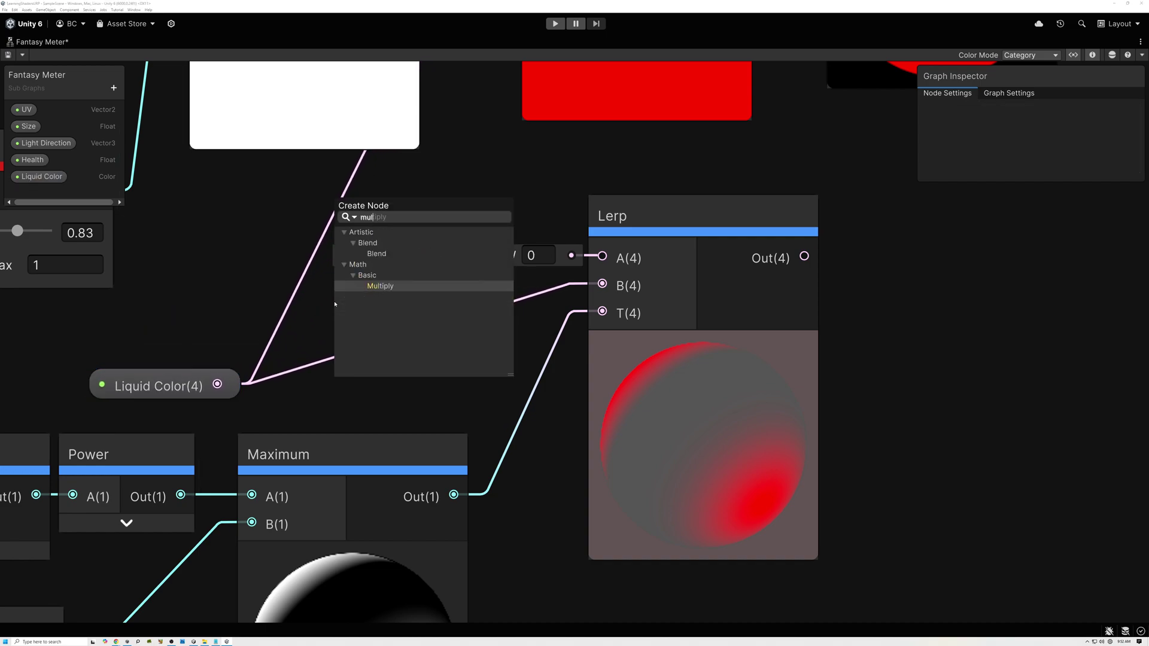
click(386, 286)
click(180, 386)
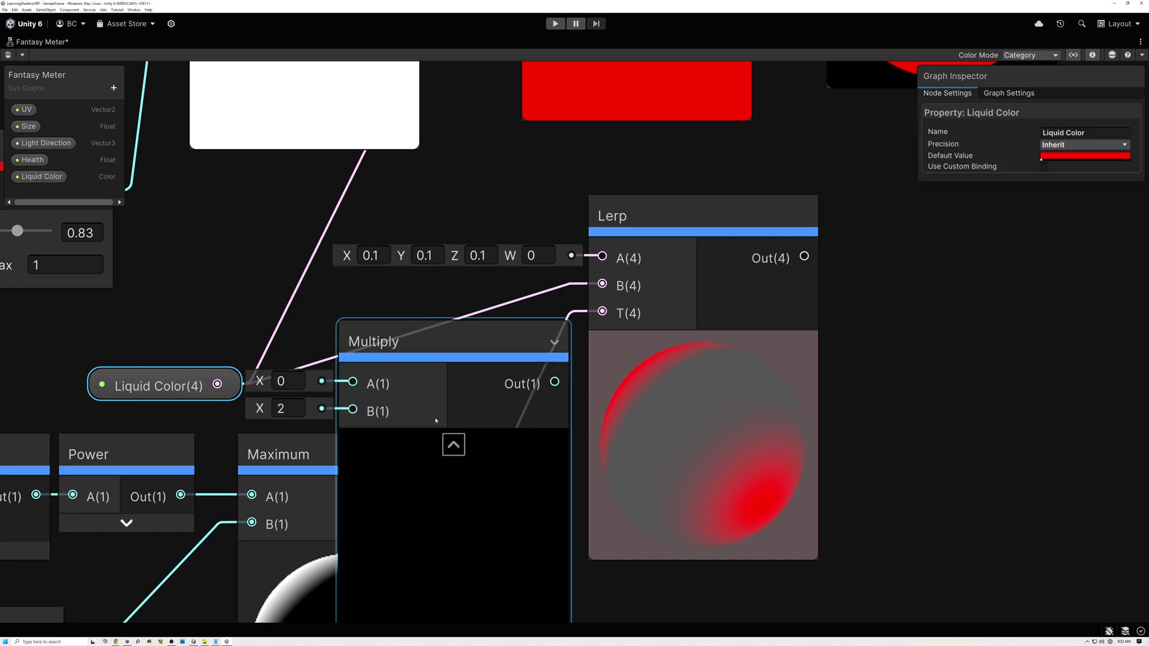
drag(218, 384, 353, 409)
drag(366, 334, 327, 274)
Set the new Multiply's A input X, Y and Z to 0.1, connect its output to Lerp's A, and place it beside Lerp.
click(84, 321)
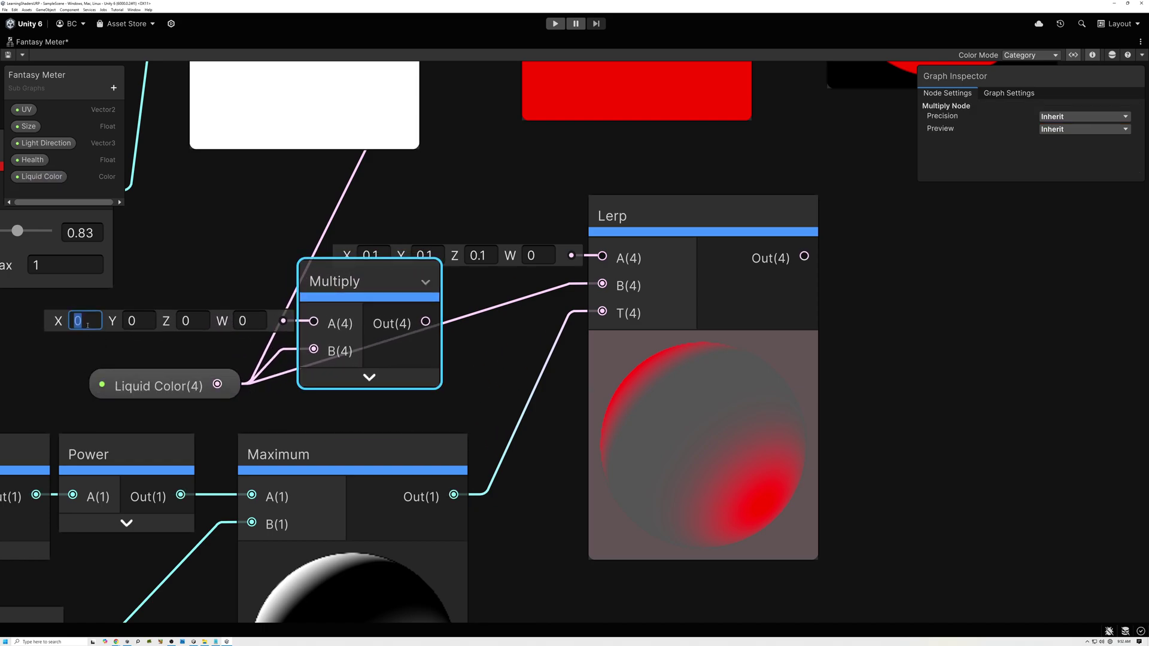
text(0.1)
click(139, 321)
text(0.1)
click(195, 321)
text(0.1)
drag(432, 323, 603, 257)
drag(329, 269, 463, 204)
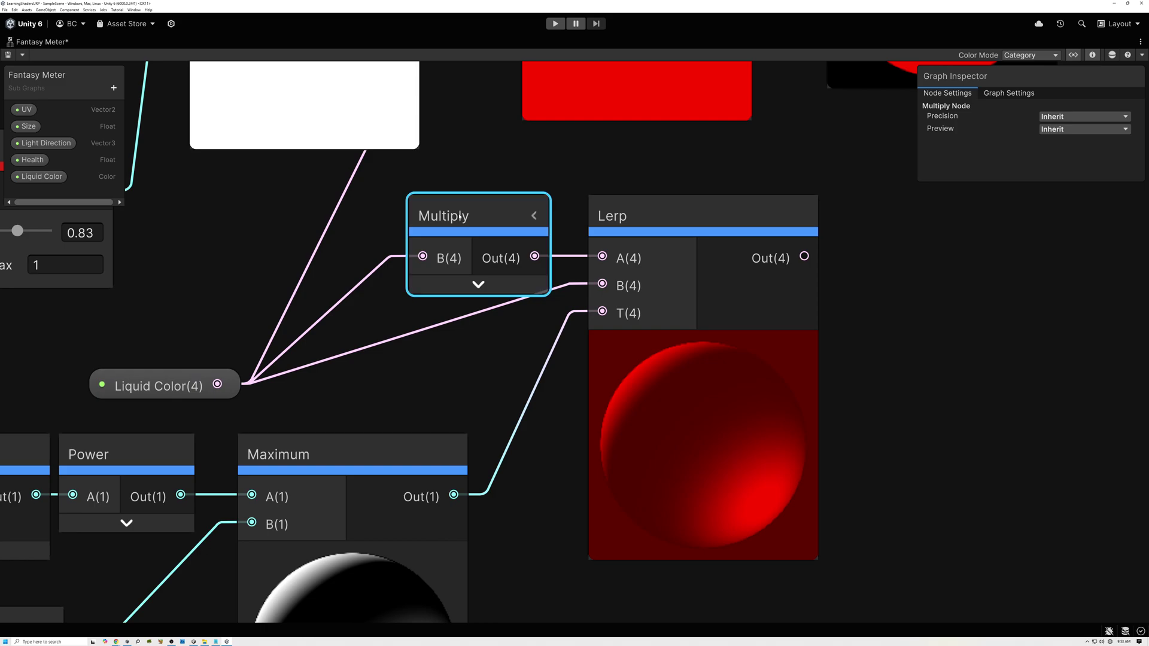
Move the Liquid Color property slightly up and farther left of the Lerp's Multiply node.
middle_drag(502, 366, 402, 313)
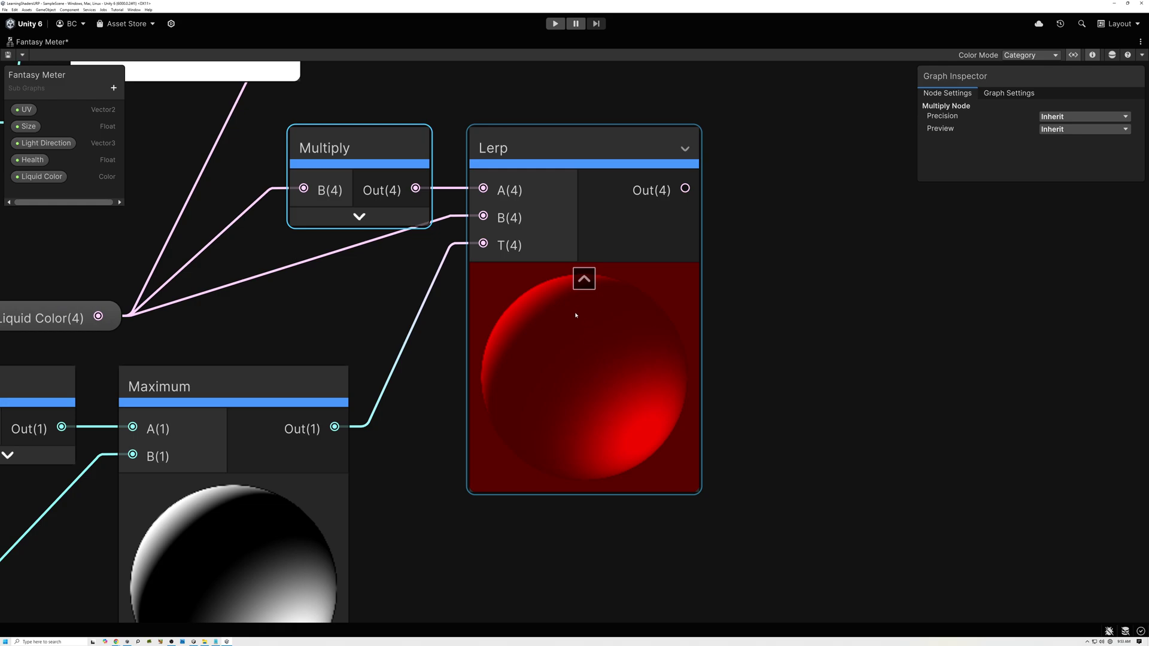
scroll(579, 330, down, 4)
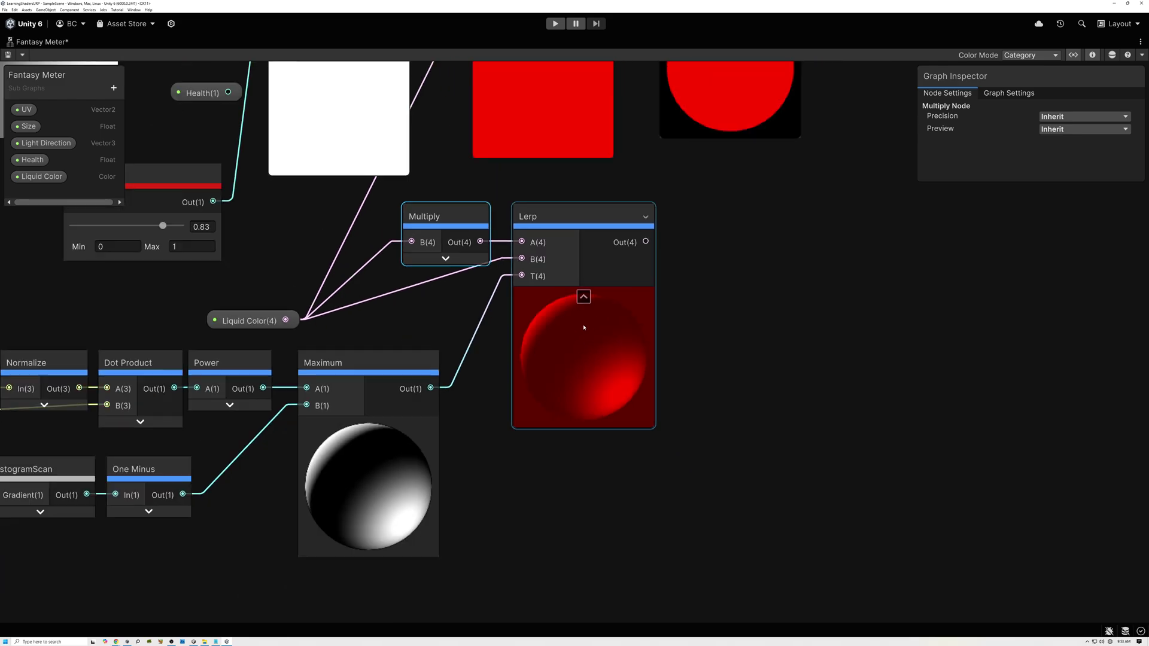
middle_drag(584, 336, 470, 445)
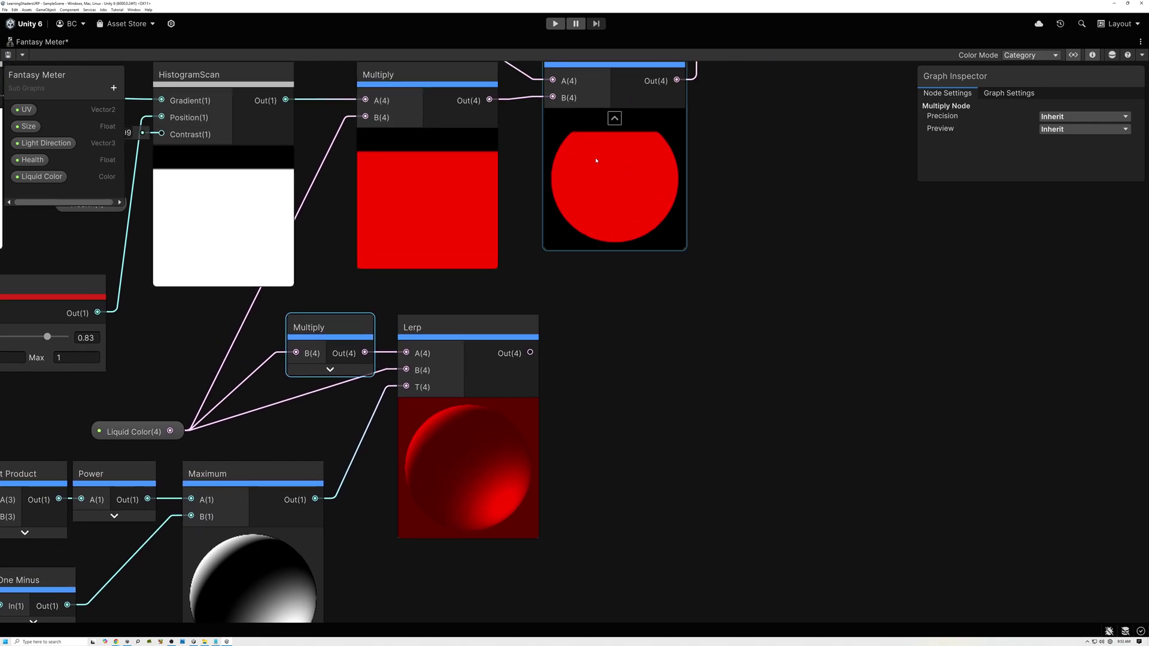
scroll(462, 462, up, 5)
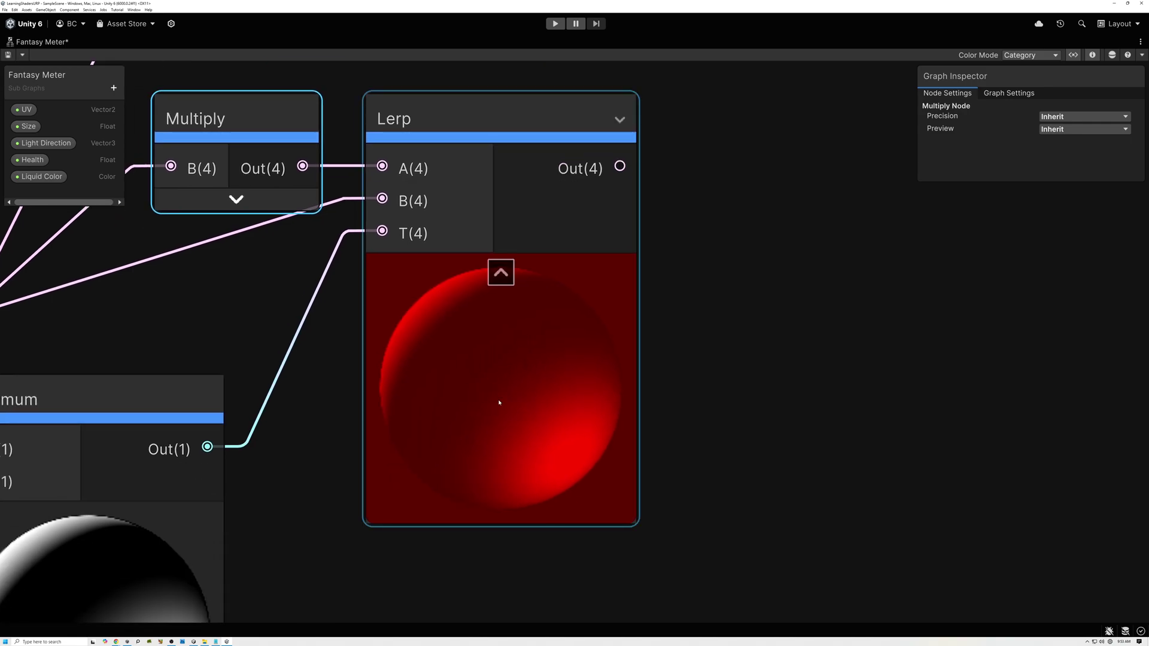
scroll(500, 402, down, 5)
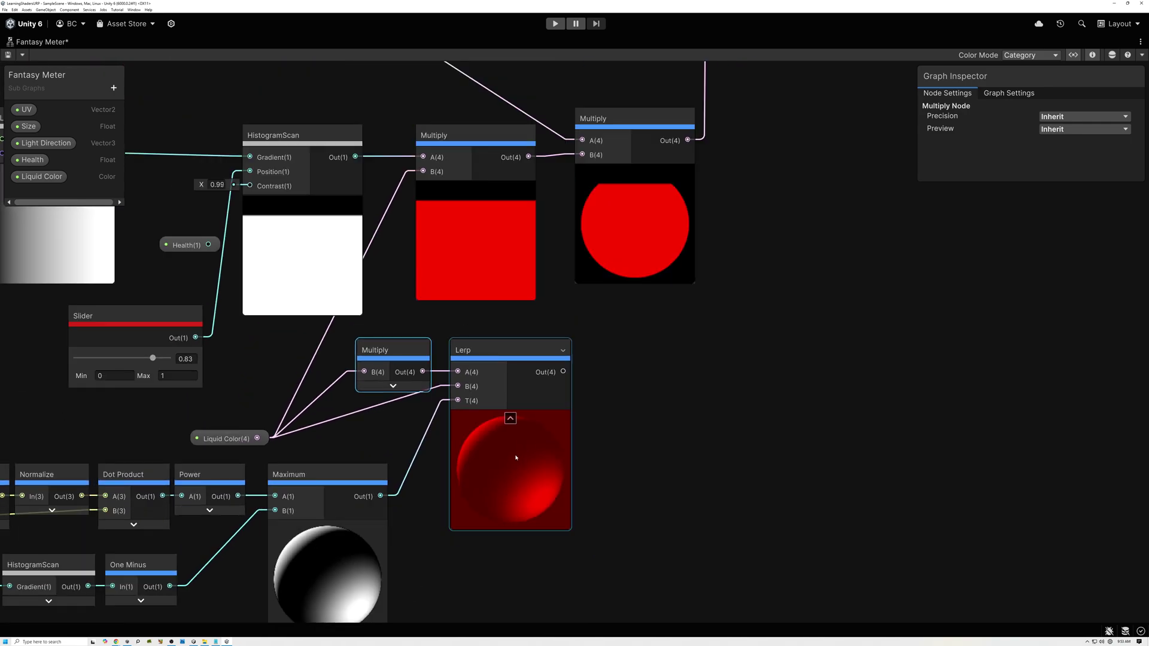
middle_drag(516, 457, 572, 450)
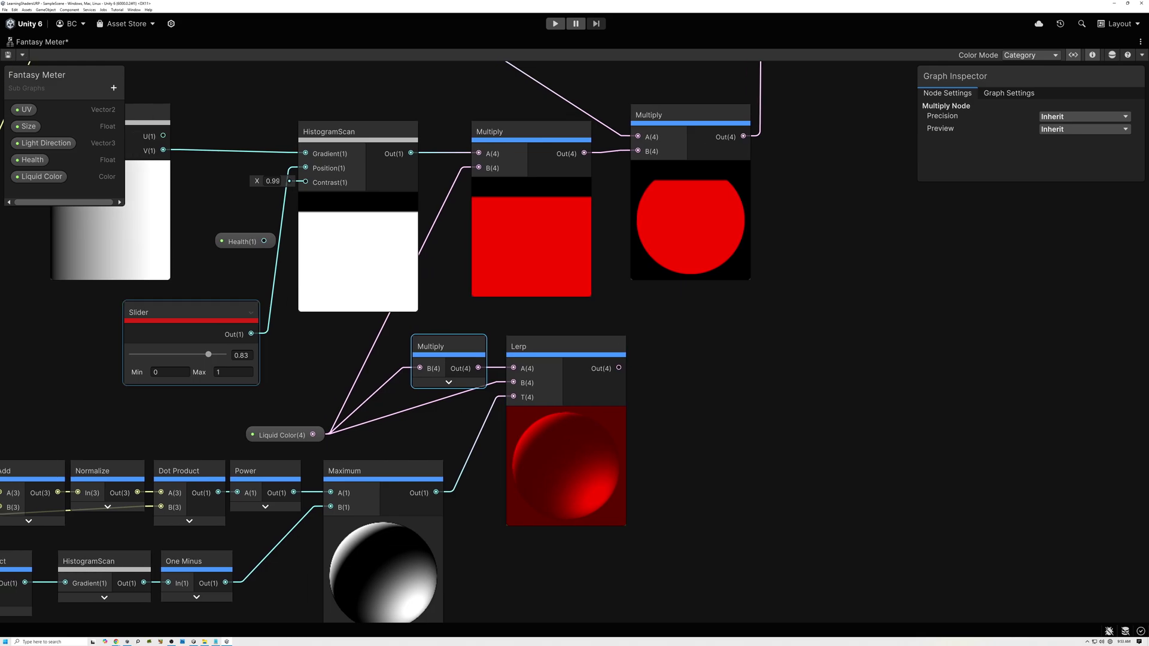
drag(686, 318, 524, 267)
shift+click(282, 437)
click(286, 440)
drag(286, 440, 261, 429)
Move the two liquid fill Multiply nodes together farther right of the upper HistogramScan.
click(690, 168)
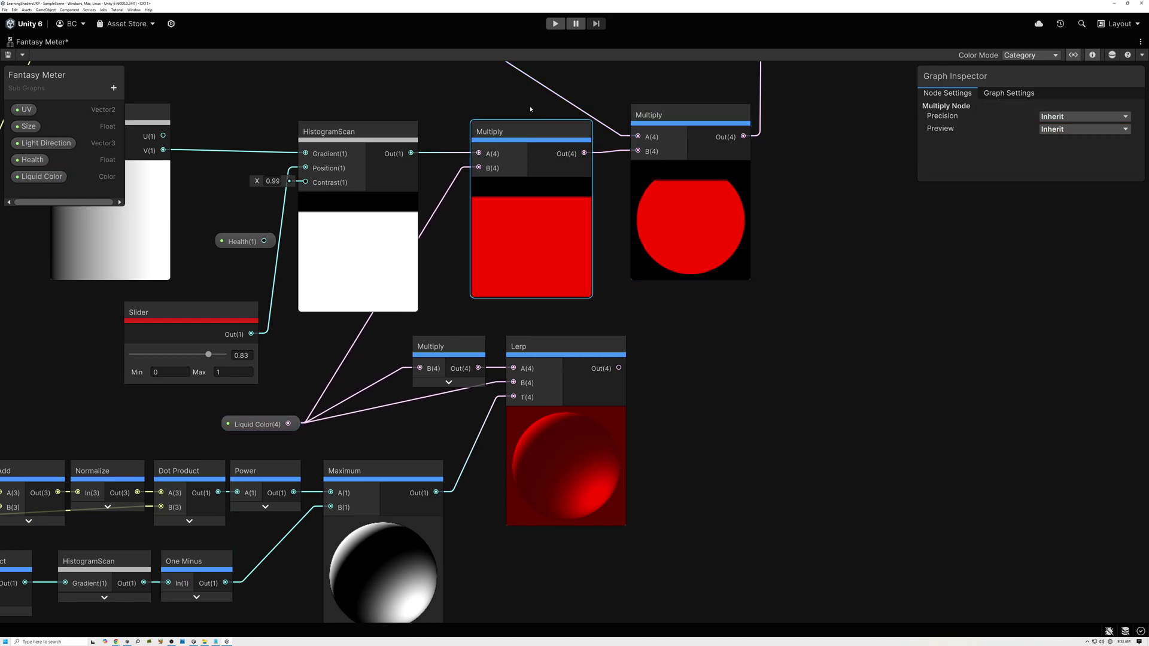
shift+click(539, 228)
drag(538, 228, 680, 227)
Shift Lerp and its Multiply slightly left and connect Lerp's output to B of the Multiply fed by the upper HistogramScan.
drag(450, 323, 567, 415)
drag(582, 358, 532, 344)
middle_drag(630, 353, 637, 414)
drag(595, 429, 626, 228)
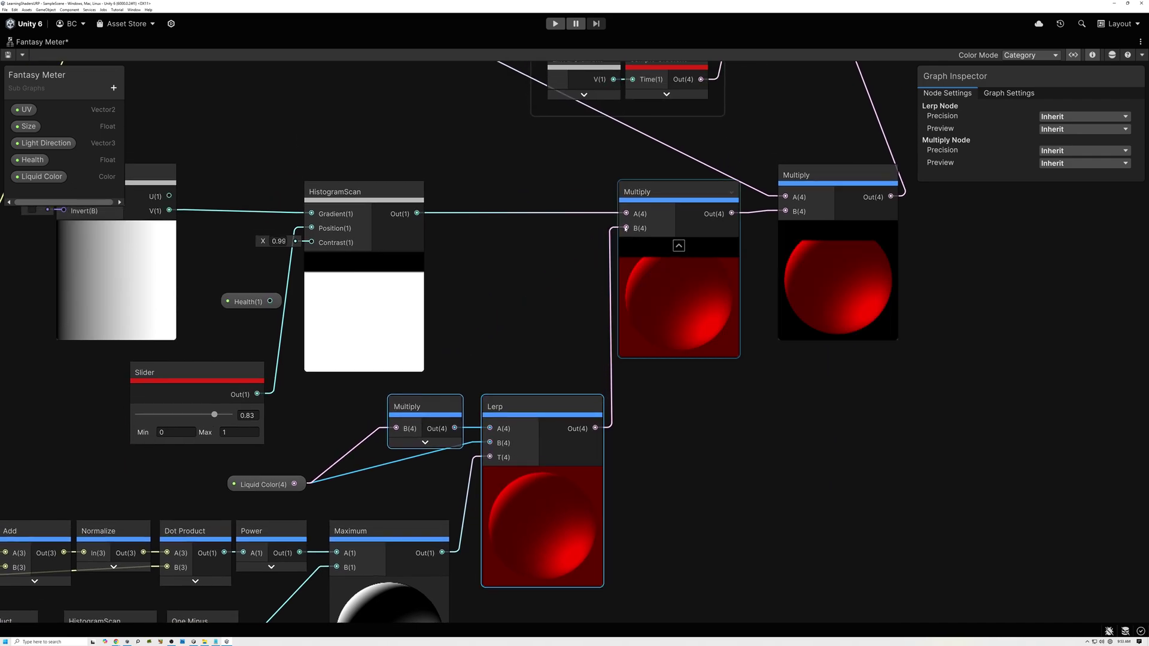
Check the masked liquid in the last two Multiply previews and set the test Slider feeding HistogramScan to 0.942.
middle_drag(719, 295, 577, 333)
scroll(725, 324, up, 5)
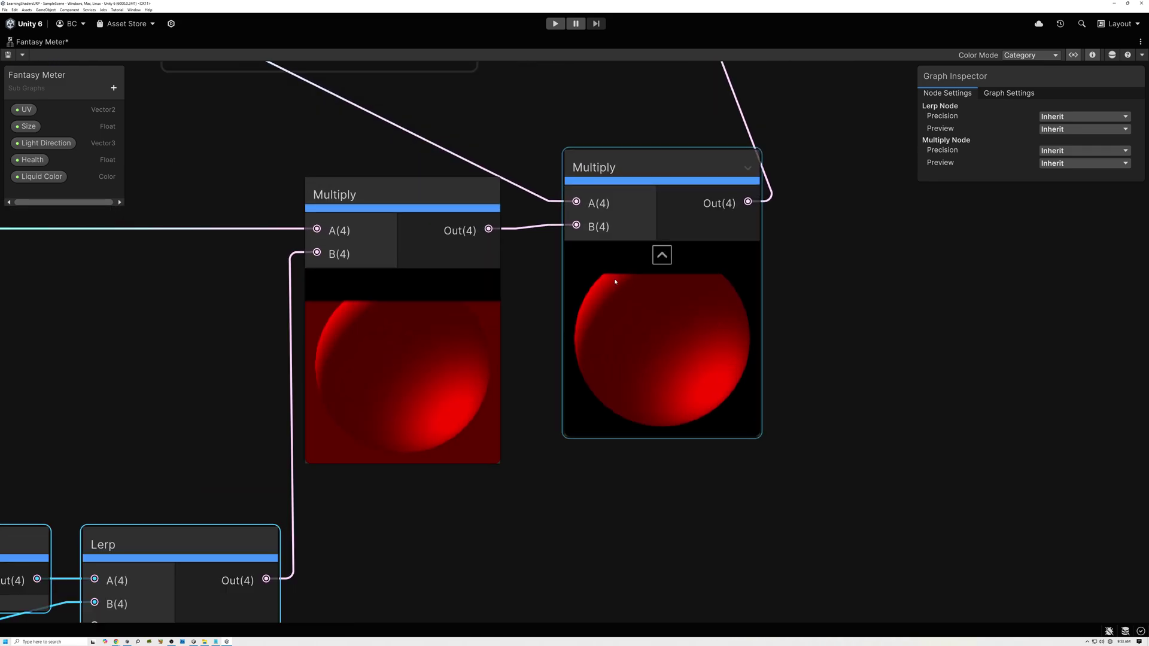
scroll(669, 343, down, 5)
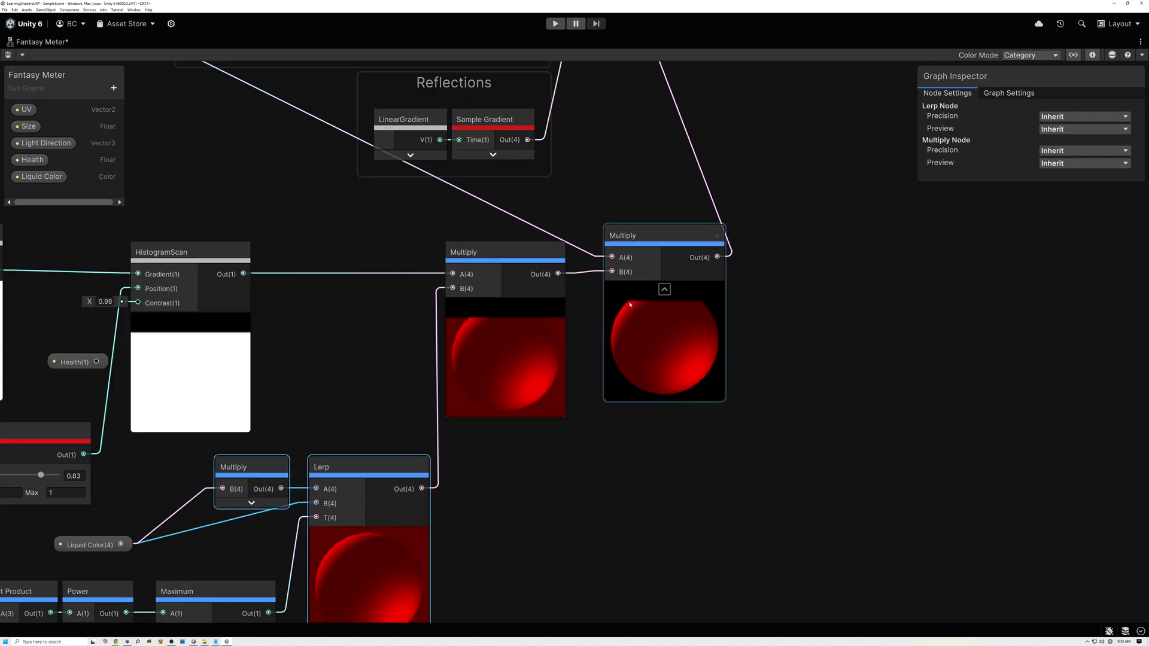
middle_drag(698, 326, 830, 306)
mouse_move(175, 458)
mouse_down()
mouse_move(101, 458)
mouse_move(185, 458)
mouse_up()
scroll(681, 286, down, 2)
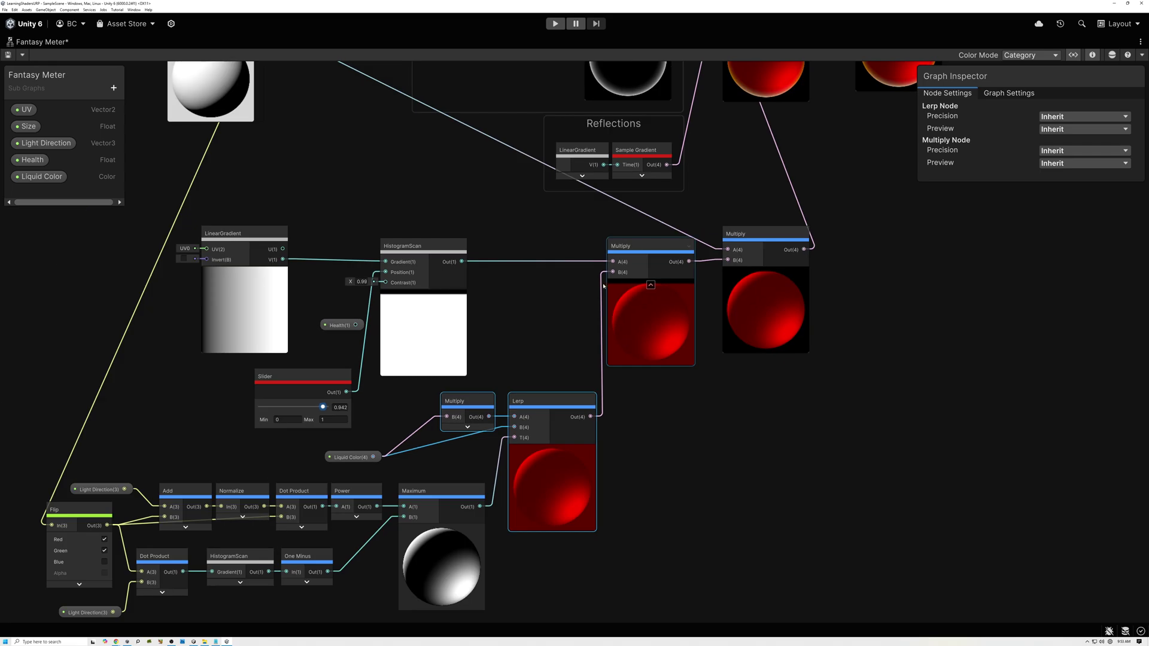
Move the test Slider just below the final Add node and set its value to 0.907.
middle_drag(681, 285, 638, 345)
drag(283, 433, 848, 211)
middle_drag(855, 179, 629, 364)
scroll(618, 286, up, 7)
scroll(643, 312, down, 2)
drag(666, 544, 627, 462)
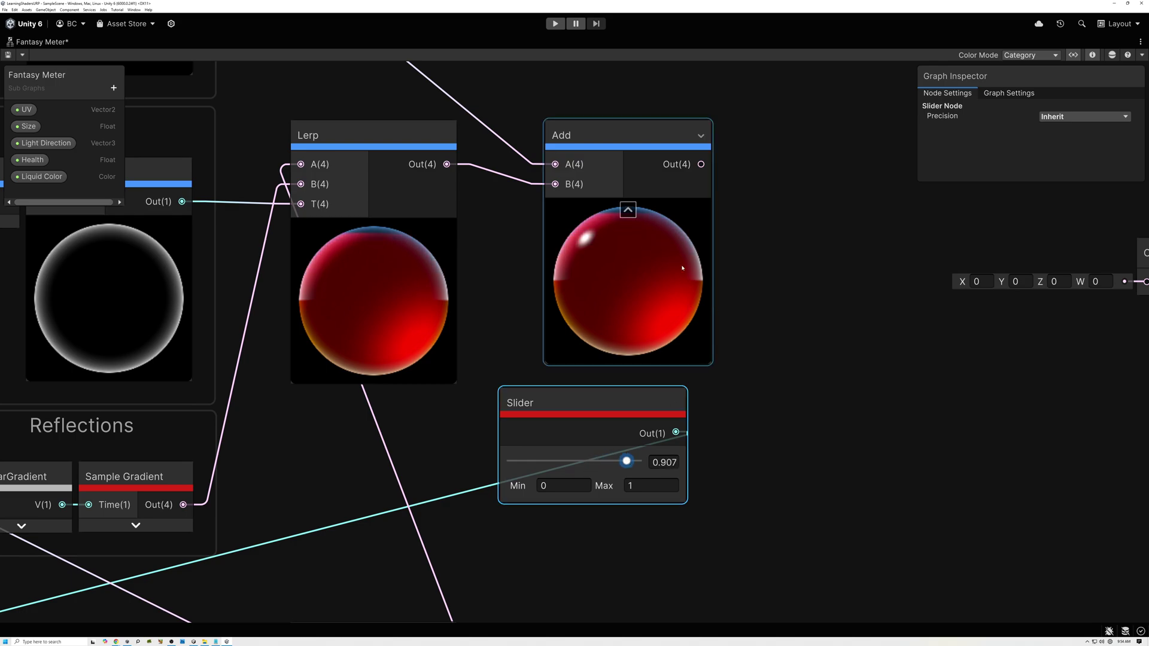
Return the Slider to below the Health property and connect Health to the upper HistogramScan's Position input in its place.
scroll(659, 302, up, 3)
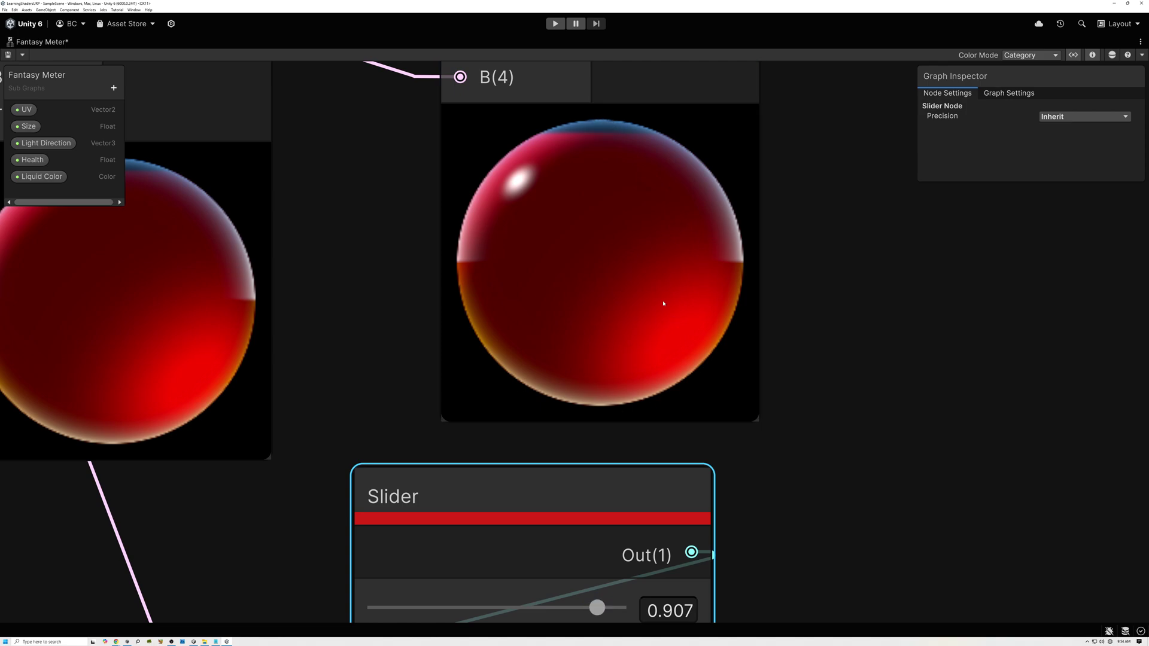
middle_drag(663, 303, 689, 418)
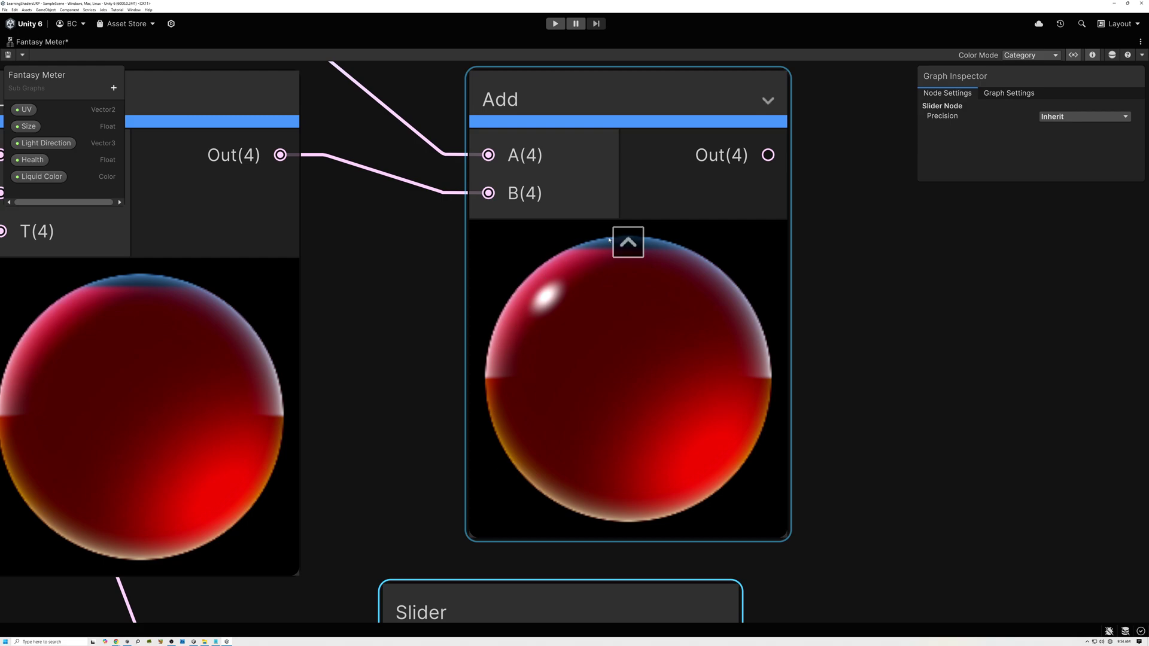
scroll(574, 288, down, 10)
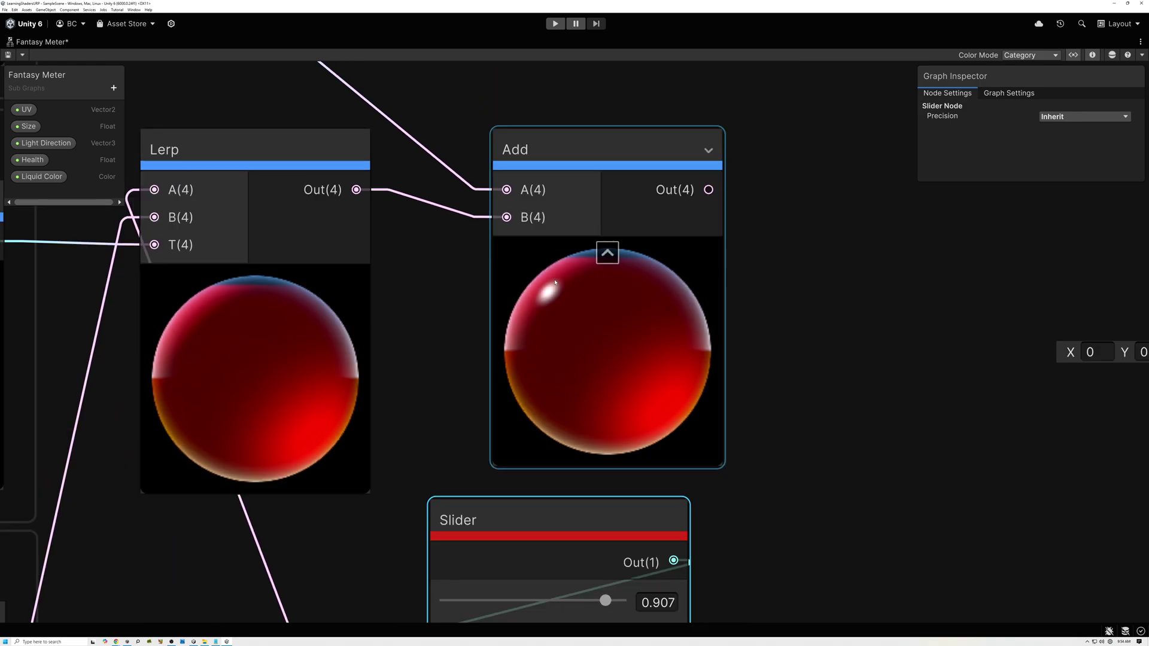
scroll(706, 293, down, 3)
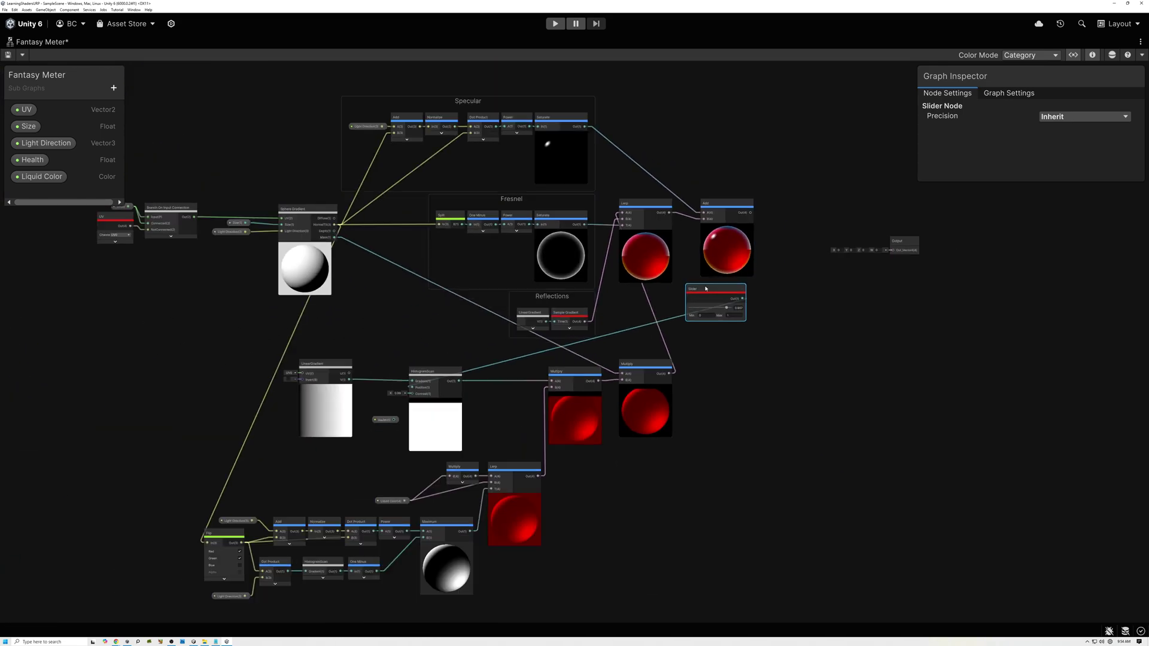
middle_drag(707, 293, 808, 297)
mouse_move(785, 303)
mouse_down()
mouse_move(535, 368)
mouse_move(427, 464)
mouse_up()
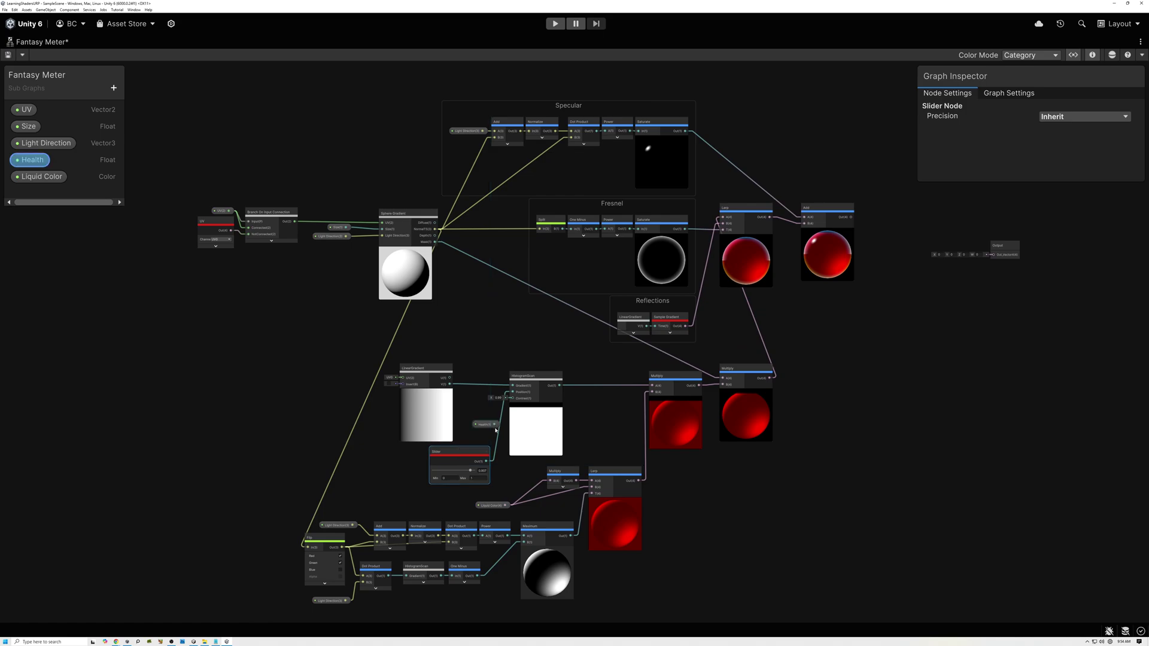
scroll(472, 467, up, 3)
drag(513, 393, 548, 330)
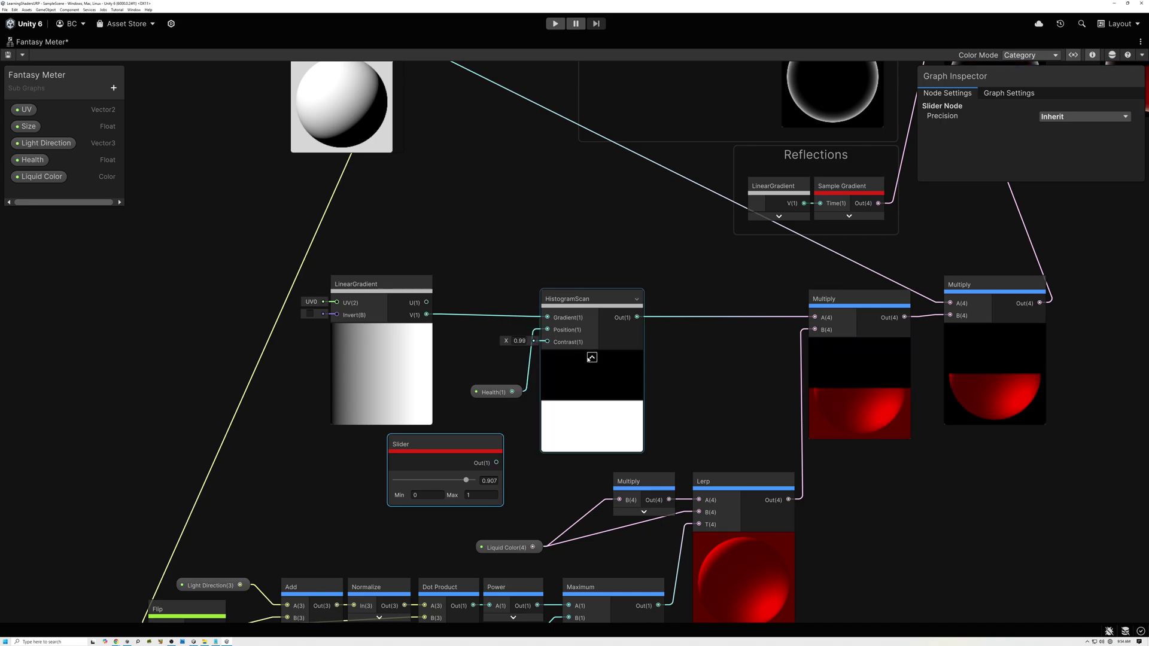
Collapse the upper HistogramScan and LinearGradient previews, and move LinearGradient and the Health property closer to HistogramScan.
click(592, 357)
click(382, 330)
click(360, 284)
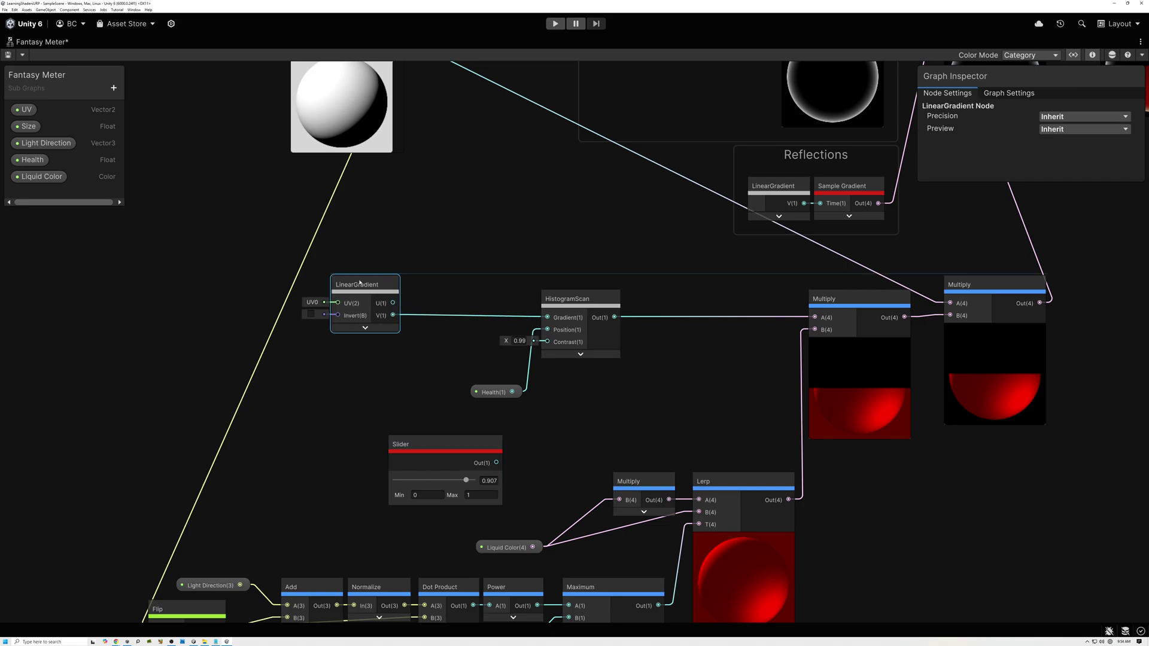
drag(359, 283, 476, 283)
drag(497, 395, 484, 364)
mouse_move(591, 375)
middle_down()
mouse_move(520, 330)
mouse_move(536, 313)
middle_up()
scroll(531, 312, down, 3)
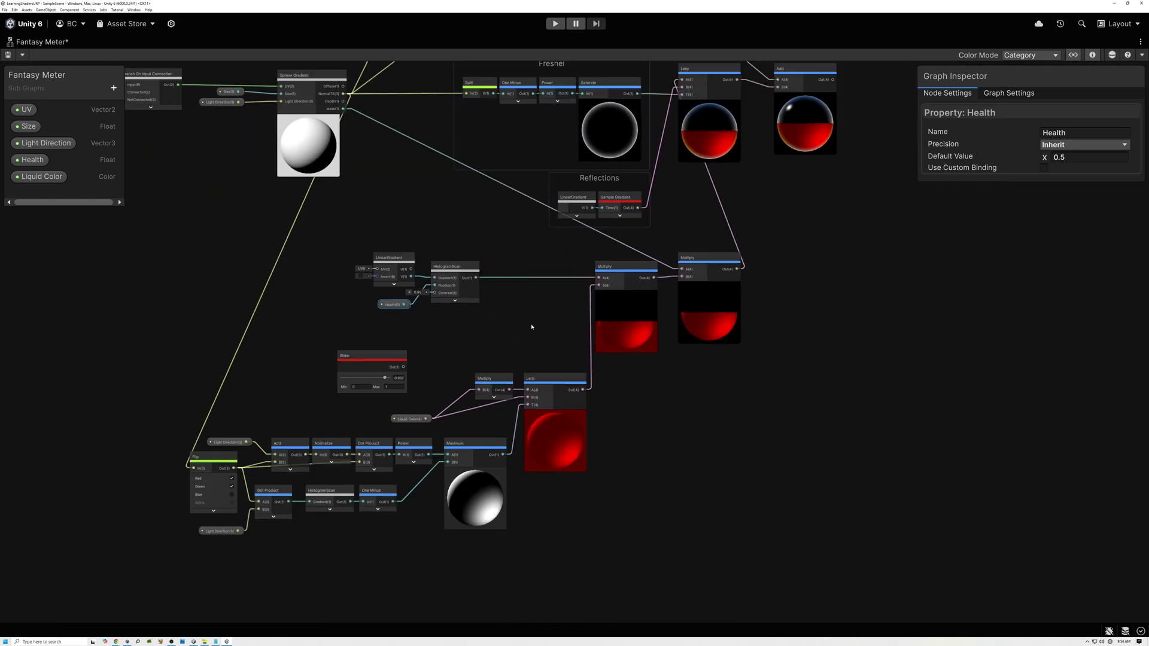
middle_drag(529, 333, 465, 433)
middle_drag(724, 267, 660, 344)
scroll(699, 279, up, 5)
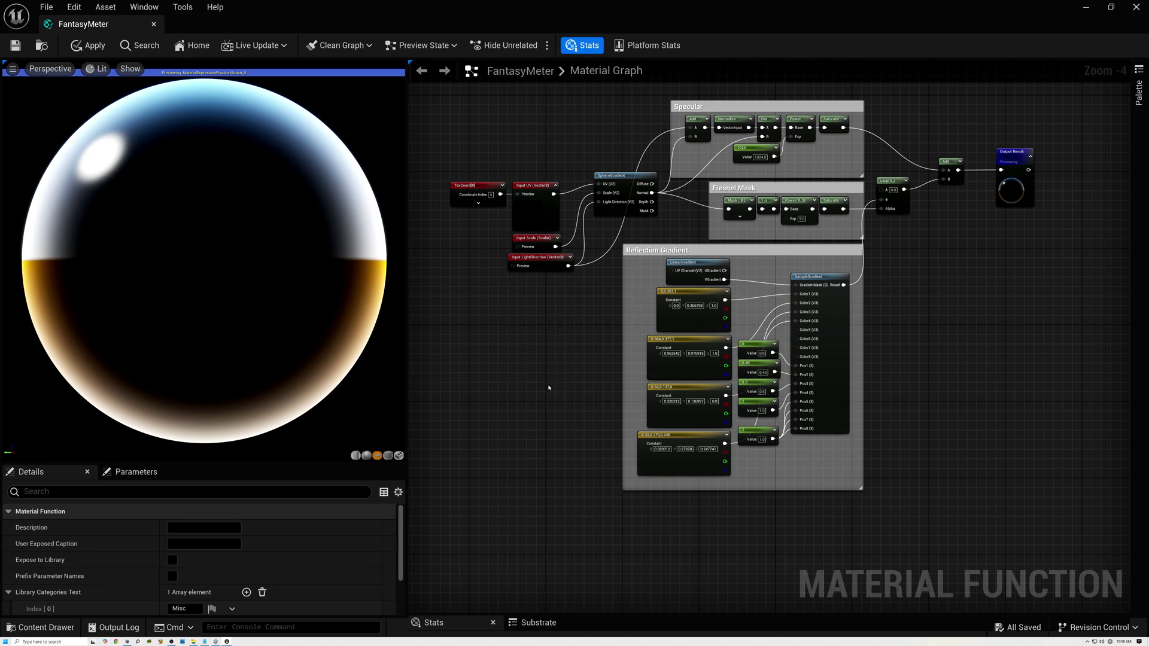
Switch to the FantasyMeter material function in Unreal and add a HistogramScan node in the empty area below the Reflection Gradient group.
right_drag(550, 396, 492, 215)
scroll(651, 356, up, 4)
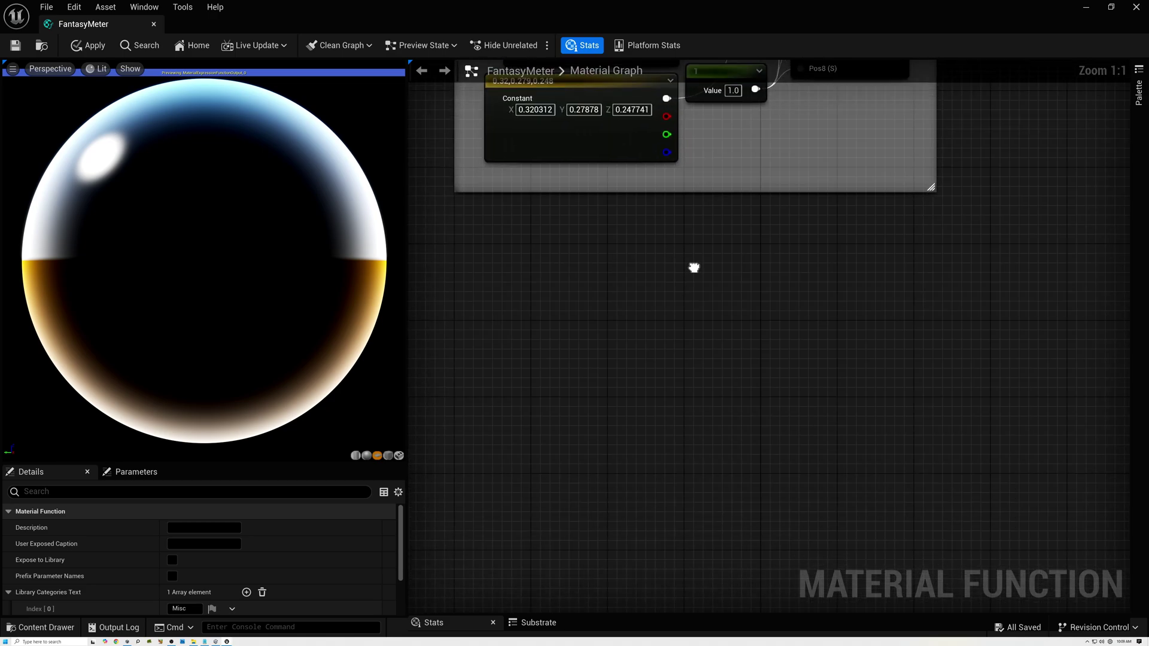
right_click(702, 279)
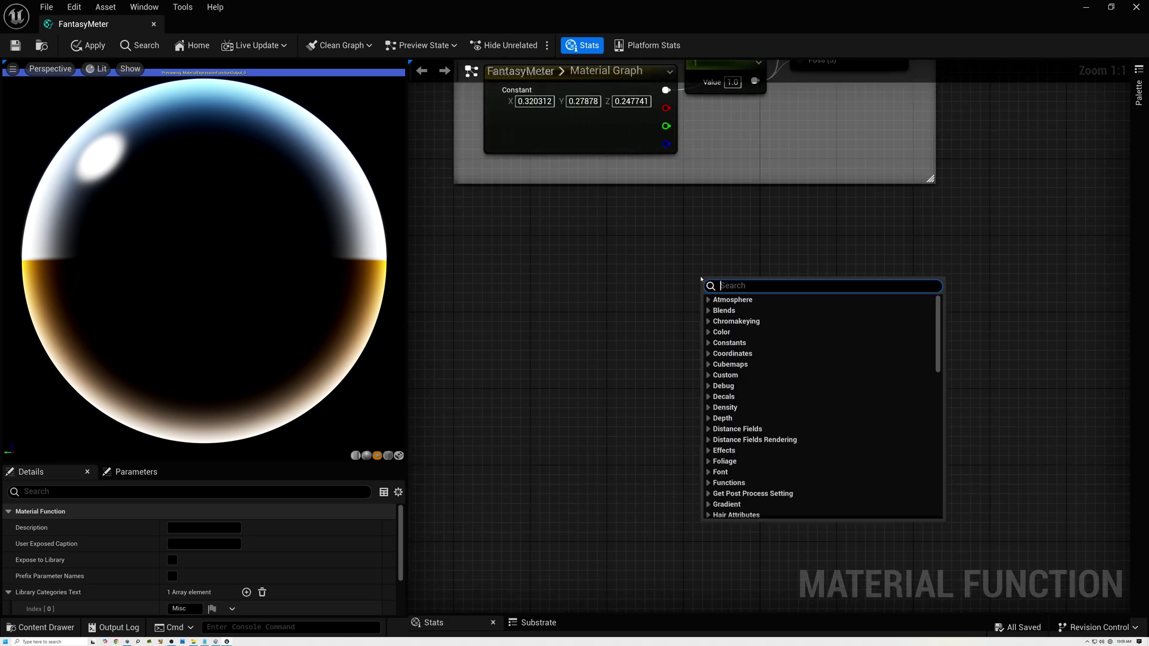
text(hist)
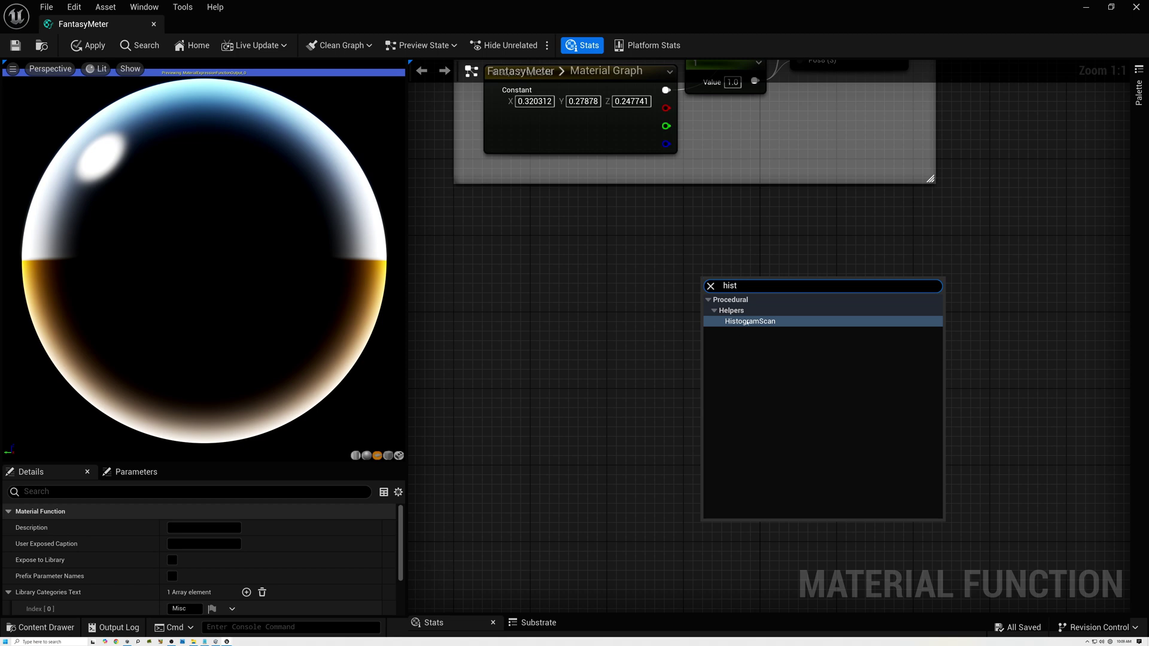
click(748, 321)
drag(735, 298, 682, 298)
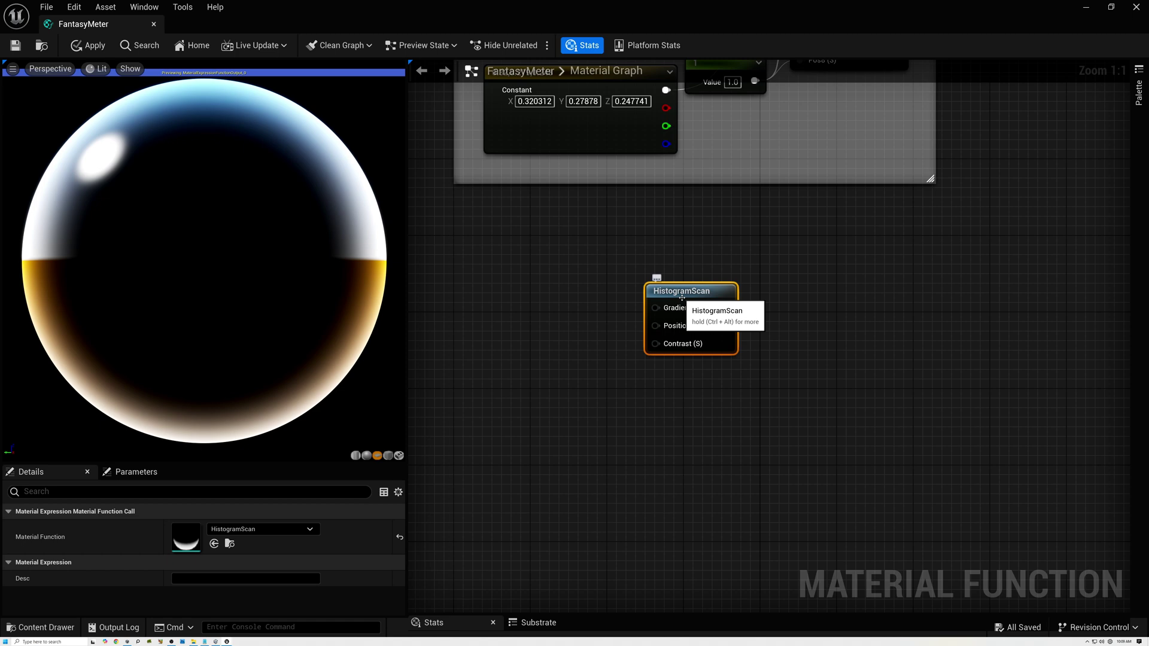
Add a LinearGradient node left of HistogramScan and connect its VGradient output to HistogramScan's Gradient input.
right_click(514, 312)
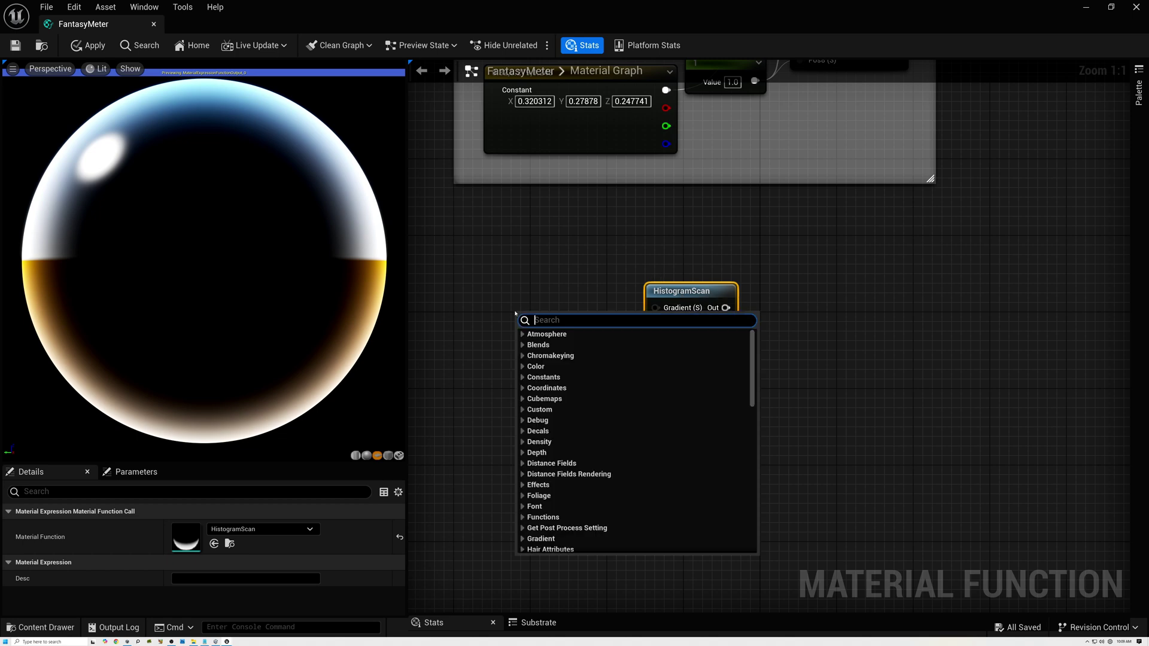
text(linear)
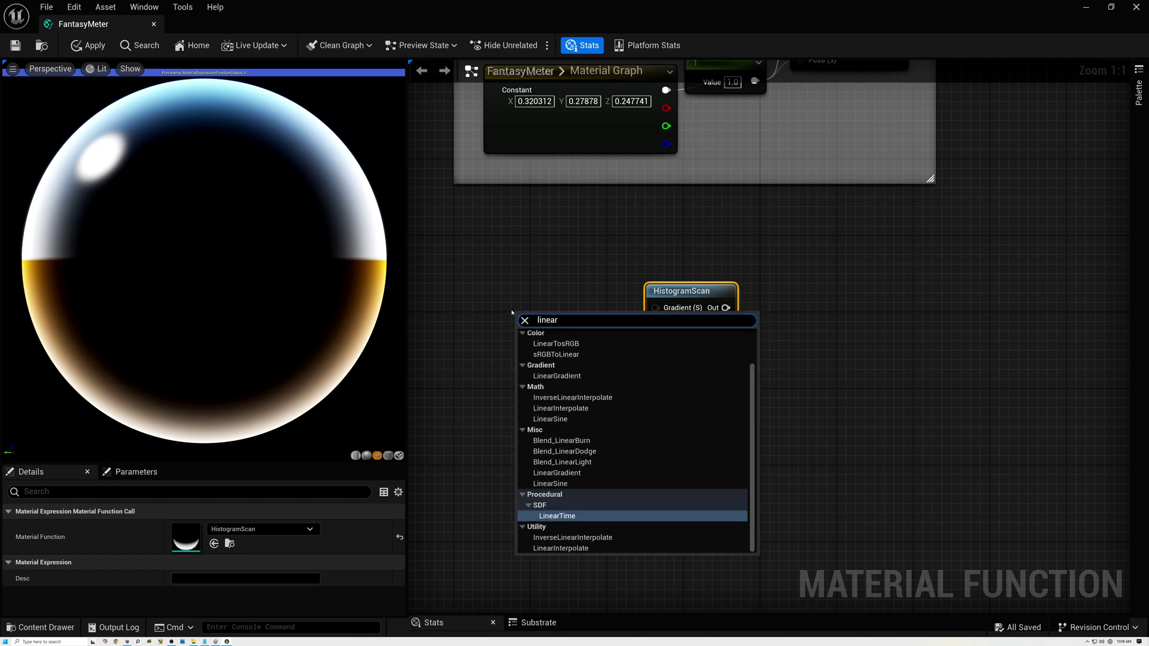
click(557, 472)
drag(580, 320, 538, 281)
drag(588, 317, 705, 300)
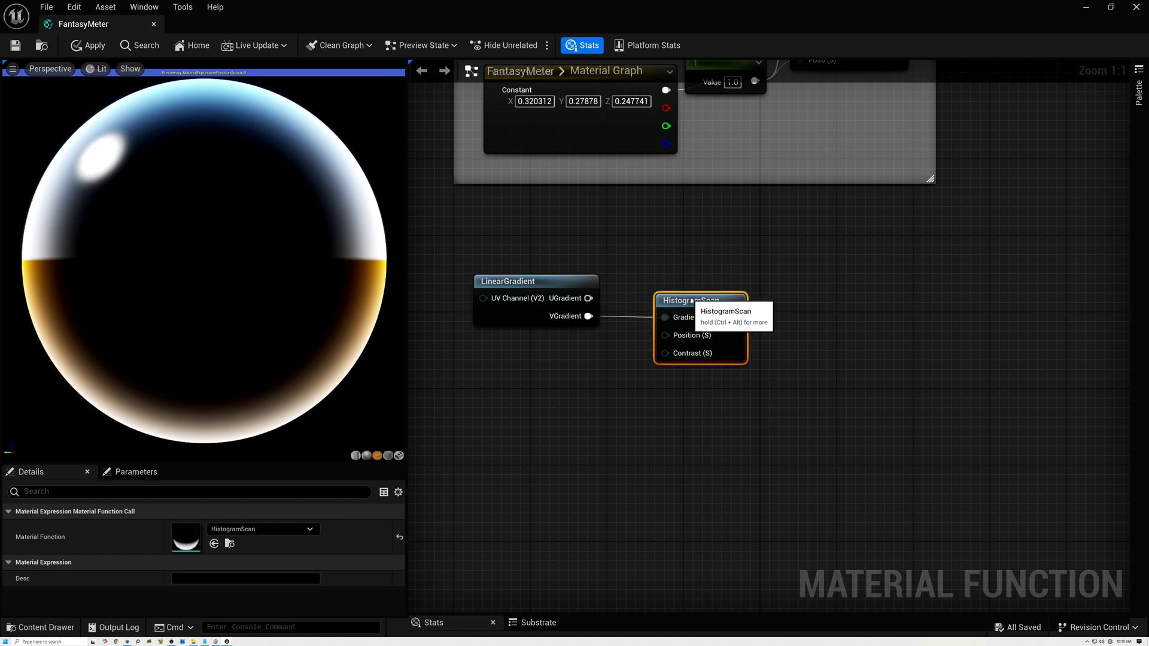
Preview HistogramScan, compare it with a preview of LinearGradient, and return the preview to HistogramScan.
right_click(695, 302)
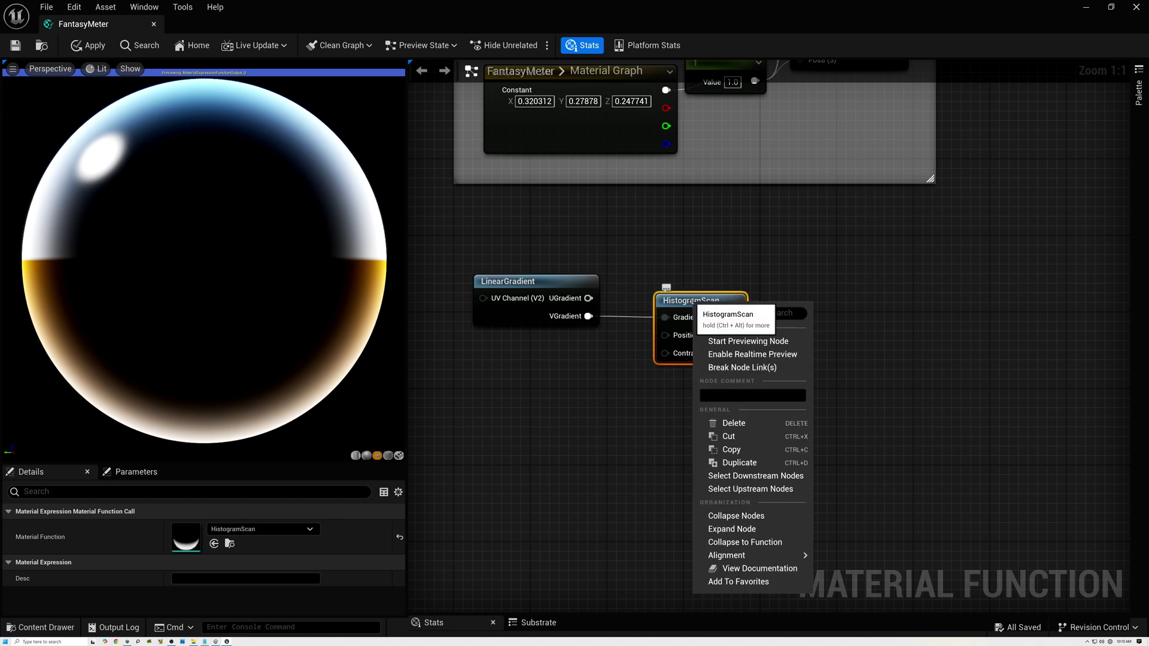
click(738, 342)
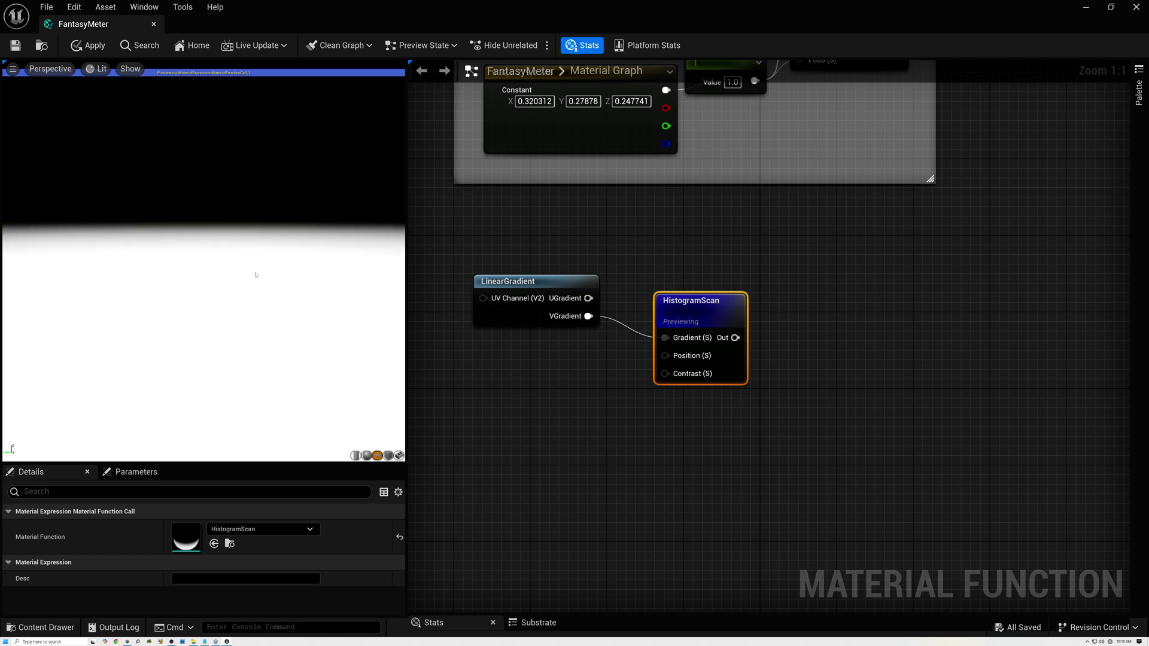
right_click(527, 285)
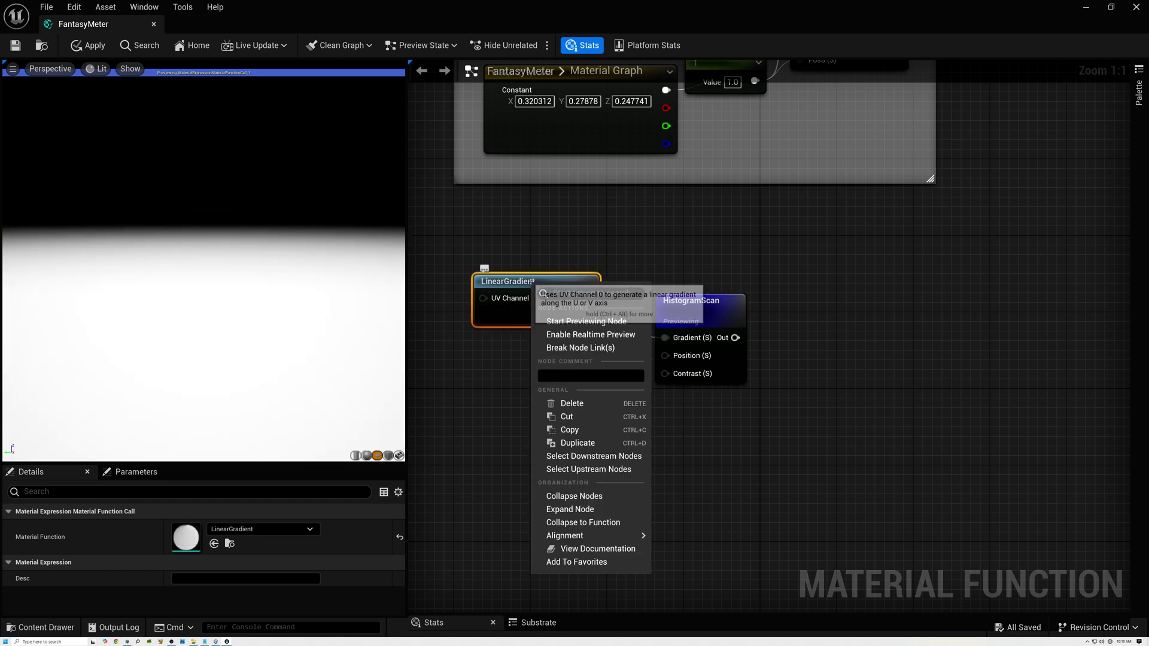
click(578, 318)
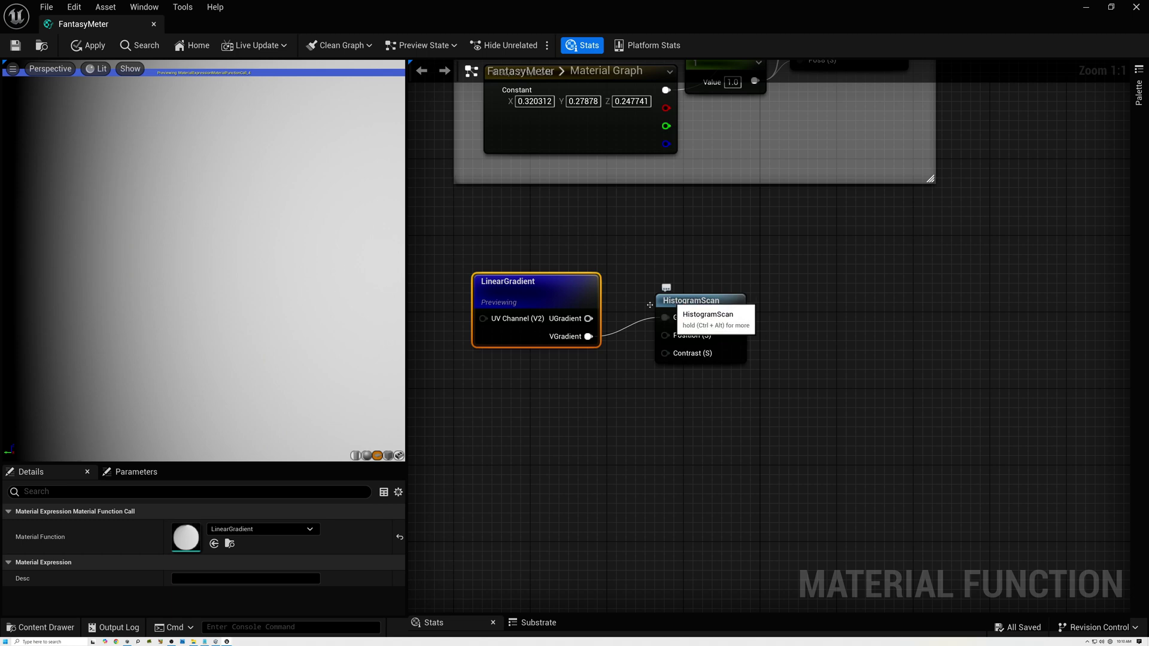
right_click(704, 300)
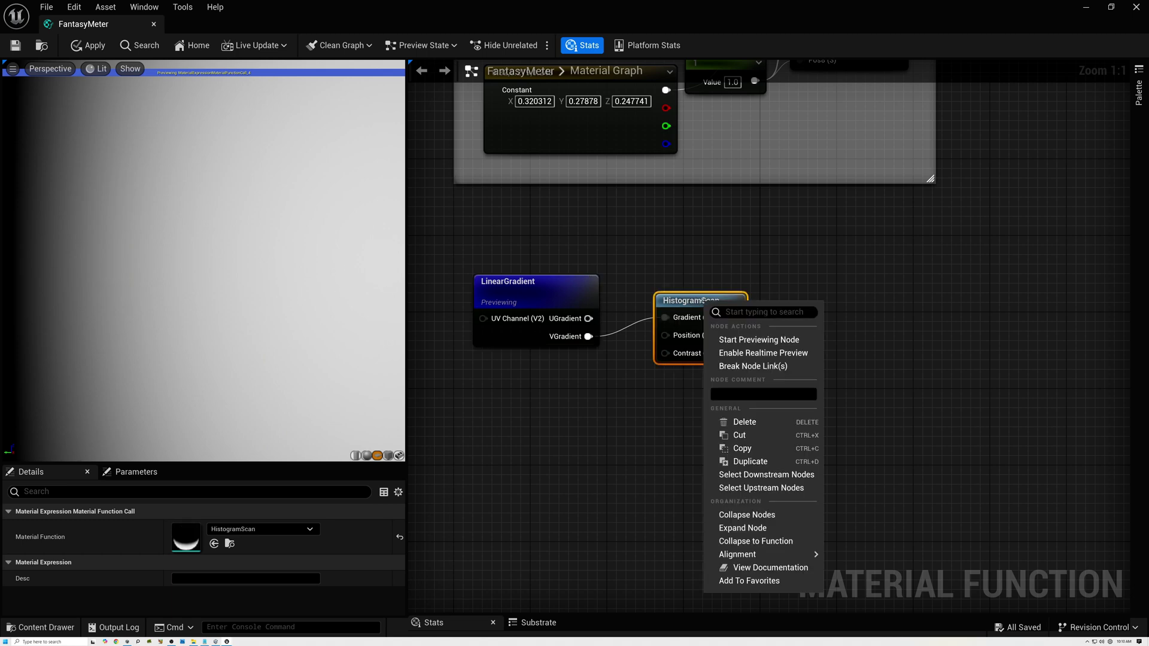
click(742, 340)
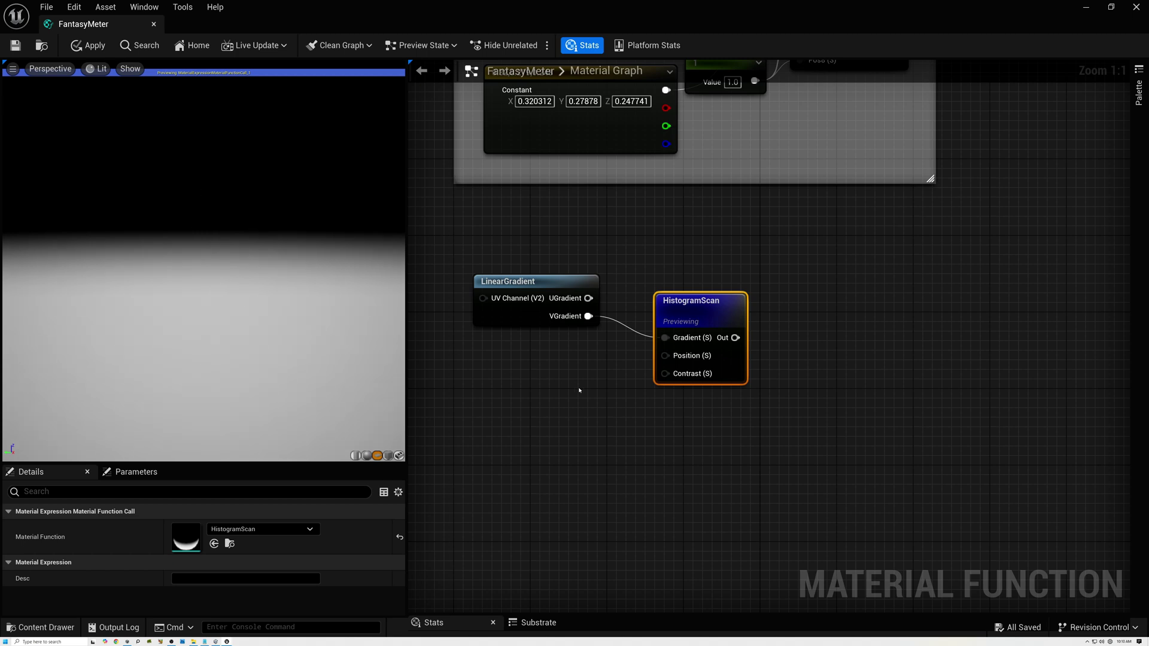
Add a Constant of 0.99, connect it to HistogramScan's Contrast input, and place it below LinearGradient with a gap between them.
mouse_move(688, 376)
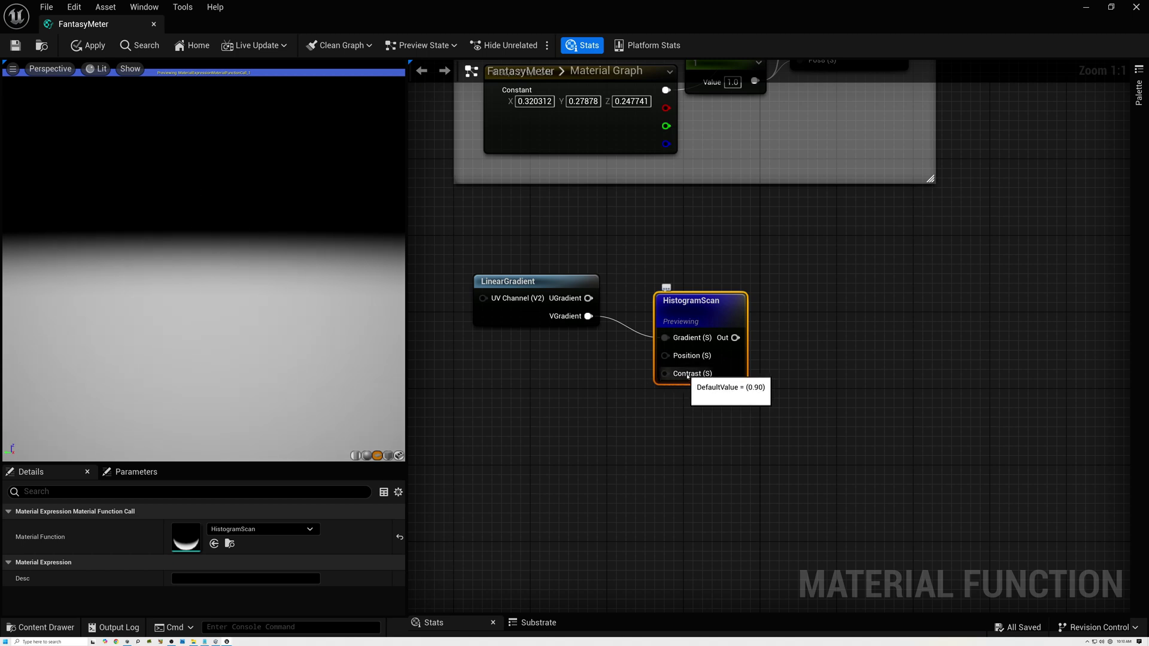
click(517, 370)
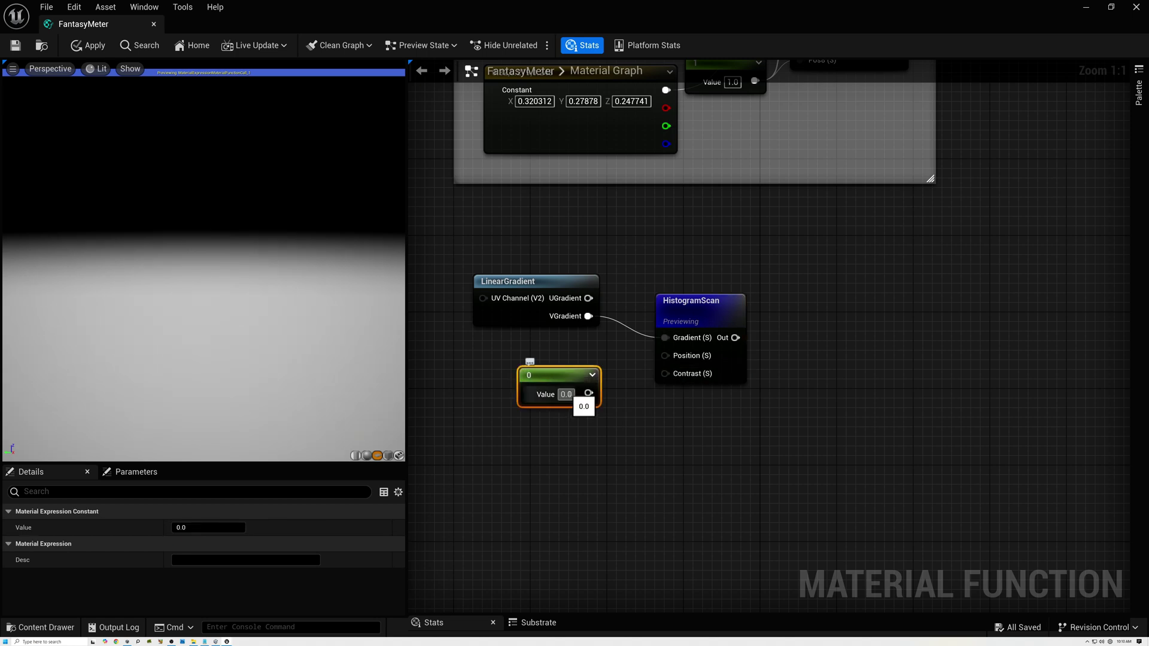
click(574, 395)
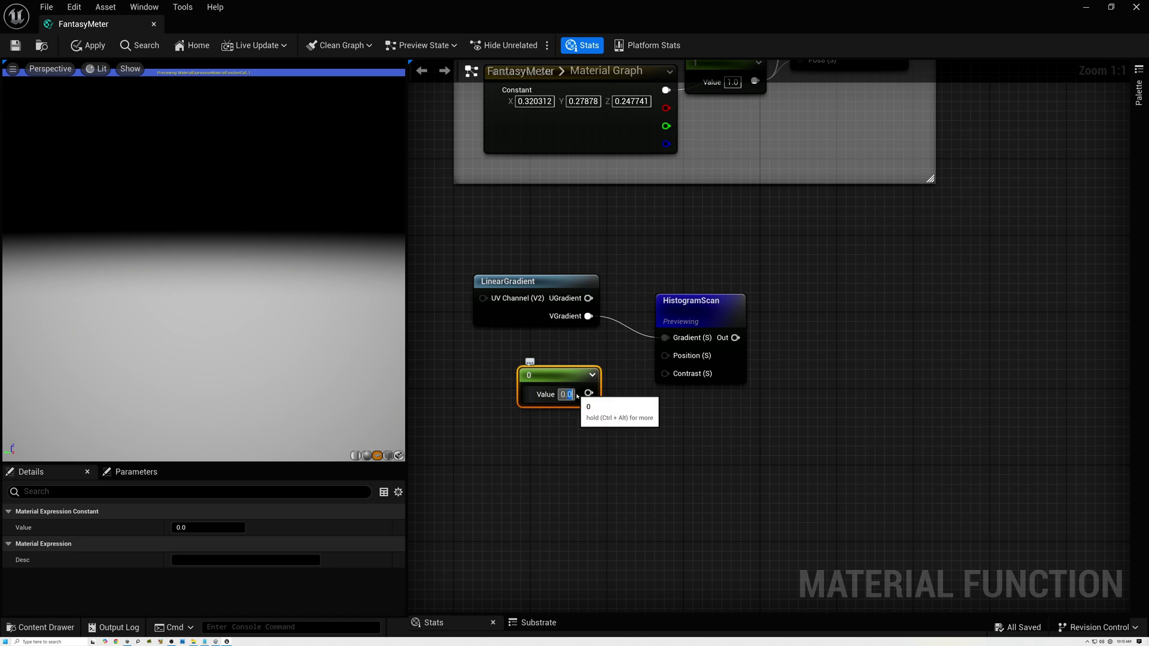
text(0.99)
key(Return)
drag(594, 393, 665, 374)
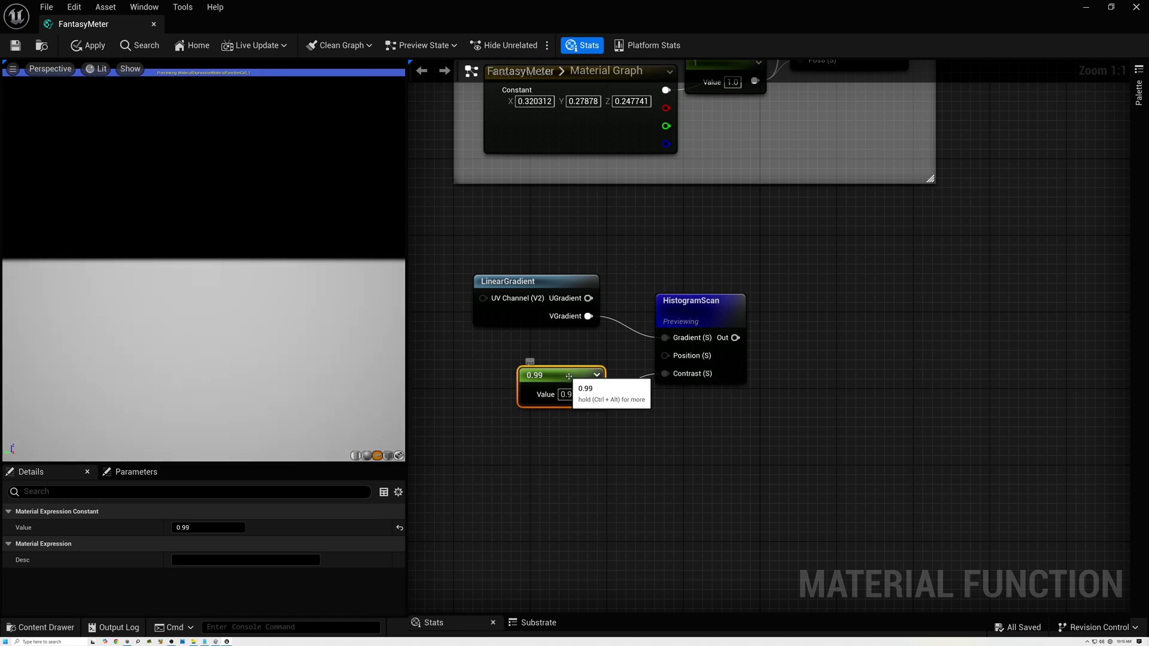
mouse_move(569, 381)
mouse_down()
mouse_move(600, 374)
mouse_move(591, 384)
mouse_up()
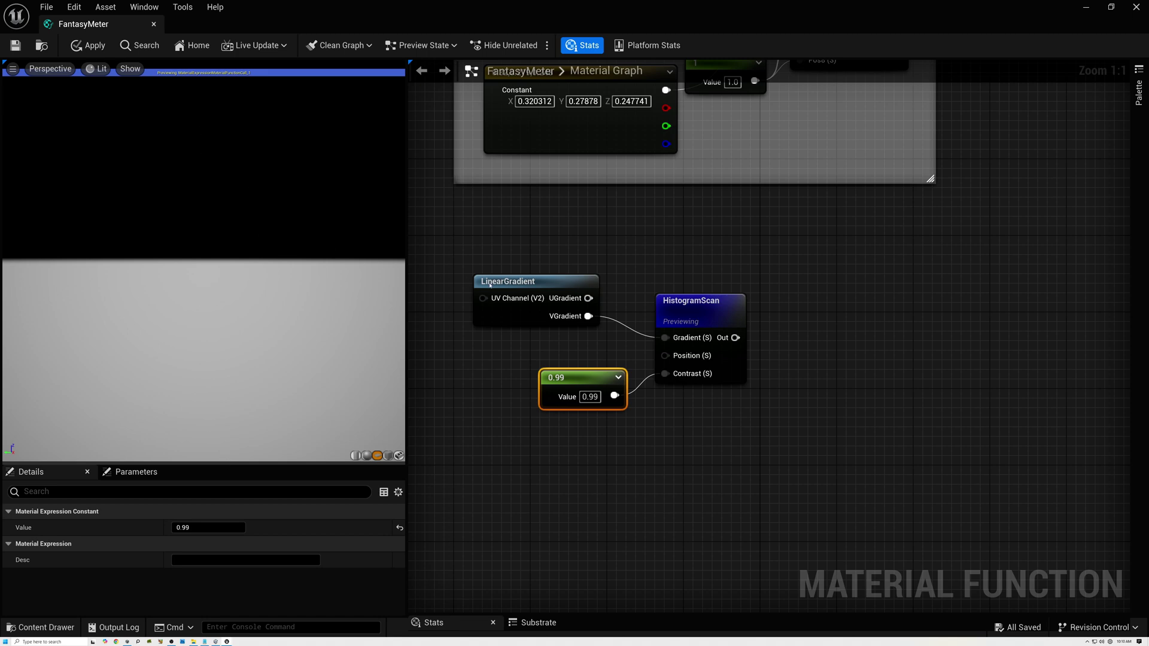
click(698, 306)
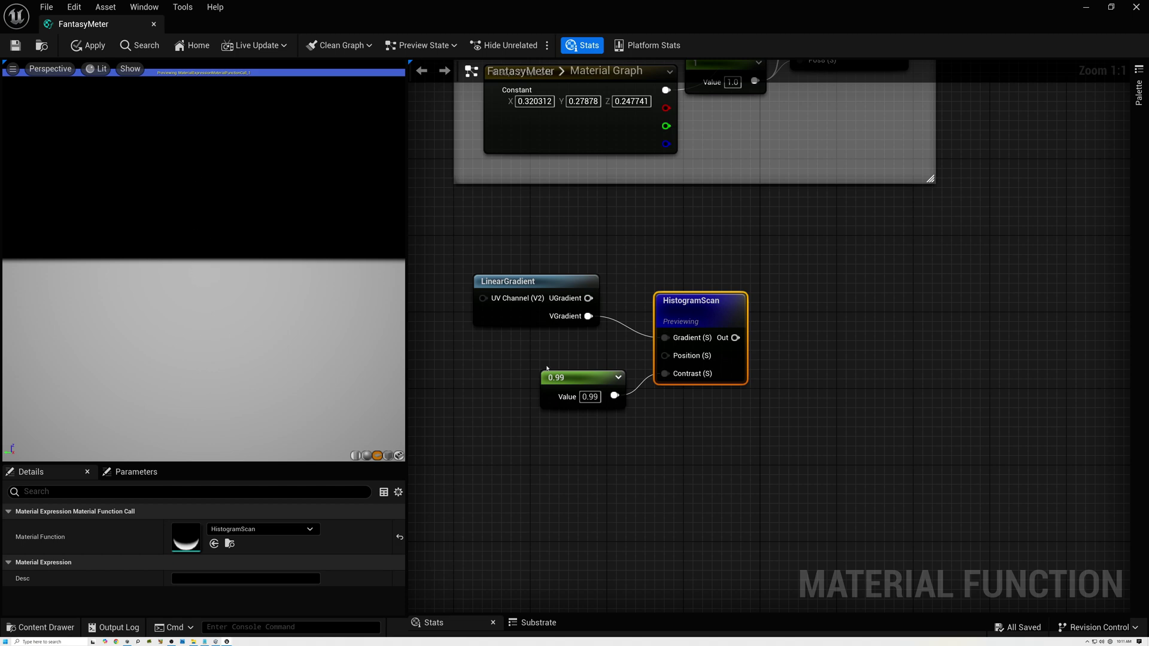
drag(593, 386, 573, 405)
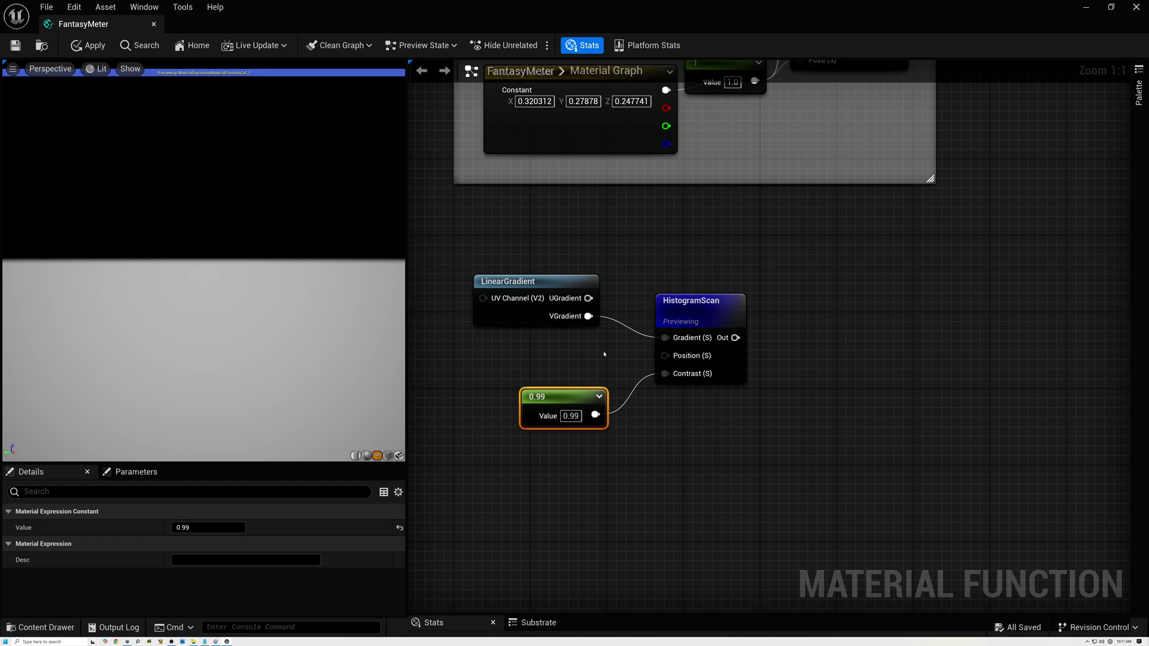
Add a FunctionInput node just below LinearGradient and name the input Health.
right_click(486, 352)
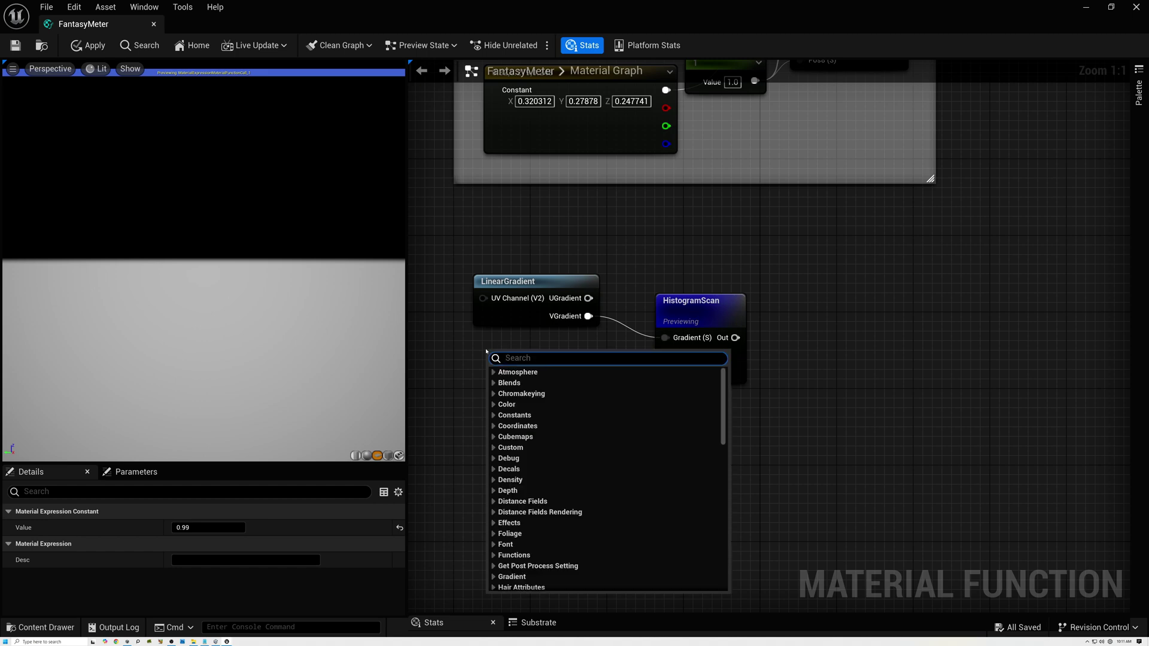
text(inpu)
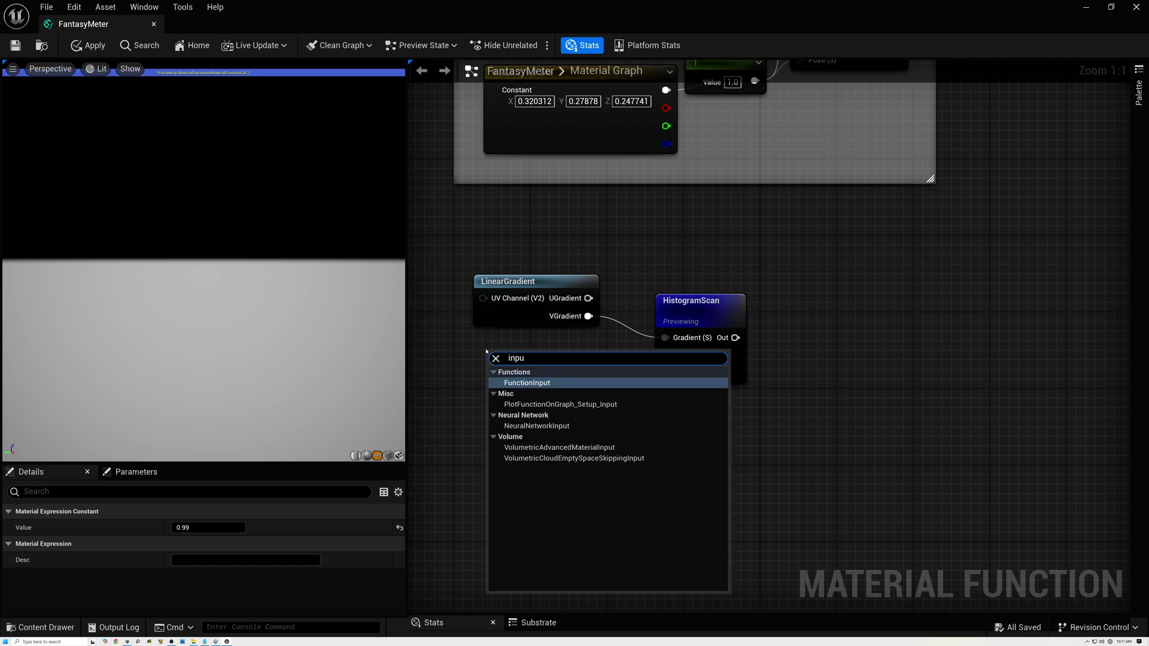
click(527, 383)
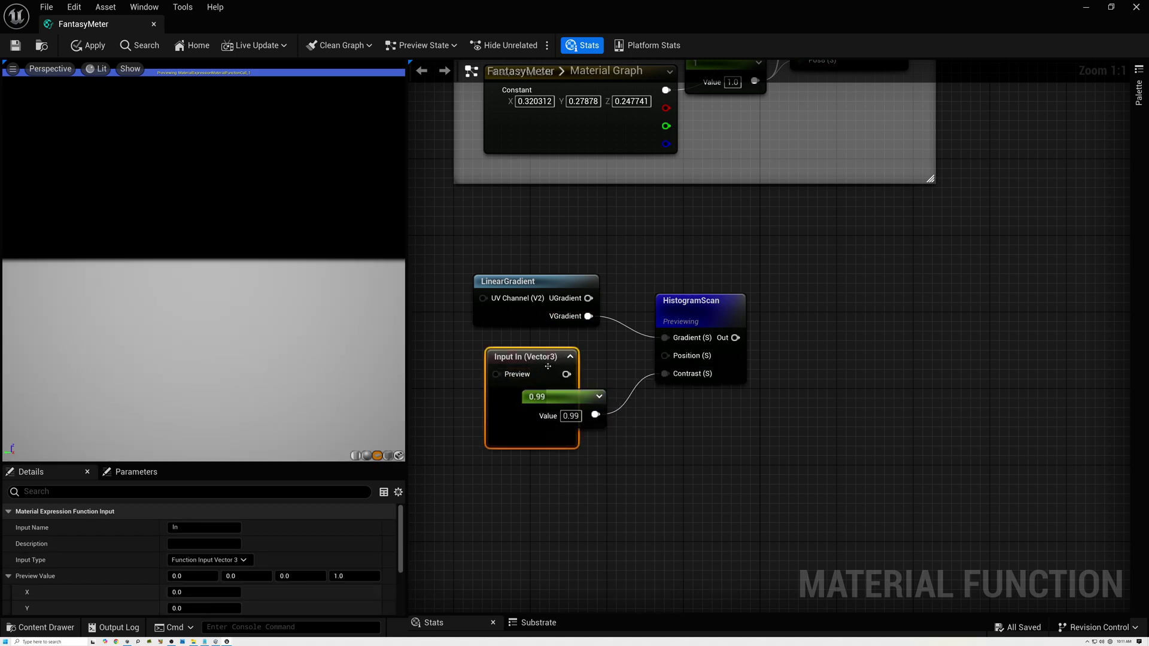
drag(532, 357, 523, 357)
click(199, 526)
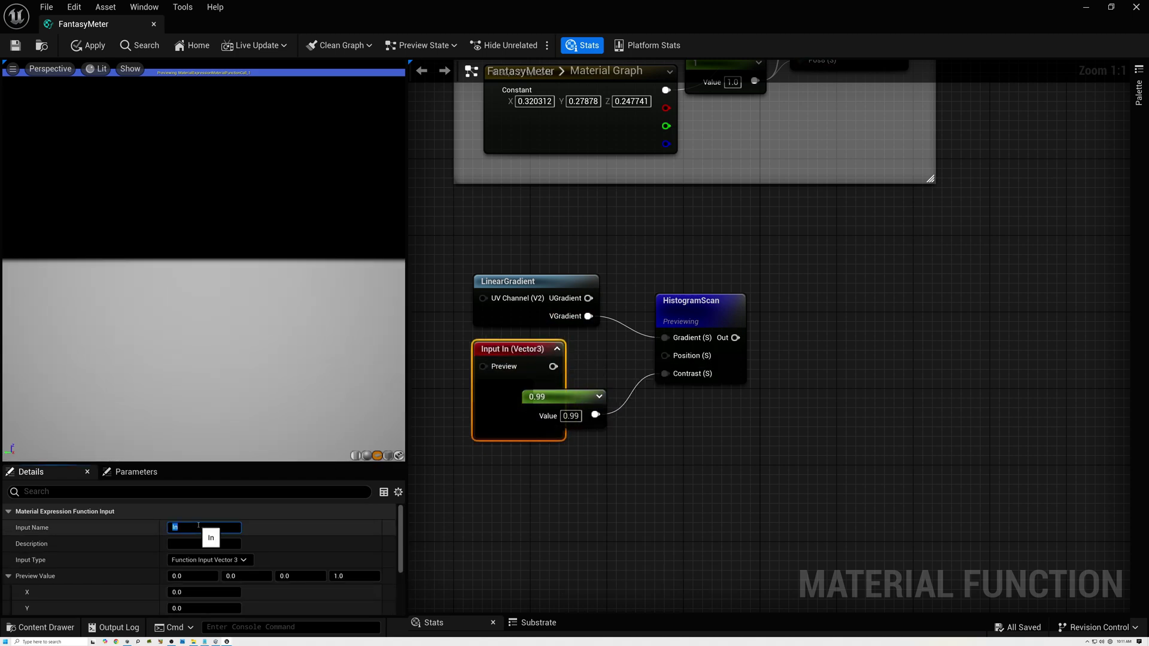
text(Healthe)
key(BackSpace)
key(Return)
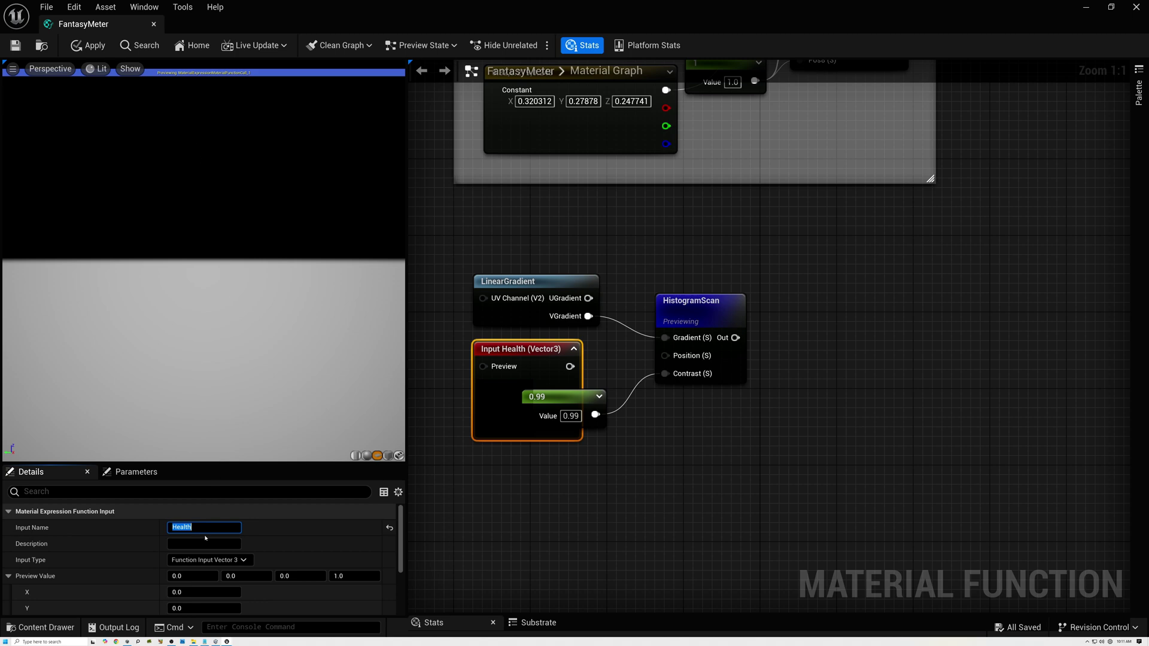
Set the Health input's type to Function Input Scalar and its first preview value to 0.9.
click(211, 560)
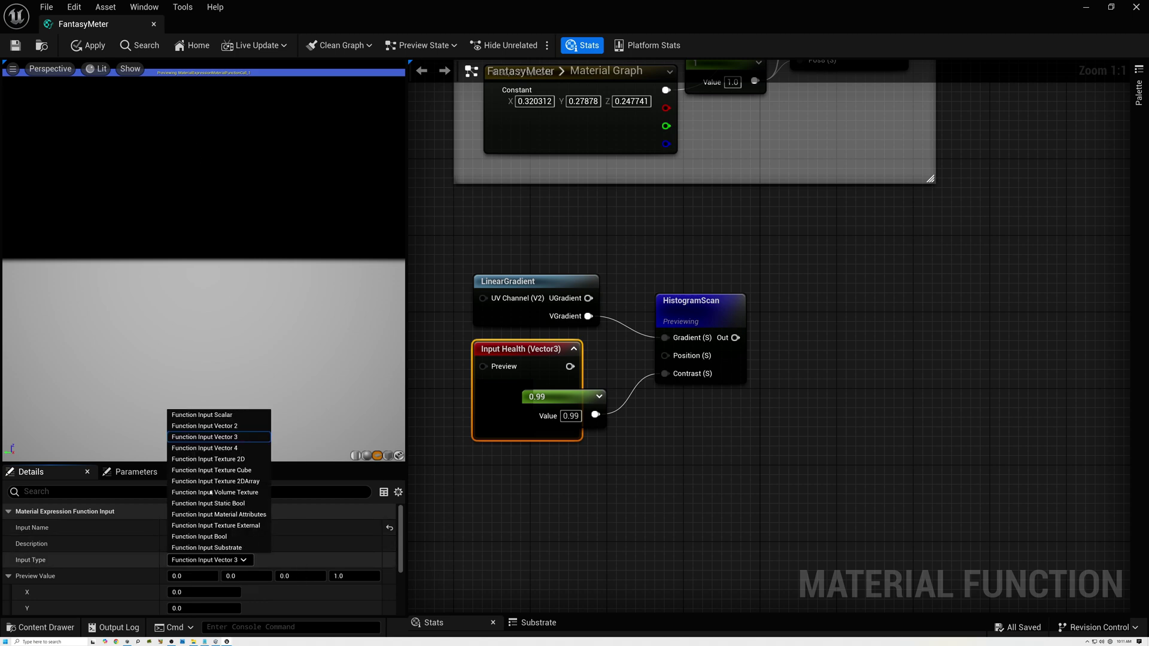
click(202, 415)
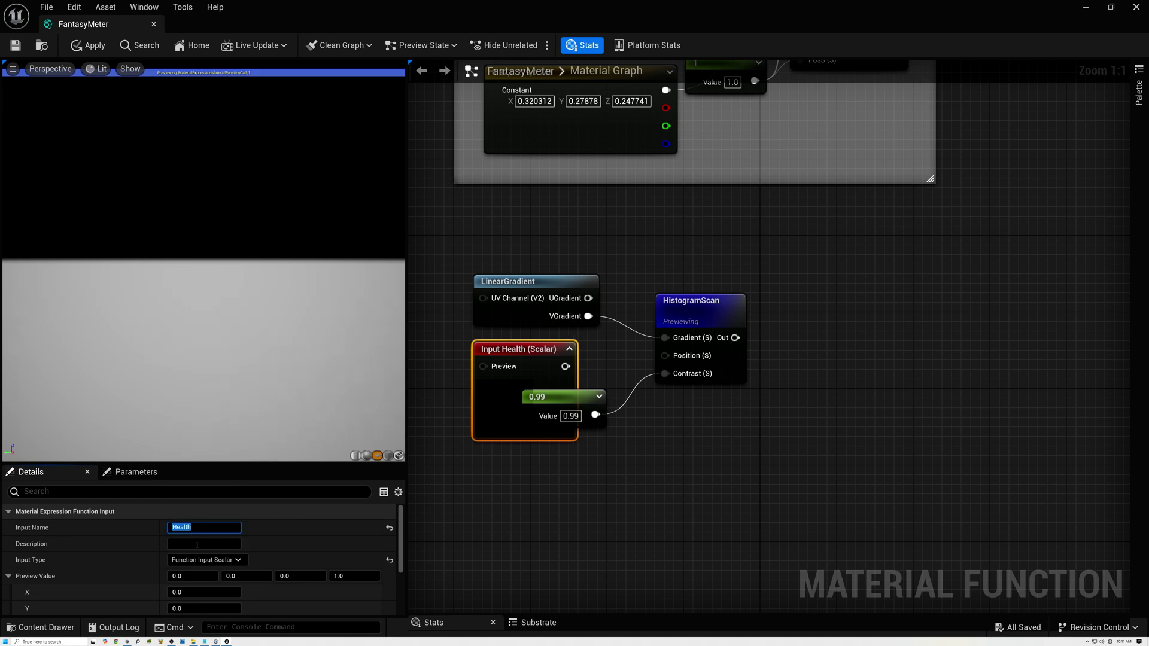
click(191, 576)
text(0)
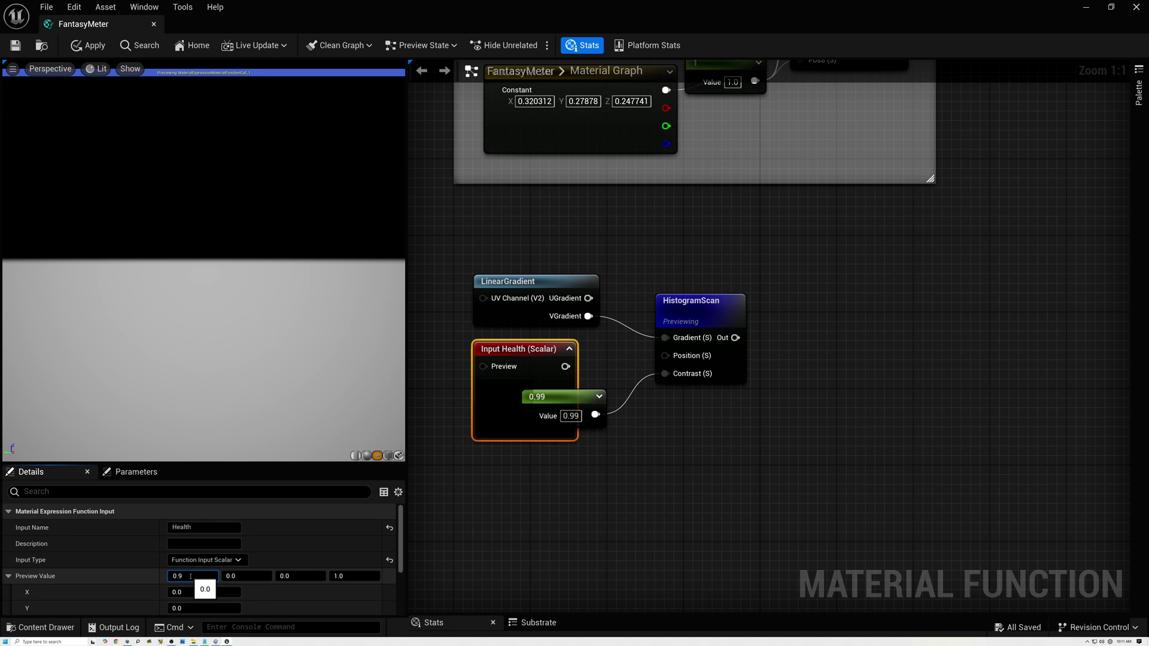
key(Return)
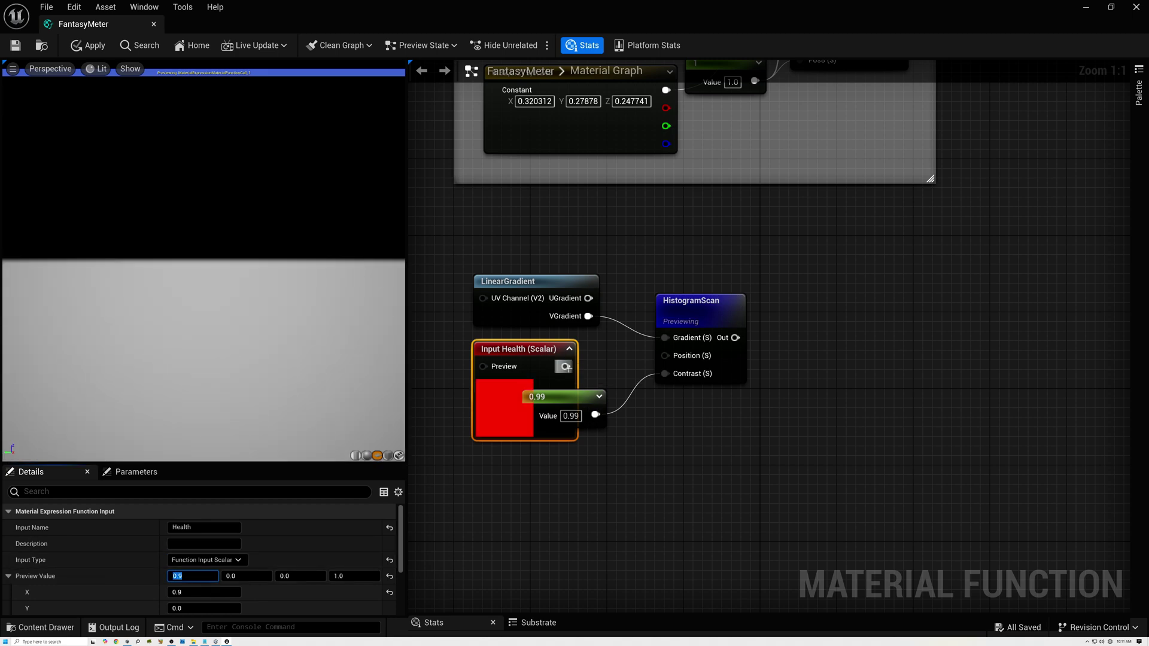
Connect Health to HistogramScan's Position input, then collapse the Health node and fit it between LinearGradient and the 0.99 constant.
mouse_move(565, 367)
mouse_down()
mouse_move(623, 377)
mouse_move(665, 356)
mouse_up()
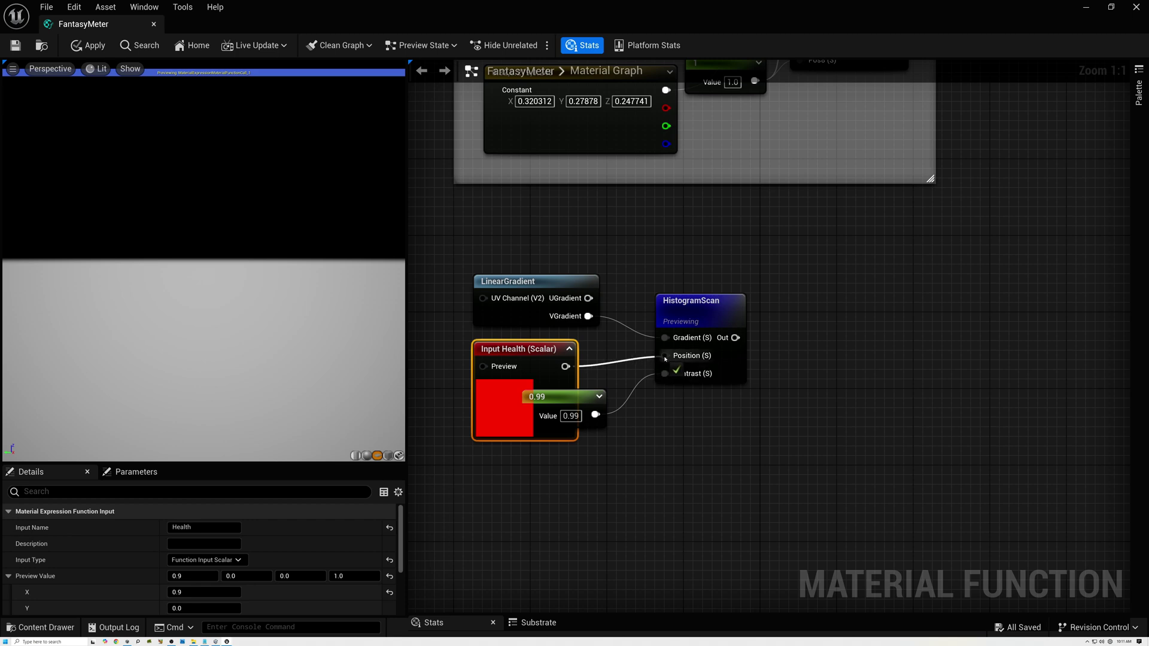
click(569, 349)
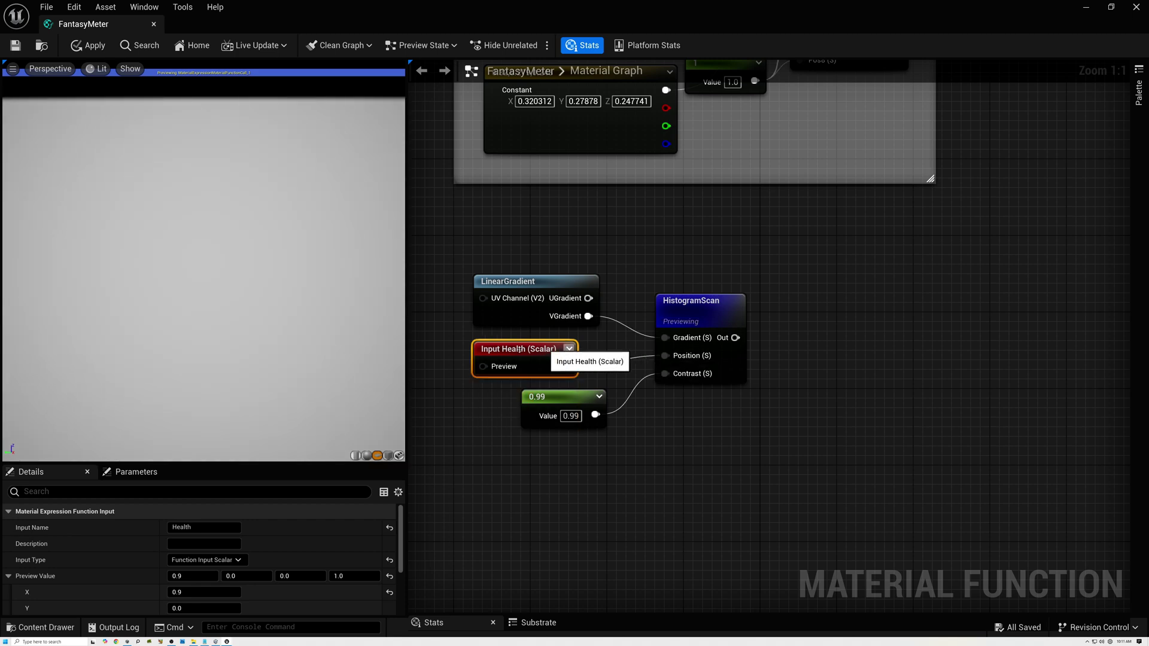
drag(538, 348, 557, 349)
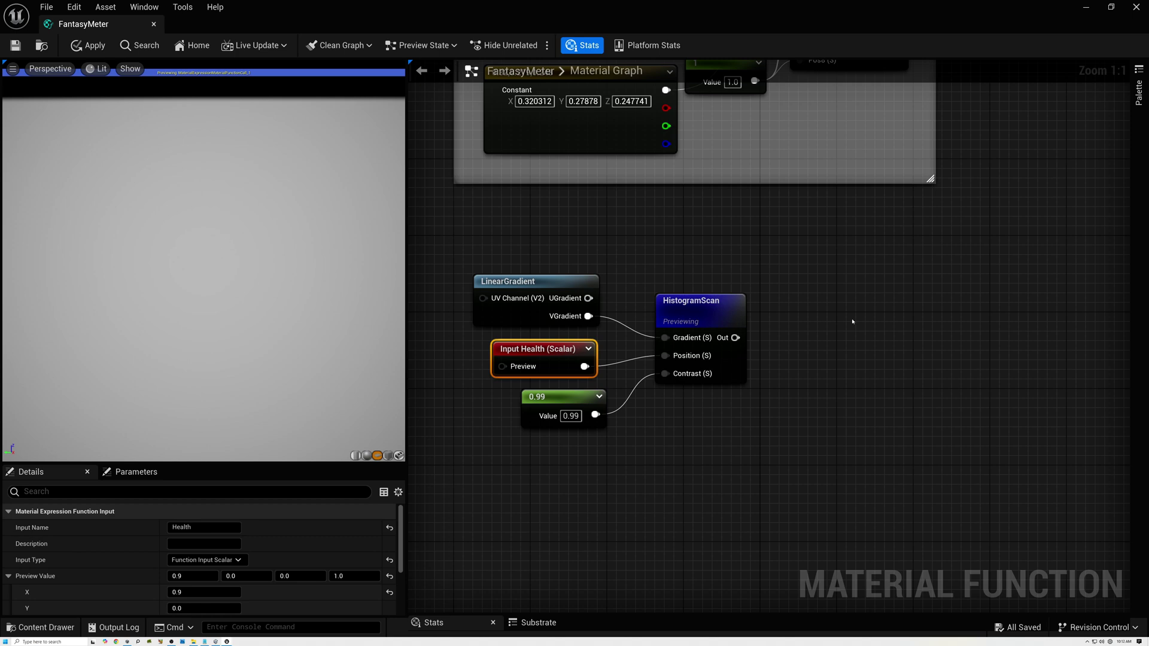
Add a FunctionInput node of type Function Input Vector 3 below HistogramScan and name the input LiquidColor.
right_click(635, 460)
text(input)
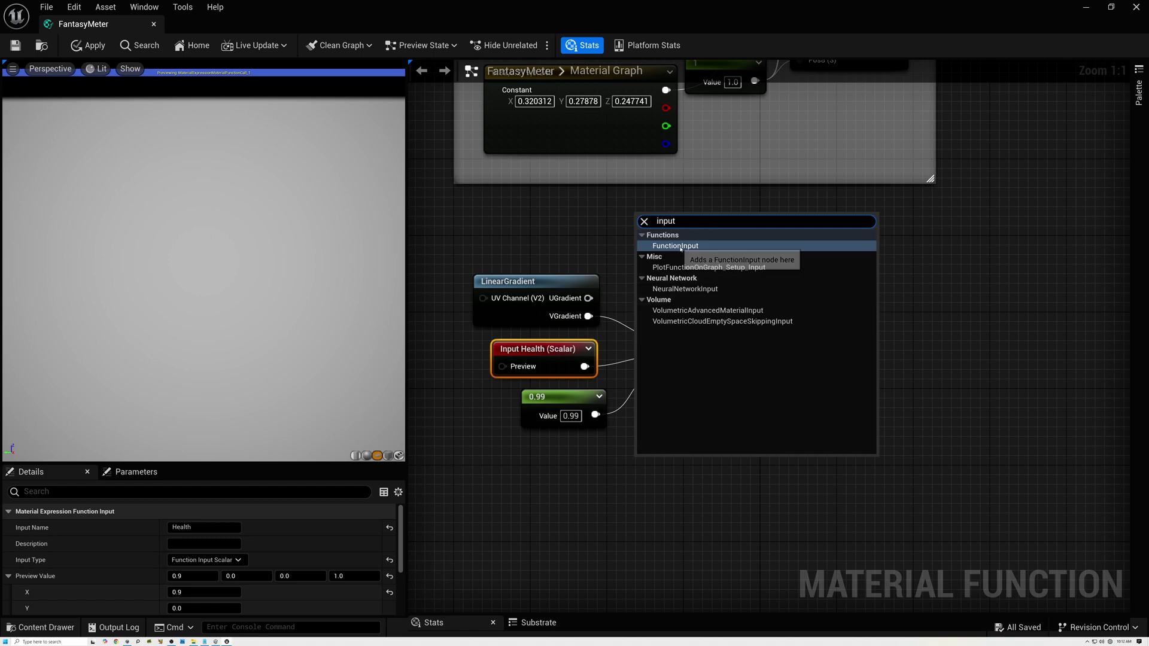
click(677, 246)
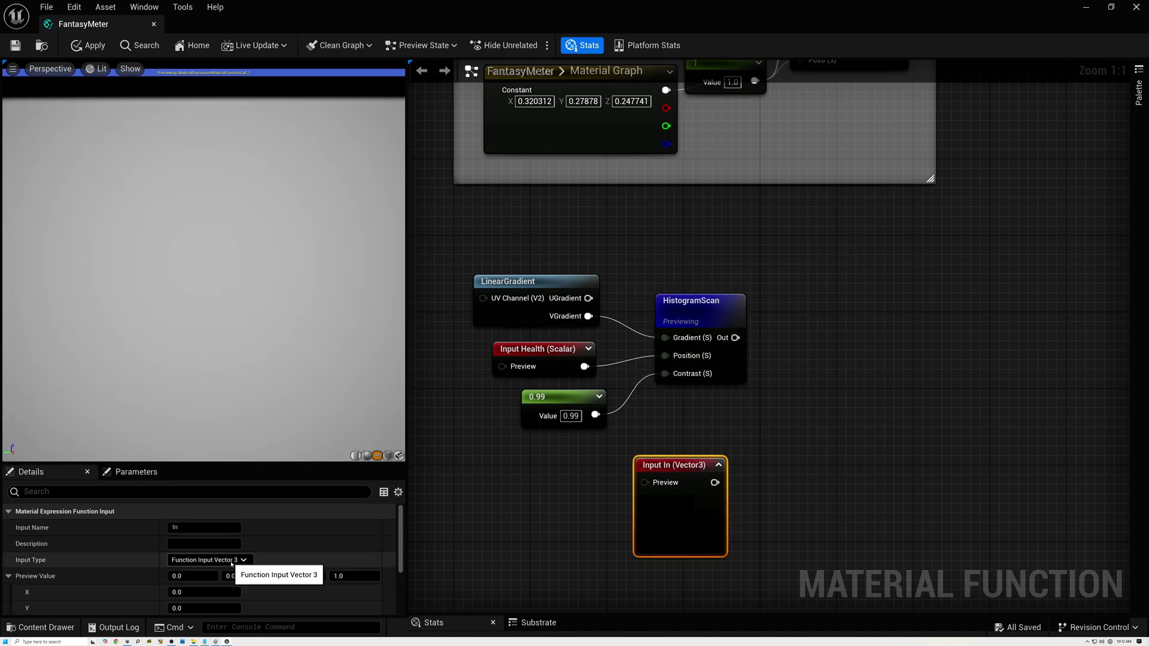
click(231, 562)
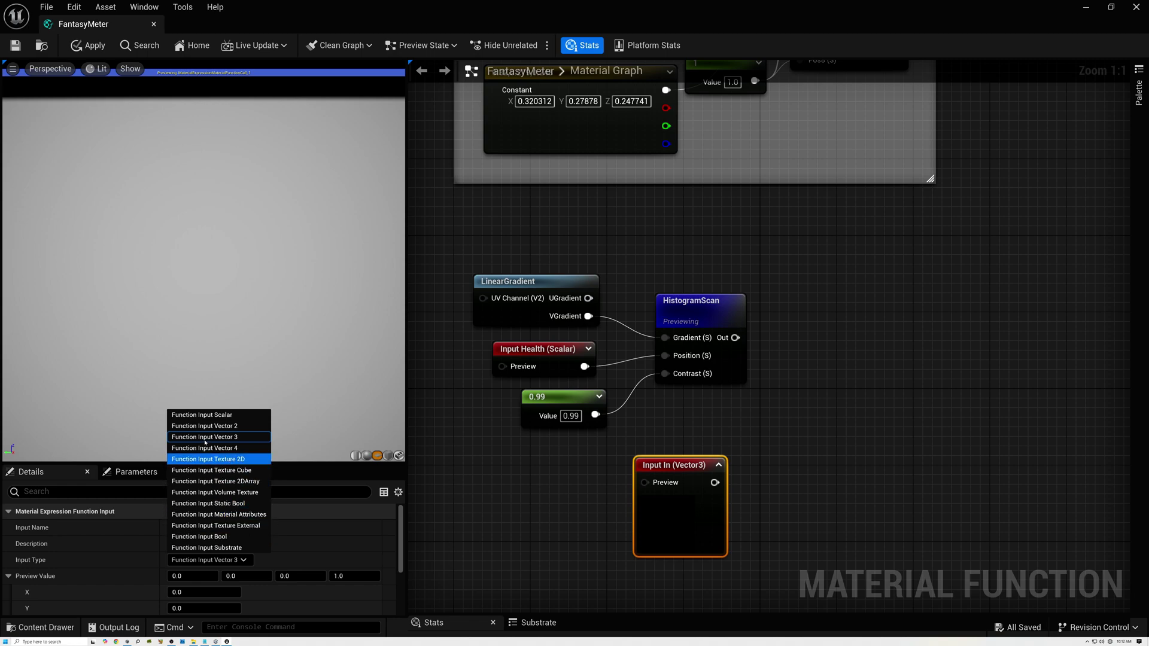
click(214, 438)
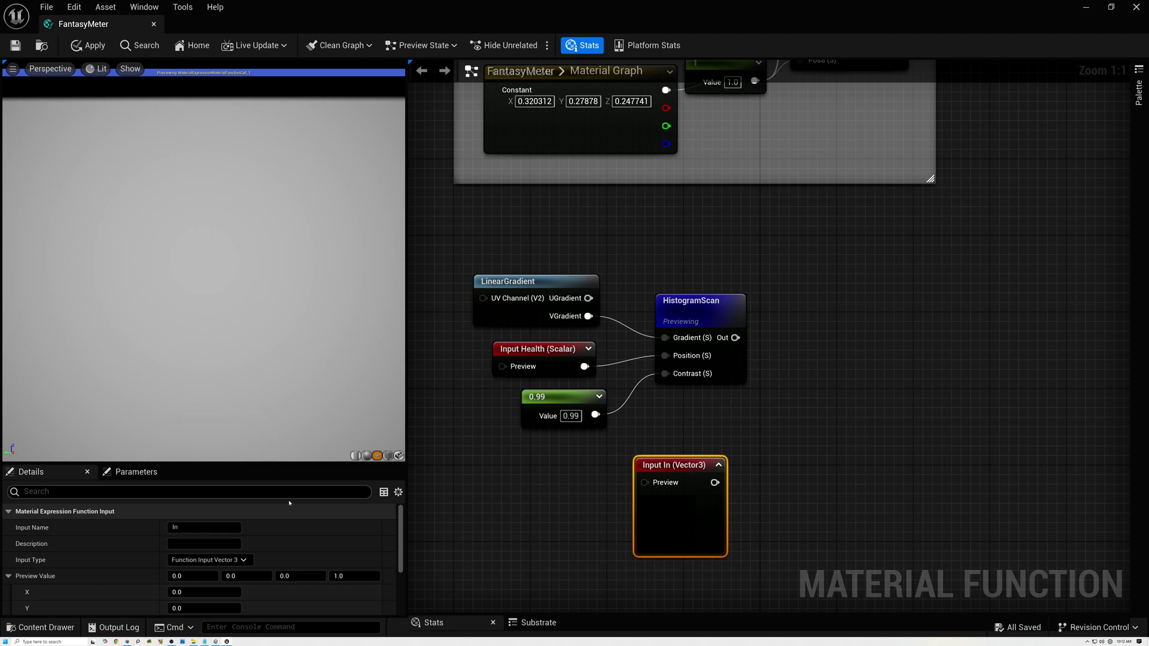
click(197, 528)
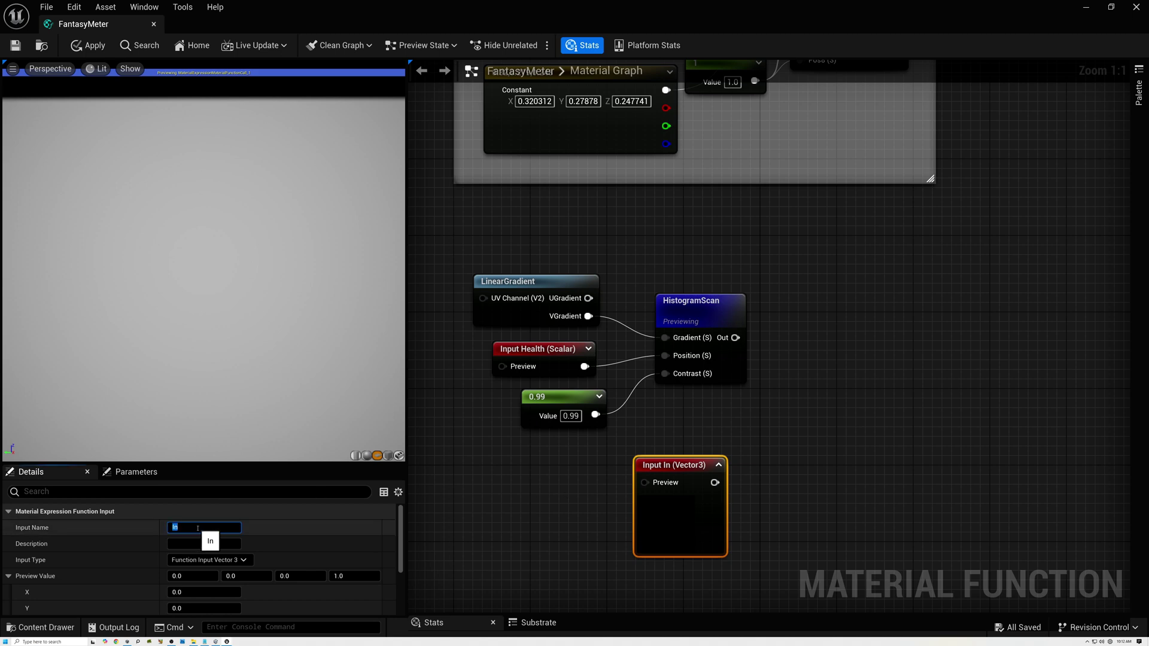
text(LiquidColor)
key(Return)
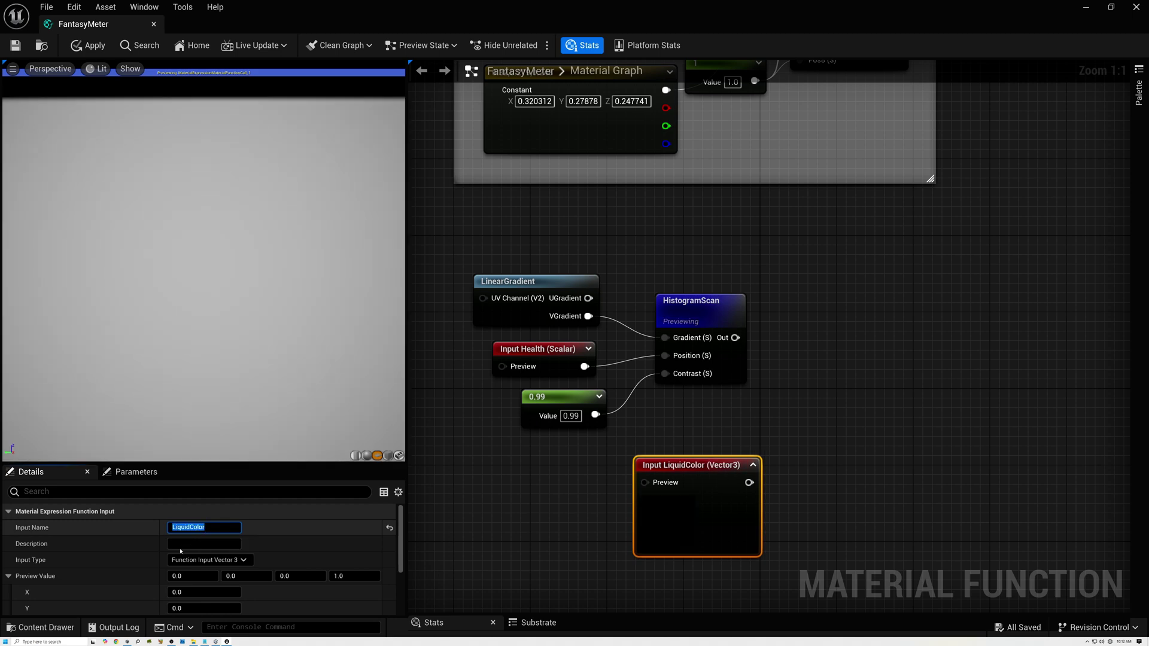
Set LiquidColor's first preview value to 1.0 for red and move the node slightly closer to the other fill nodes.
click(192, 545)
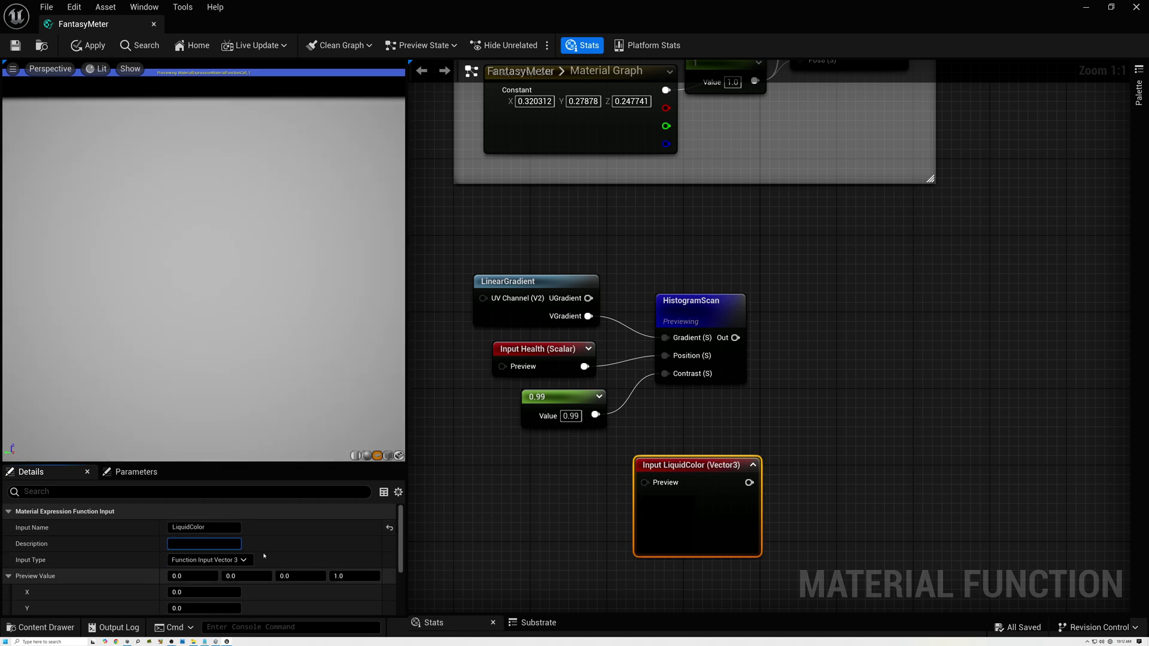
scroll(291, 550, down, 3)
scroll(291, 550, up, 3)
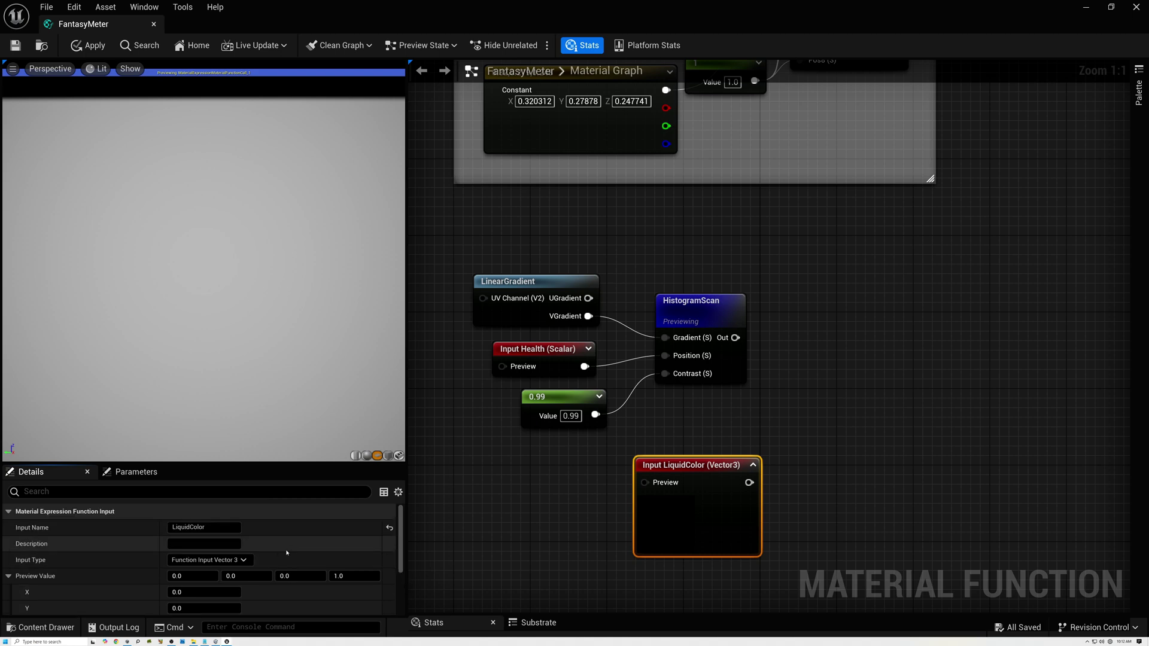
click(190, 578)
text(1)
key(Return)
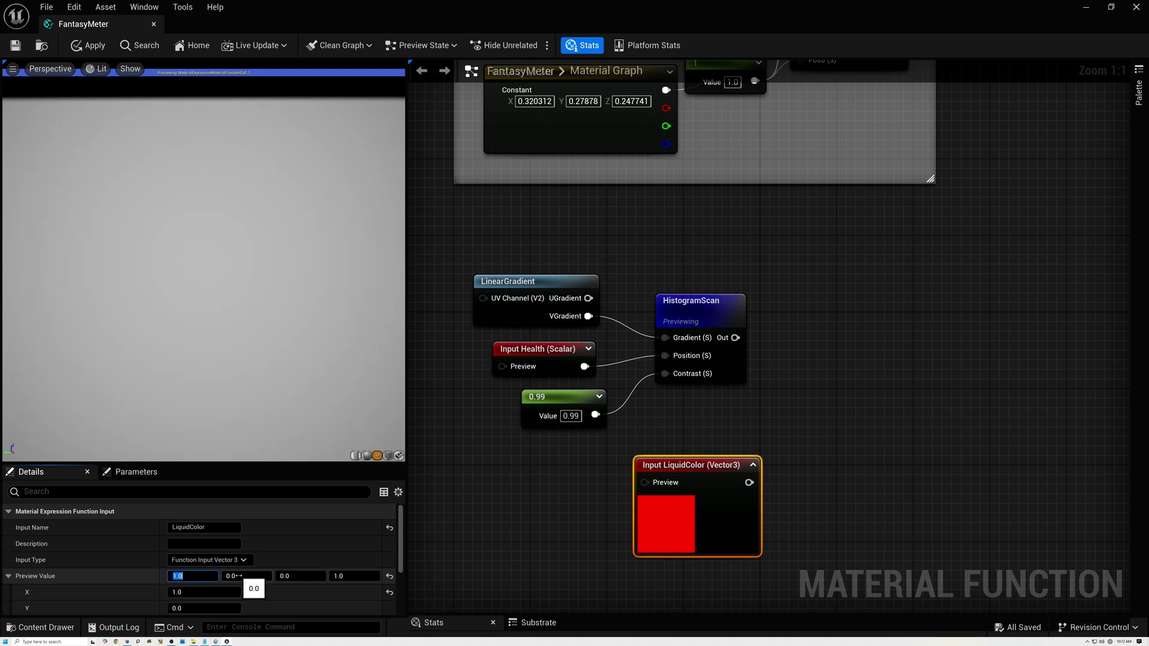
mouse_move(715, 469)
mouse_down()
mouse_move(686, 452)
mouse_move(697, 458)
mouse_up()
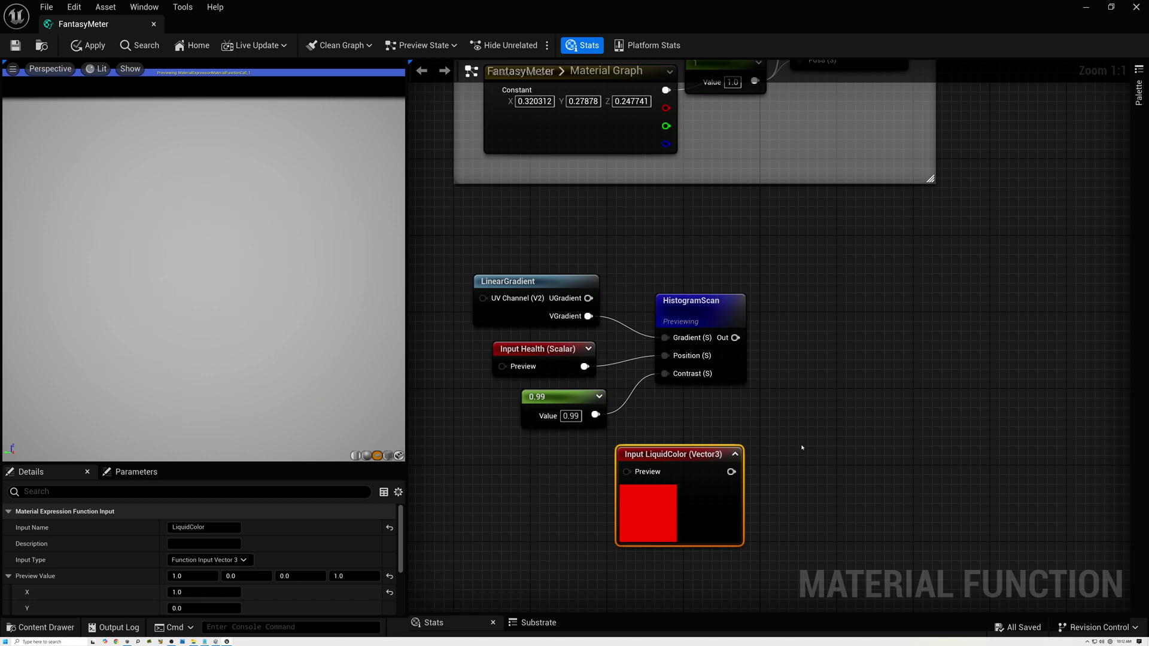
Add a Multiply node fed by HistogramScan's output and connect LiquidColor to its B input.
click(736, 323)
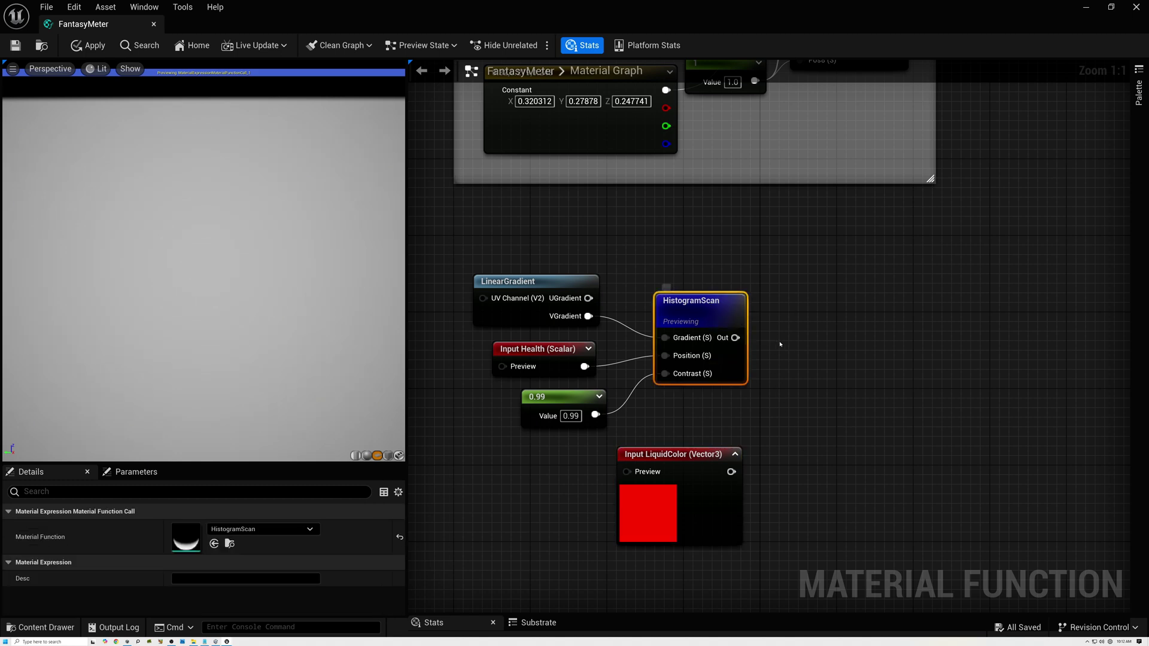
drag(736, 338, 810, 334)
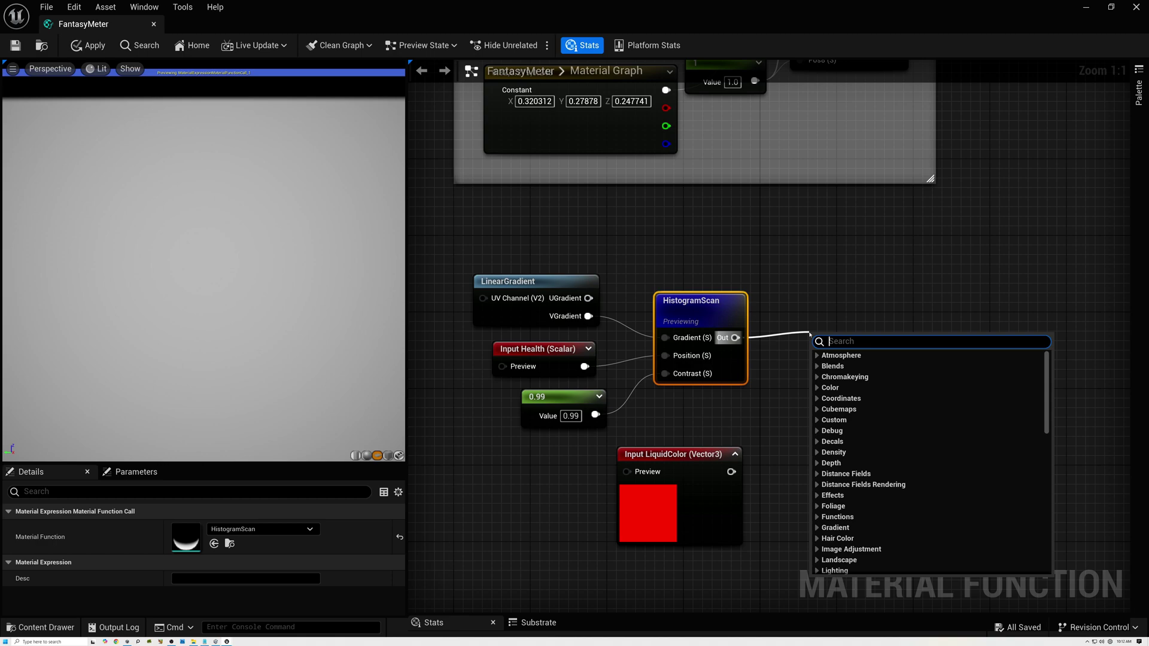
text(mul)
click(847, 421)
drag(732, 472, 805, 319)
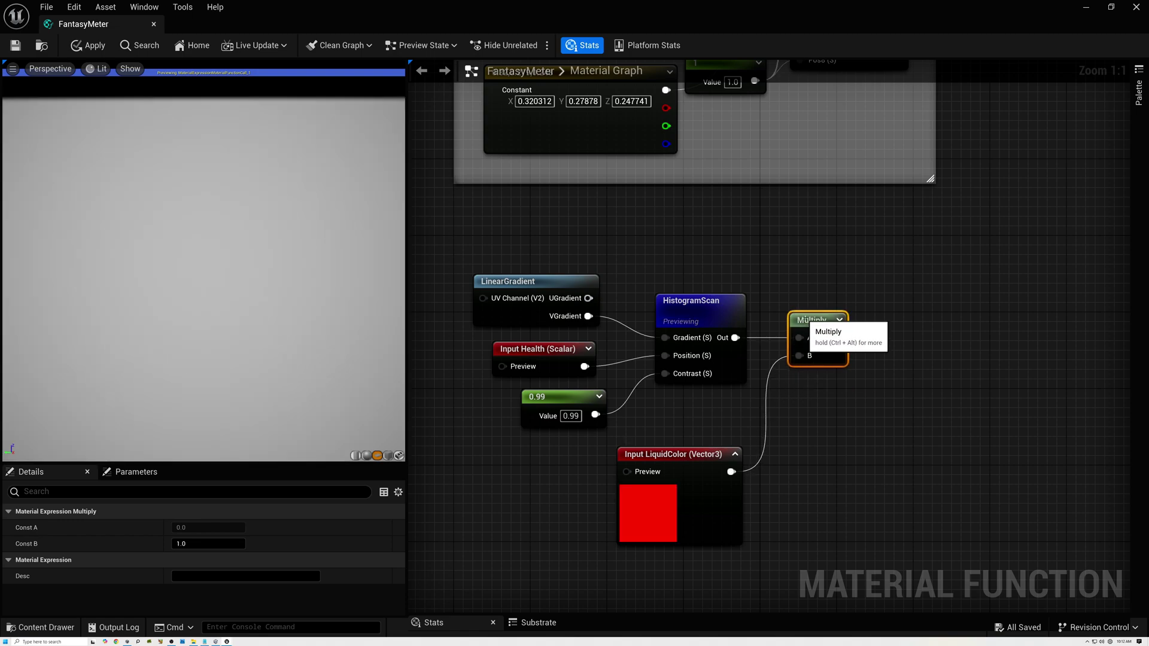
Preview the Multiply node that combines HistogramScan with LiquidColor.
scroll(749, 297, down, 2)
right_drag(741, 284, 660, 352)
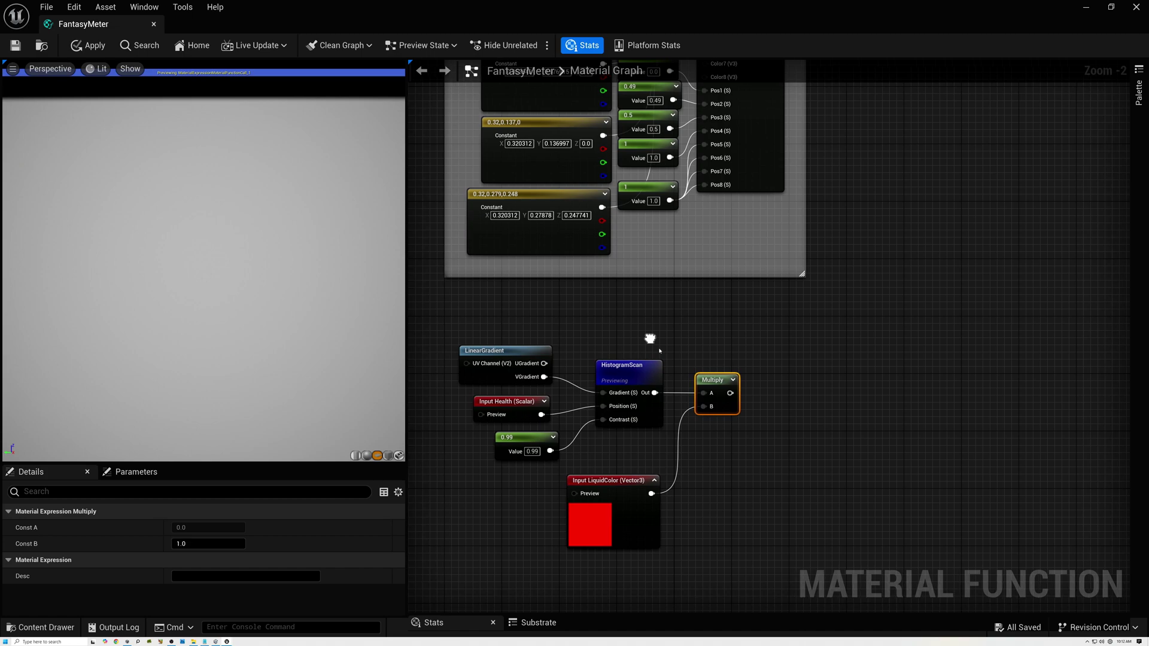
right_click(710, 380)
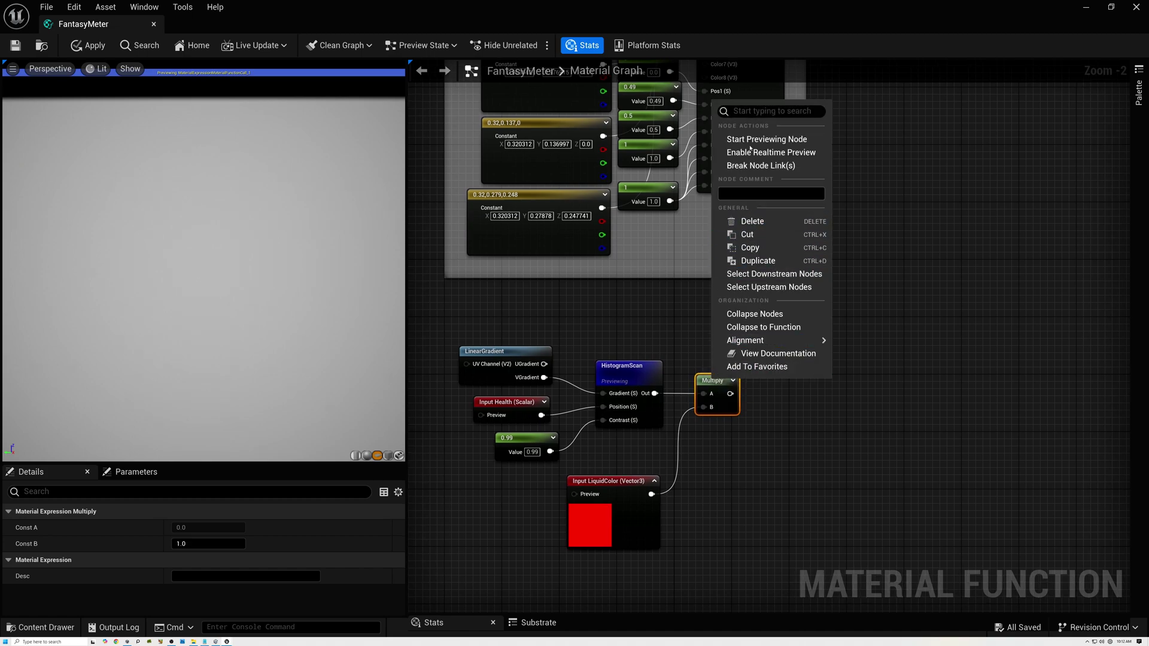
click(767, 139)
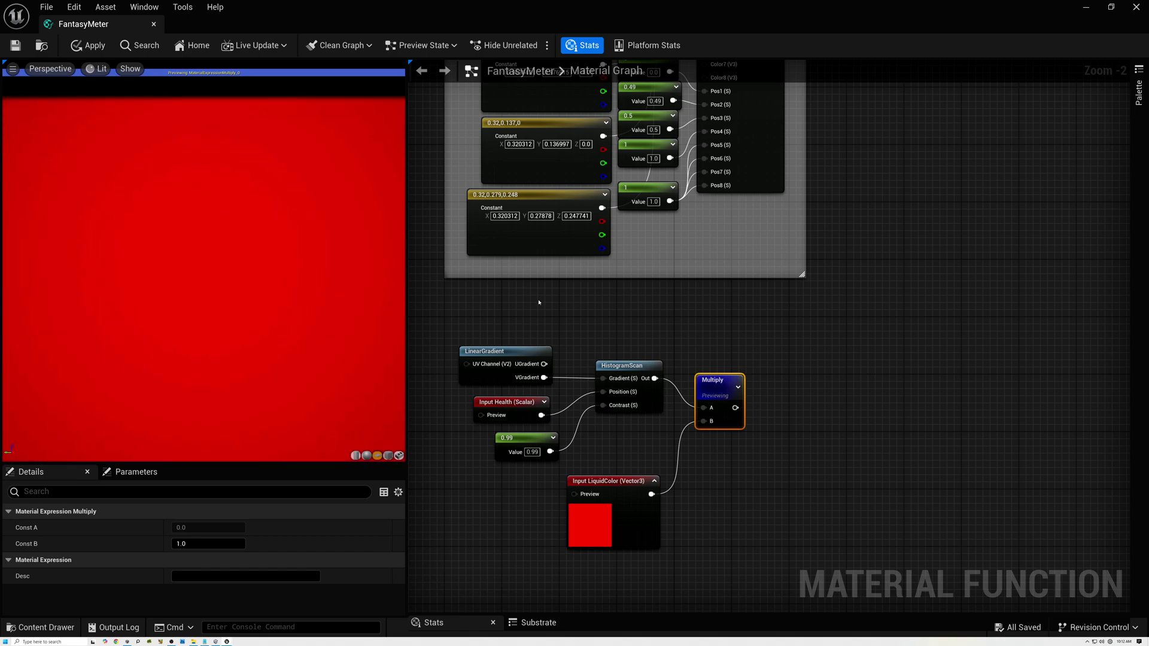
Multiply SphereGradient's Mask output by the colored fill in a new Multiply node after the existing one, and preview the new node.
scroll(590, 316, down, 2)
right_drag(590, 316, 726, 441)
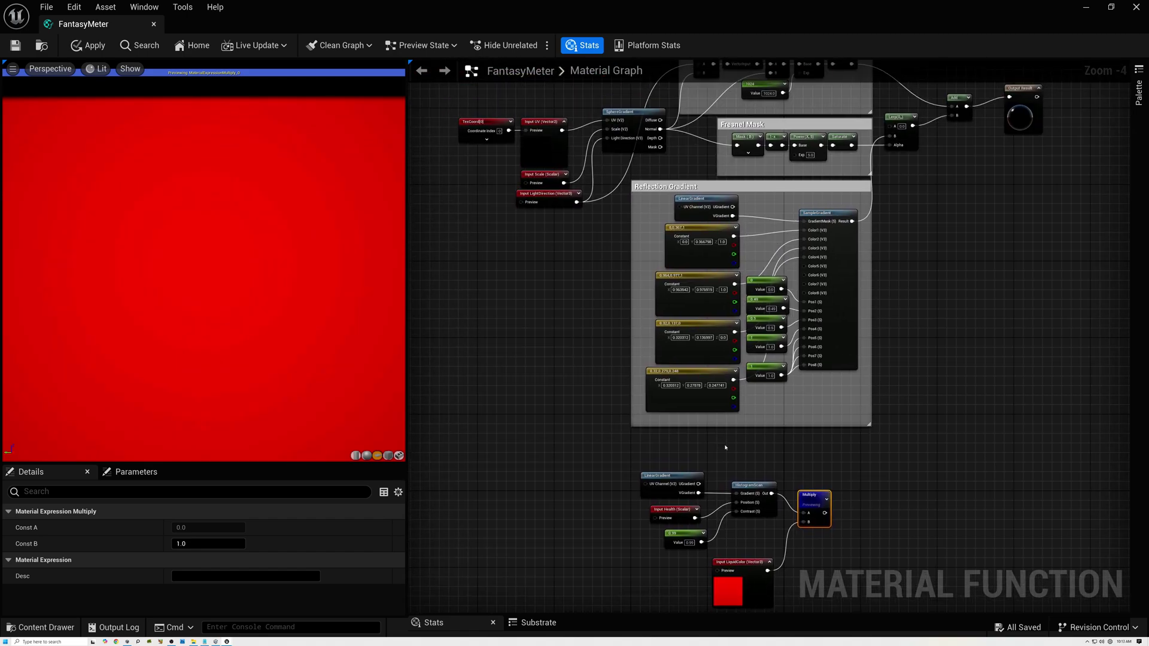
right_drag(710, 369, 620, 346)
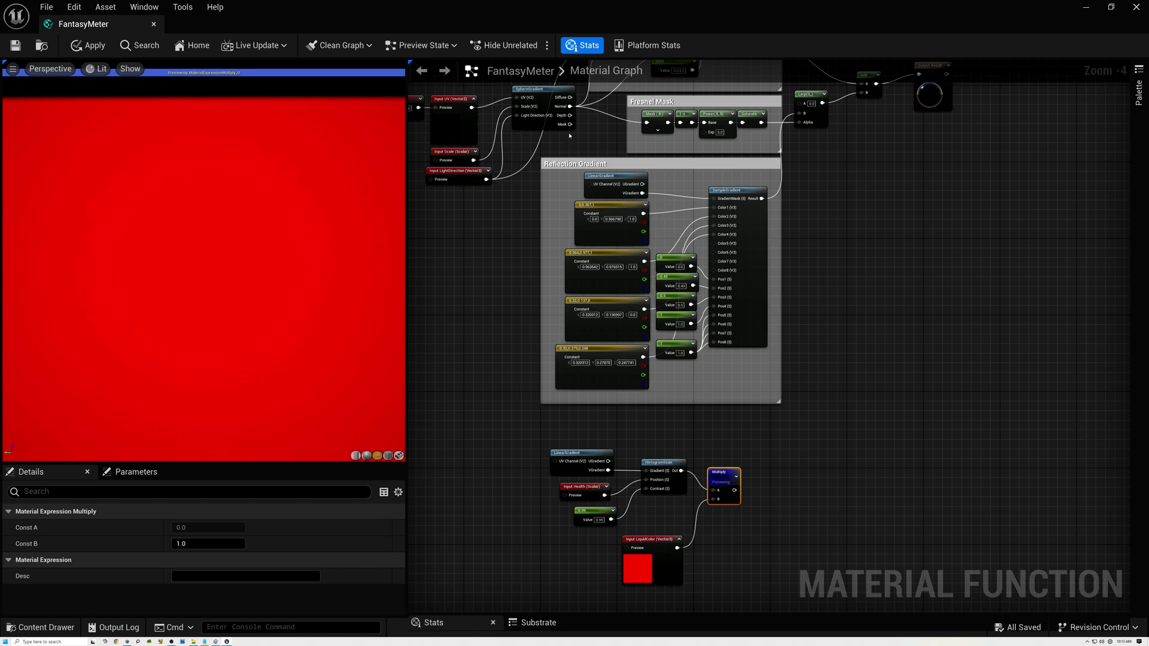
scroll(539, 94, up, 4)
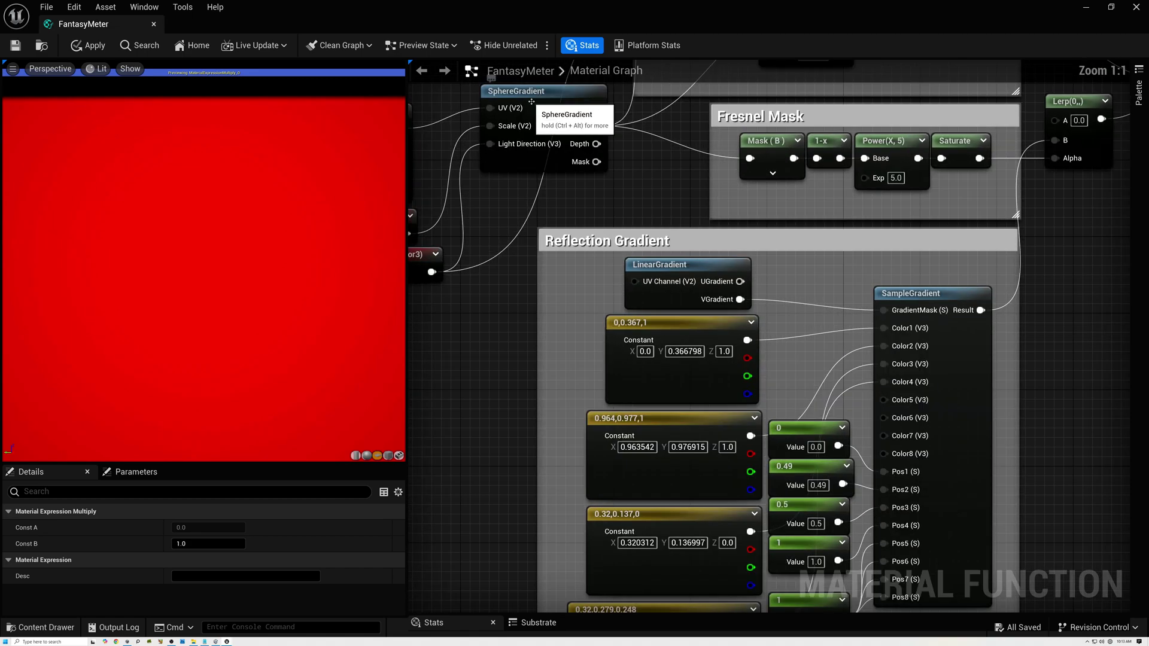
click(531, 101)
drag(597, 161, 972, 438)
text(mu)
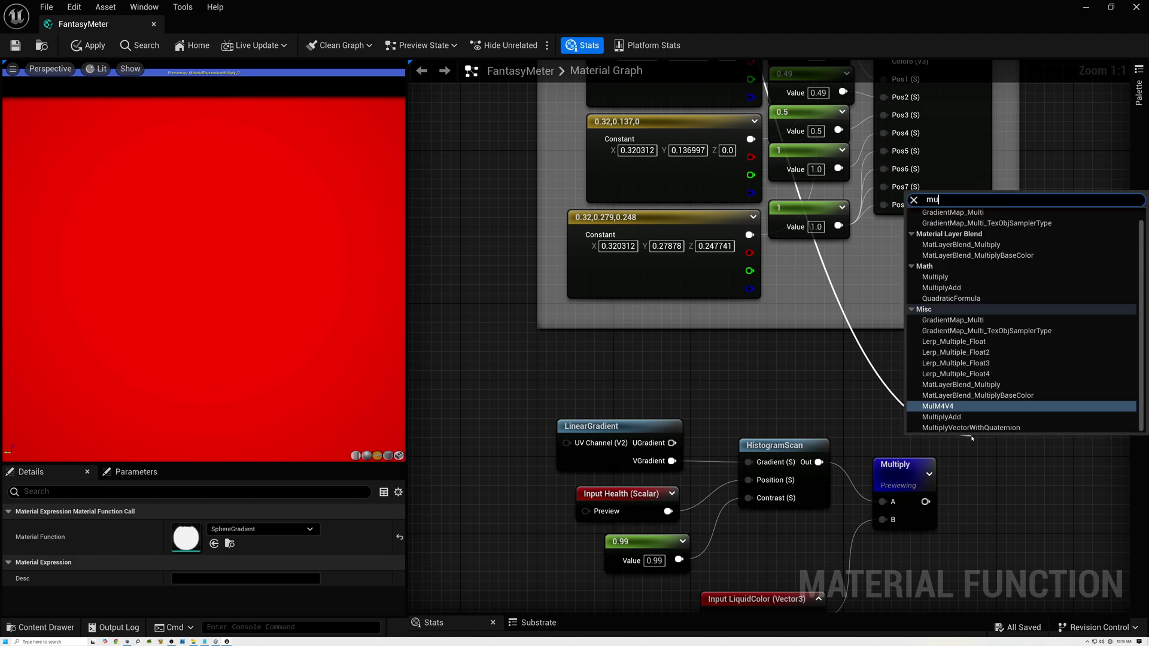
click(935, 278)
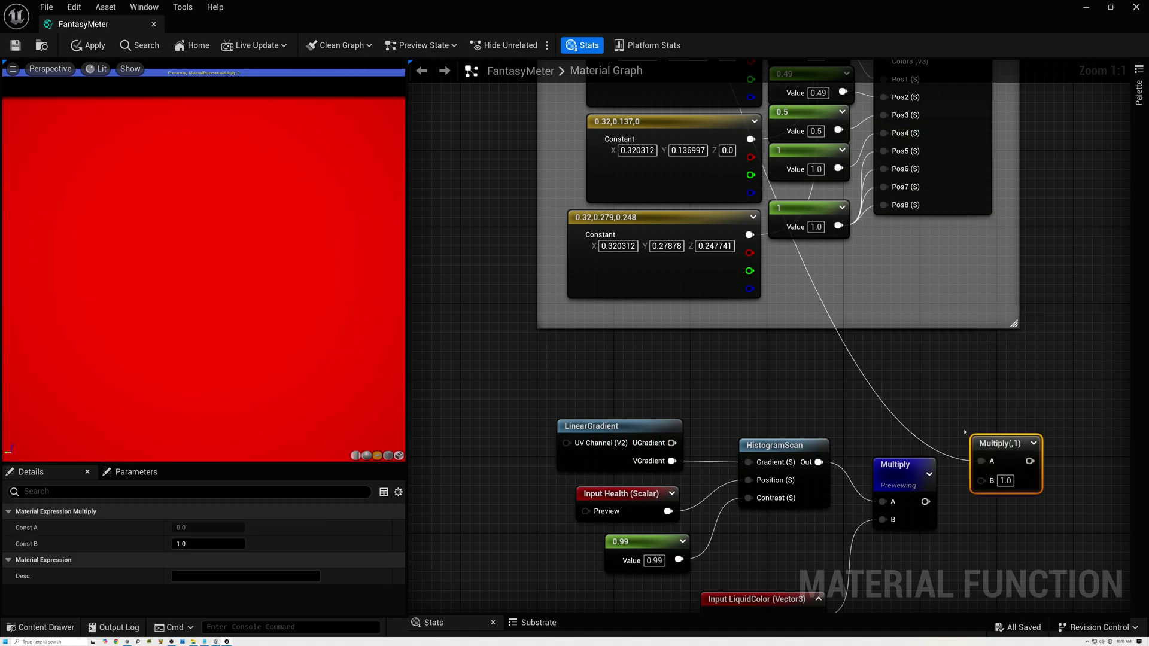
drag(926, 502, 982, 480)
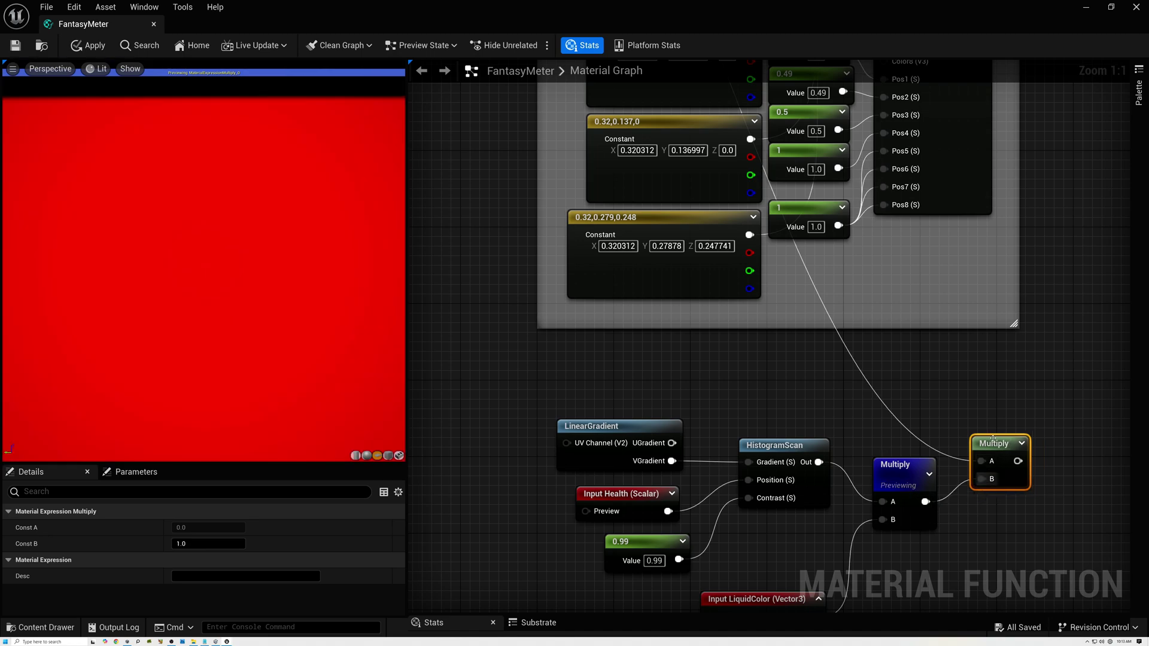
right_click(997, 444)
click(1051, 202)
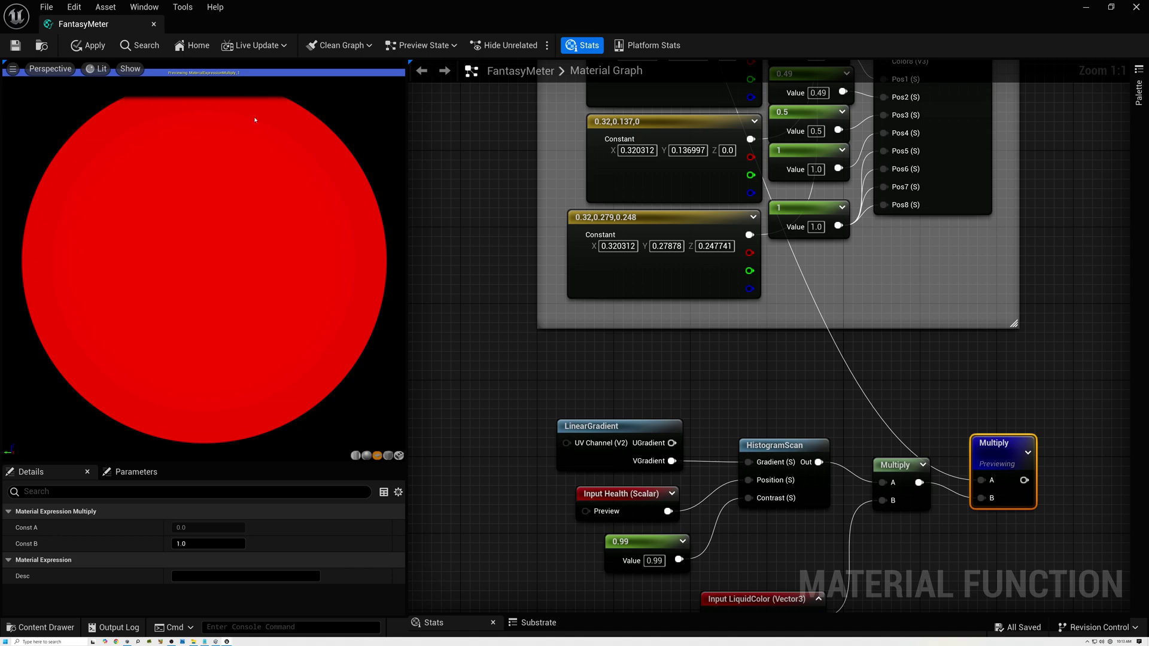
Move the previewed Multiply node slightly closer to the Multiply node that colors the liquid fill.
click(617, 512)
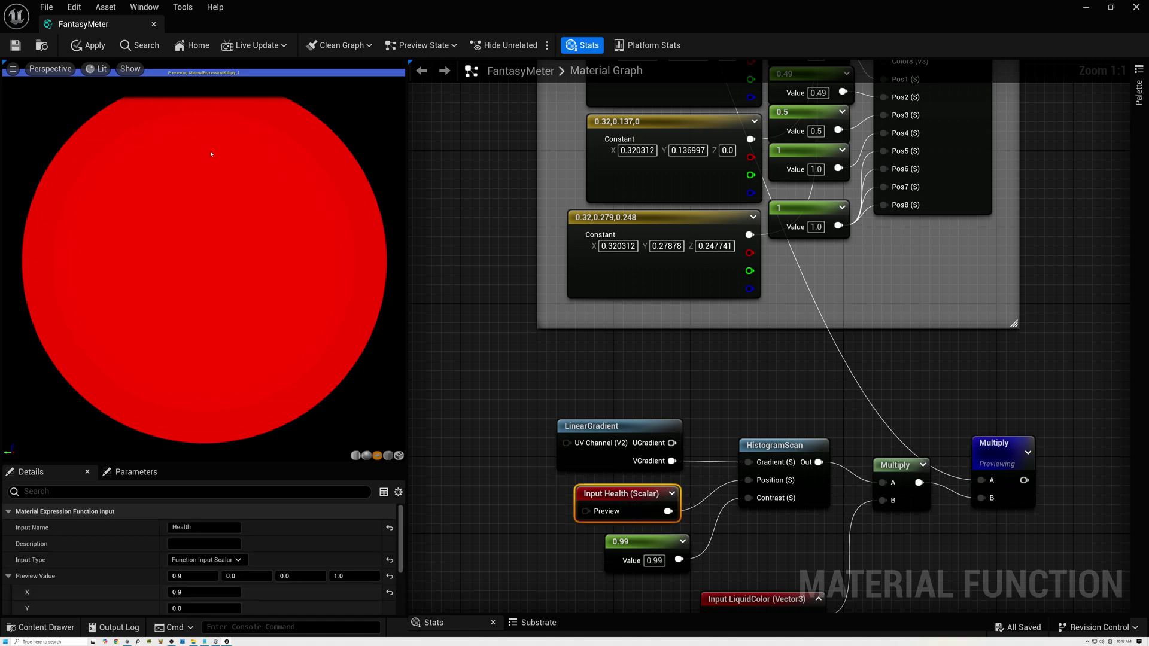
right_drag(790, 523, 760, 392)
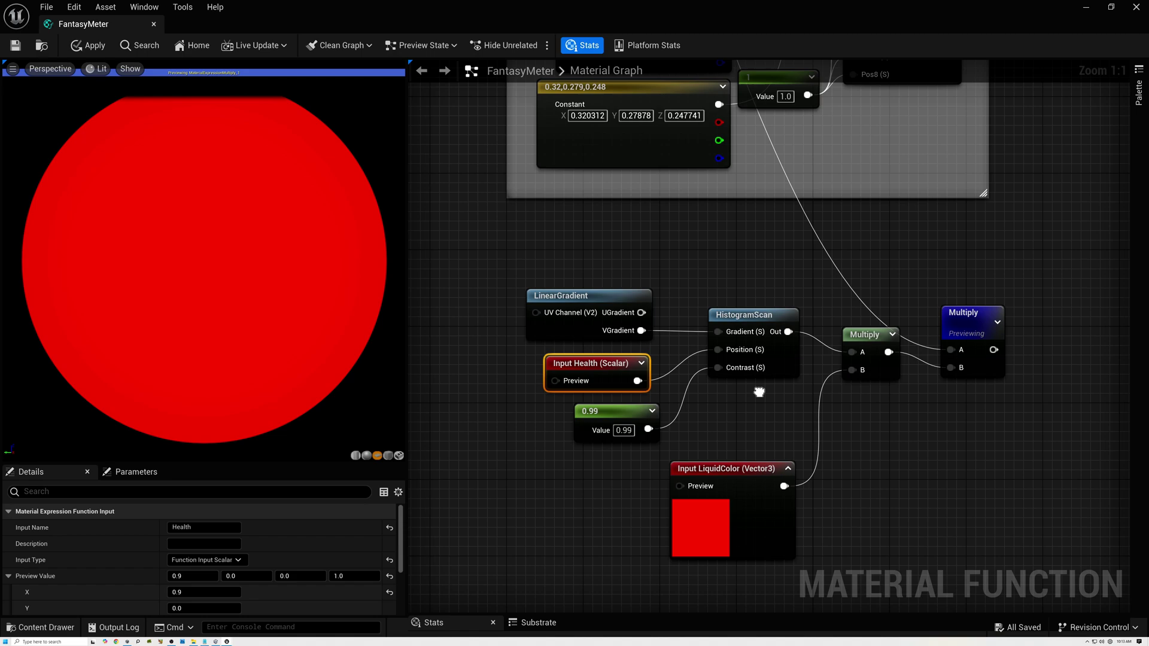
click(727, 471)
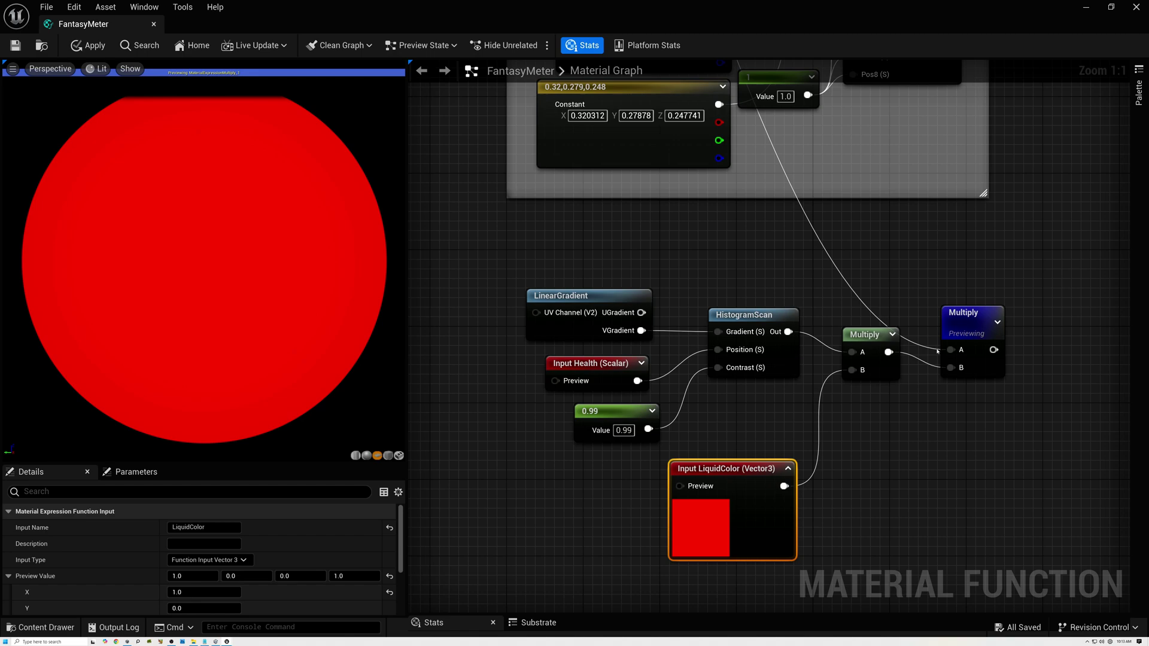
drag(967, 321, 953, 303)
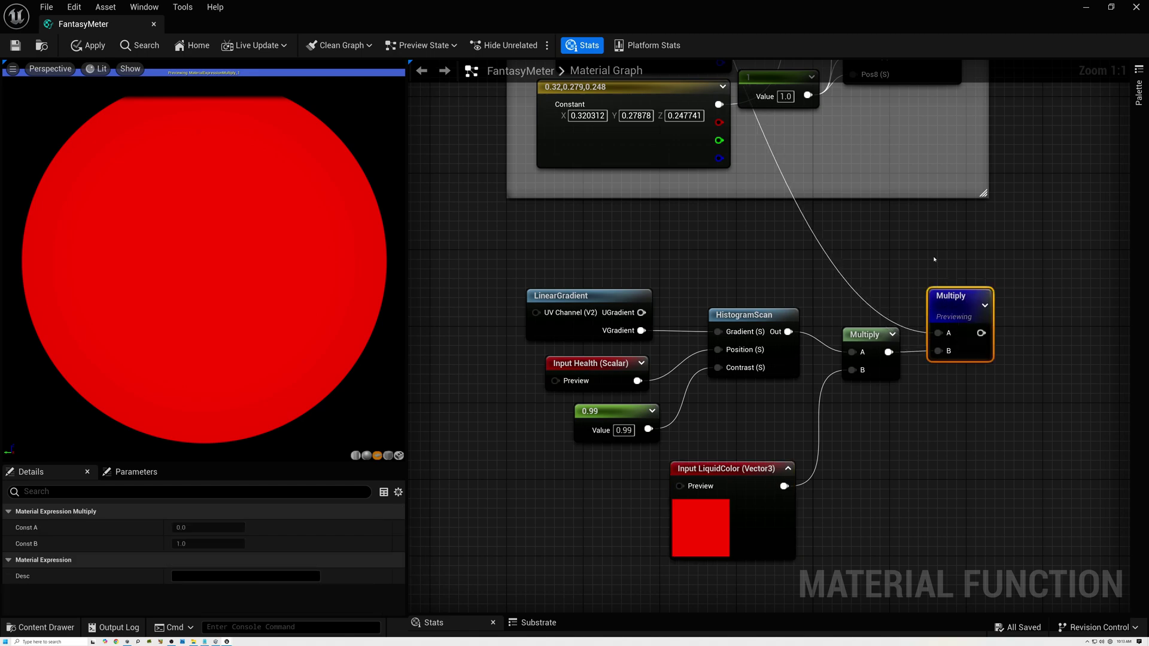
Connect the sphere-masked liquid fill's final Multiply output to the A input of the Lerp node beside the Fresnel Mask group.
scroll(895, 277, down, 5)
right_drag(640, 380, 621, 456)
scroll(608, 259, up, 5)
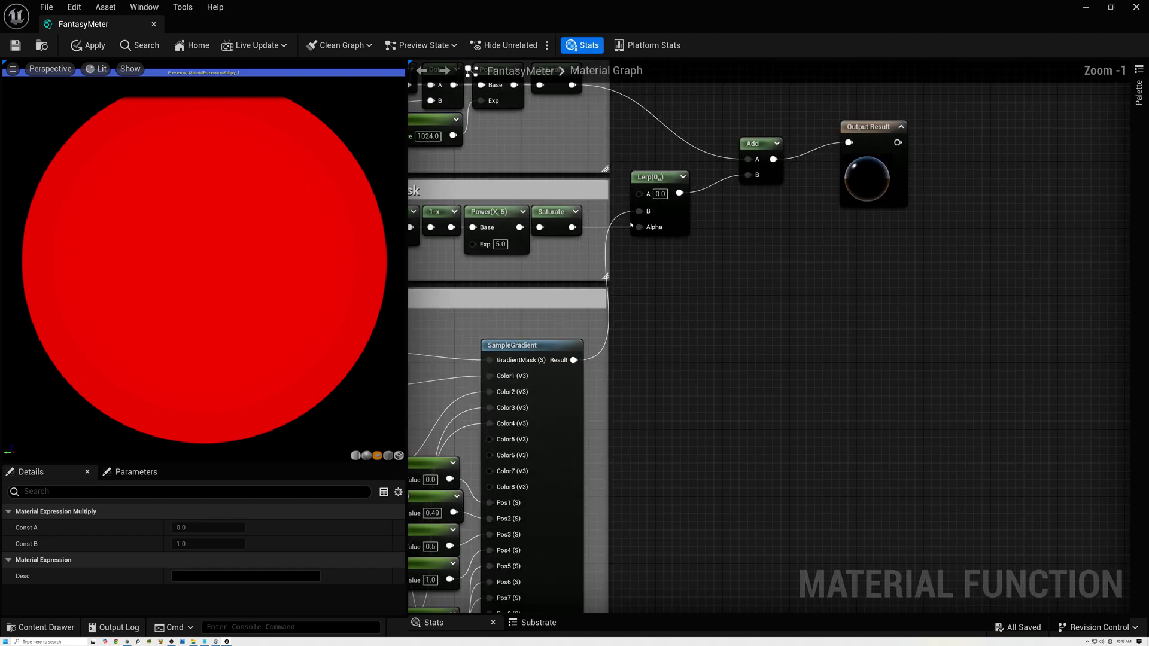
click(658, 169)
right_drag(651, 144, 697, 286)
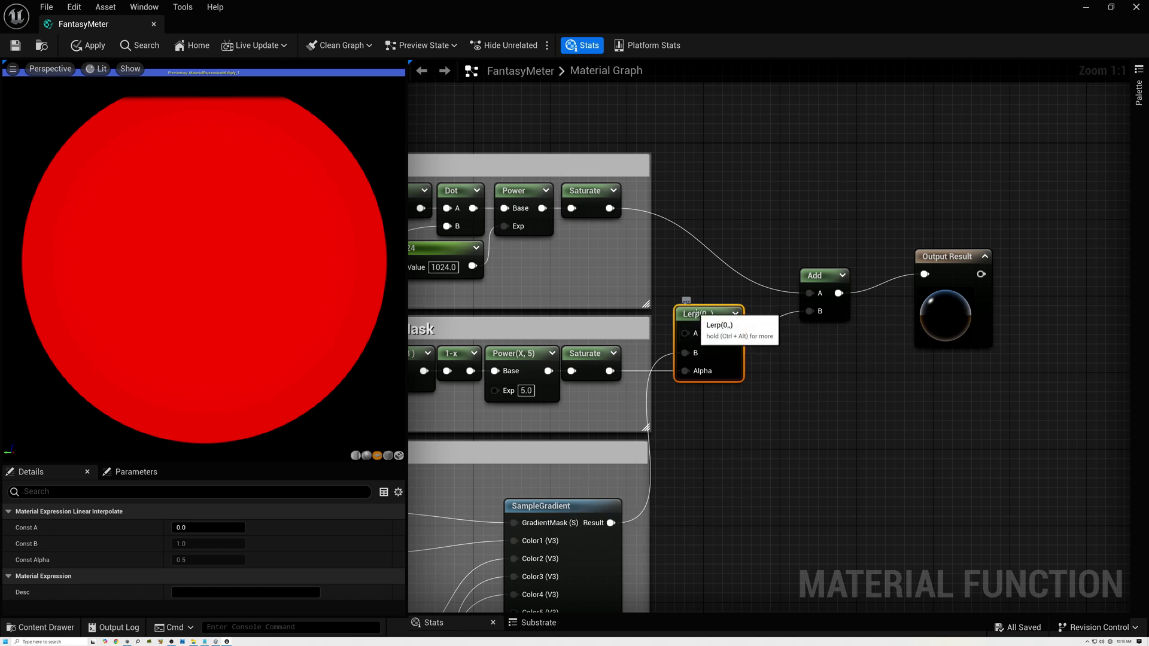
right_drag(705, 444, 716, 180)
scroll(716, 181, down, 4)
drag(684, 491, 707, 125)
Preview the Output Result node.
right_drag(798, 152, 654, 371)
scroll(696, 355, up, 4)
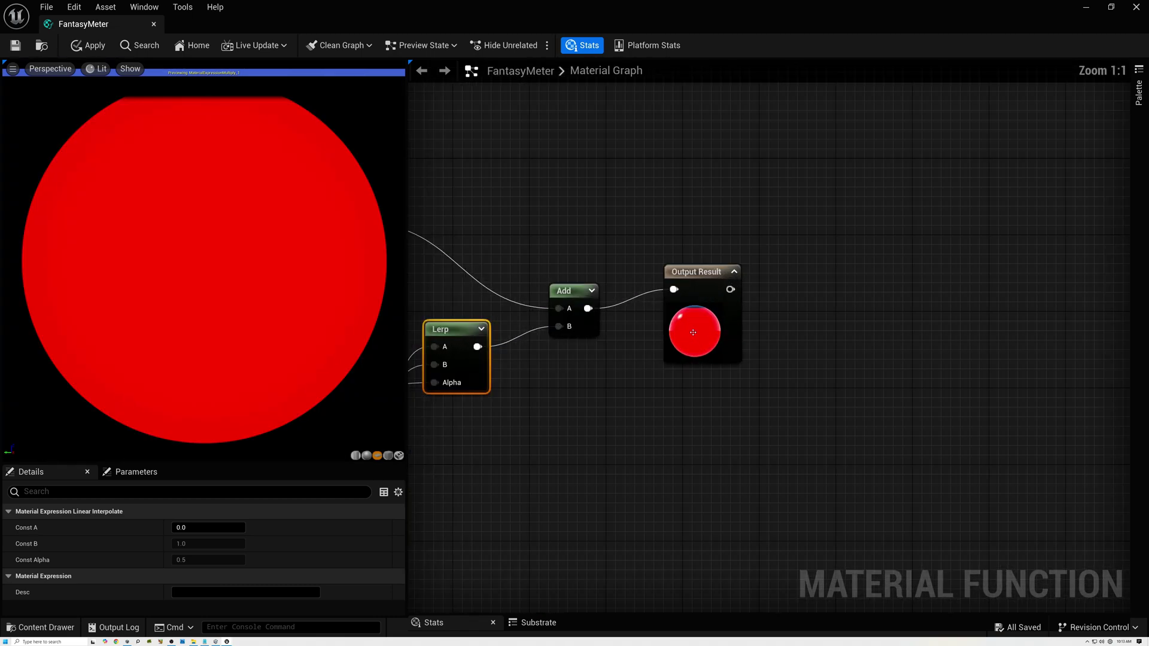
right_click(704, 275)
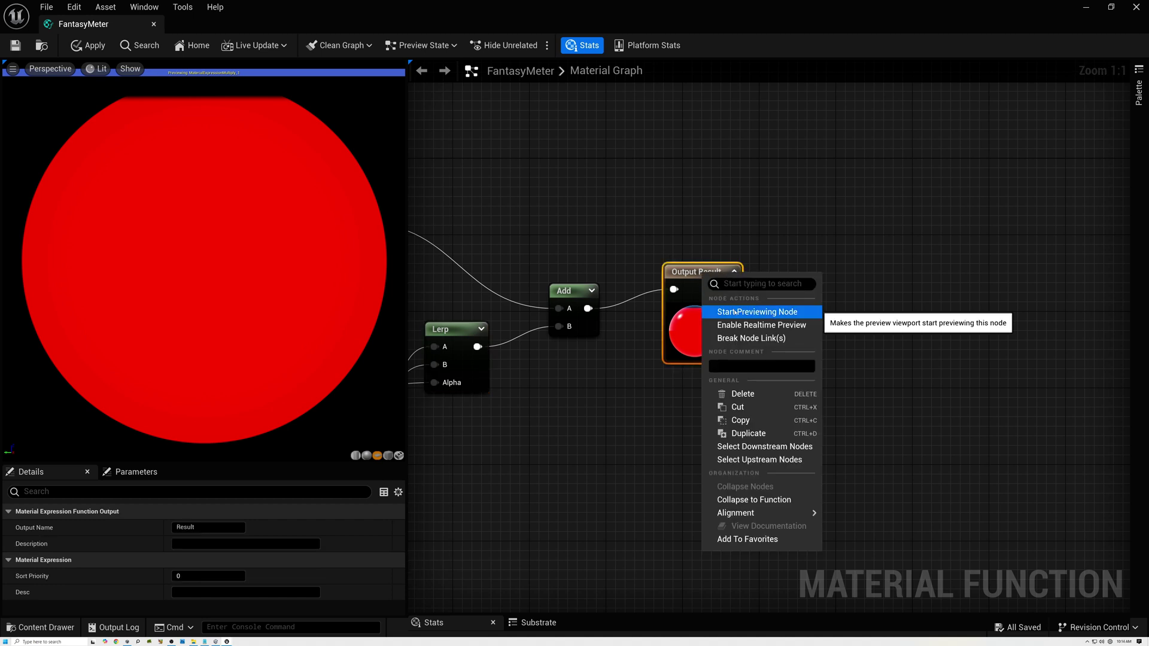
click(755, 312)
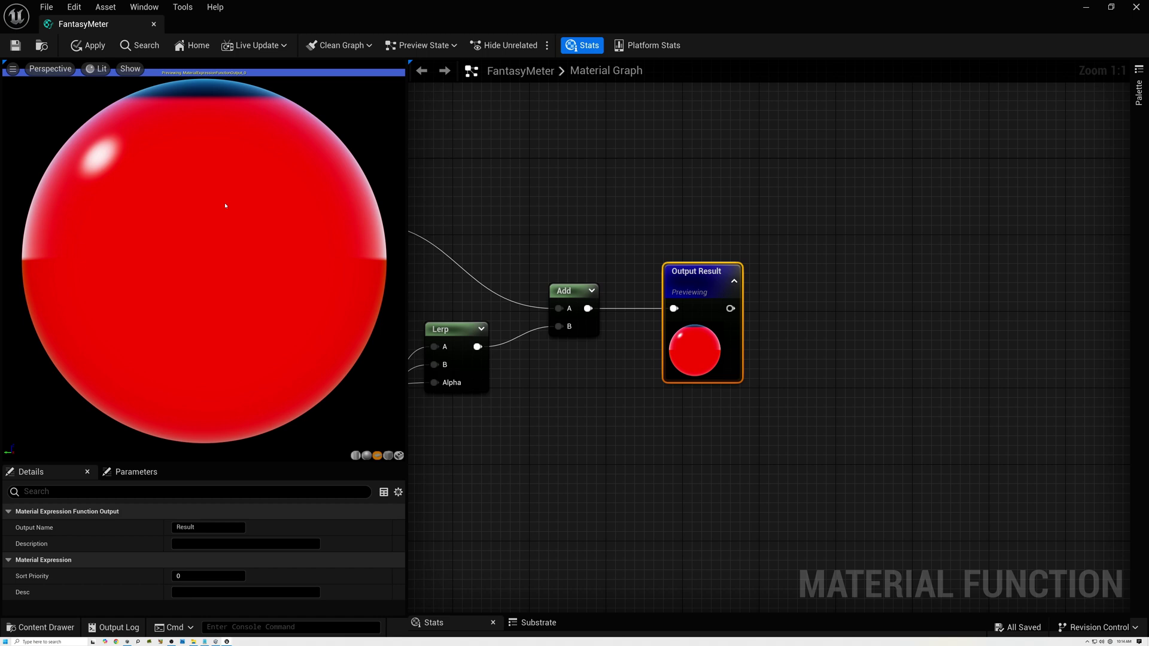
Examine the liquid fill nodes and the SphereGradient node's outputs in the graph.
scroll(588, 474, down, 4)
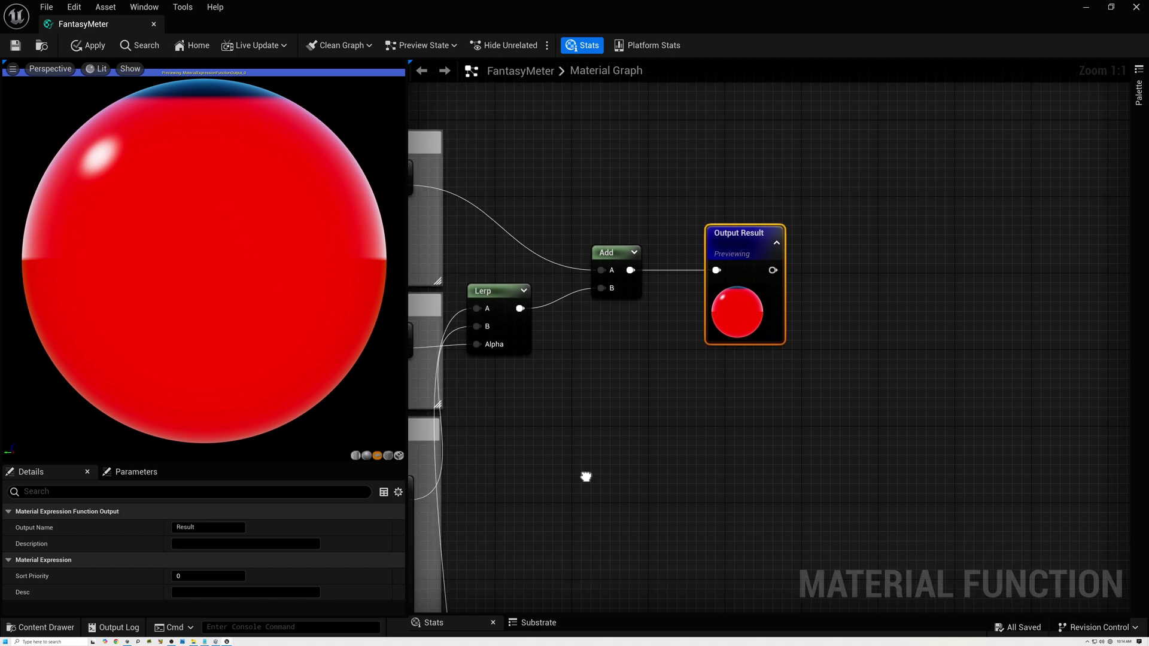
right_drag(677, 398, 816, 133)
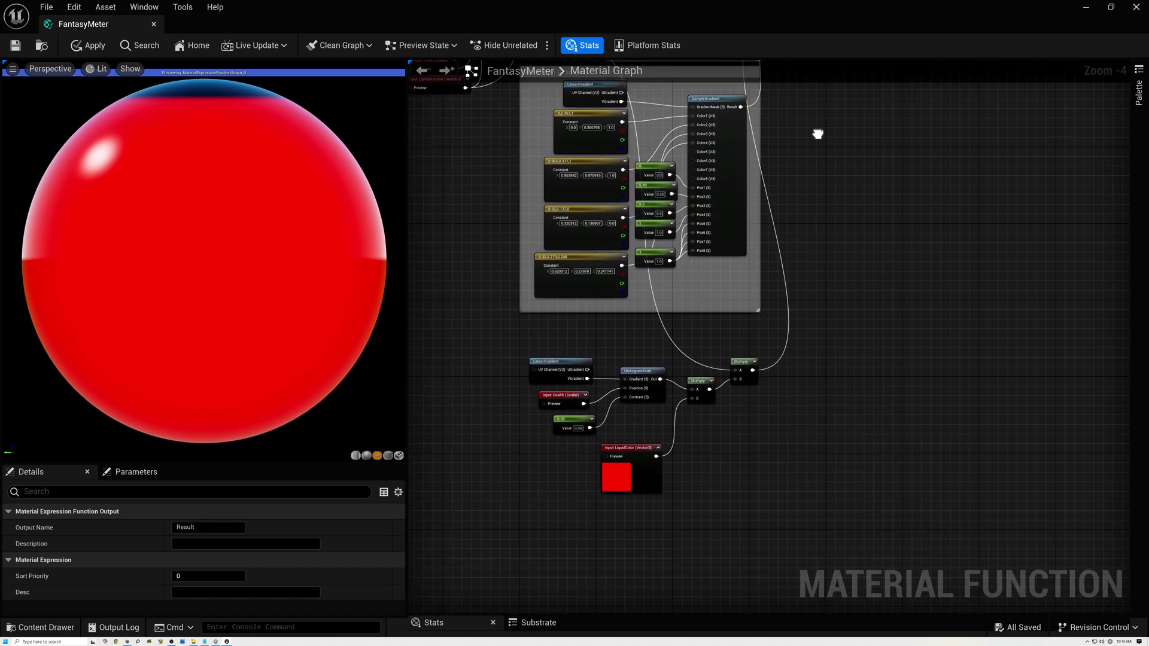
scroll(652, 340, up, 3)
right_drag(652, 340, 691, 205)
scroll(690, 213, down, 1)
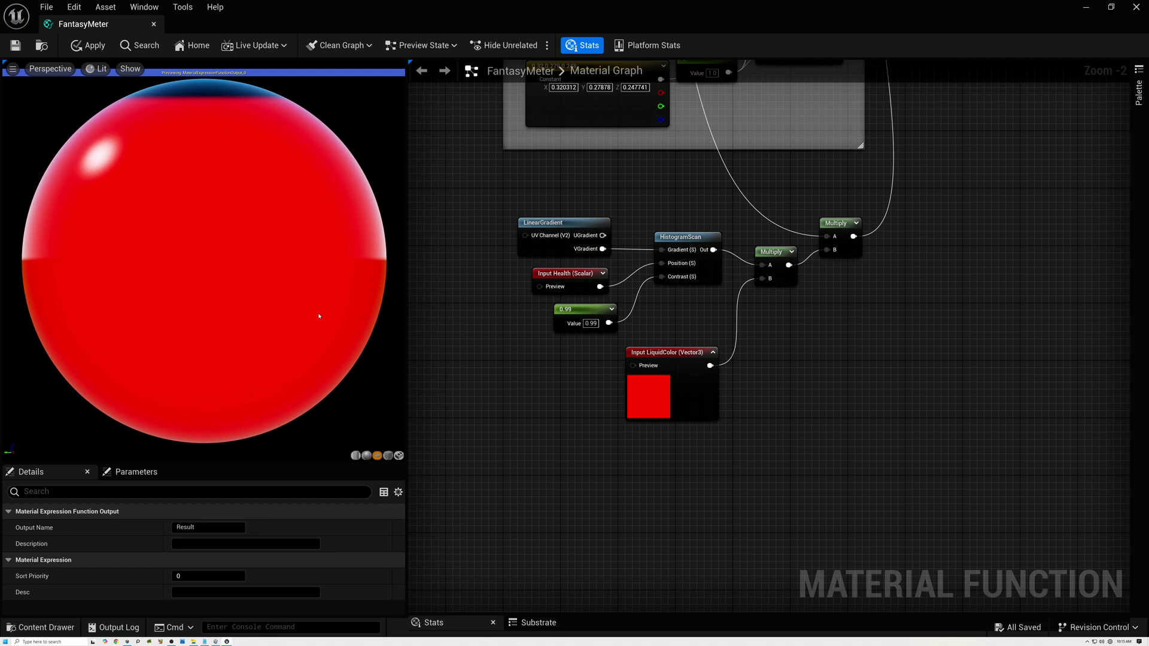
right_drag(500, 261, 718, 612)
right_drag(680, 361, 639, 588)
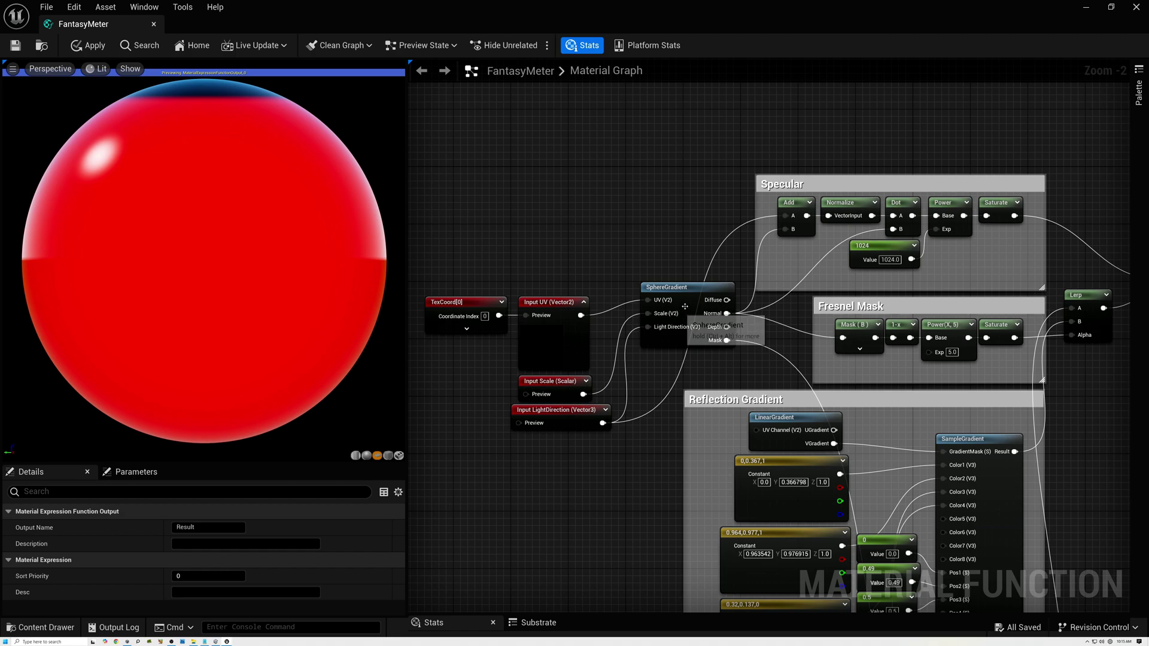
scroll(737, 313, up, 2)
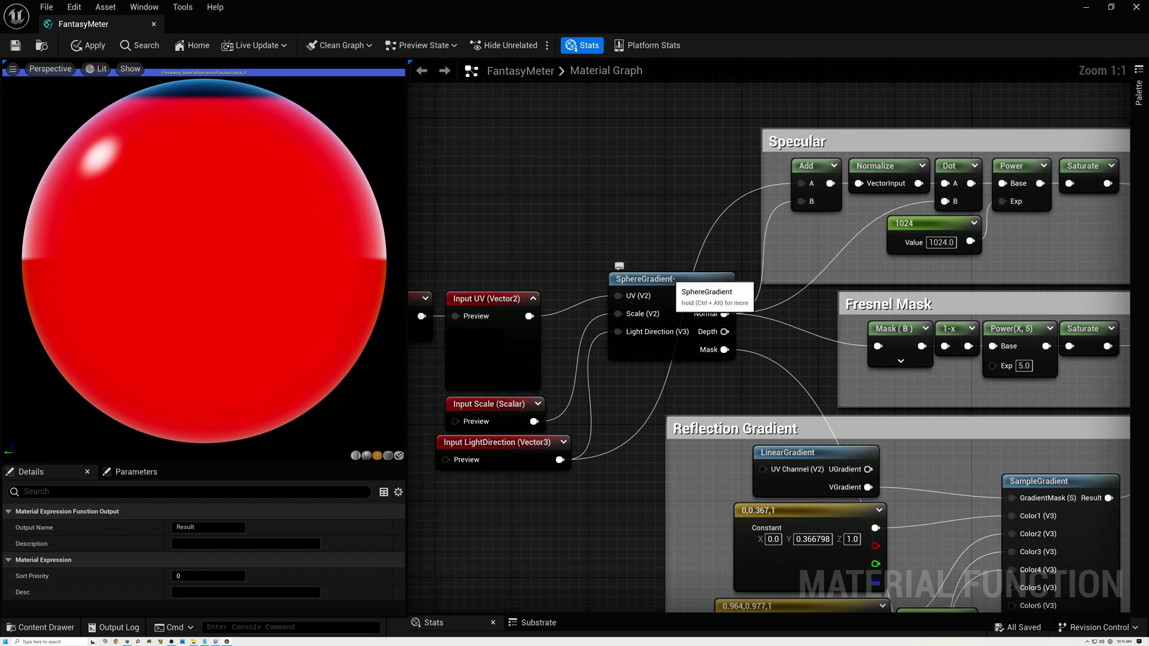
click(673, 279)
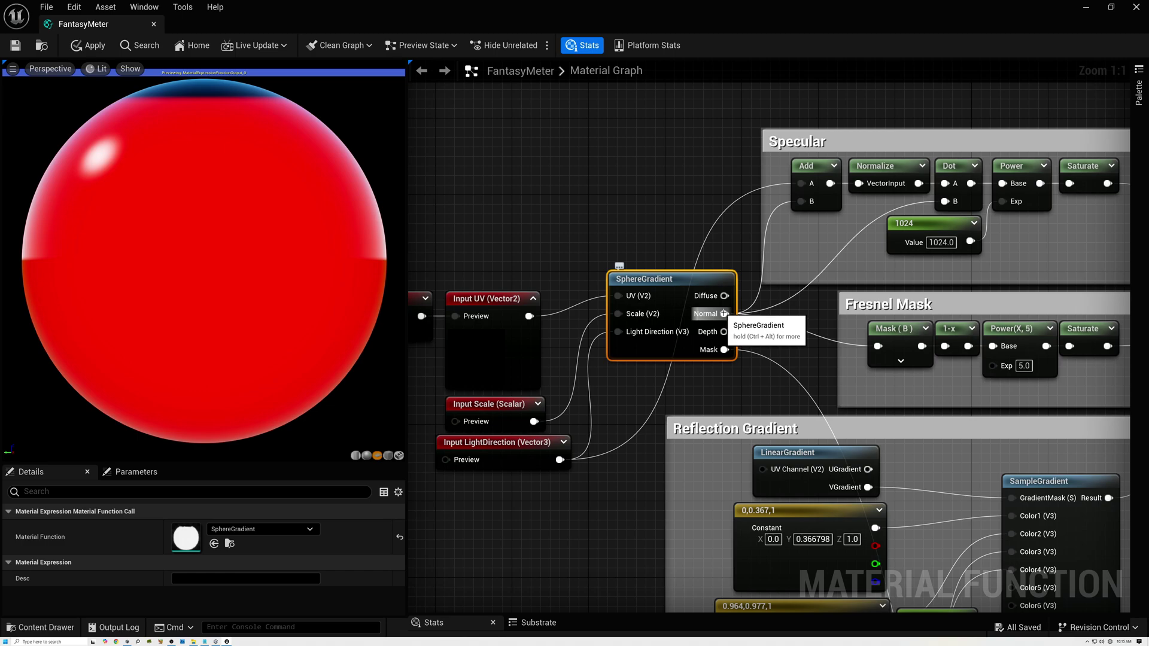
right_drag(721, 305, 693, 81)
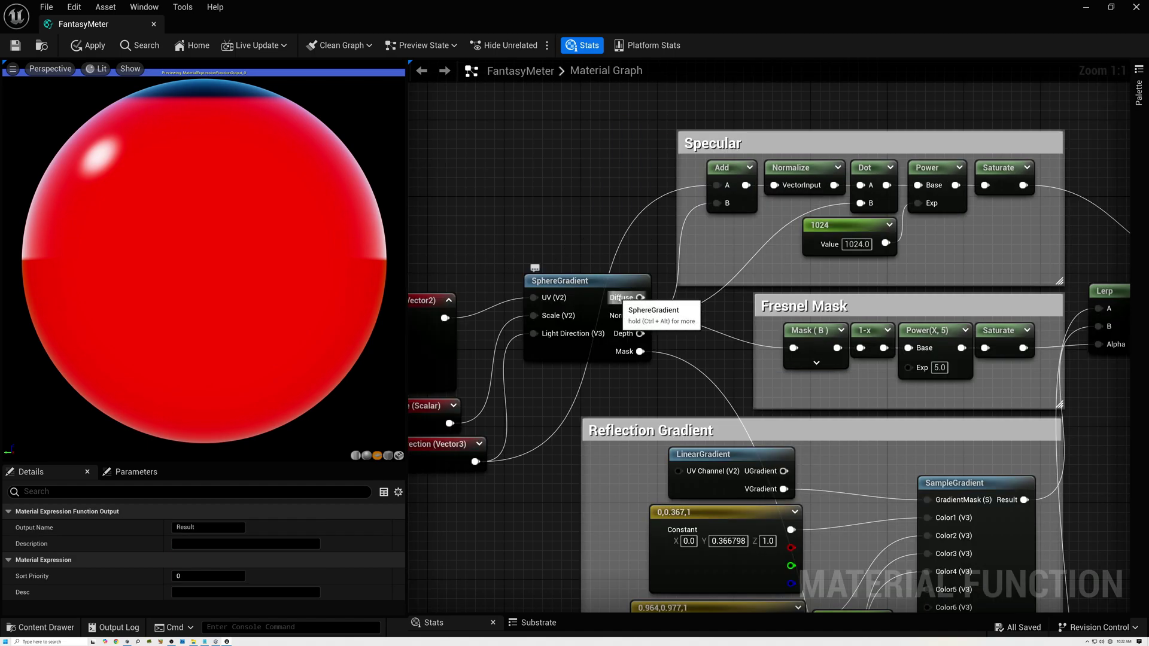
Add a Multiply node below the input nodes, fed by SphereGradient's Normal output.
right_drag(638, 401, 750, 230)
drag(753, 144, 551, 398)
text(mul)
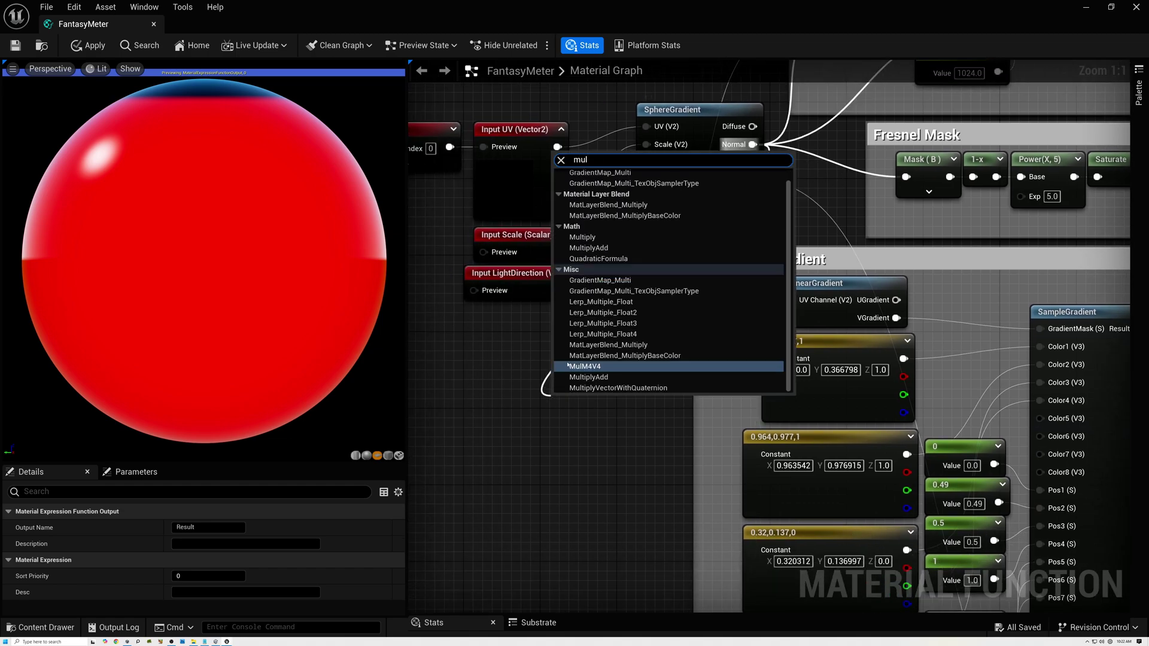
click(584, 238)
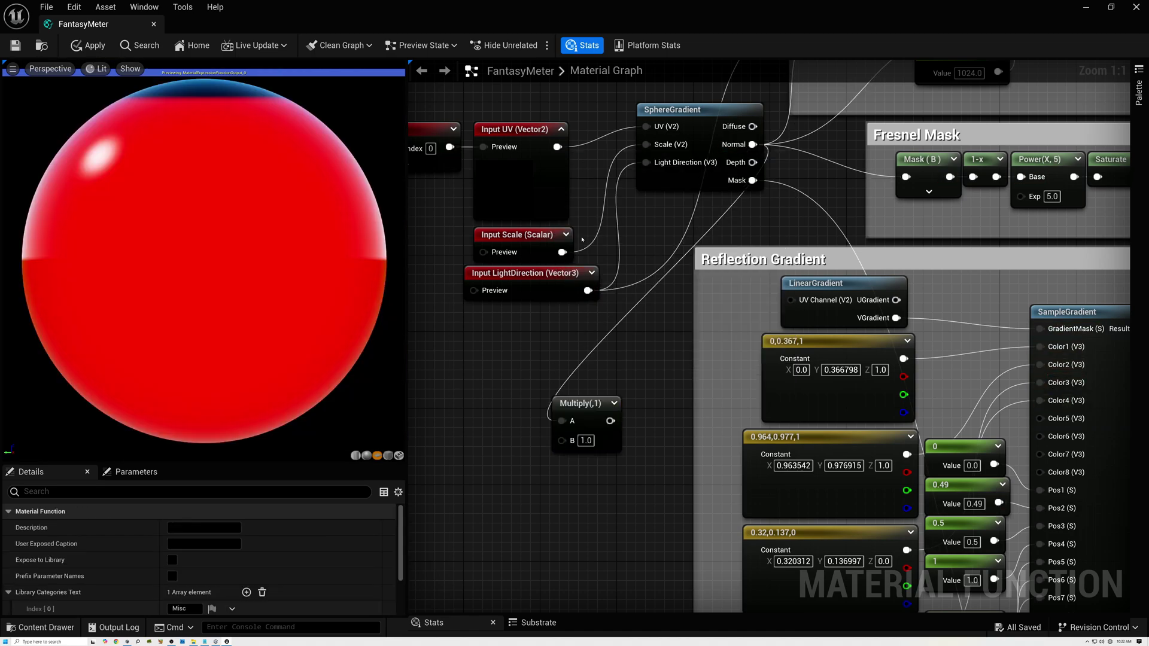
Add a three-component constant of -1, -1, 1 and connect it to the new Multiply node's B input.
click(461, 449)
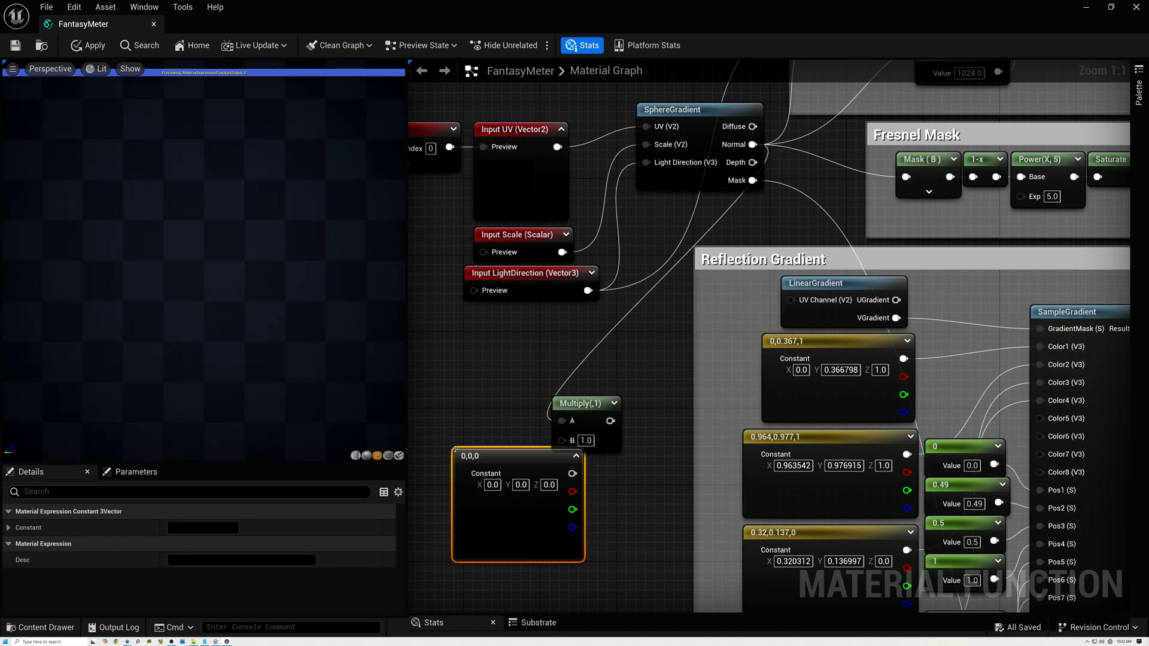
drag(462, 444, 429, 427)
click(456, 455)
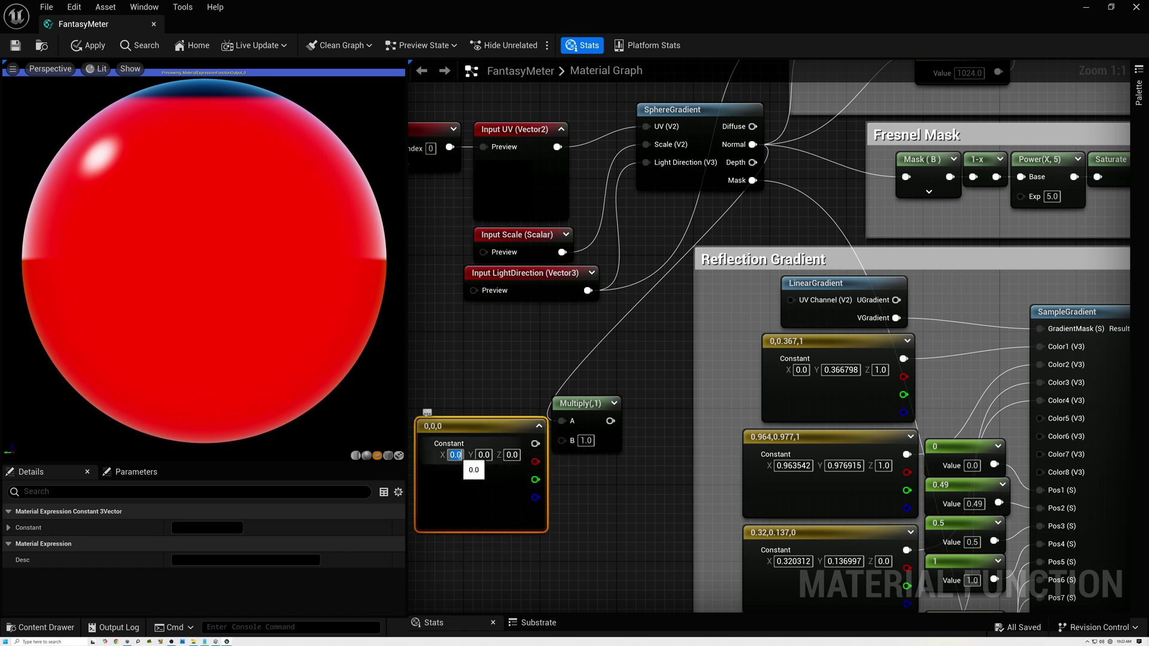
text(-1)
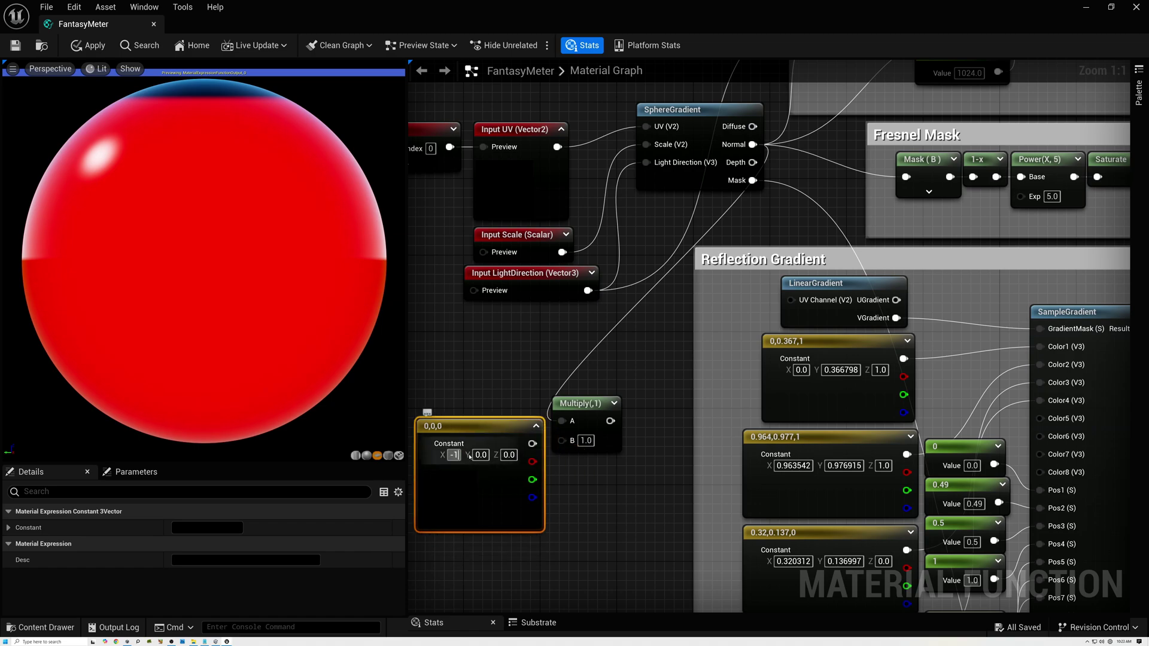
click(481, 456)
text(-1)
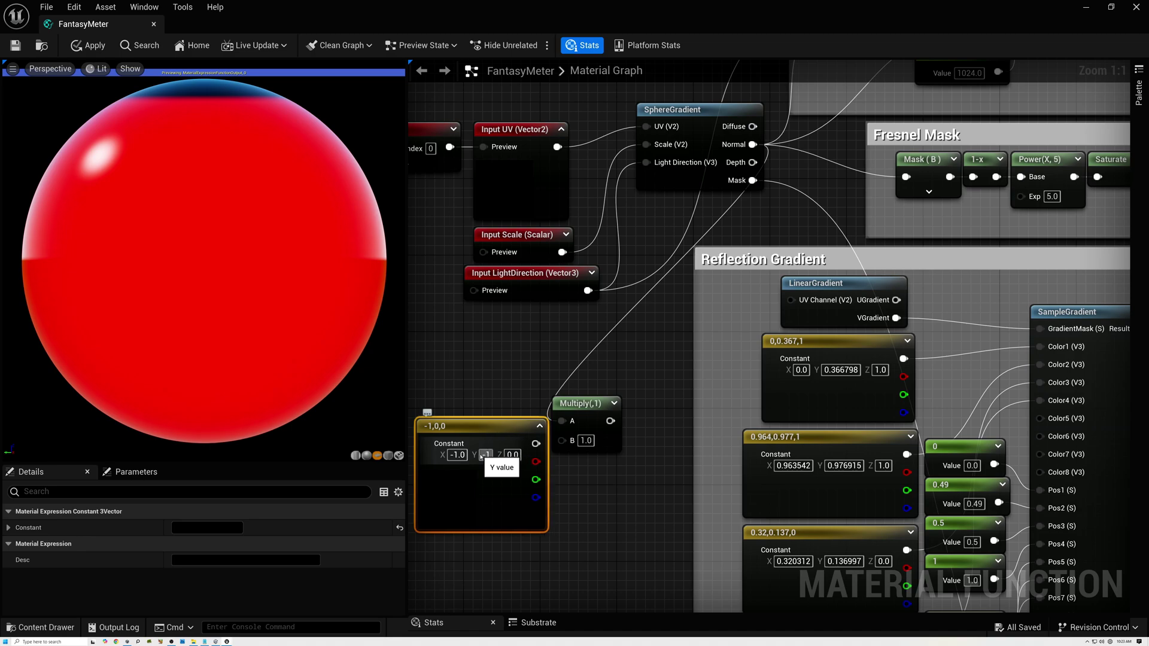
click(513, 455)
text(1)
key(Return)
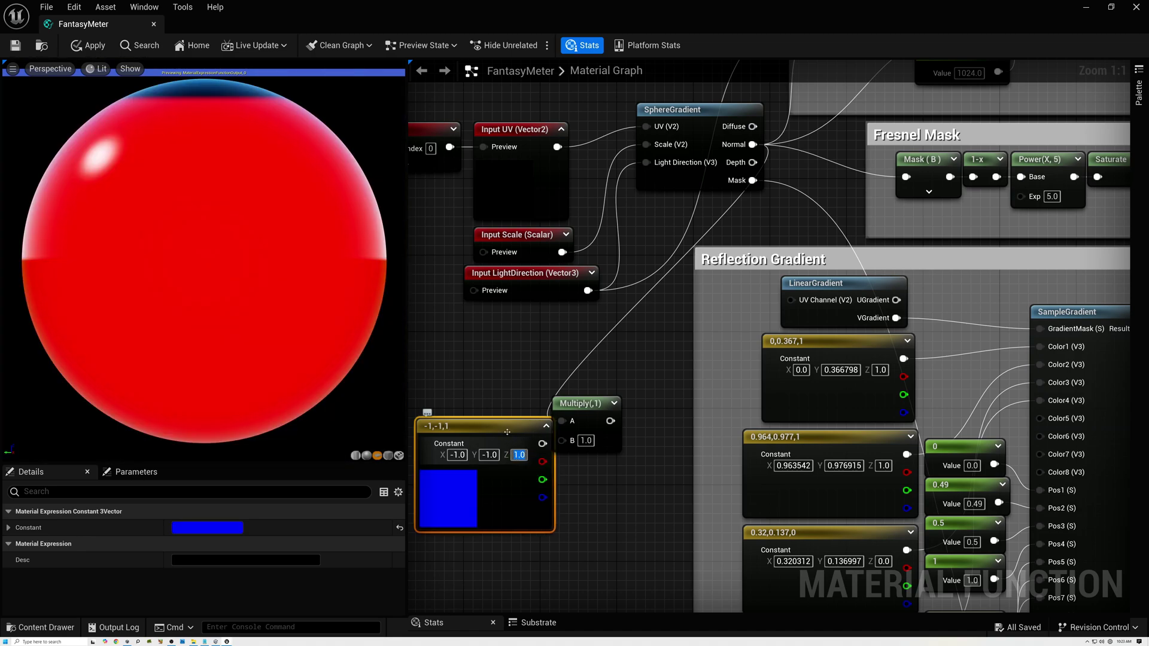
drag(498, 425, 492, 435)
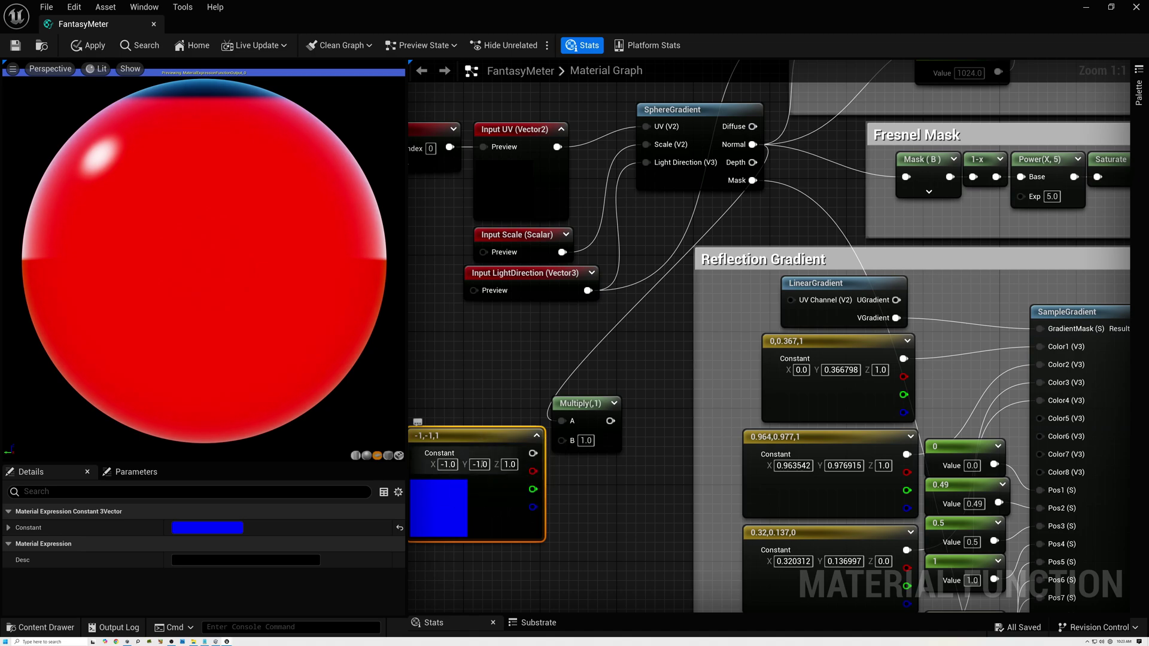
drag(533, 453, 563, 441)
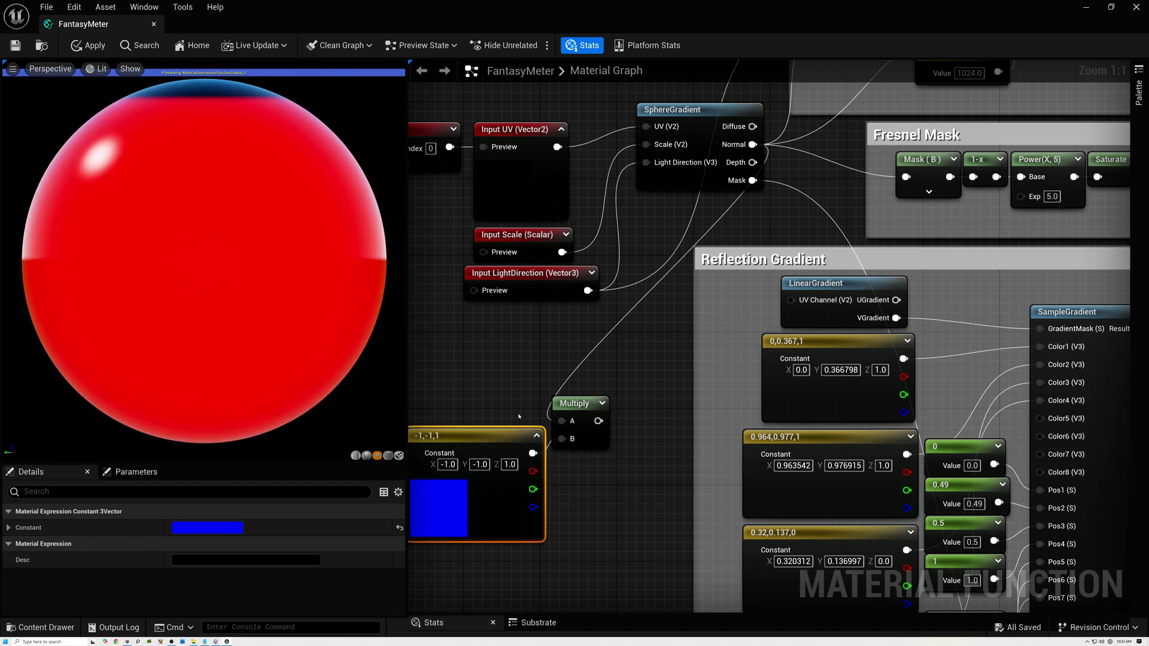
Move the -1, -1, 1 constant and its Multiply node into the empty area below the liquid fill nodes.
right_drag(504, 412, 570, 166)
scroll(638, 234, down, 1)
drag(542, 163, 607, 452)
scroll(605, 281, down, 5)
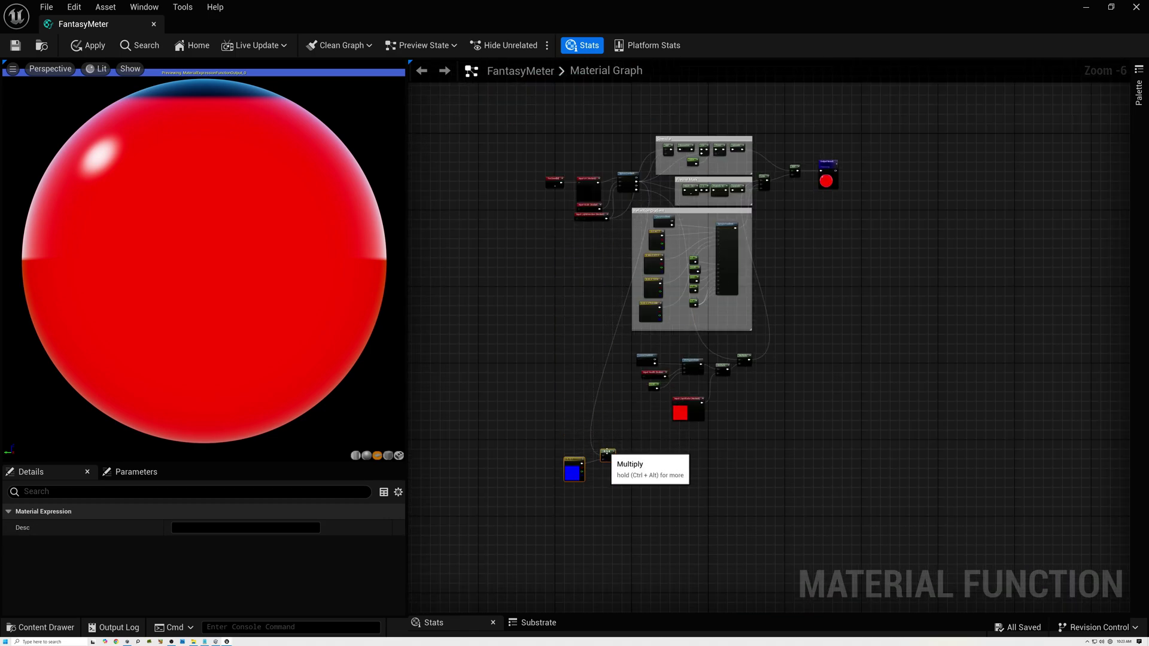
scroll(628, 464, up, 7)
click(594, 436)
right_drag(613, 426, 685, 336)
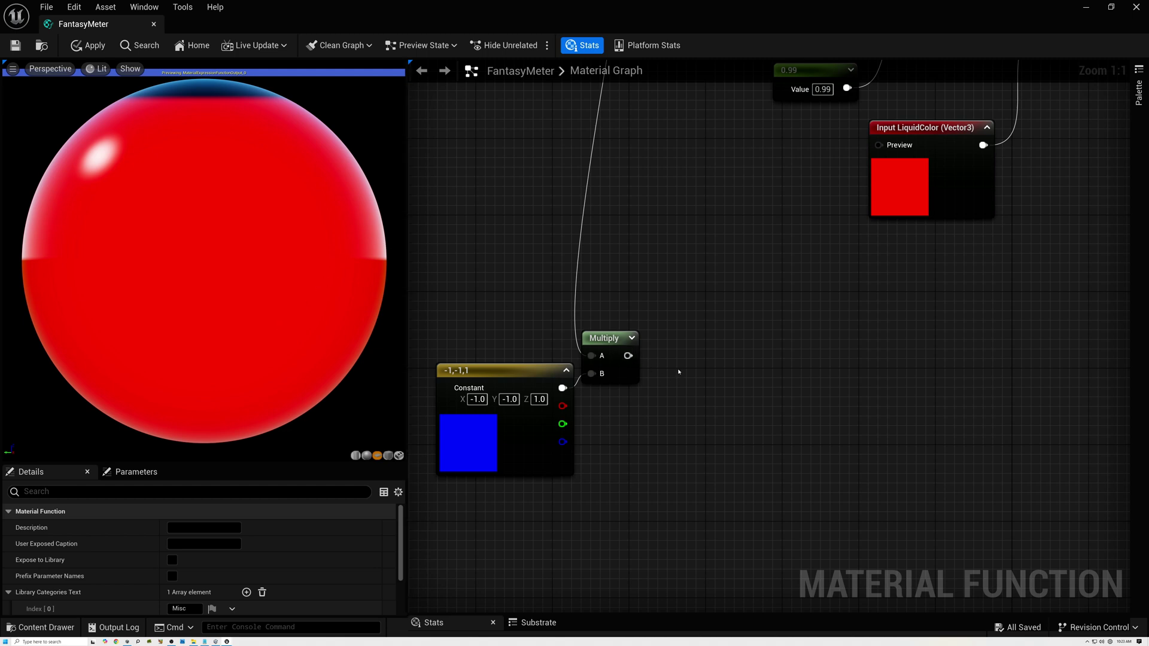
Move the LightDirection input down to just above the -1, -1, 1 constant and its Multiply node.
right_drag(654, 165, 634, 613)
scroll(593, 378, down, 4)
right_drag(593, 379, 610, 464)
drag(577, 301, 533, 485)
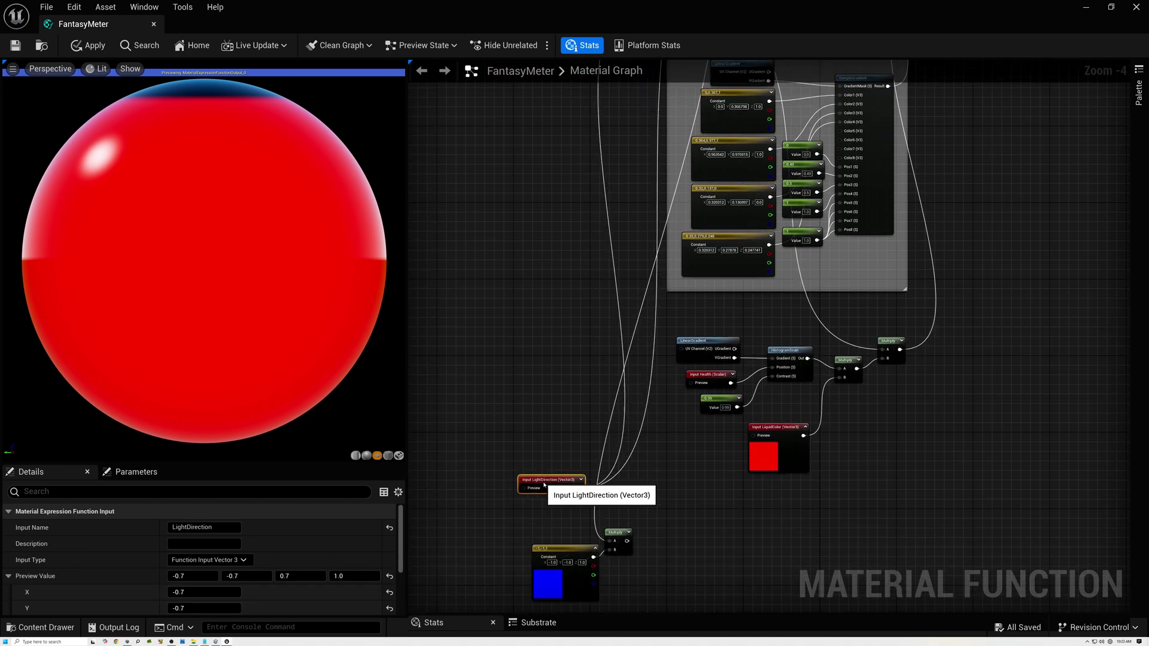
scroll(655, 519, up, 3)
right_drag(655, 520, 678, 340)
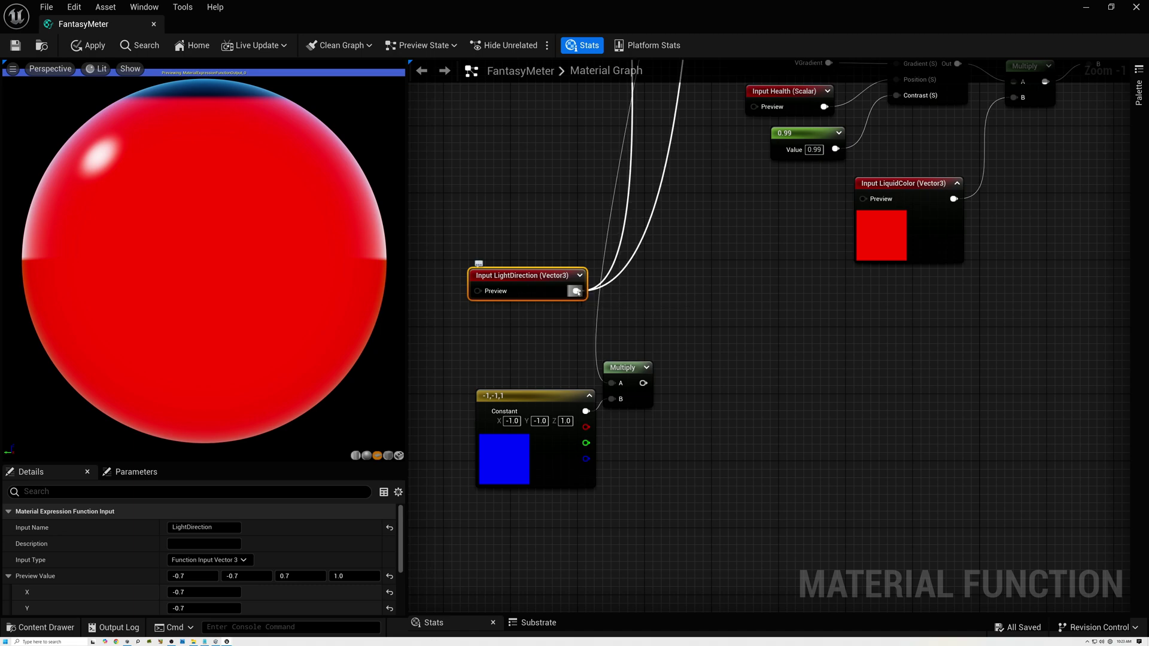
Add an Add node that sums LightDirection and the output of the Multiply node that flips the normal.
drag(577, 292, 714, 332)
text(add)
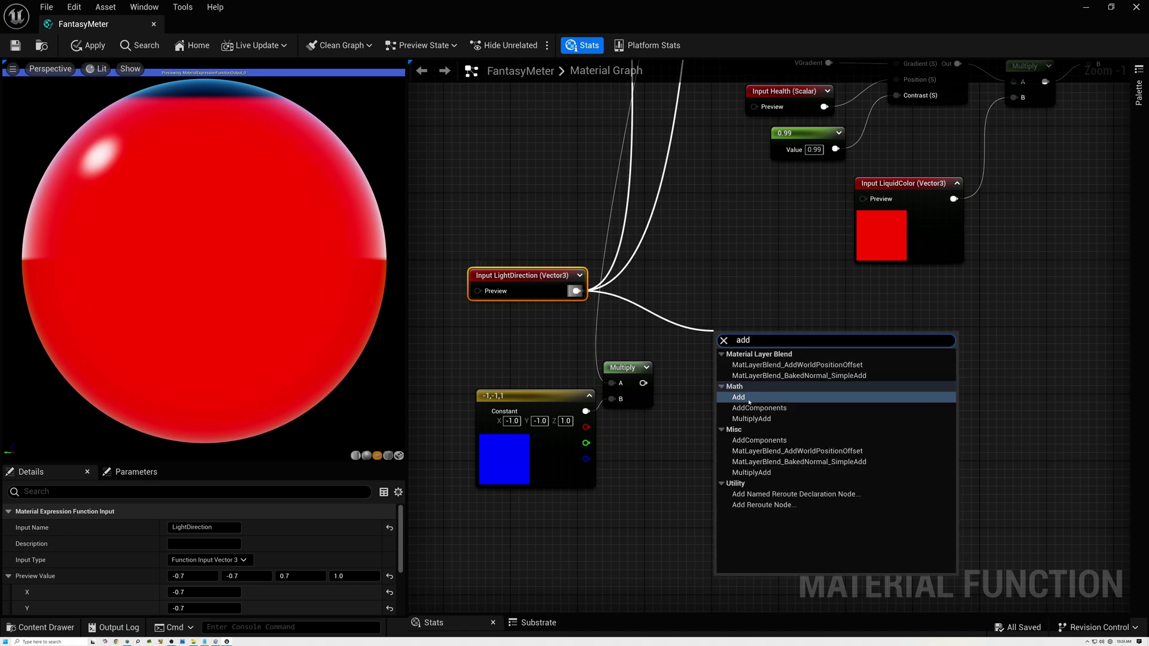
click(739, 398)
drag(643, 383, 755, 339)
Add a Normalize node fed by the output of the new Add node.
text(norm)
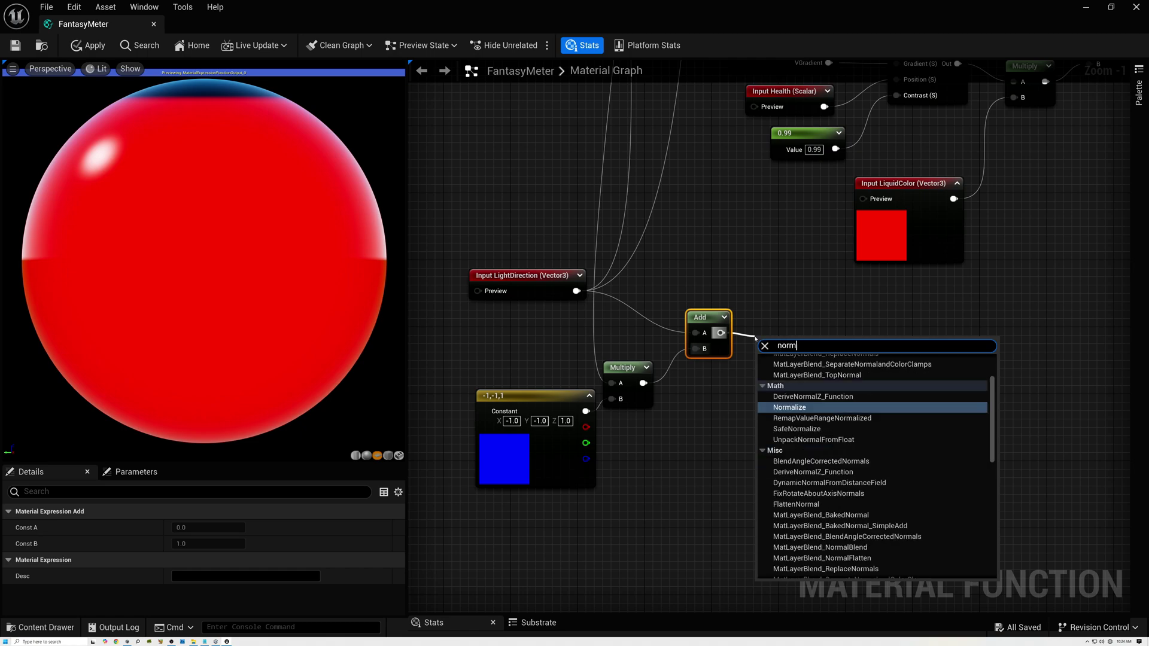
text(a)
key(Return)
scroll(790, 332, up, 1)
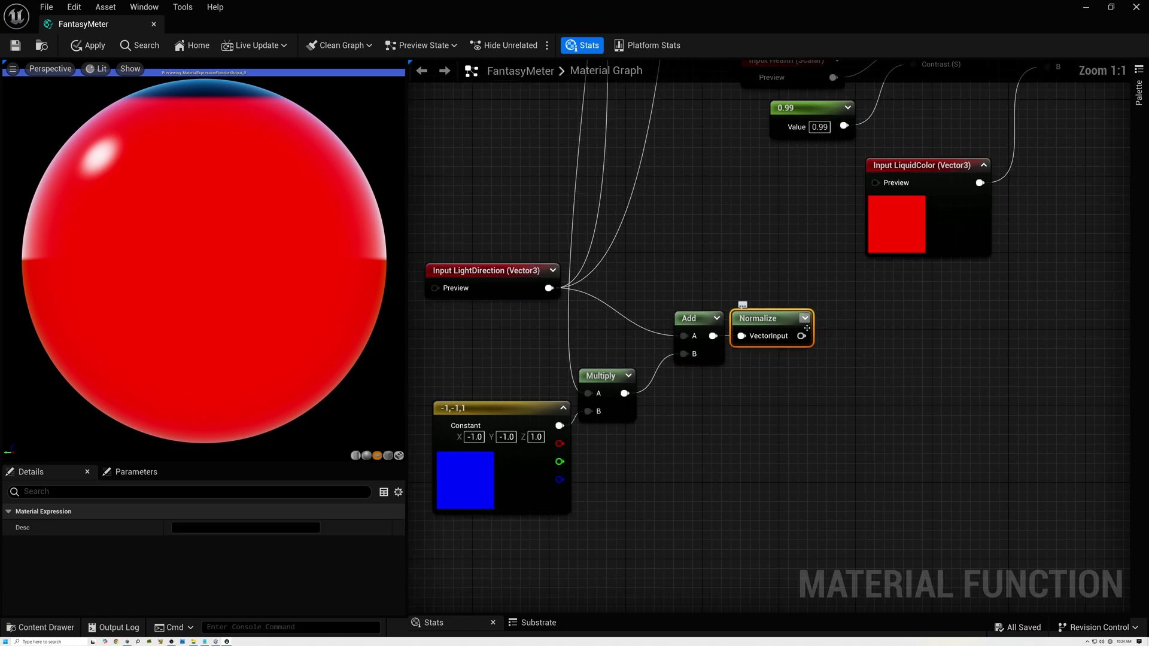
Add a Dot node of the Normalize output and the normal-flipping Multiply output, preview it, and place it beside Normalize.
drag(802, 336, 851, 363)
text(dot)
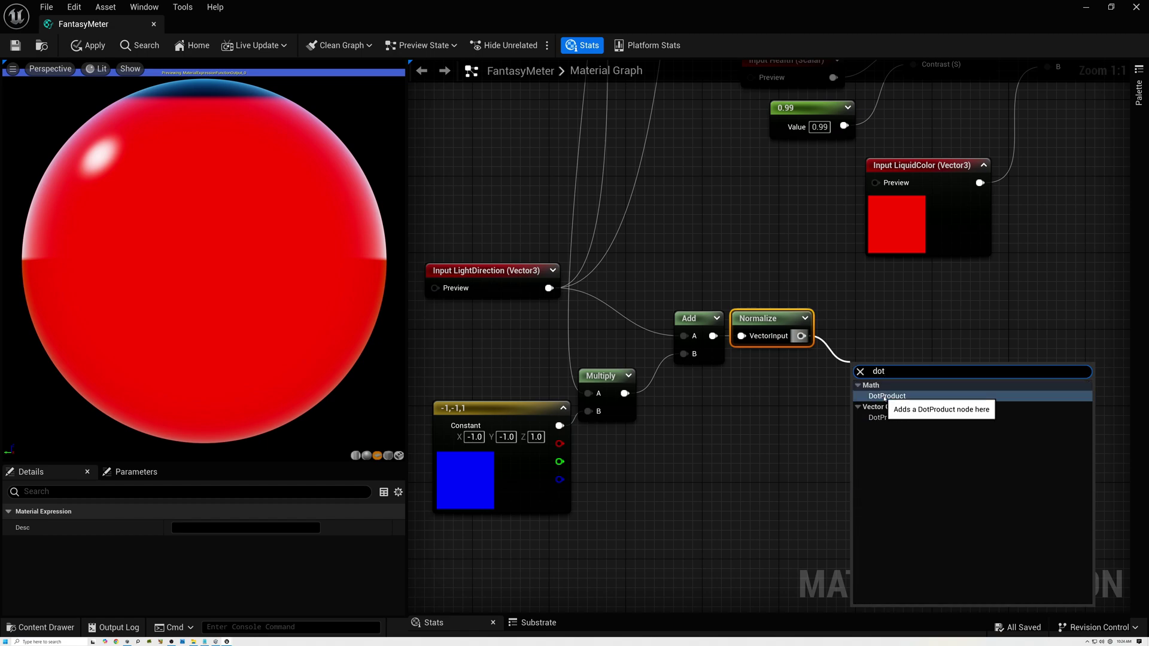
click(877, 396)
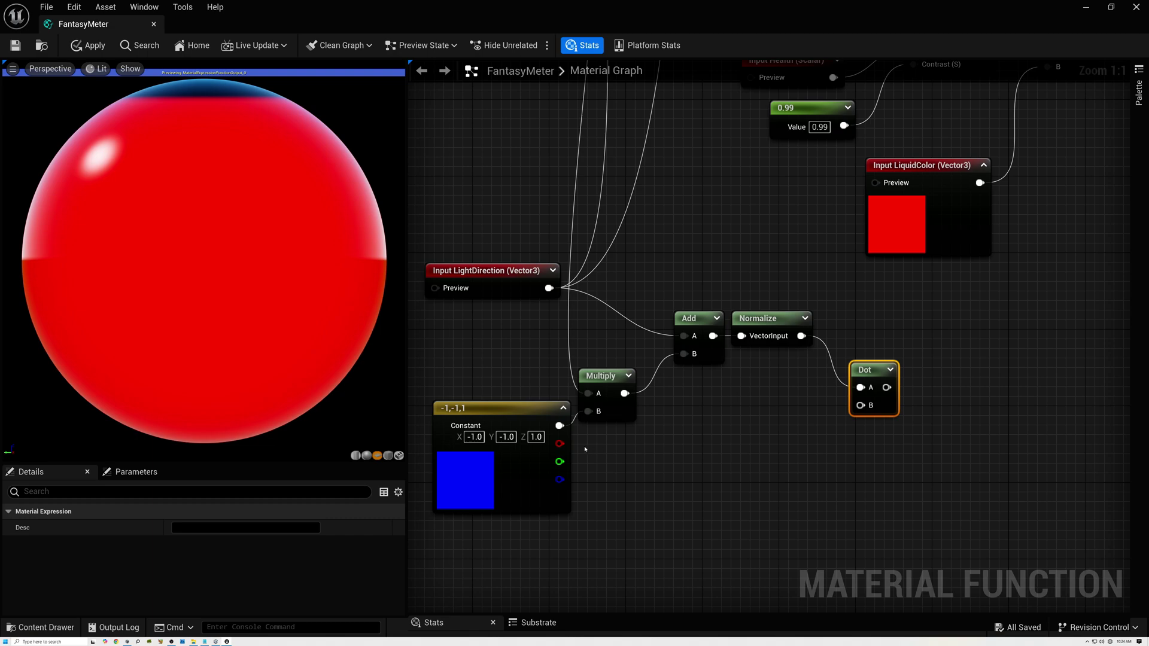
drag(625, 393, 870, 361)
right_click(870, 361)
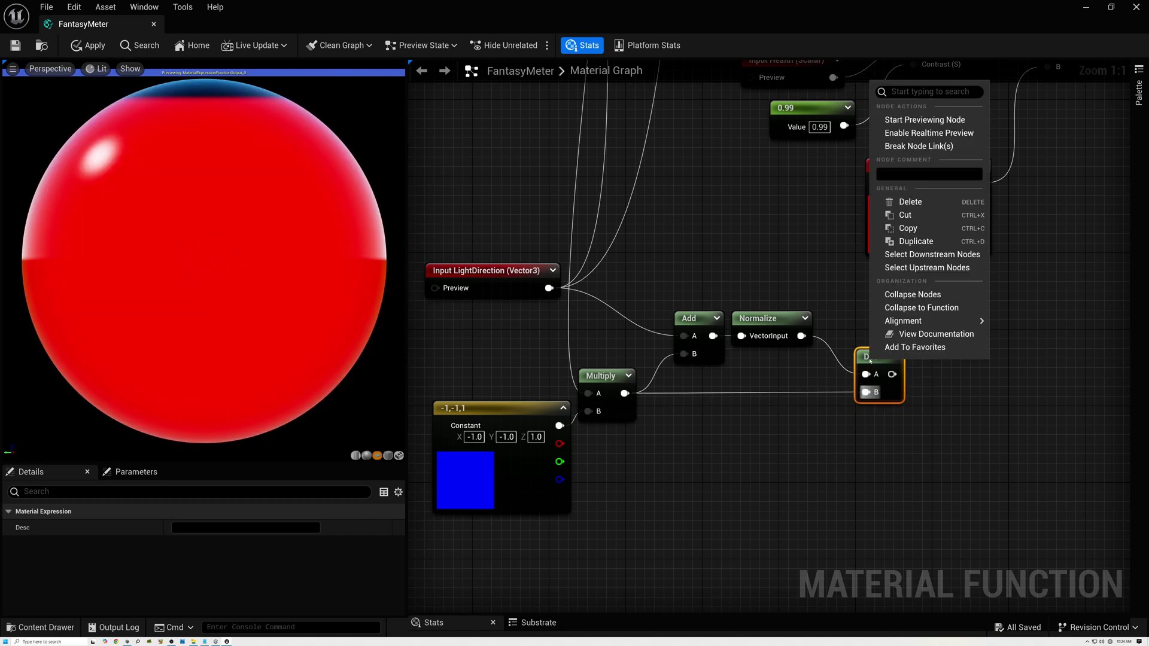
click(898, 120)
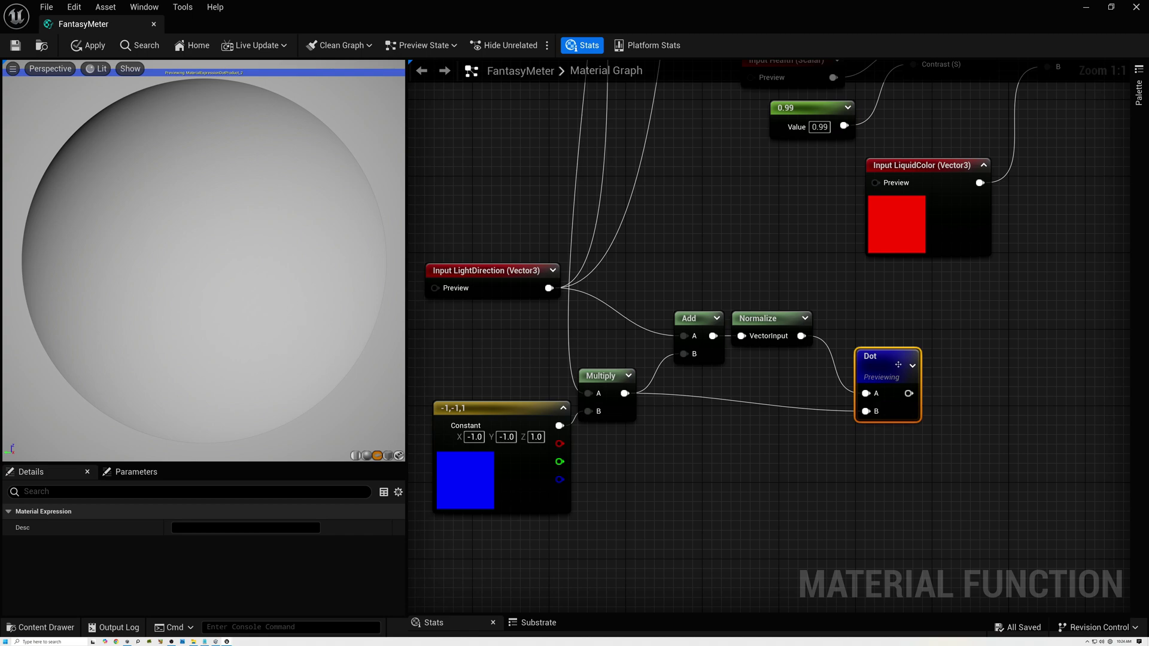
drag(900, 366, 881, 347)
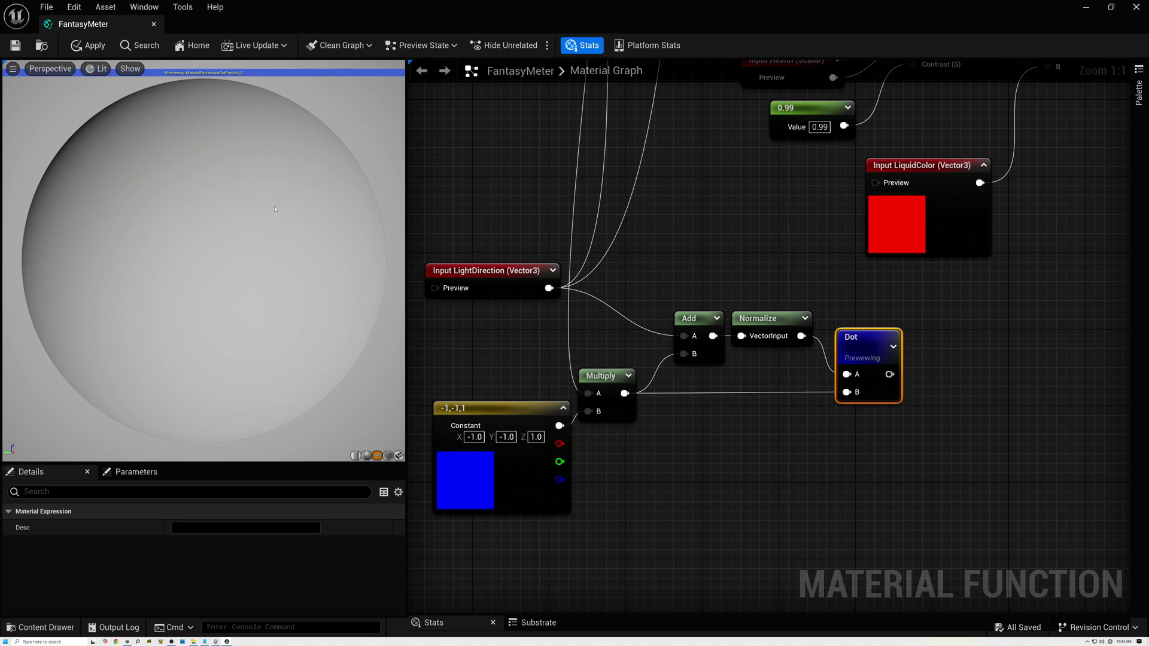
Add a Power node fed by the Dot output, set its exponent to 24, and preview it.
drag(890, 374, 937, 377)
text(power)
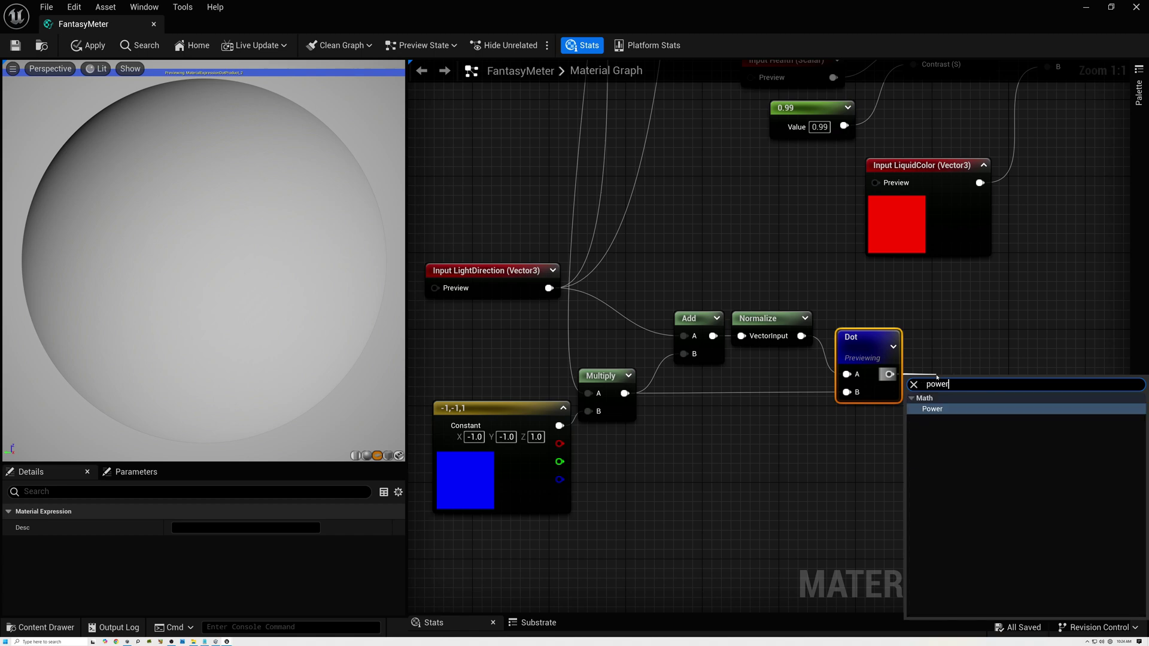
key(Return)
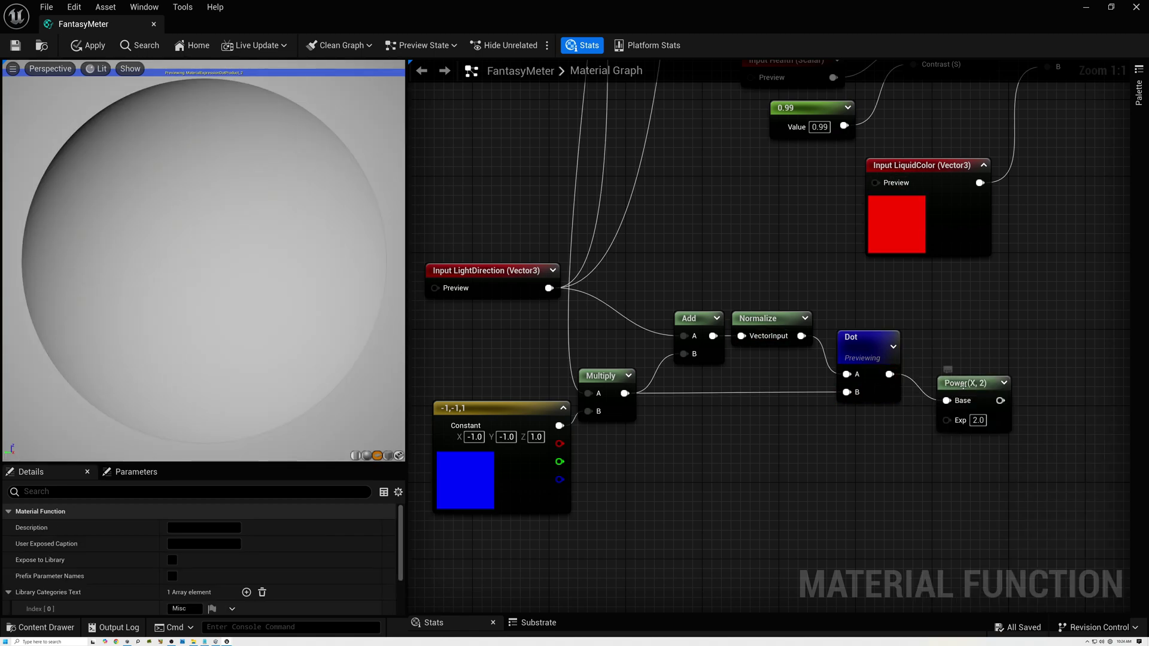
click(964, 394)
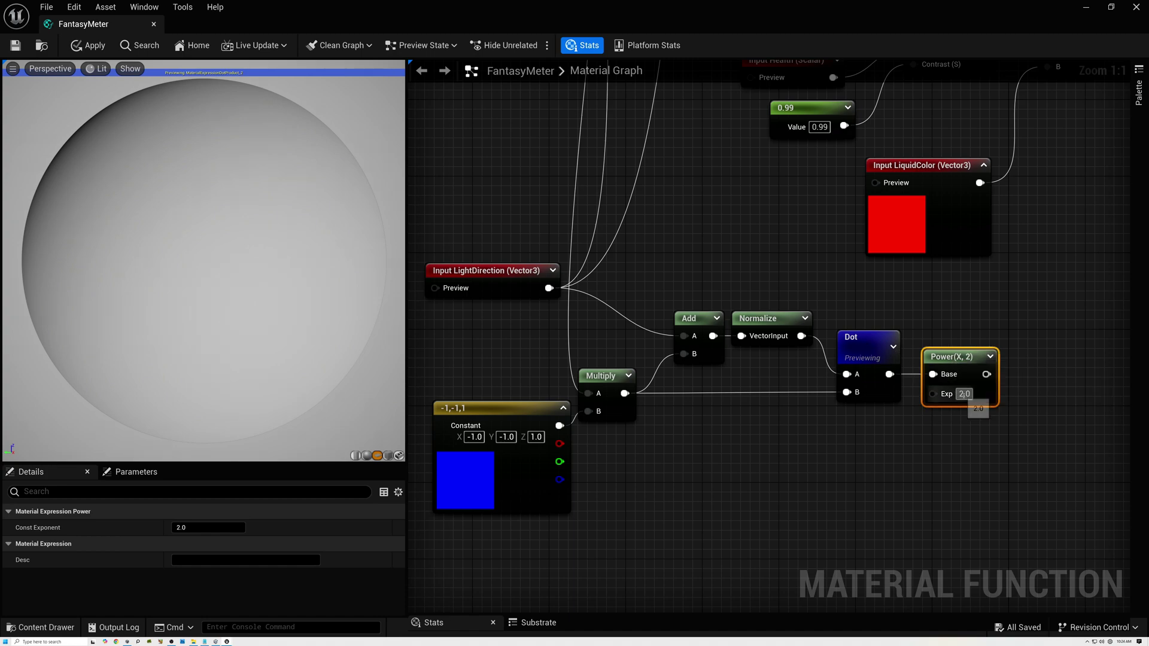
text(24)
key(Return)
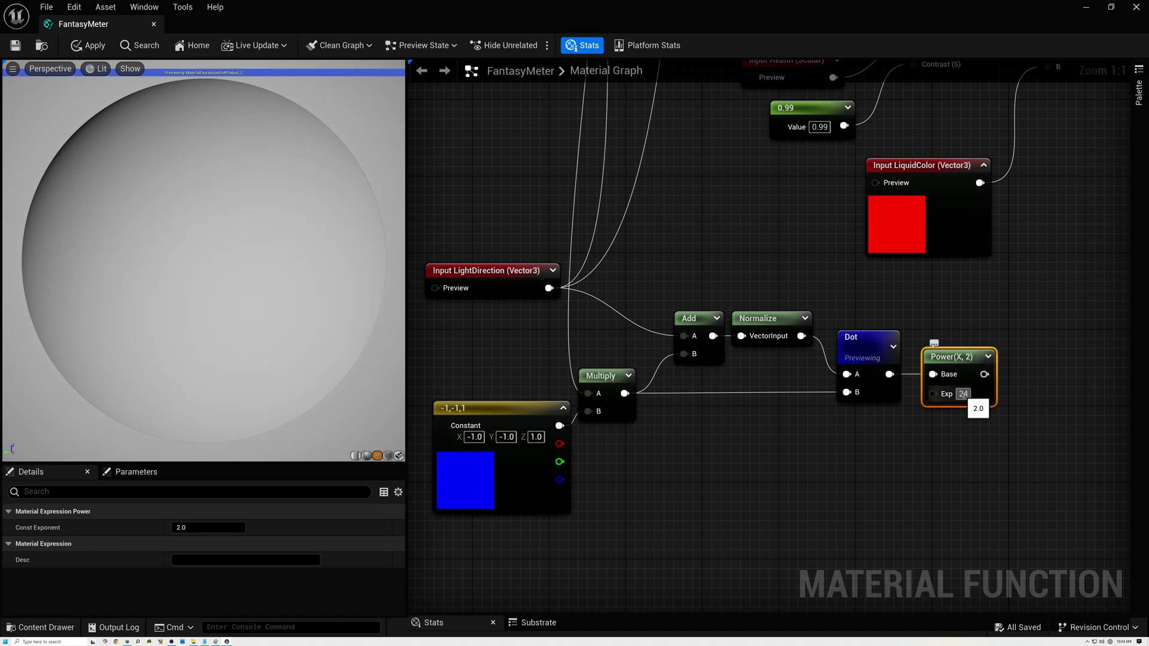
right_click(971, 365)
click(1013, 396)
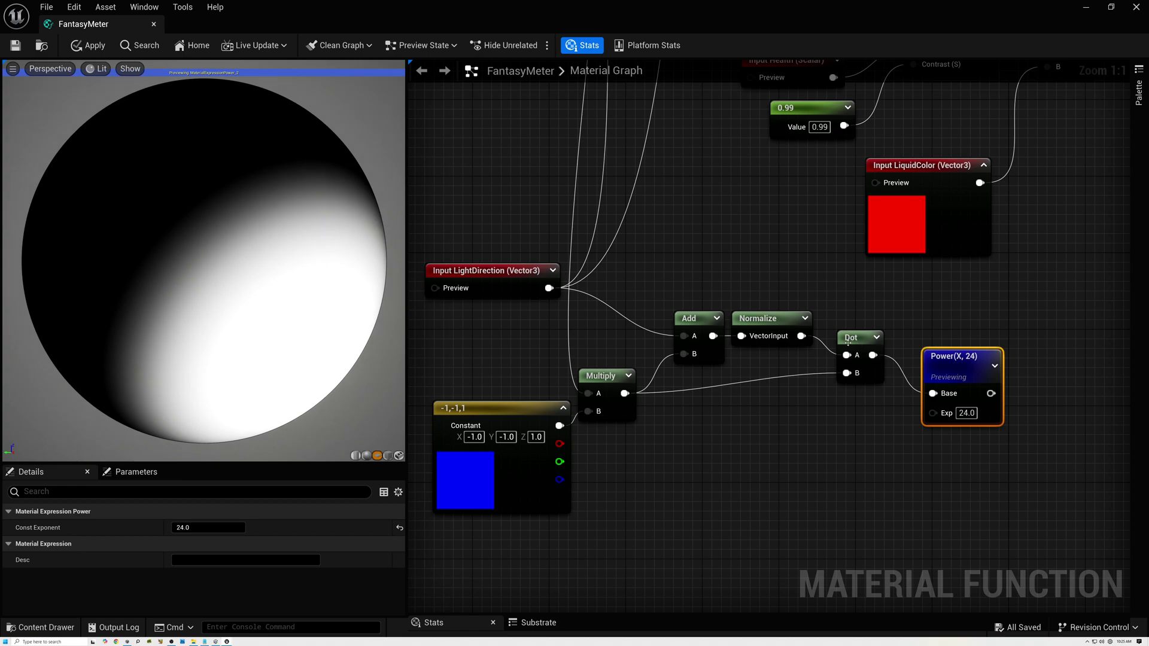
Align the Add, Normalize, Dot and Power nodes into a compact row.
drag(695, 296, 772, 339)
drag(854, 339, 846, 362)
drag(944, 366, 906, 347)
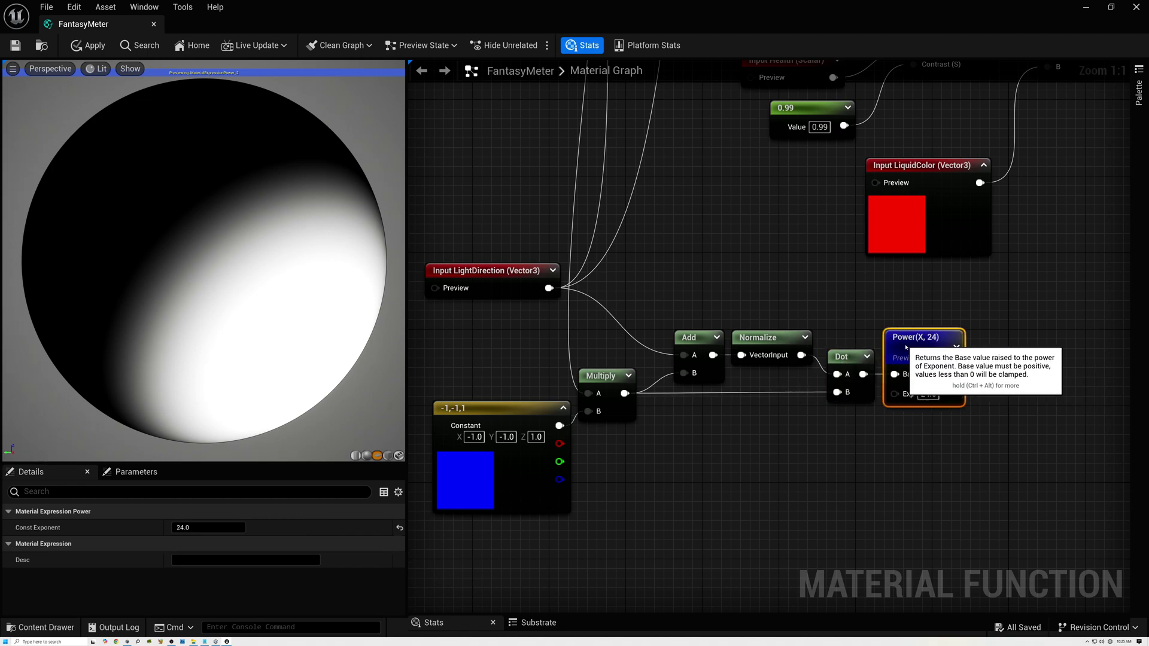
Add a second Dot node below the row, taking the flipped-normal Multiply output and LightDirection as its inputs.
right_drag(720, 446, 729, 372)
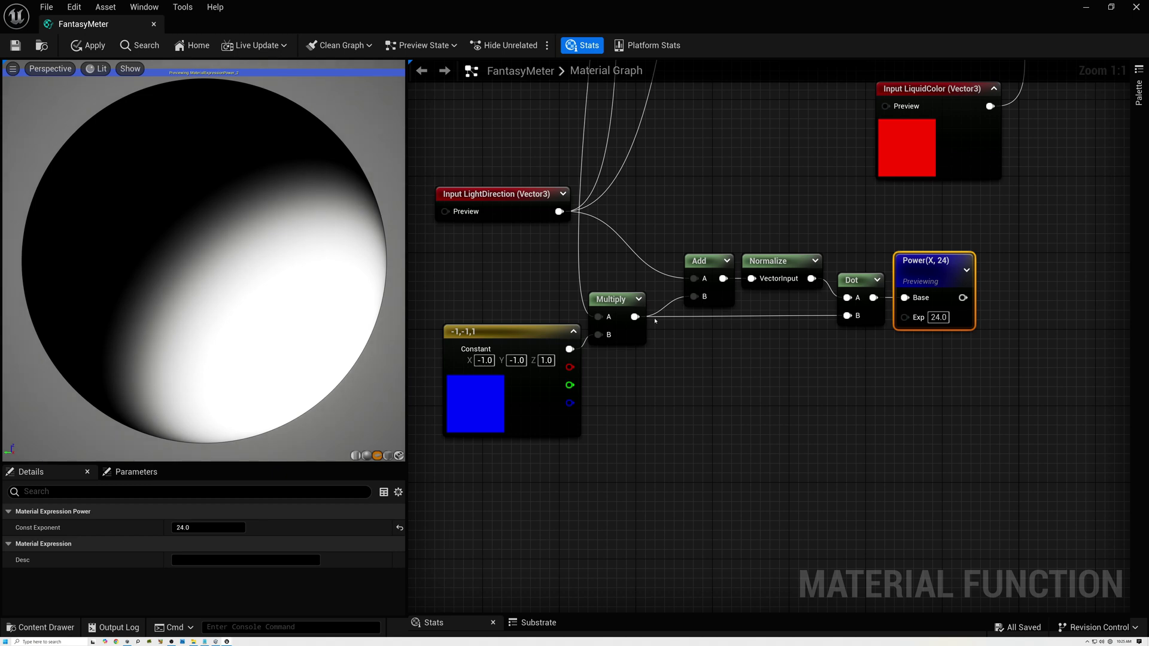
drag(635, 317, 668, 411)
text(dot)
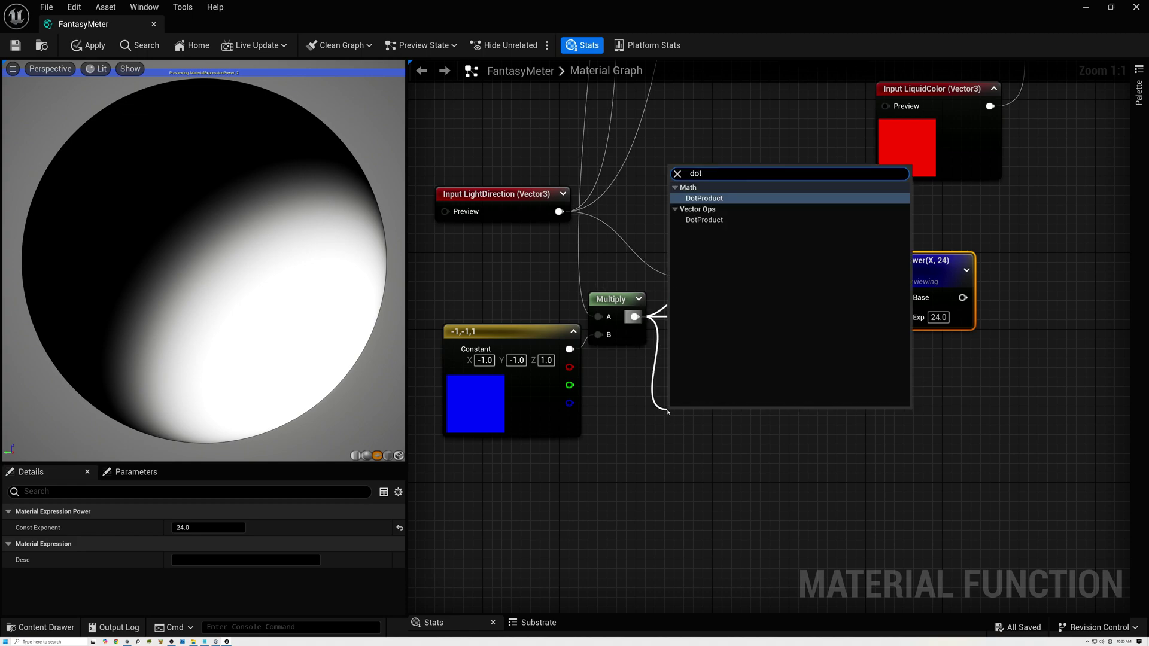
click(727, 200)
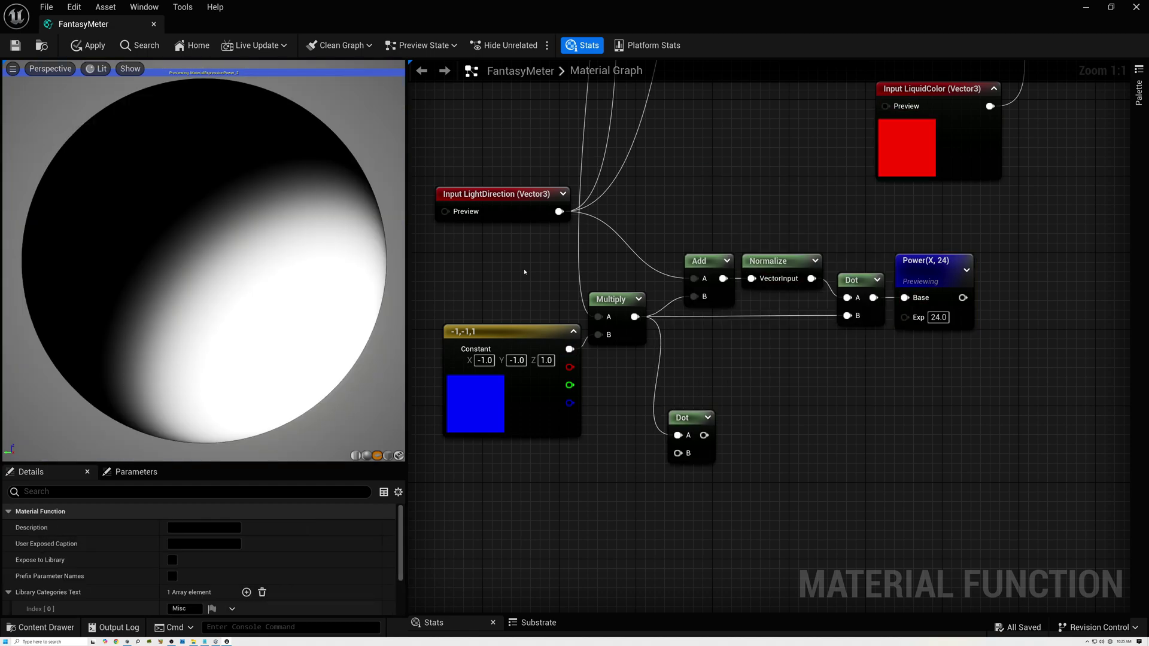
drag(559, 211, 680, 456)
Add a HistogramScan node beside the lower Dot node.
right_click(776, 426)
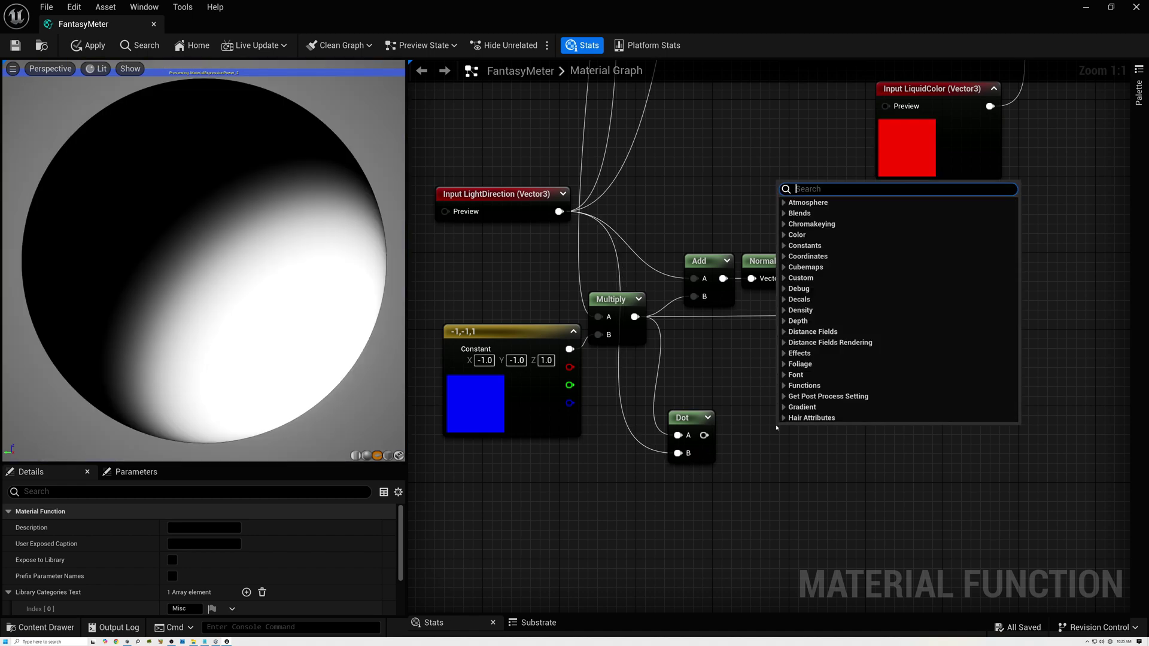
text(hist)
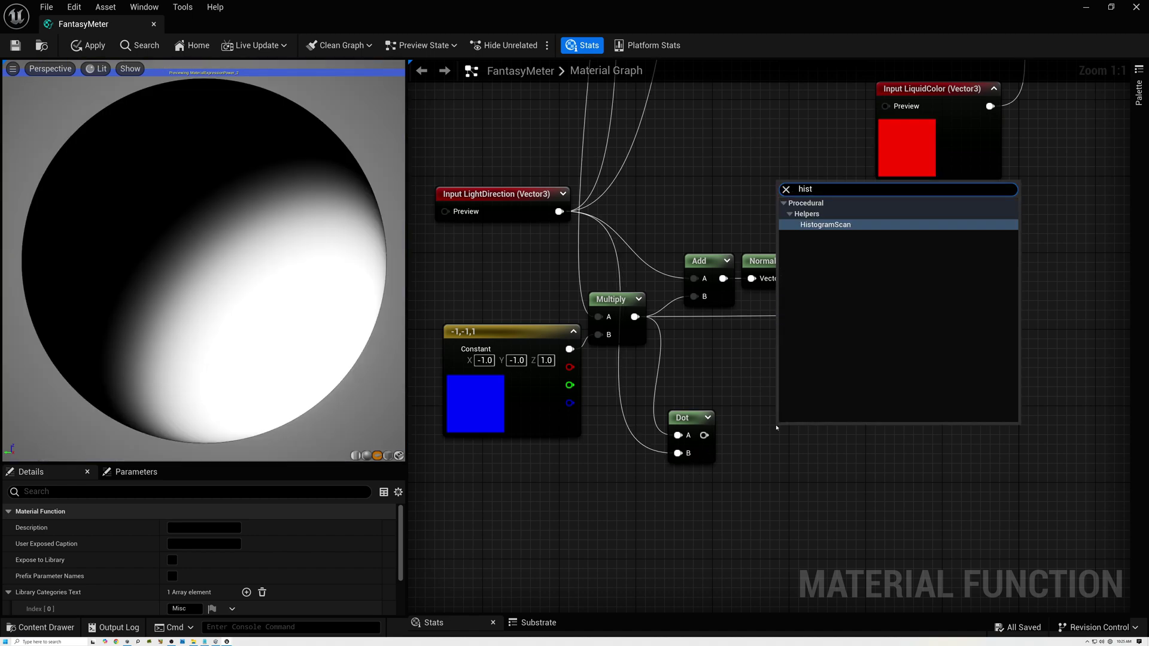
click(825, 225)
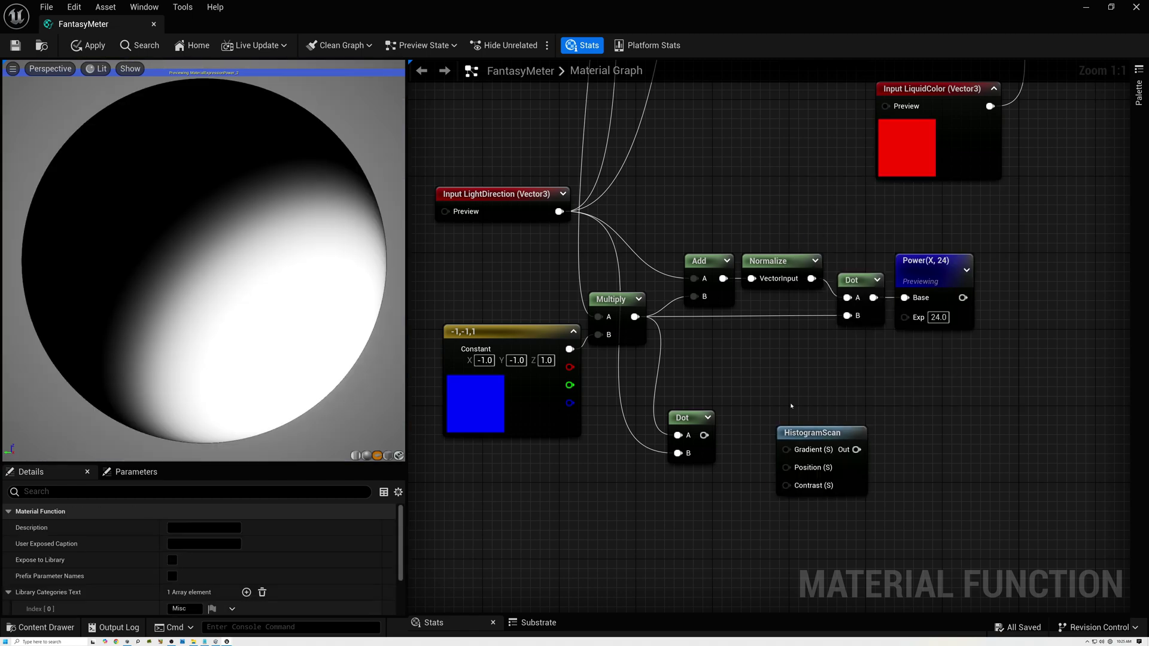
Preview the lower Dot node and connect its output to the HistogramScan Gradient input.
click(685, 418)
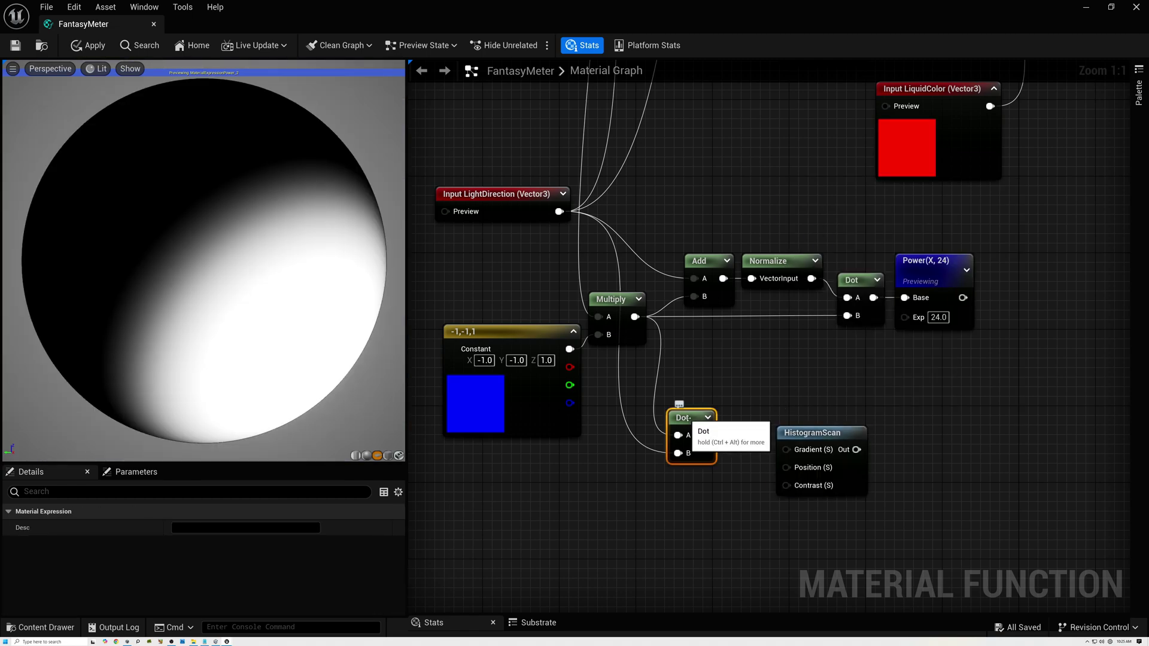
right_click(685, 418)
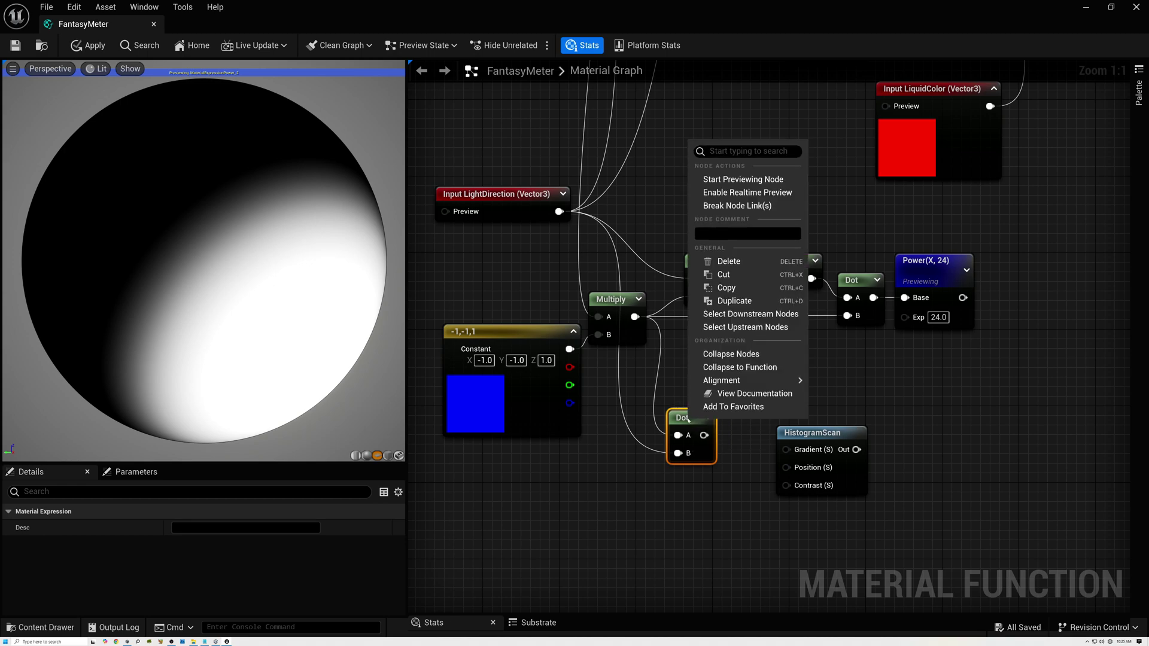
click(714, 180)
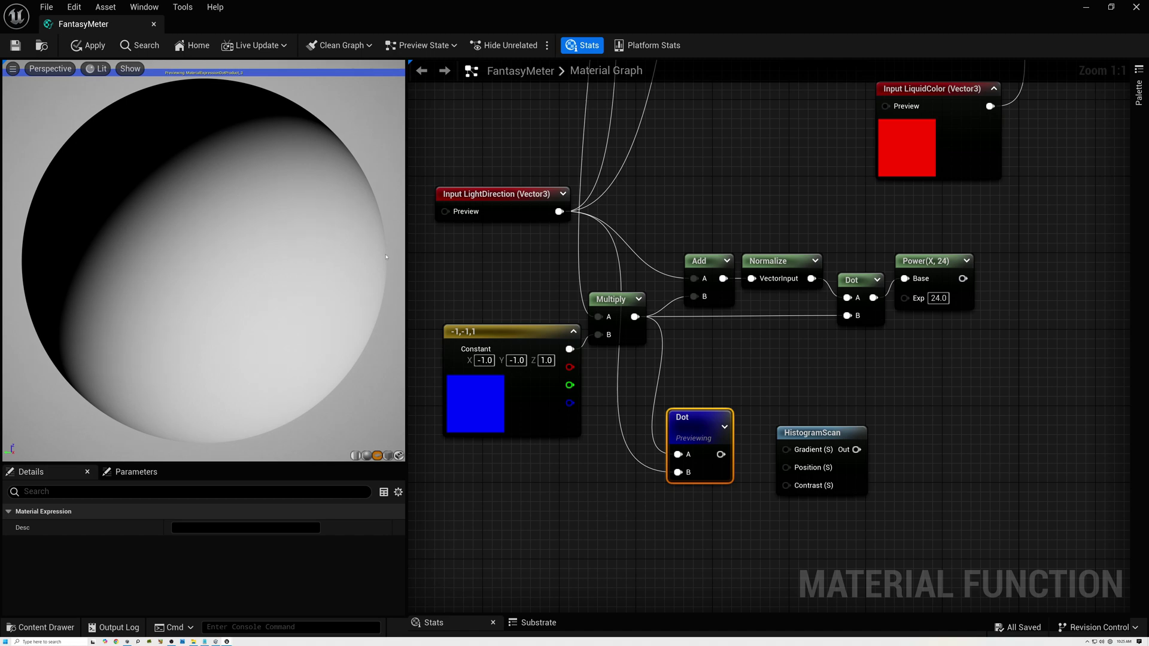
drag(721, 454, 804, 433)
click(809, 434)
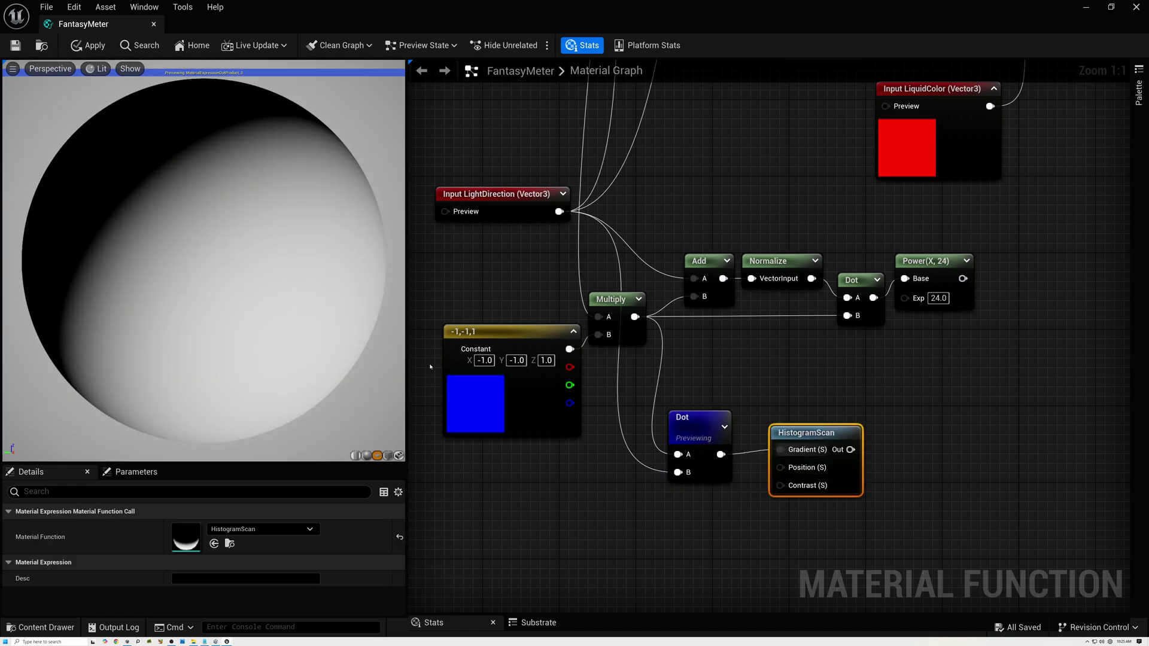
Add a constant of 1.1 below the lower Dot node and connect it to the HistogramScan Position input.
click(673, 513)
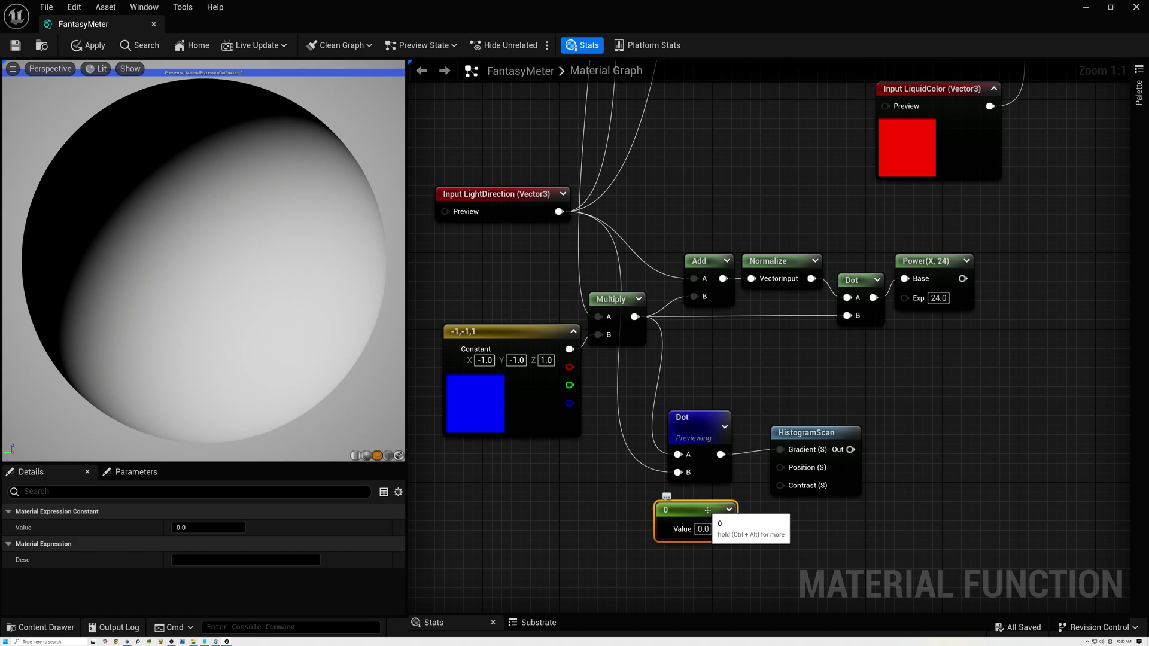
click(704, 529)
text(1.1)
key(Return)
drag(767, 478, 780, 468)
drag(706, 508, 706, 498)
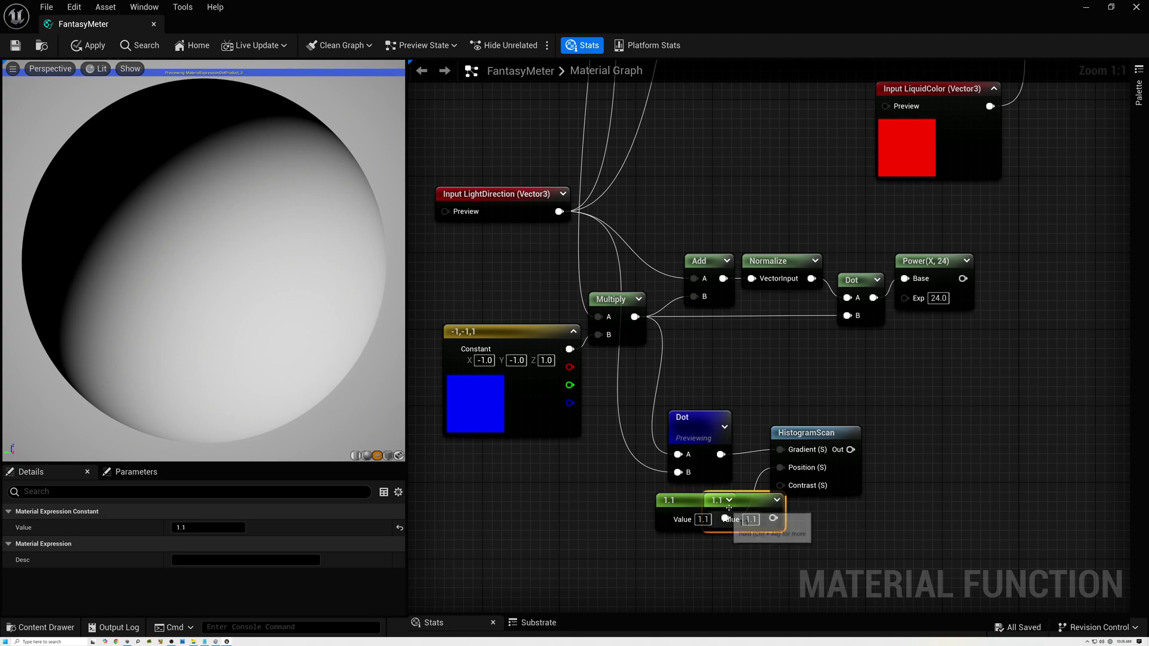
Duplicate the 1.1 constant, set the copy to 0.1, and connect it to the HistogramScan Contrast input.
key(ctrl+d)
drag(687, 546, 689, 555)
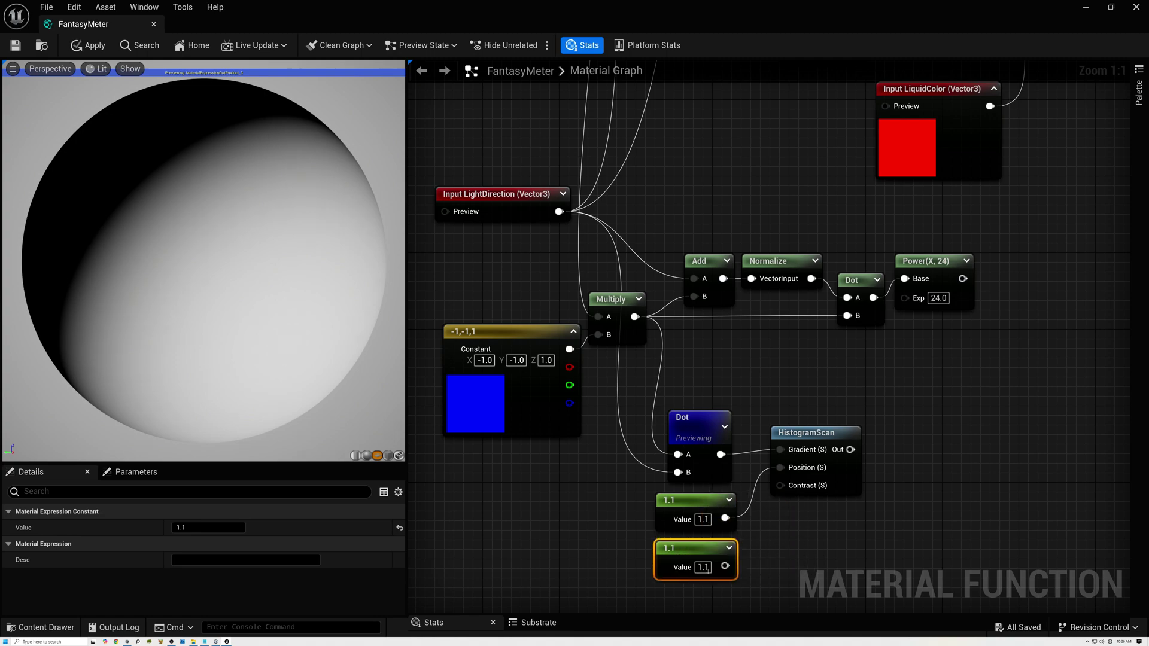
text(0.1)
key(Return)
drag(732, 567, 780, 486)
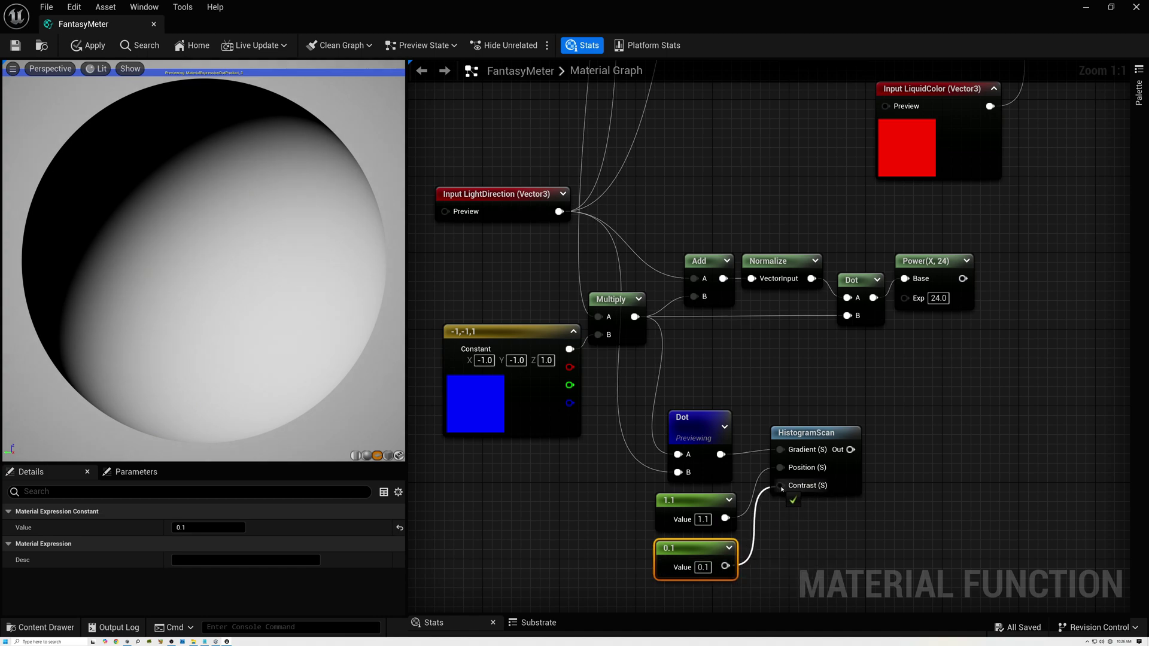
Preview the HistogramScan node and shift it up slightly to line up with the lower Dot node.
right_click(805, 435)
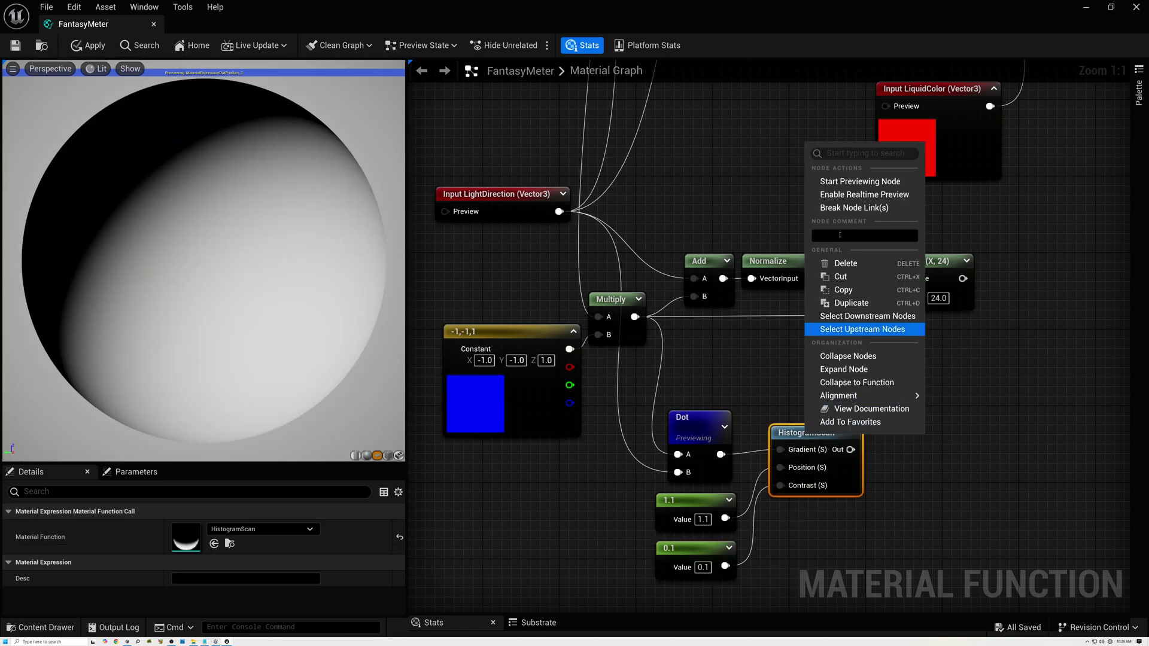
click(860, 182)
drag(813, 434, 814, 416)
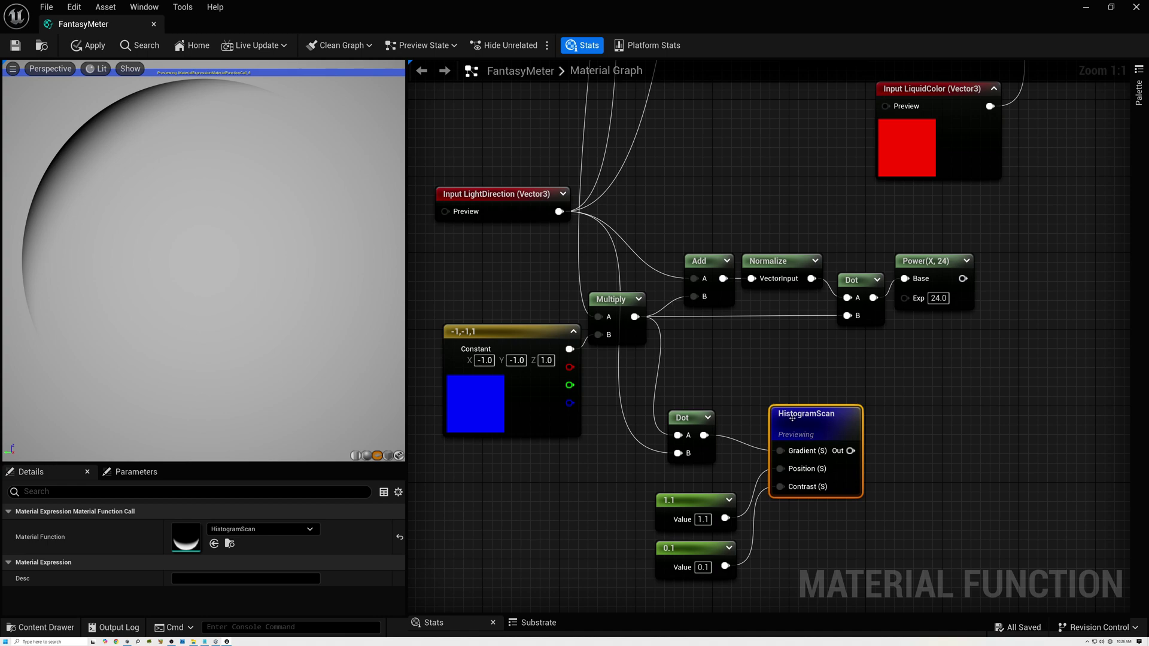
drag(792, 419, 782, 399)
Add a OneMinus node that inverts the HistogramScan output and preview it.
drag(841, 432, 885, 429)
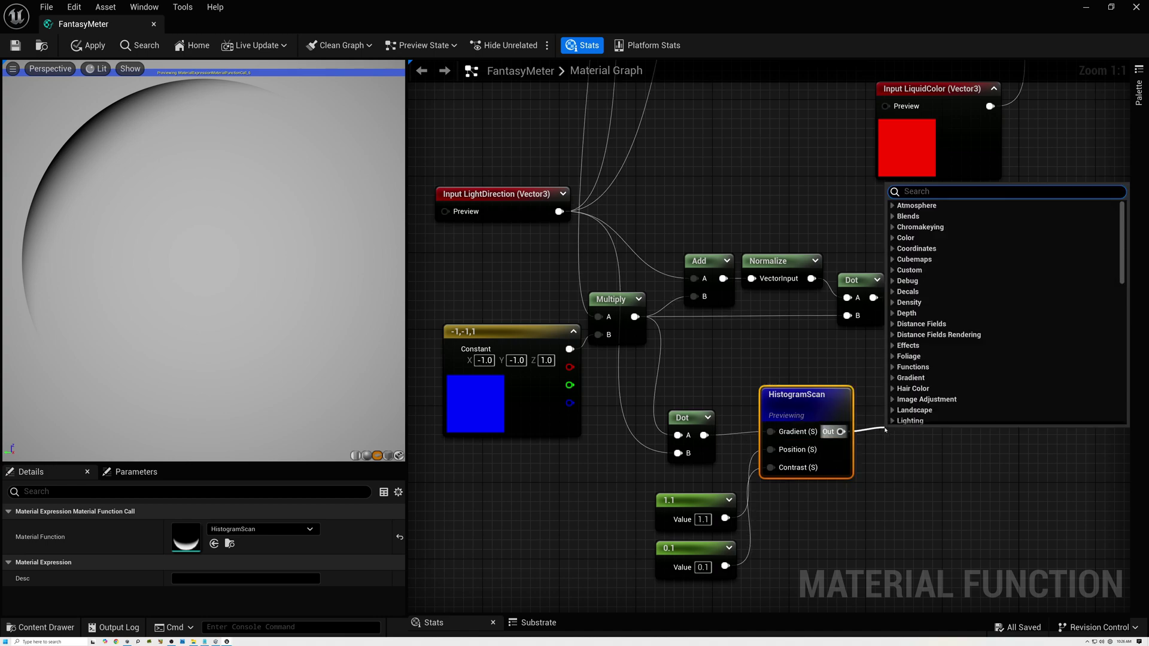
text(one)
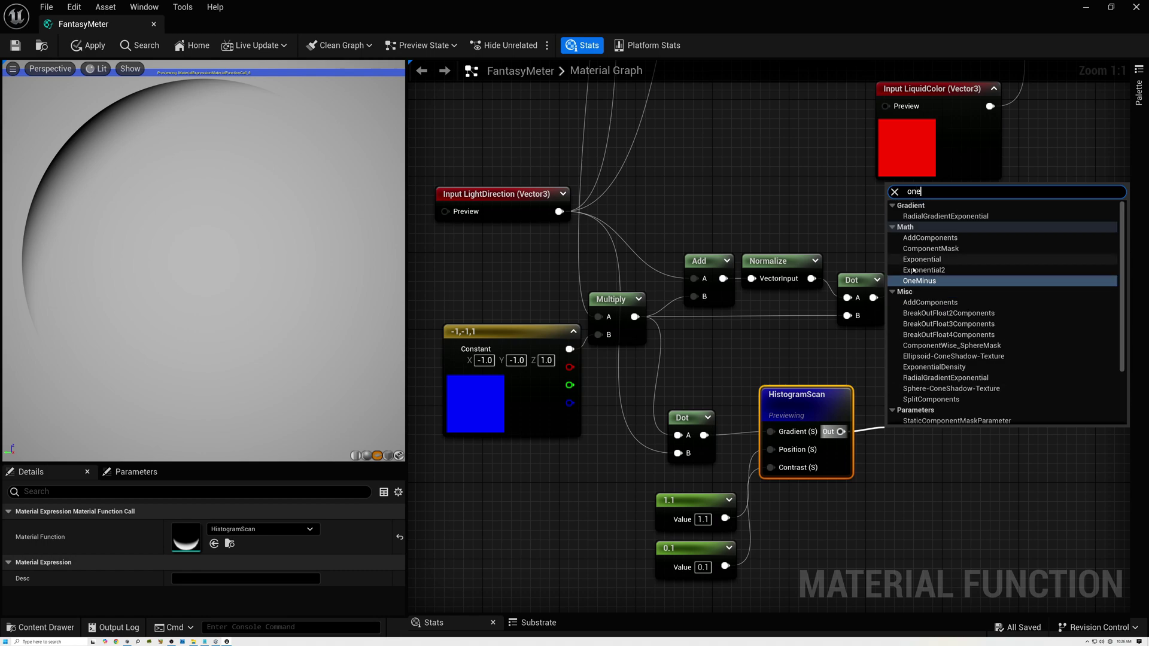
click(922, 281)
drag(898, 423, 879, 414)
right_click(878, 414)
click(925, 170)
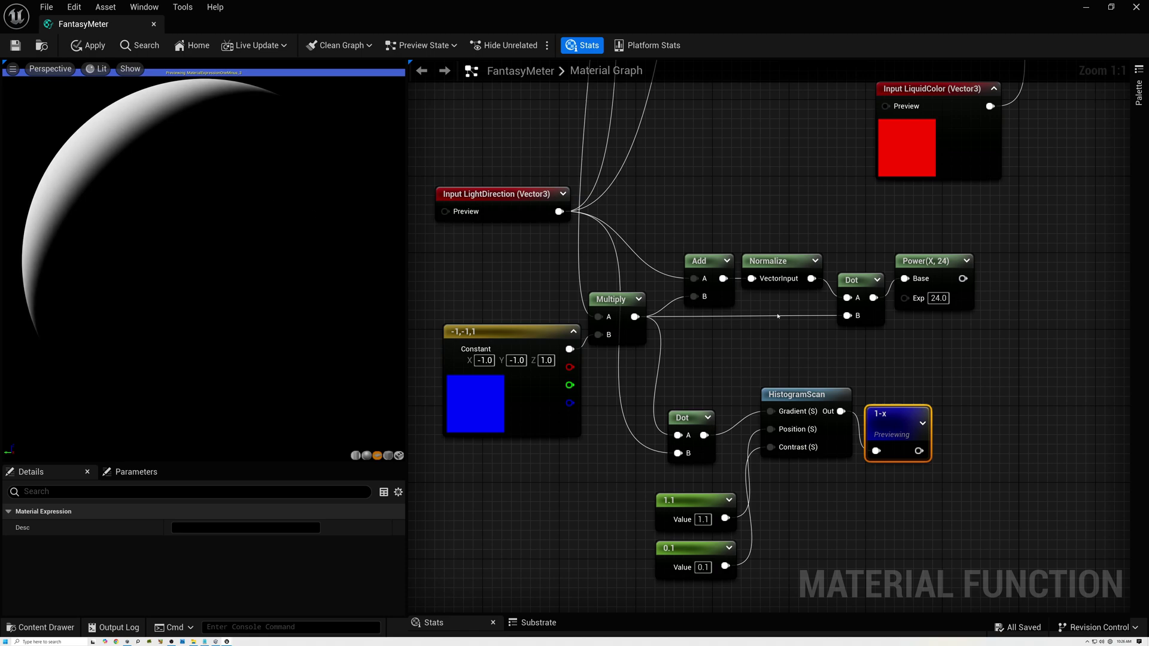
Line up the Power node with the upper Dot, and the HistogramScan and 1-x nodes with the lower Dot.
drag(931, 263, 931, 281)
right_drag(932, 281, 718, 286)
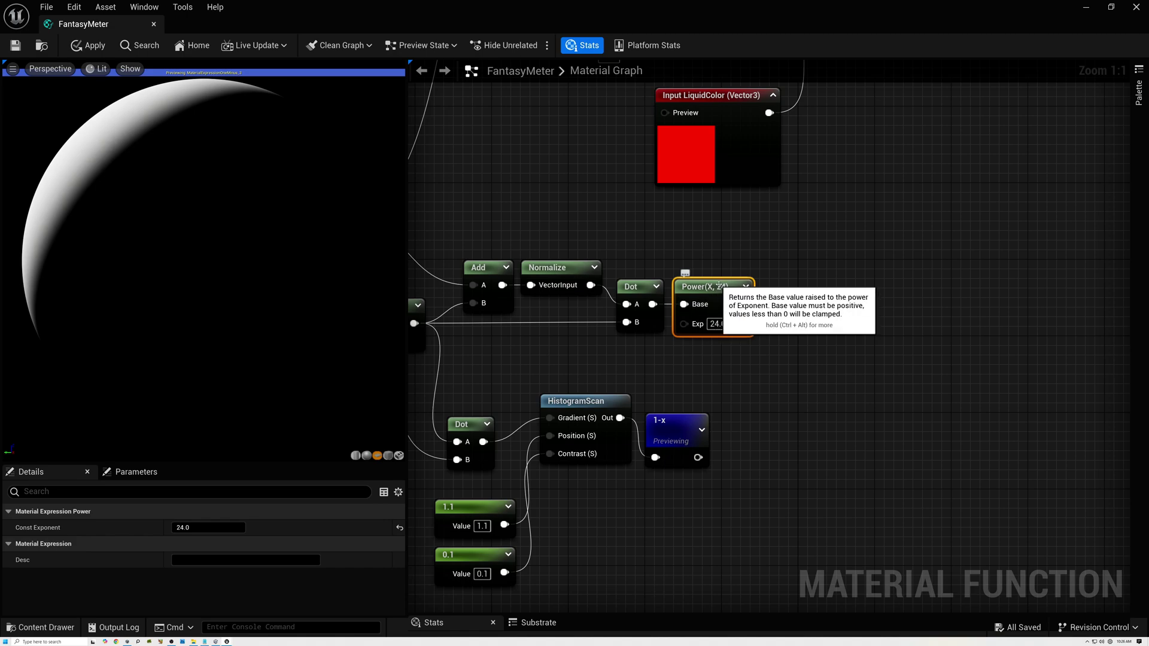
drag(460, 238, 748, 356)
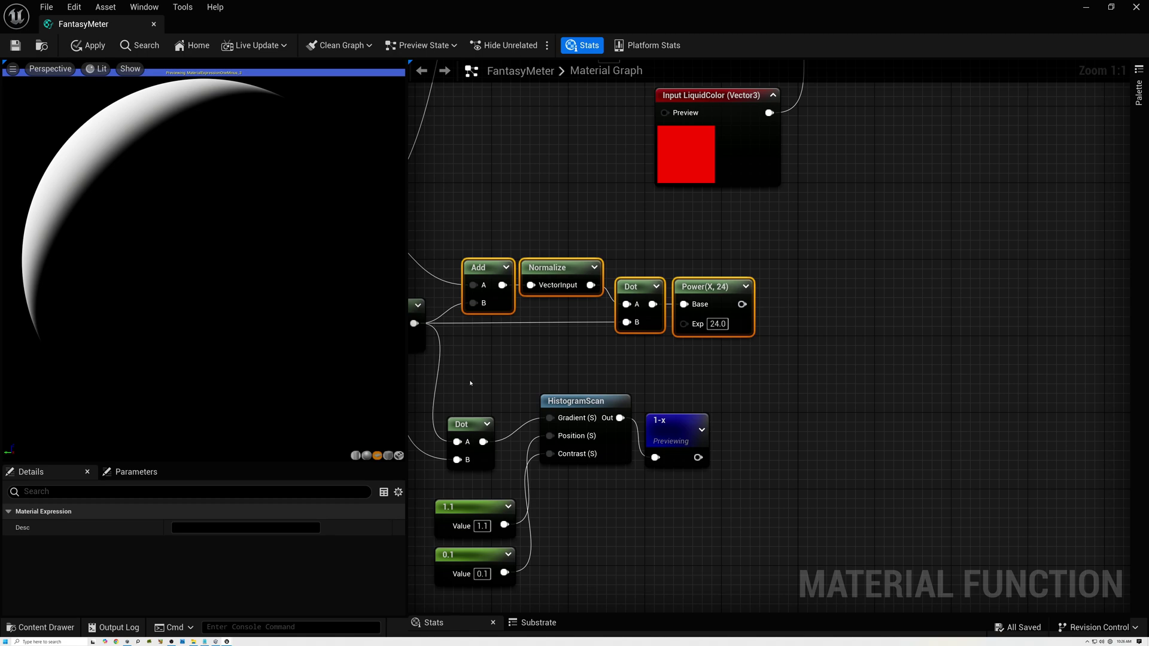
drag(583, 401, 584, 420)
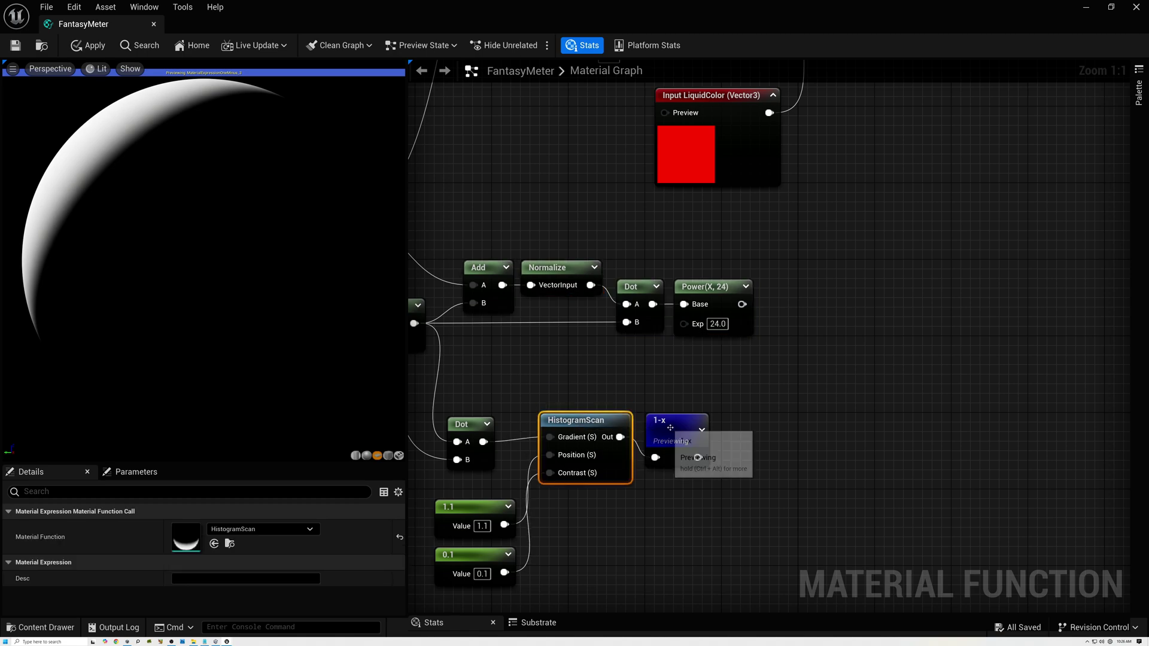
drag(668, 426, 678, 416)
Add a Max node with the Power output connected to A and the 1-x output connected to B.
text(max)
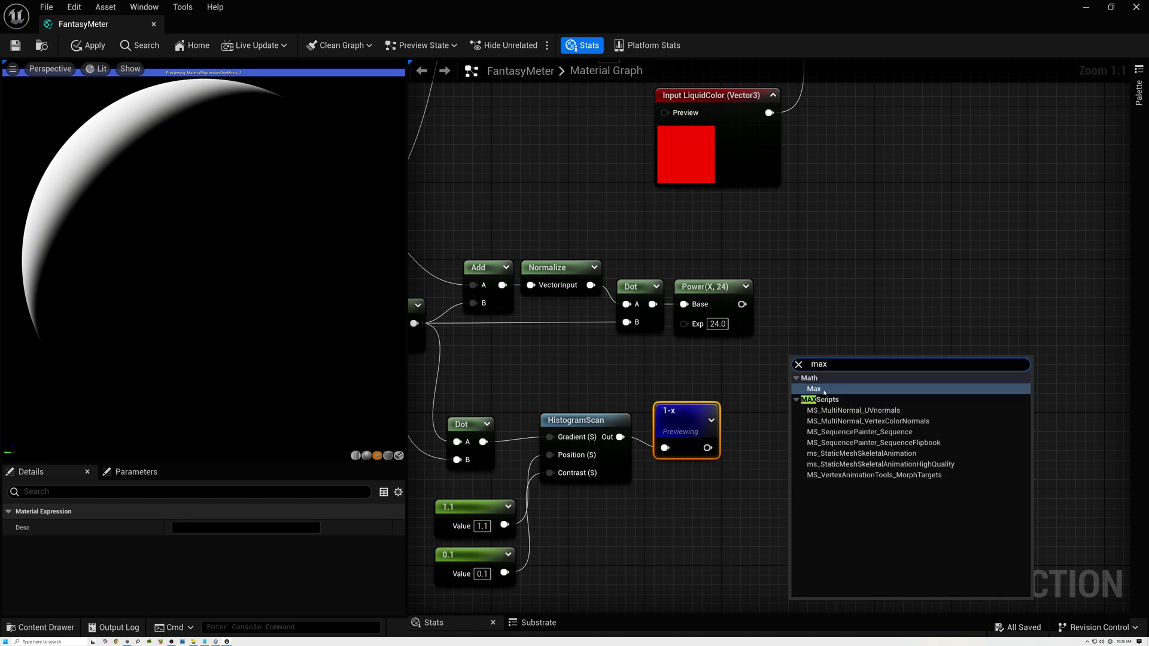
click(814, 389)
drag(741, 304, 800, 381)
drag(717, 448, 800, 399)
Preview the Max node and move it up in line with the Power node.
right_click(809, 362)
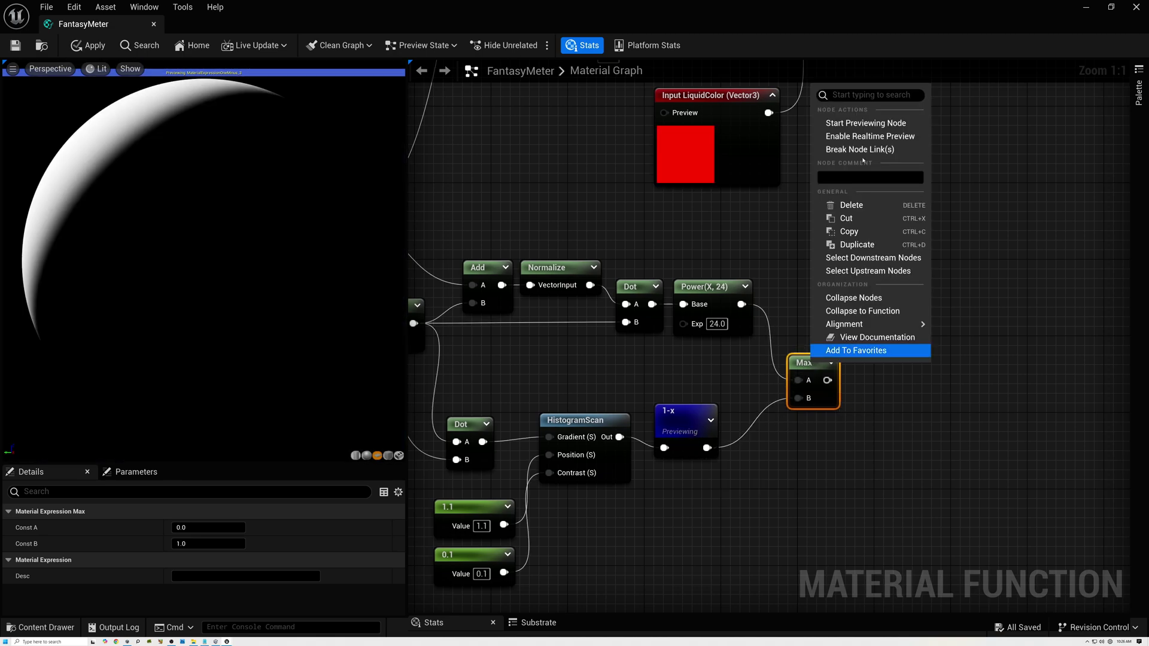
click(850, 119)
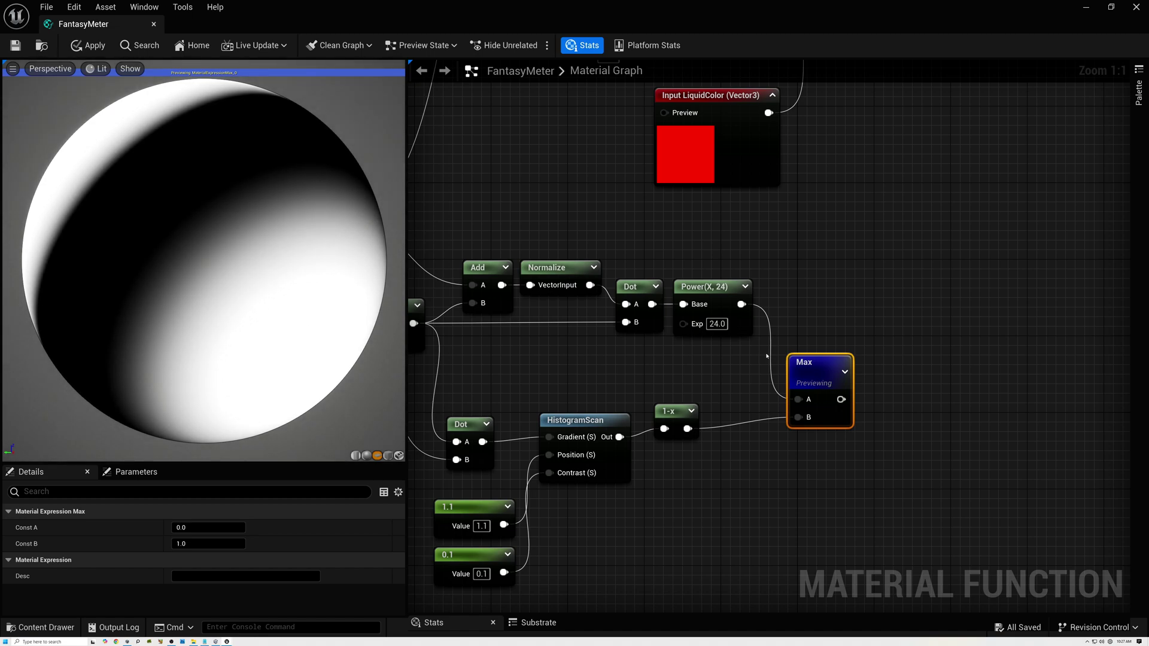
drag(793, 368, 784, 273)
Add a LinearInterpolate node above Max, feeding Max into Alpha and LiquidColor into B, and shift the LiquidColor input down and left to make room.
right_drag(763, 238, 724, 470)
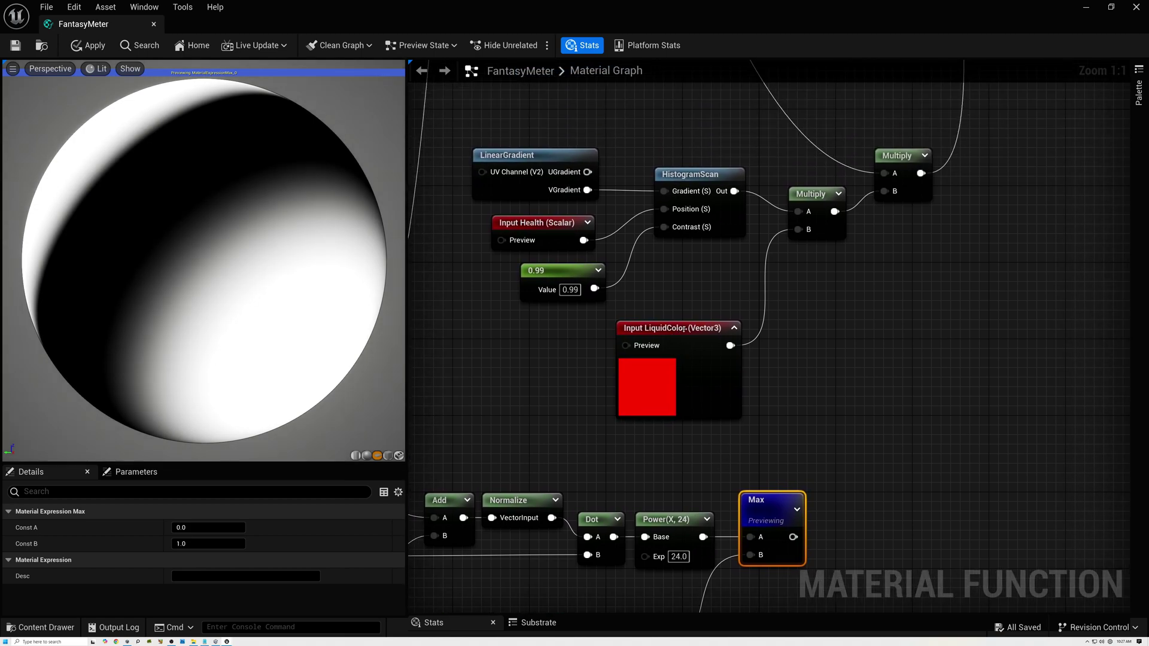
right_click(810, 367)
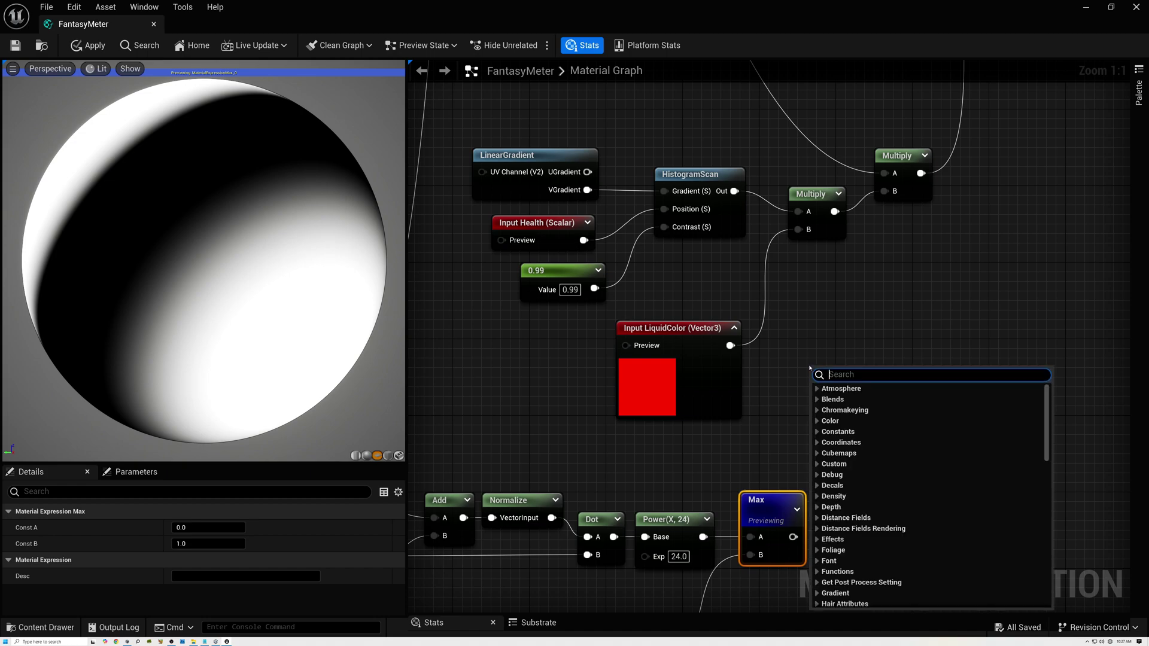
text(lerp)
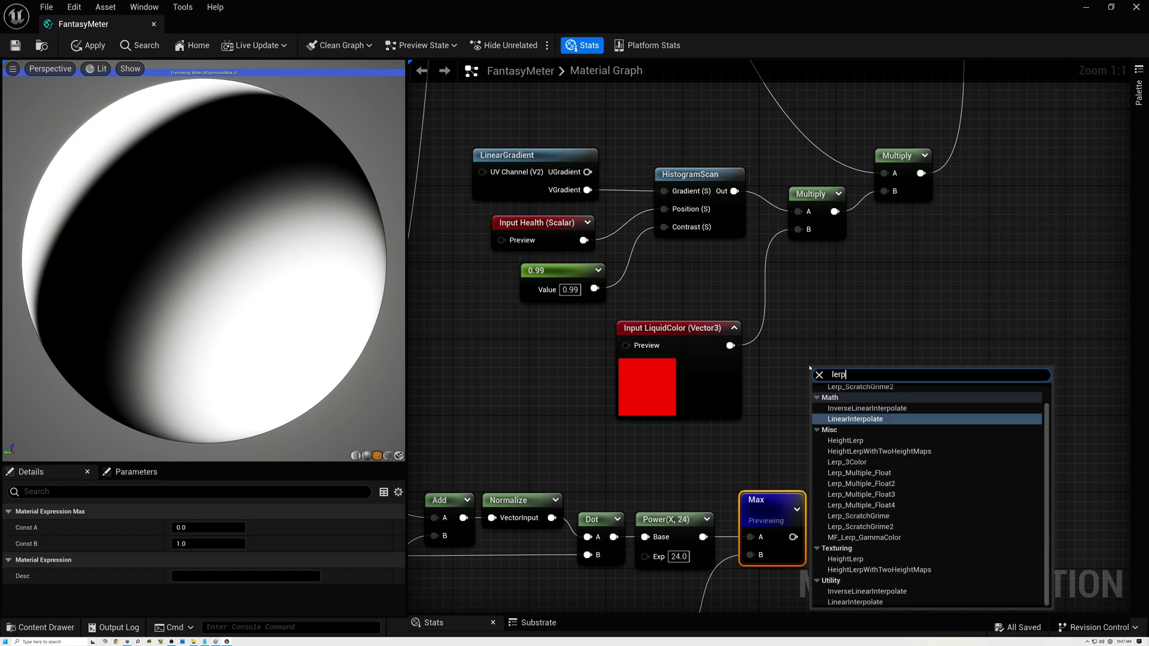
click(849, 420)
drag(793, 537, 819, 435)
drag(833, 374, 841, 367)
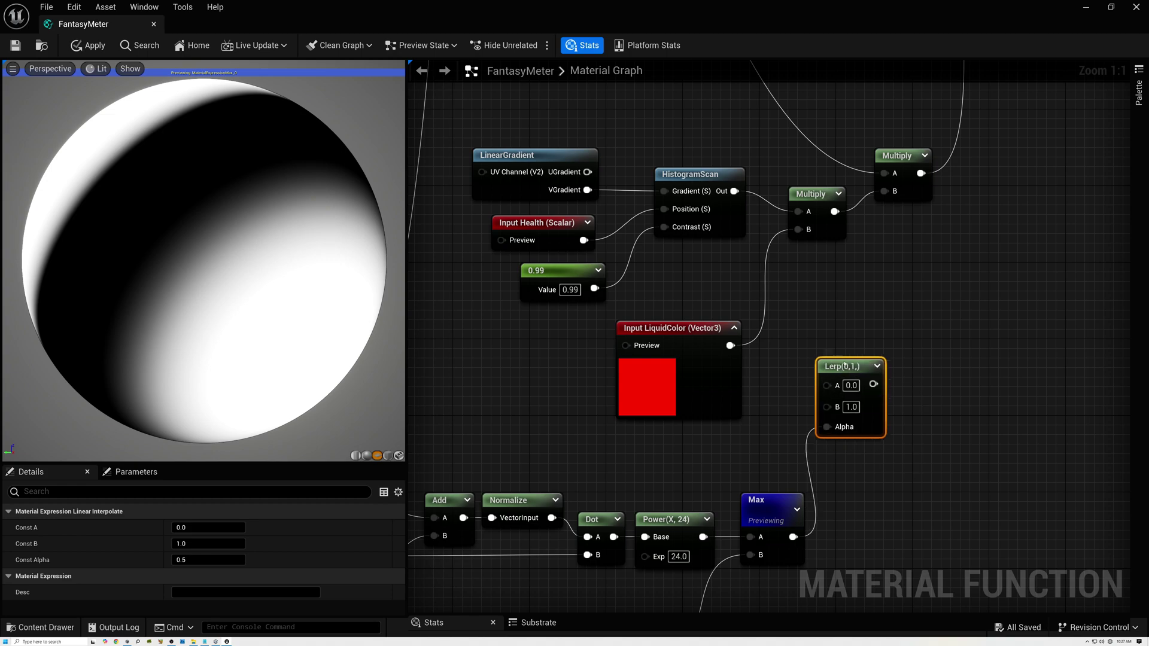
drag(730, 345, 827, 406)
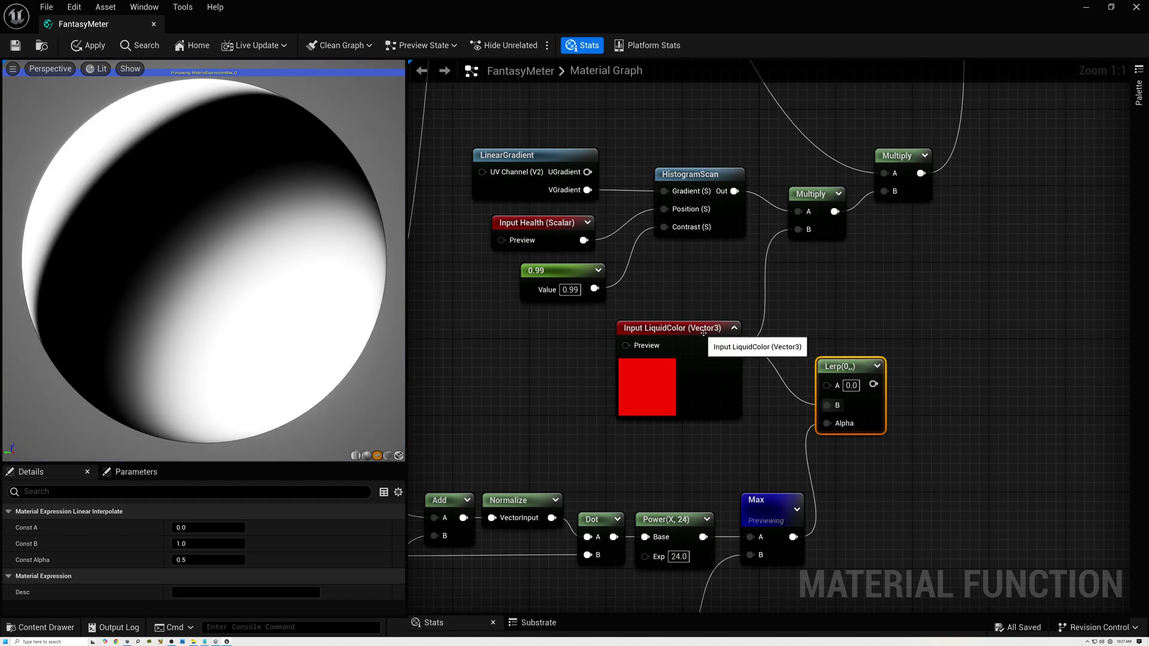
drag(705, 331, 608, 388)
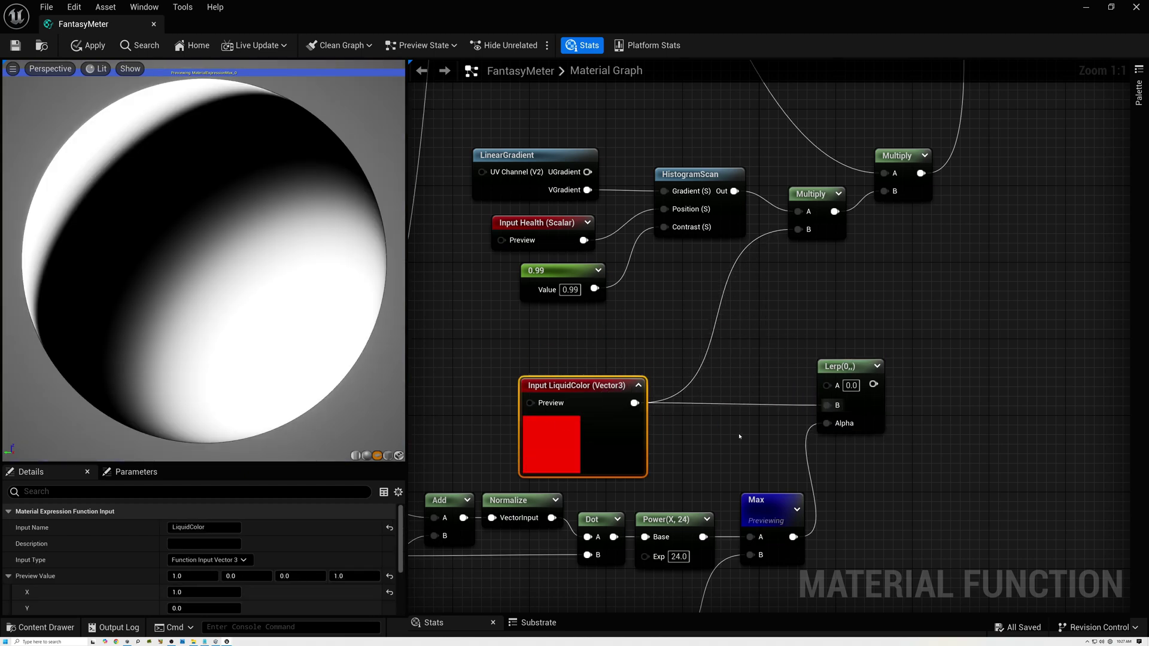
Add a Multiply node that scales LiquidColor by 0.1 and connect its output to the Lerp's A input.
right_click(736, 345)
text(mul)
click(769, 375)
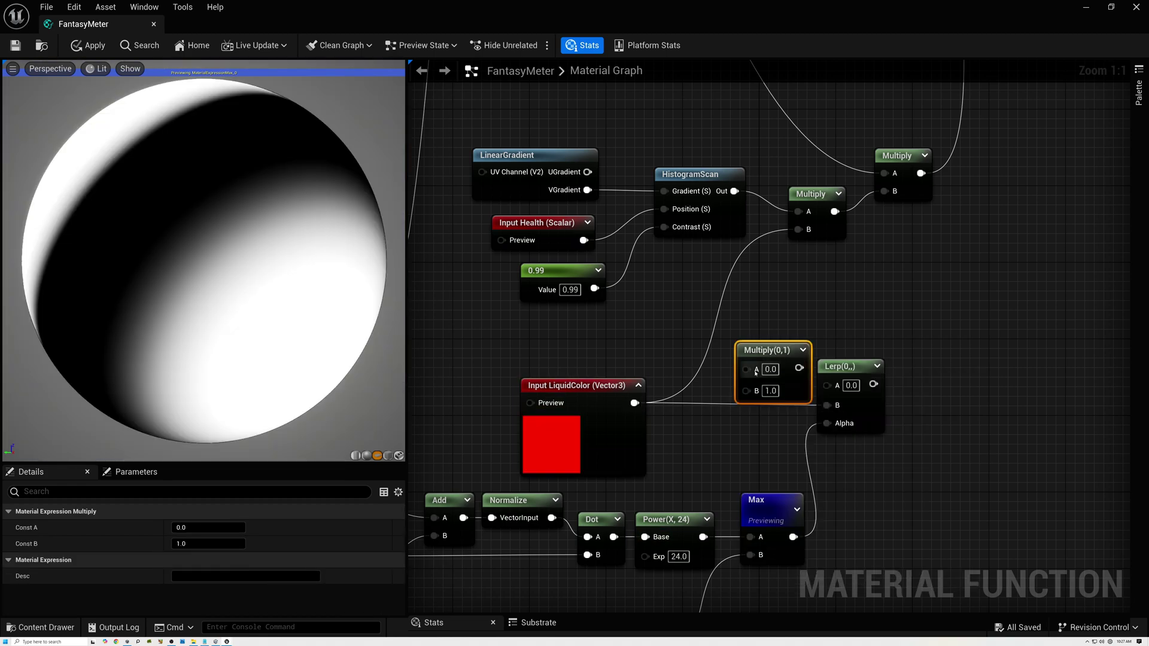
text(0.1)
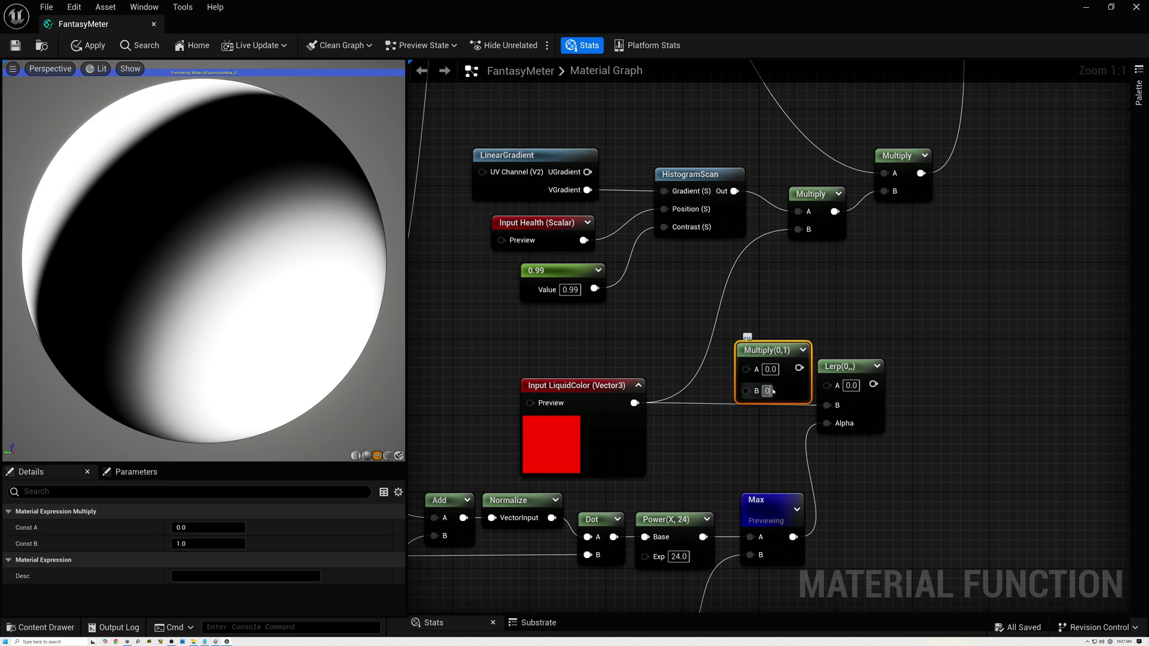
key(Return)
drag(637, 403, 844, 357)
click(622, 386)
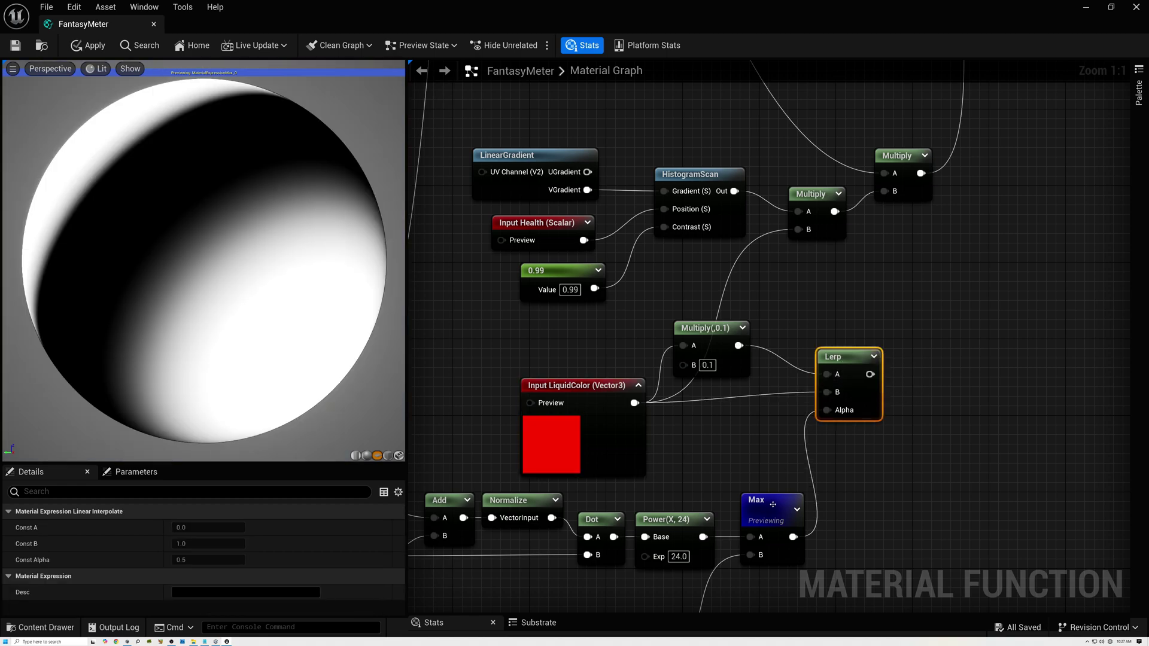
Preview the Lerp node and examine the liquid shading on the sphere up close.
right_click(840, 354)
click(866, 397)
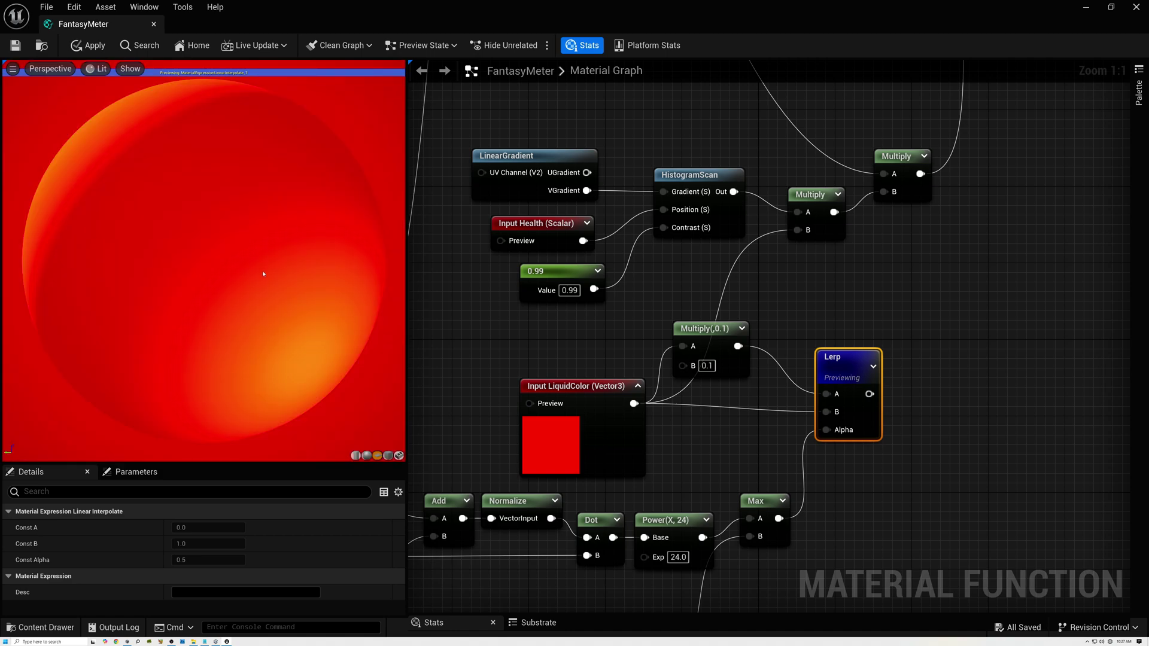
scroll(290, 280, up, 4)
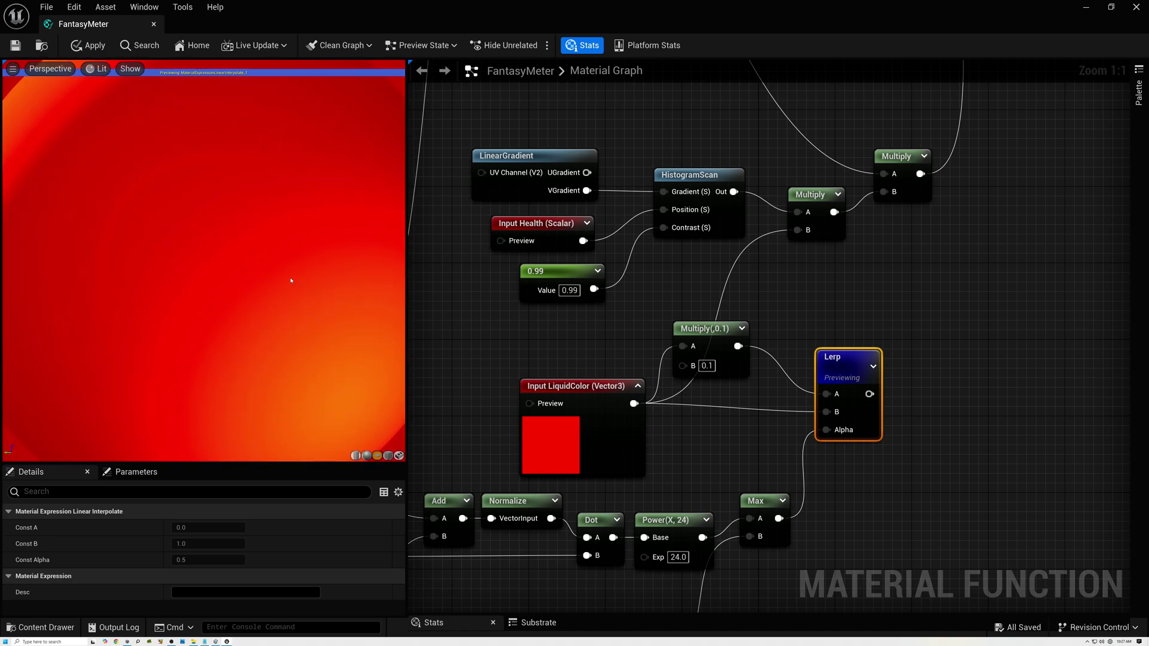
scroll(290, 279, down, 5)
scroll(204, 266, up, 3)
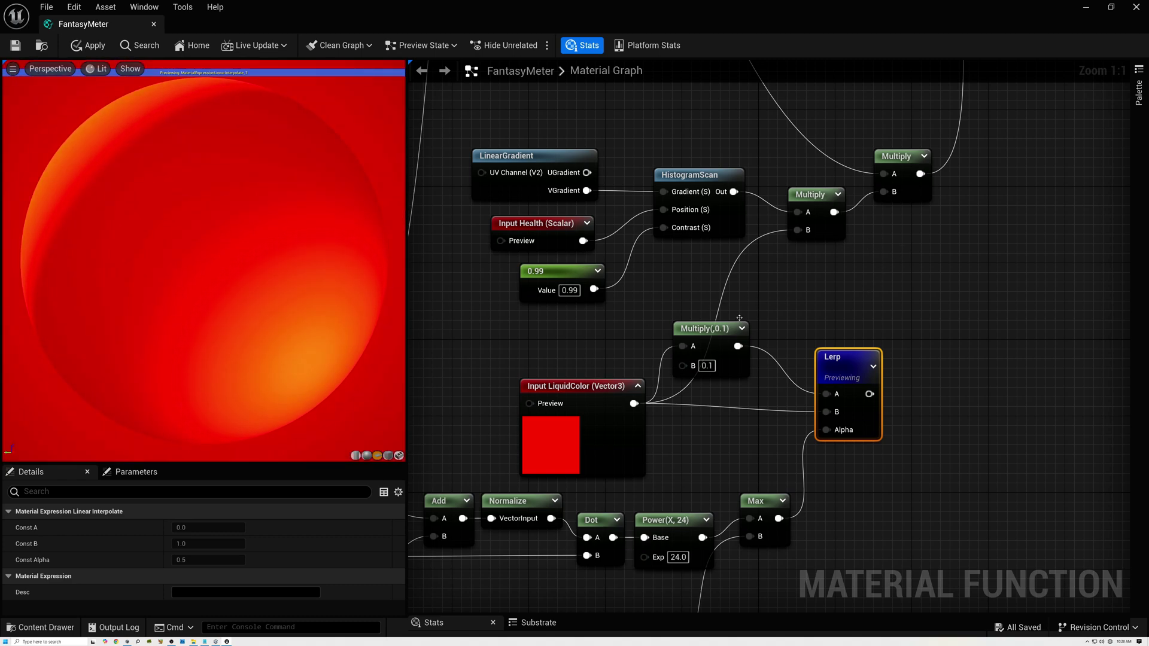
Connect the Lerp output to B of the Multiply after HistogramScan in place of LiquidColor, and preview the Output Result node.
drag(842, 369, 799, 231)
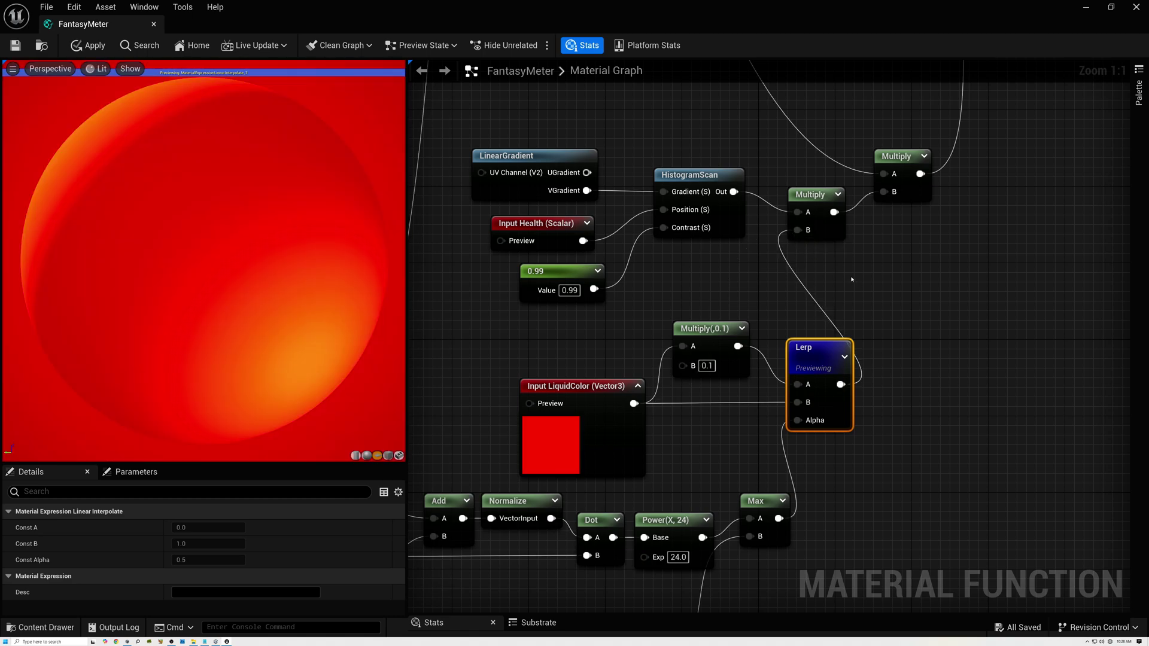
scroll(850, 280, down, 2)
right_drag(921, 249, 690, 612)
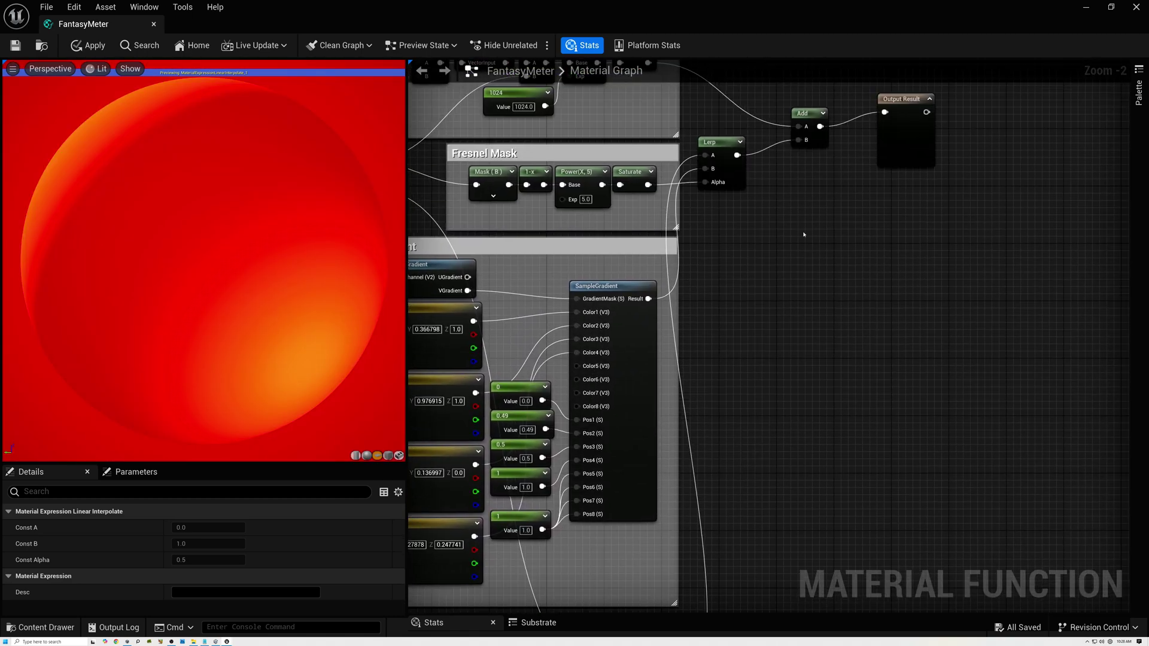
right_click(886, 96)
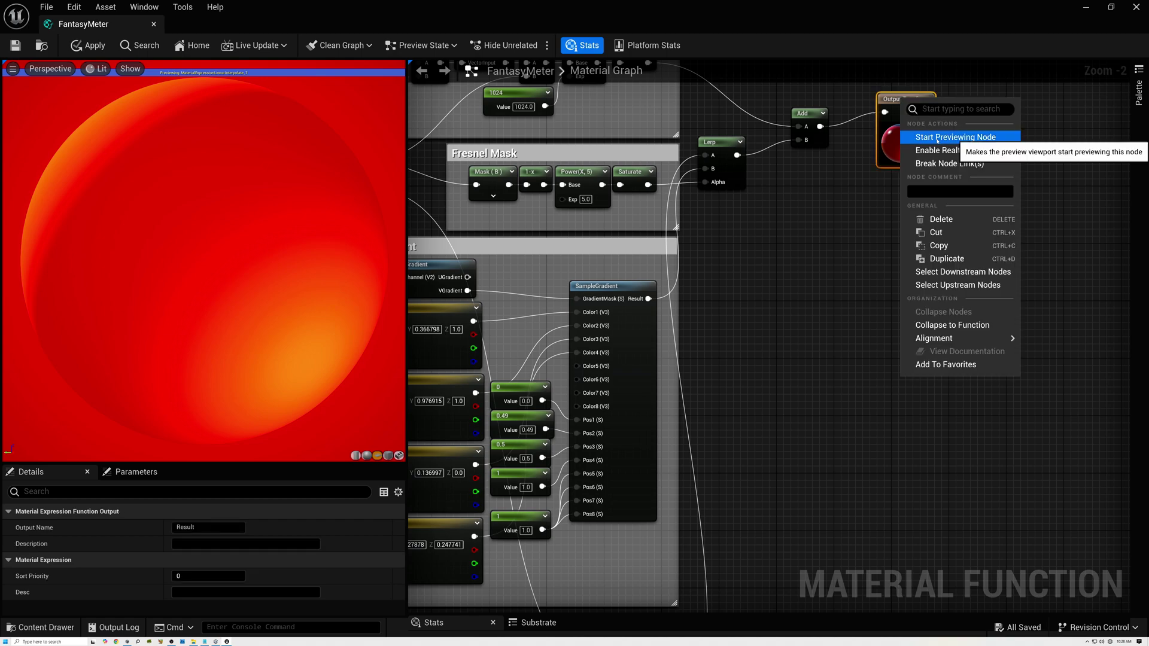
click(917, 136)
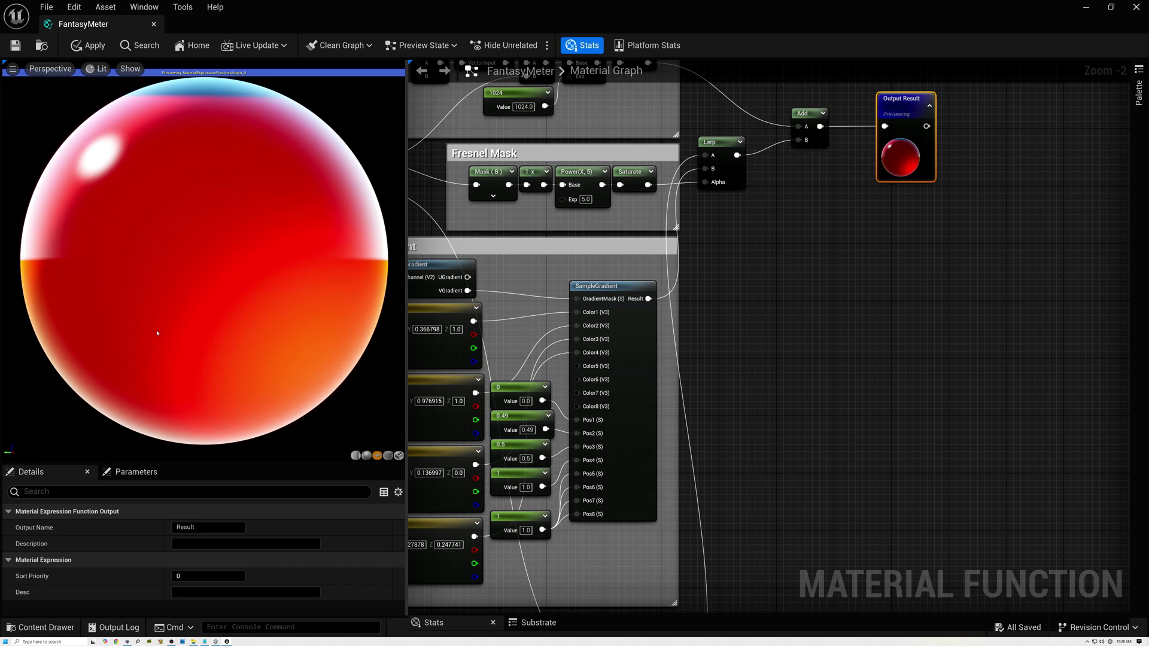
right_drag(204, 261, 204, 267)
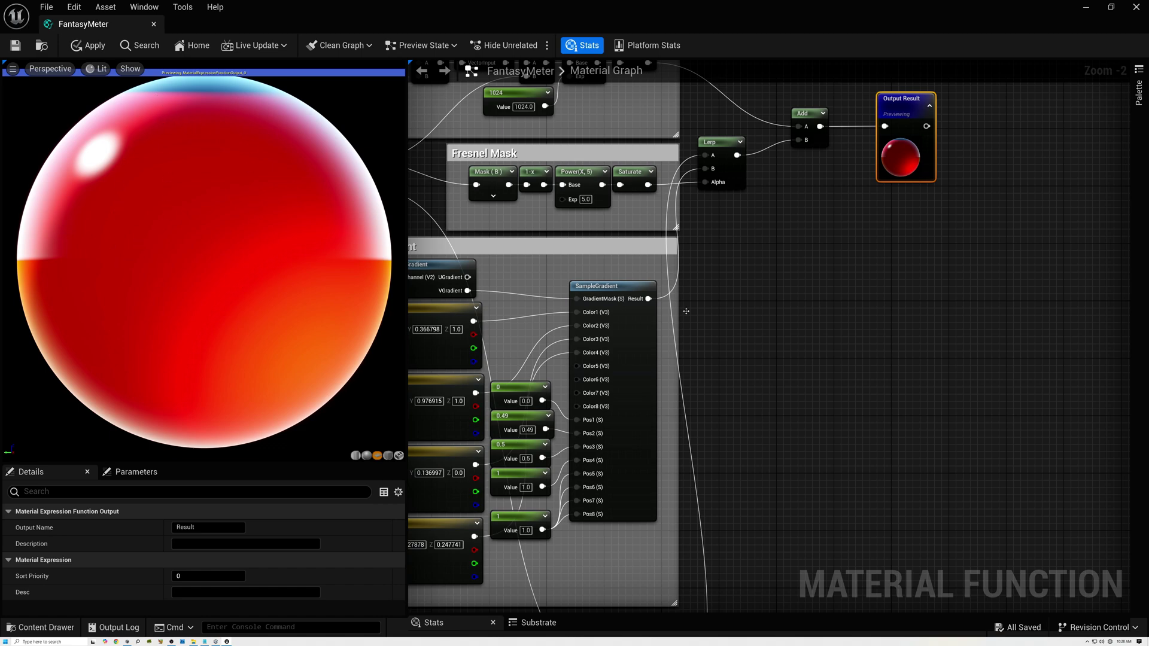
Set the preview value of the Health input to 0.5.
right_drag(792, 399, 1054, 85)
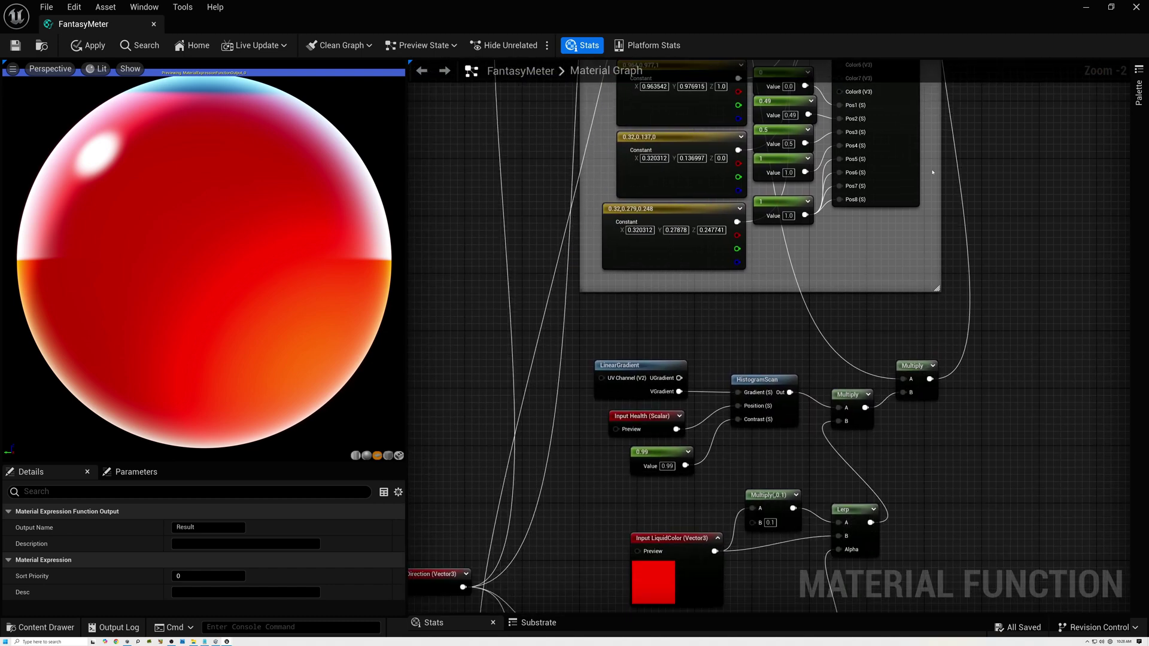
click(651, 417)
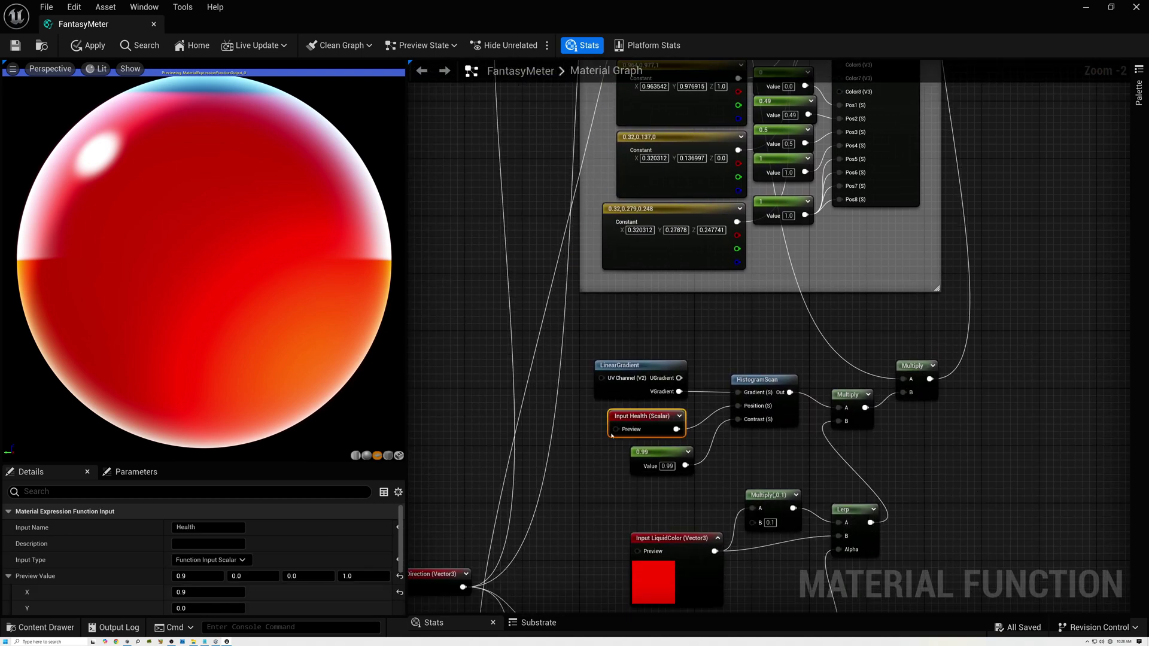
click(181, 577)
text(0.5)
key(Return)
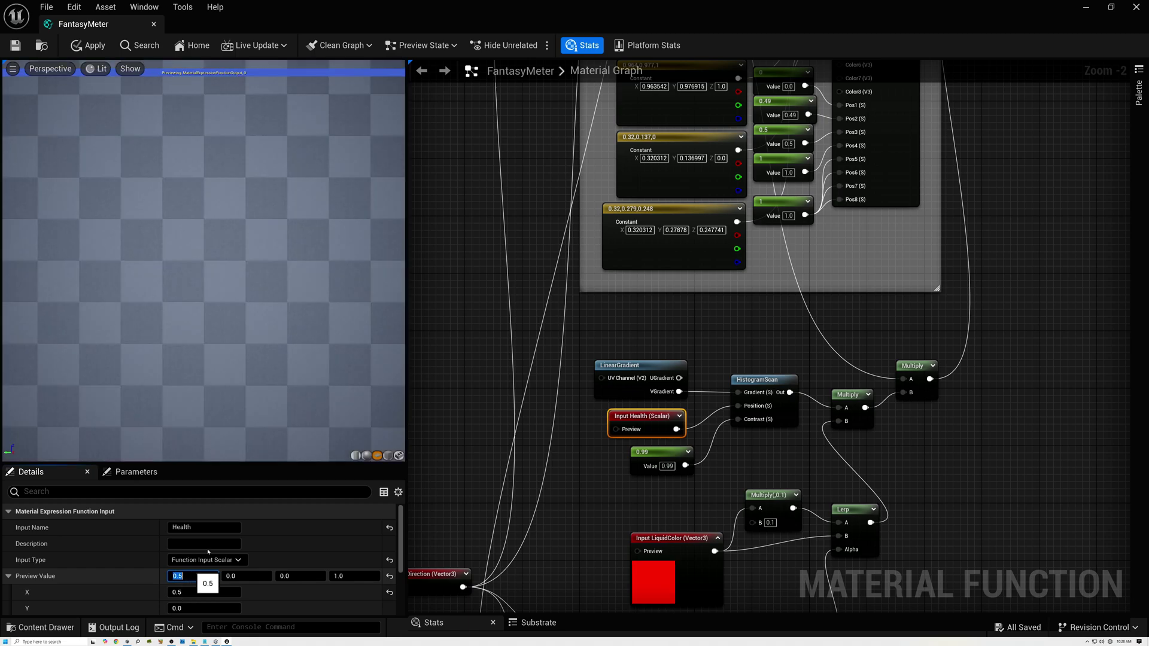
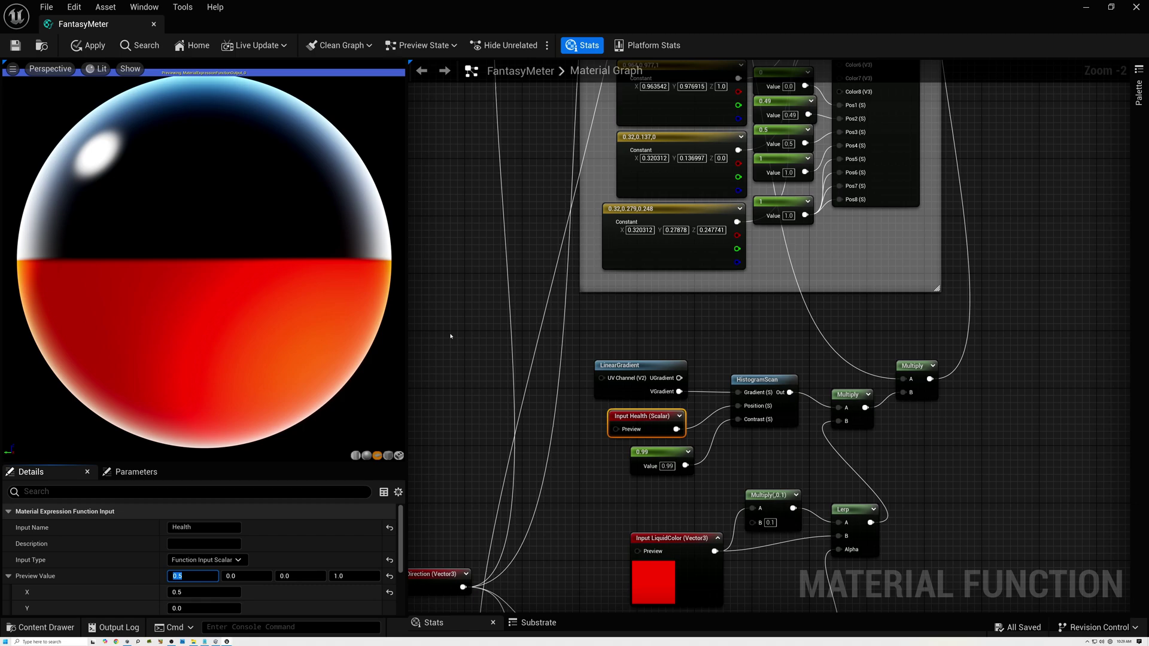
right_drag(572, 446, 618, 129)
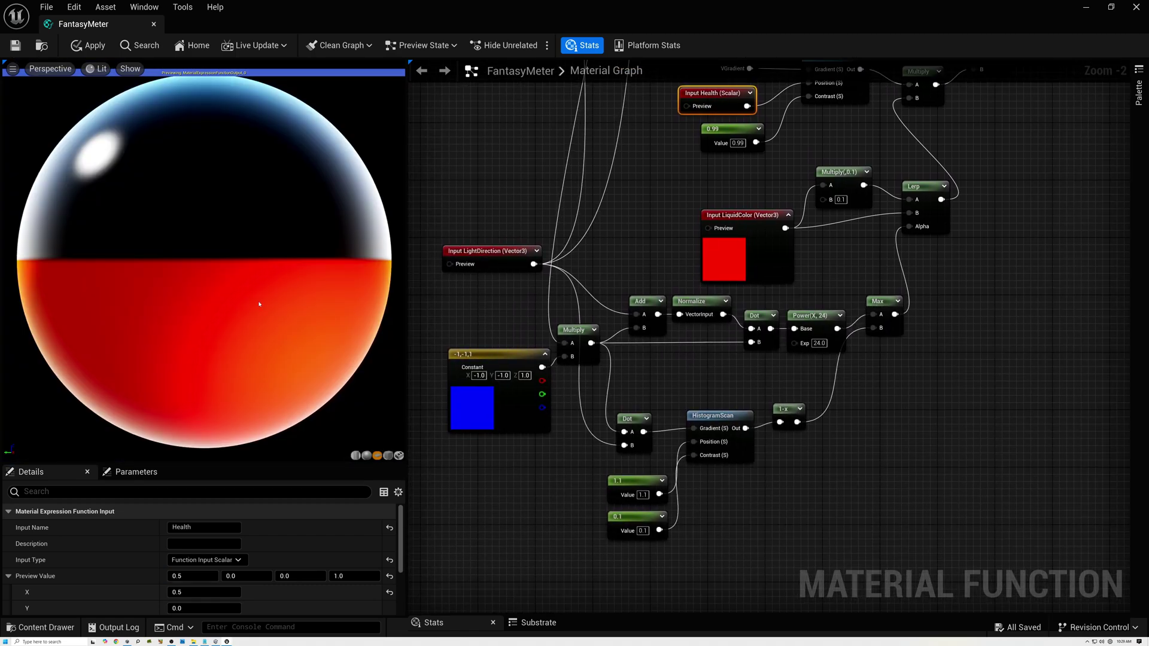